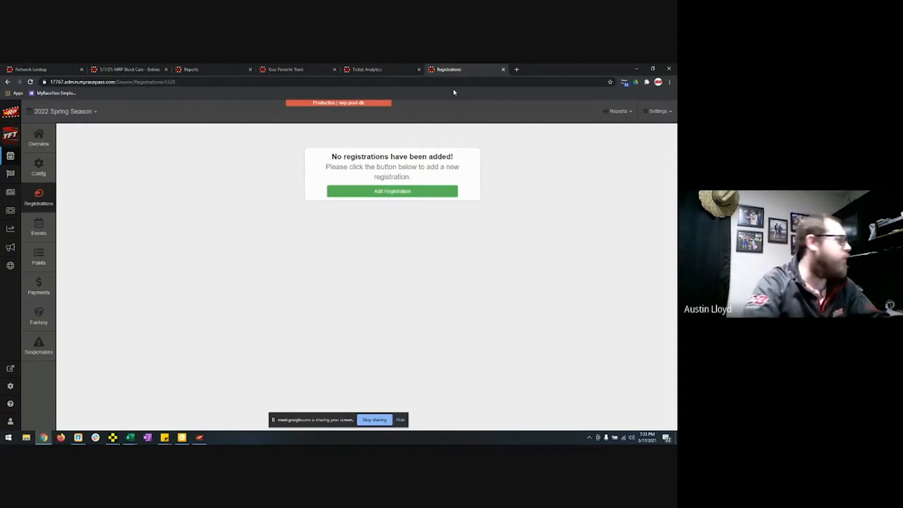
Step: Start a new registration for the 2022 Spring Season to see the Yearly, Event, General and Misc Competitor types
left_click(440, 192)
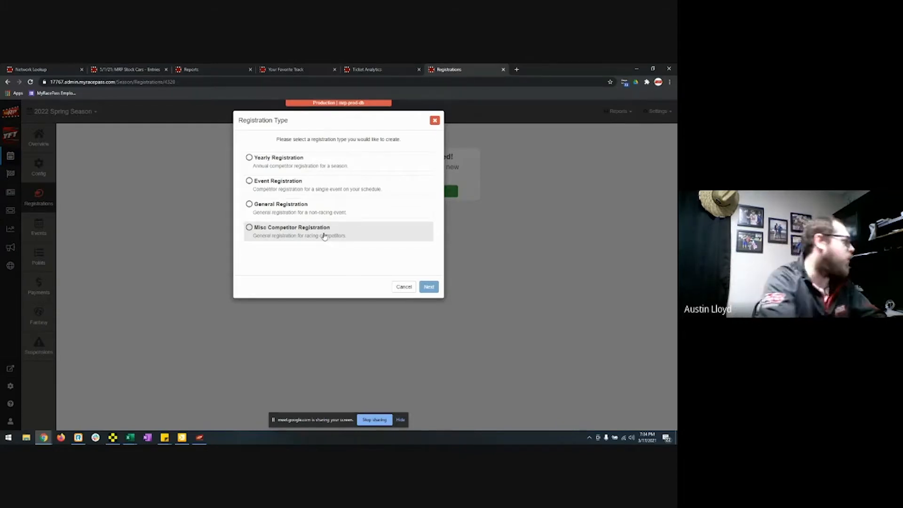
Step: Create a Yearly registration '2022 Spring Season Registration' open 03/17/2021, closing 05/17/2021
left_click(319, 162)
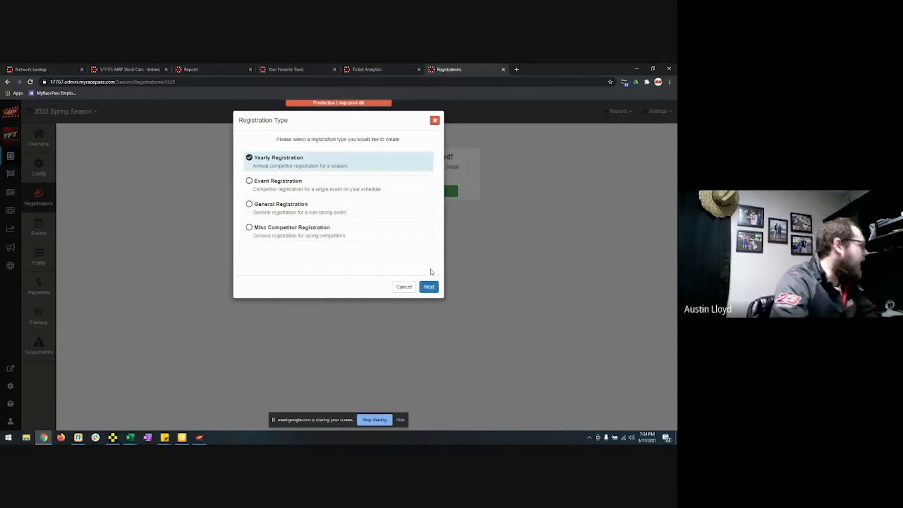
left_click(433, 288)
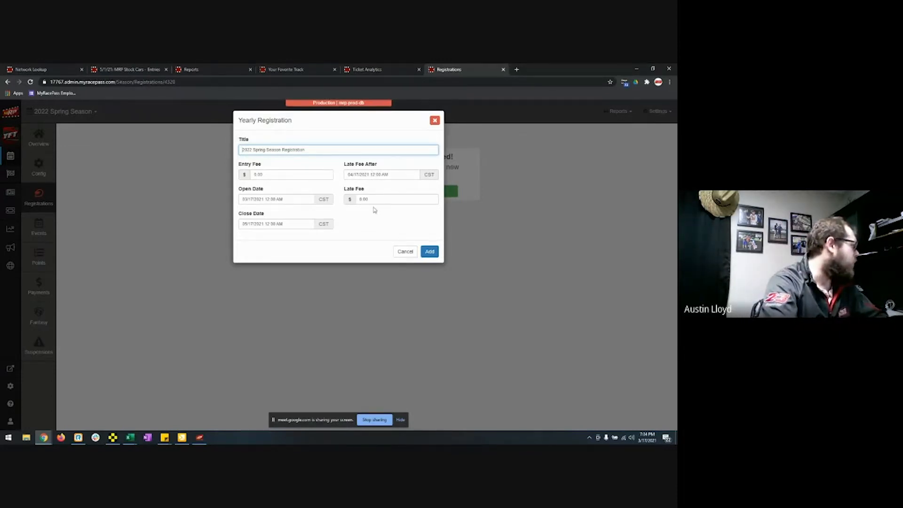
left_click(430, 251)
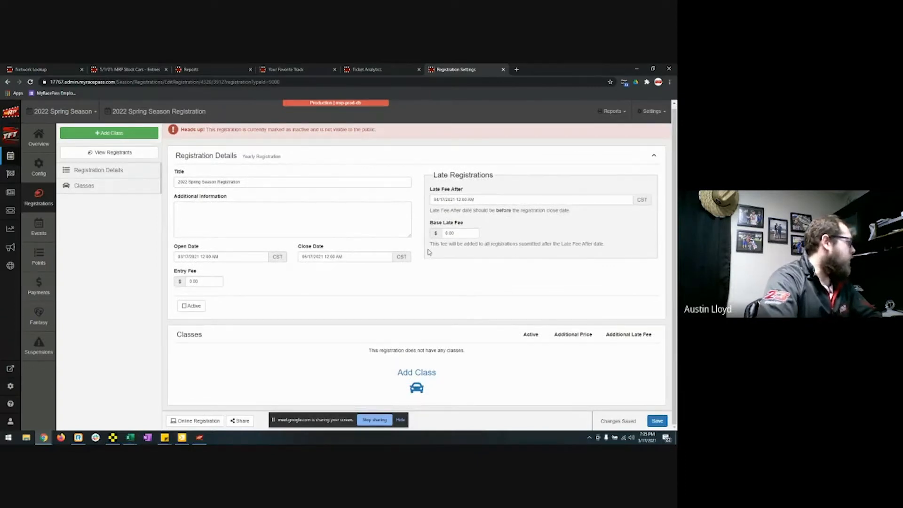
Step: Add the Asphalt Late Models and Sport Compact season classes to the registration
left_click(411, 372)
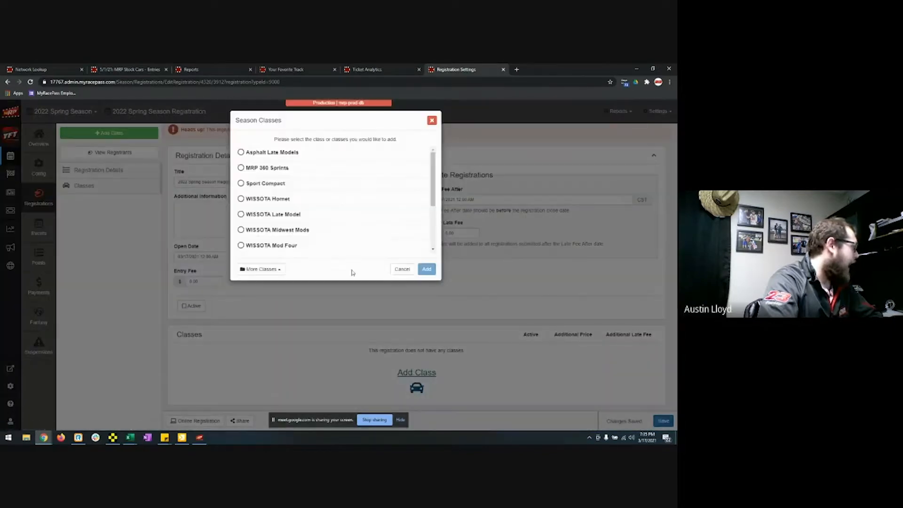
scroll(331, 177, "down", 3)
scroll(333, 183, "up", 3)
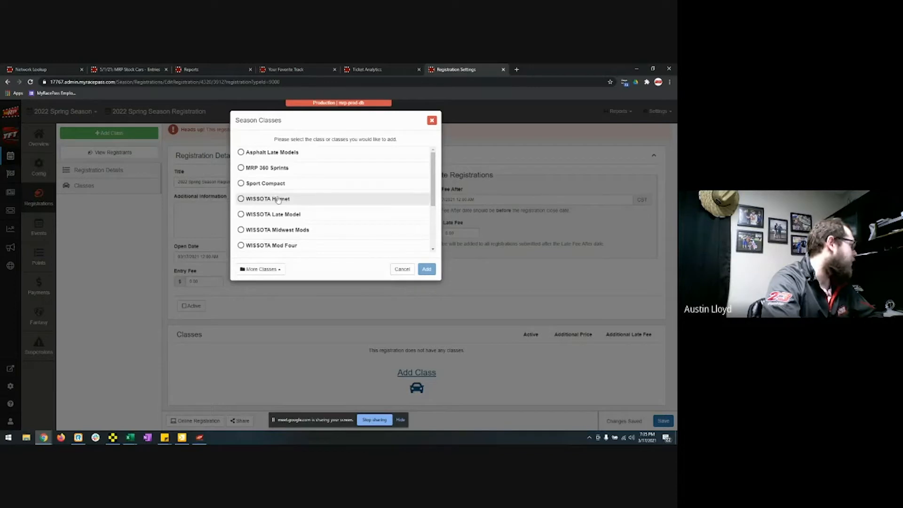
scroll(303, 216, "down", 3)
scroll(304, 235, "up", 3)
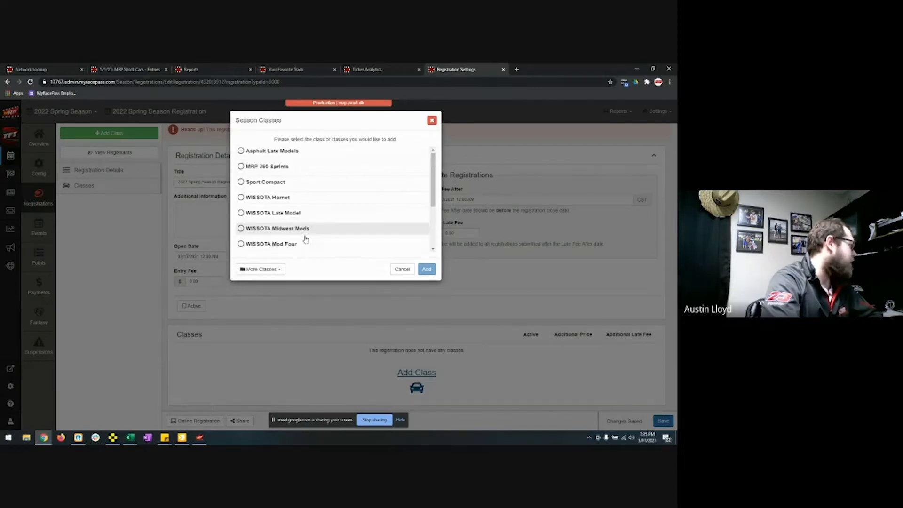
left_click(298, 153)
left_click(298, 183)
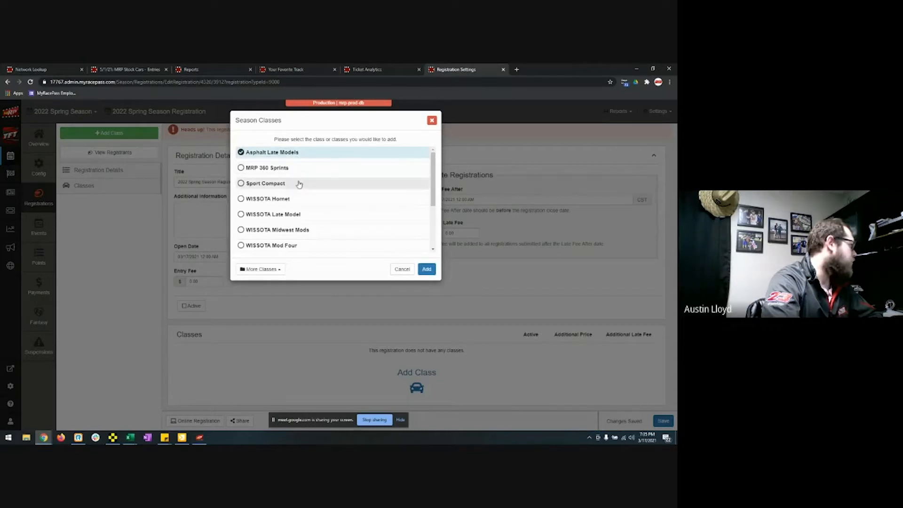
left_click(426, 270)
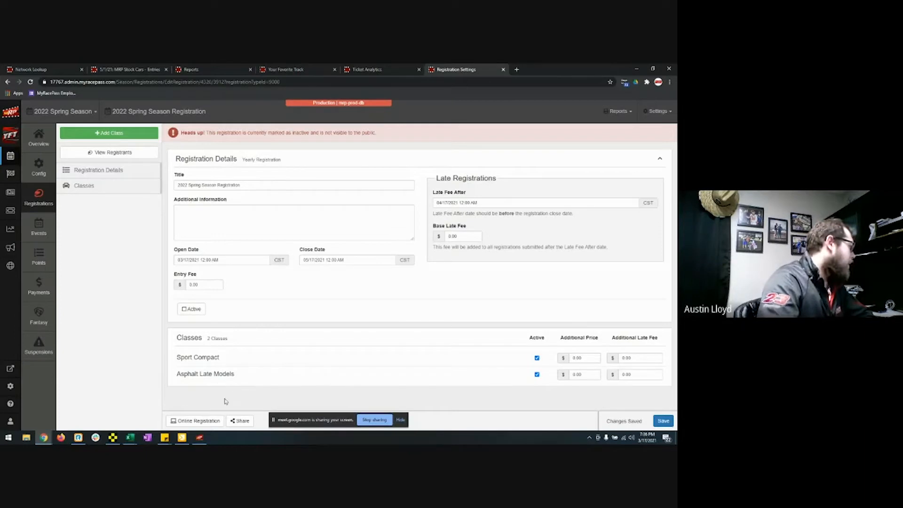
Step: Activate and save the registration, then open its public online registration page
left_click(192, 309)
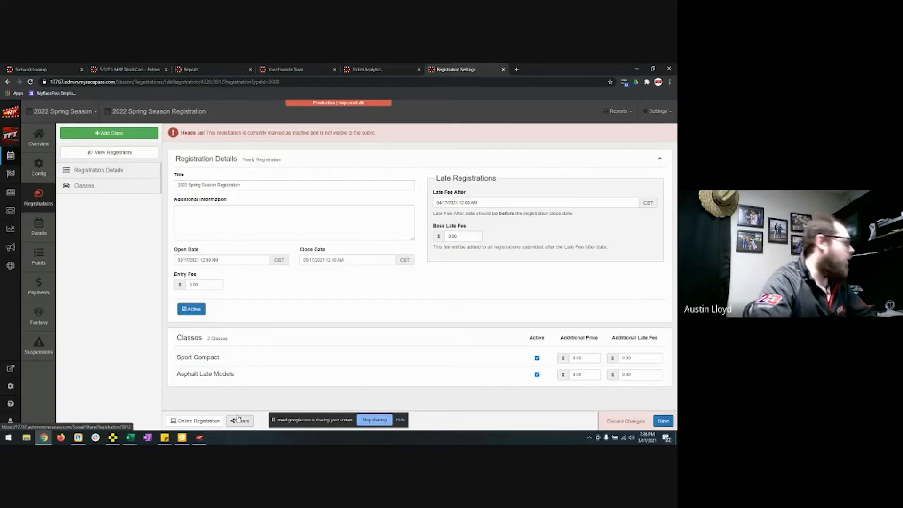
left_click(202, 422)
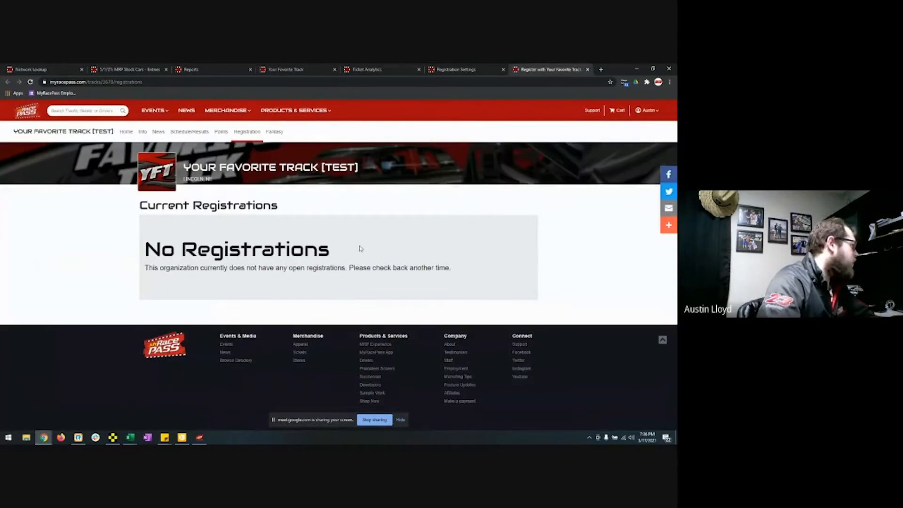
left_click(587, 69)
left_click(662, 420)
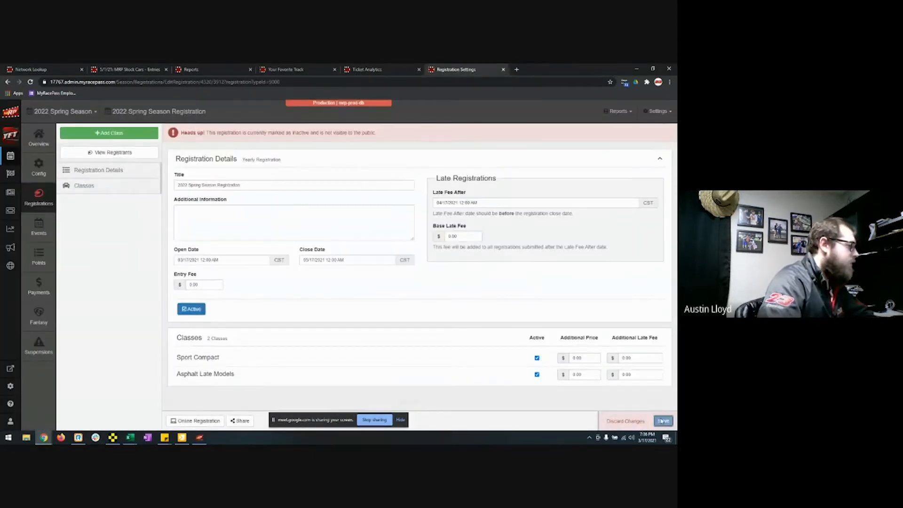
left_click(209, 421)
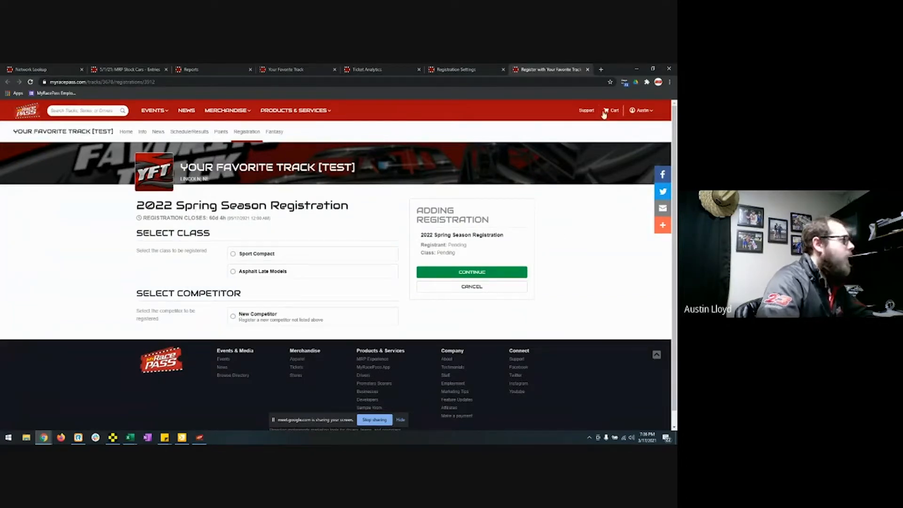
Step: Move the public registration page into its own narrow, tall mobile-sized window
left_click_drag(573, 71, 413, 137)
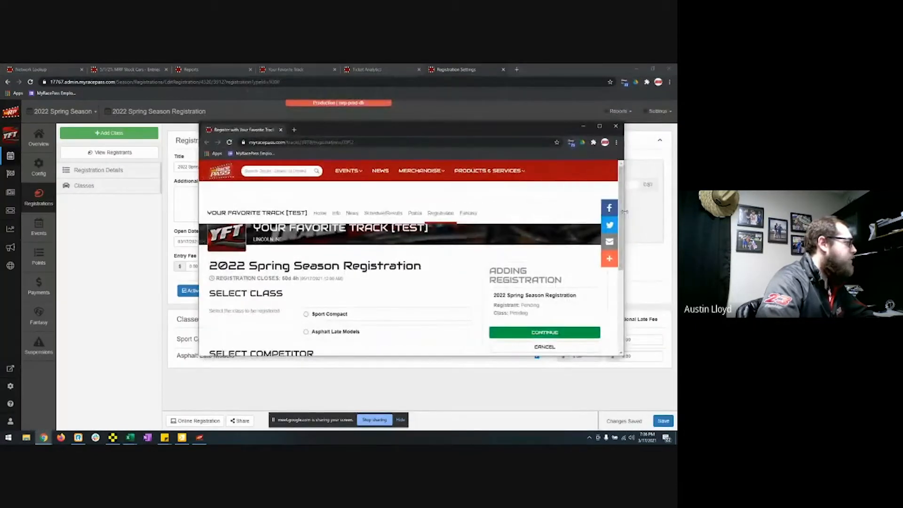
left_click_drag(624, 212, 375, 212)
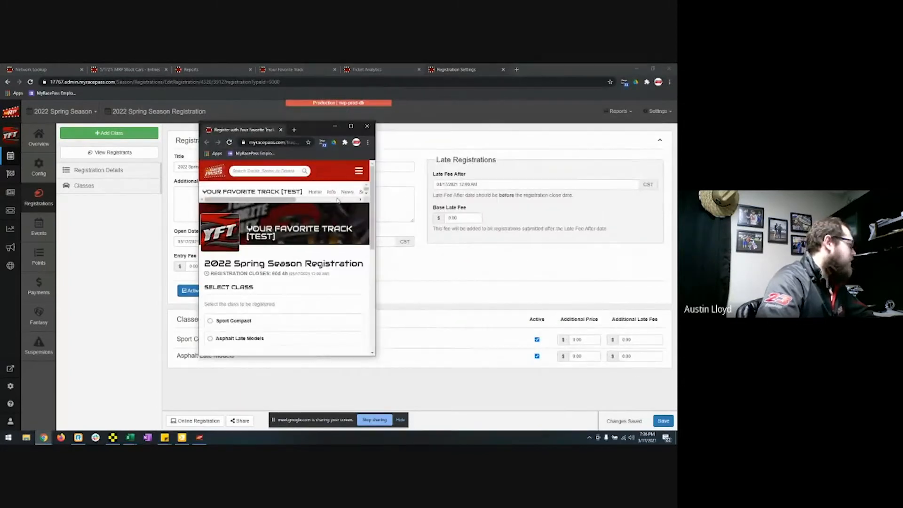
scroll(290, 217, "down", 3)
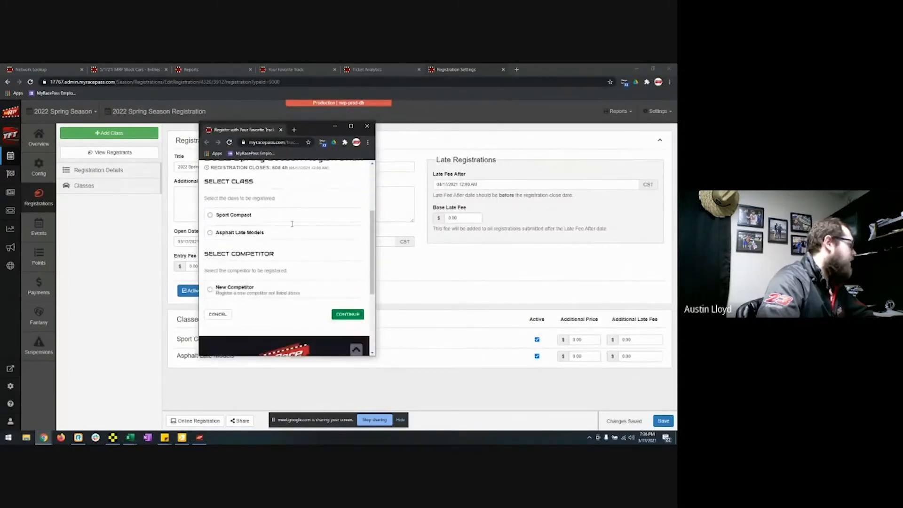
scroll(292, 223, "up", 1)
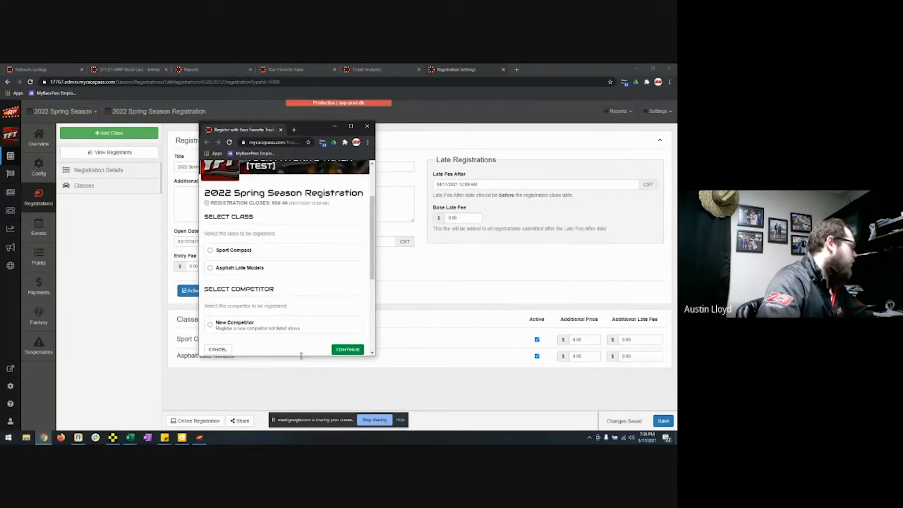
left_click_drag(300, 356, 295, 405)
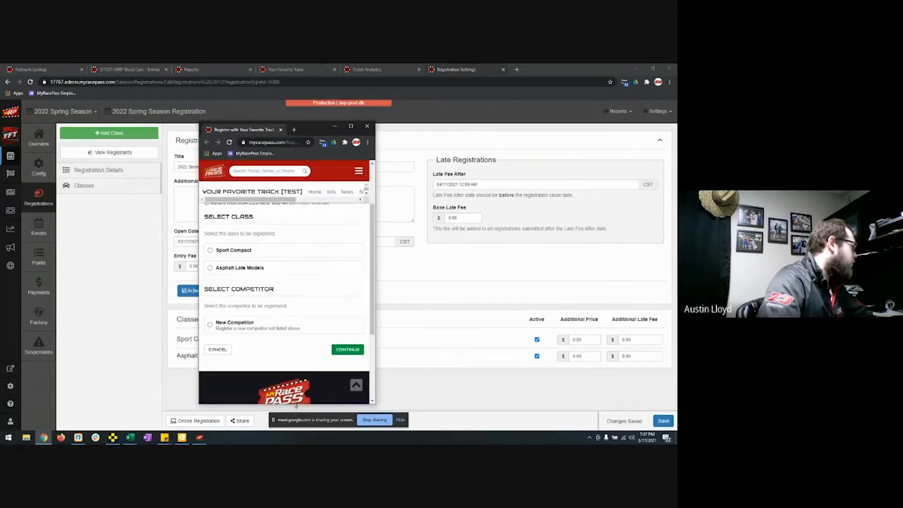
left_click_drag(314, 132, 313, 98)
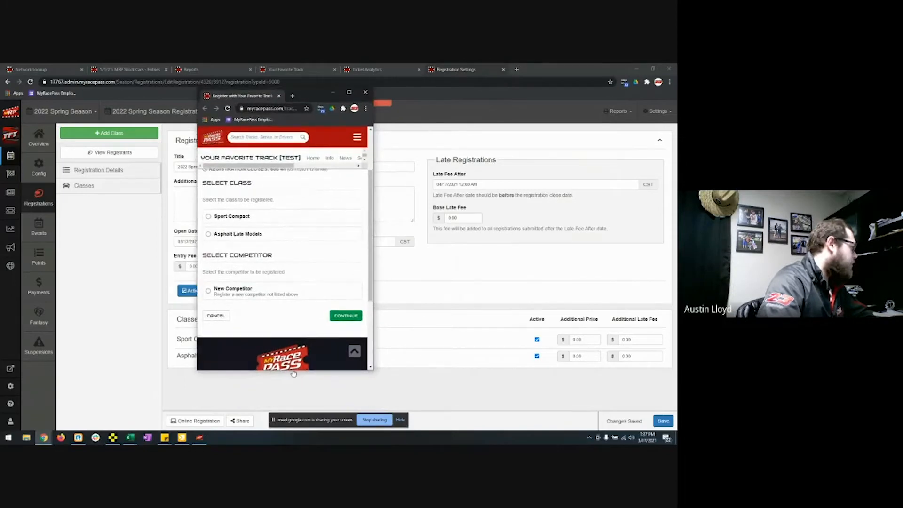
left_click_drag(293, 373, 295, 399)
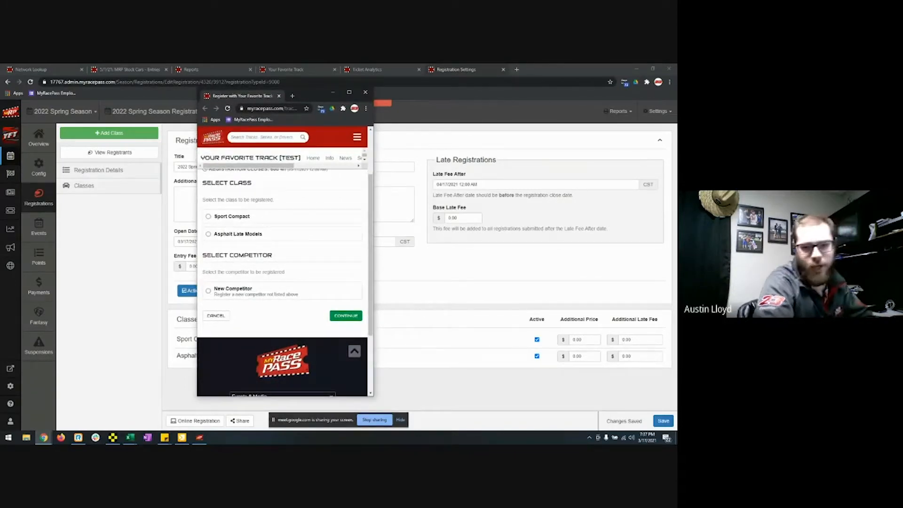
scroll(296, 242, "up", 2)
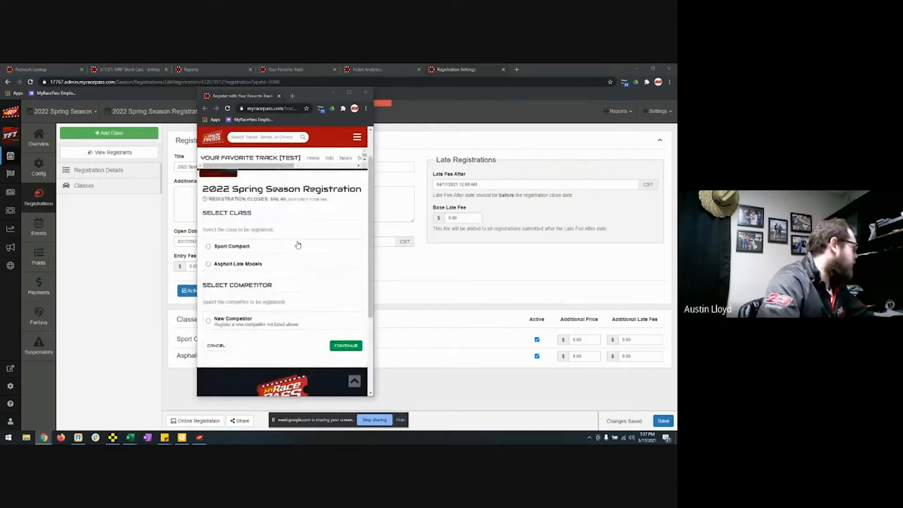
scroll(292, 244, "down", 2)
Step: Choose the Asphalt Late Models class and New Competitor, then continue
left_click(237, 233)
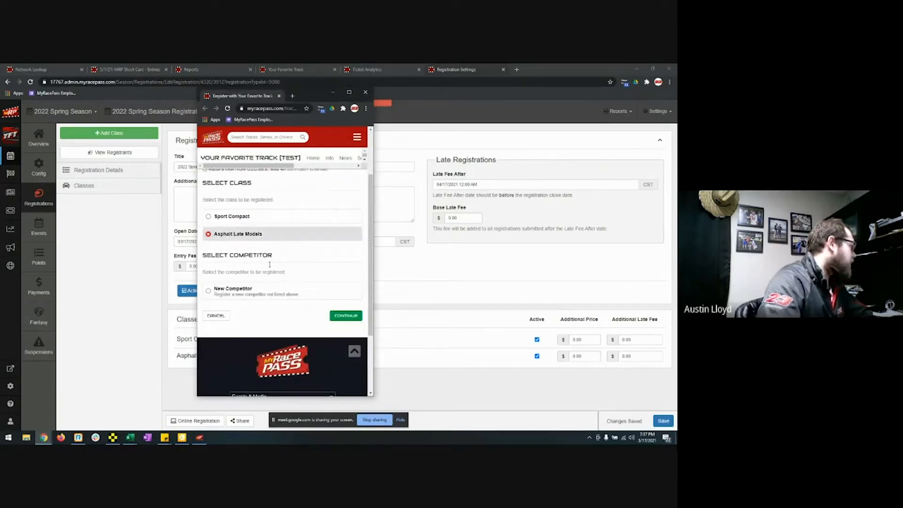
left_click(291, 294)
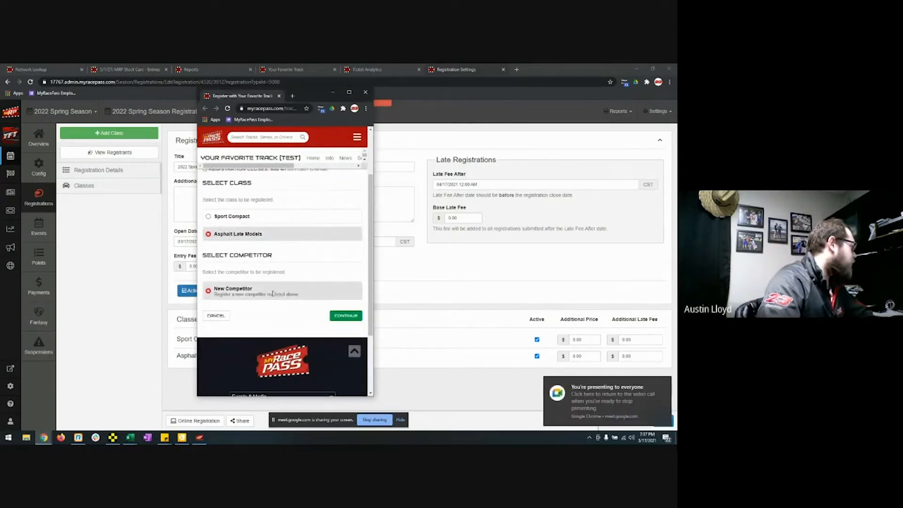
left_click(341, 318)
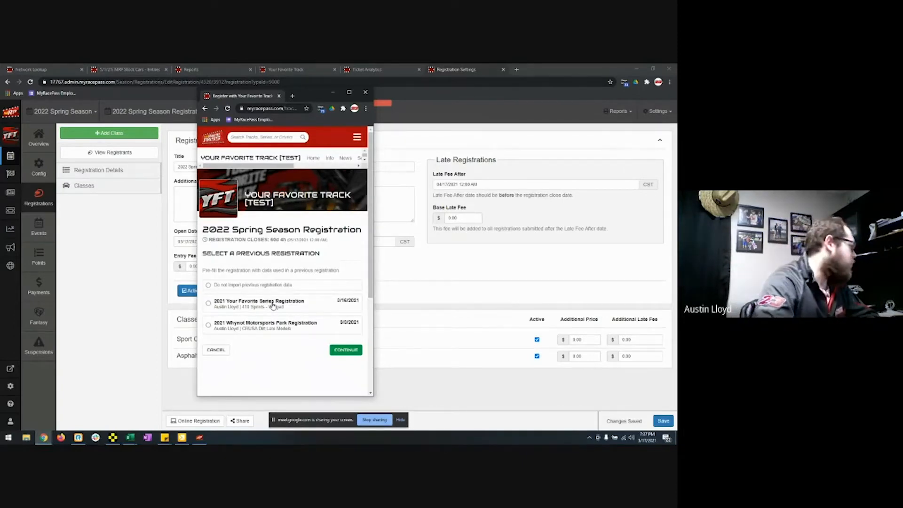
Step: Prefill the competitor details from the 2021 Your Favorite Series Registration and continue
left_click(272, 305)
left_click(336, 351)
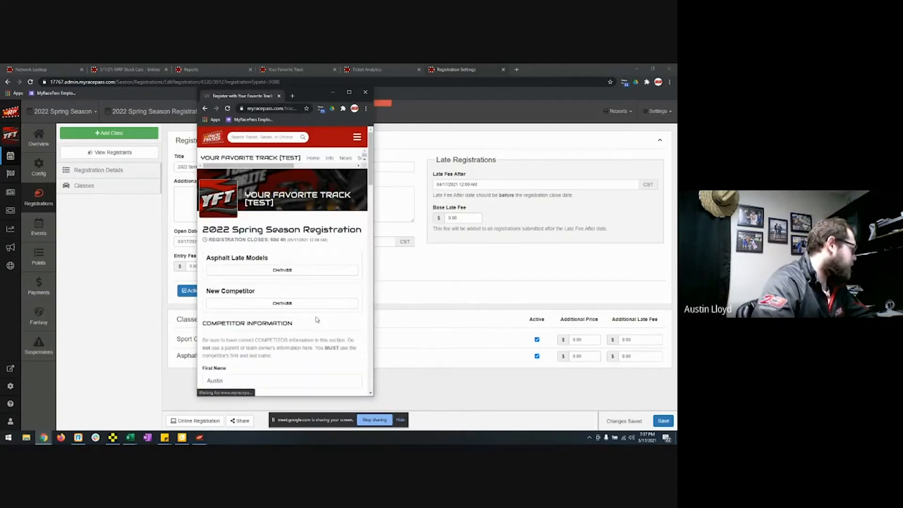
scroll(305, 298, "down", 2)
scroll(305, 298, "down", 5)
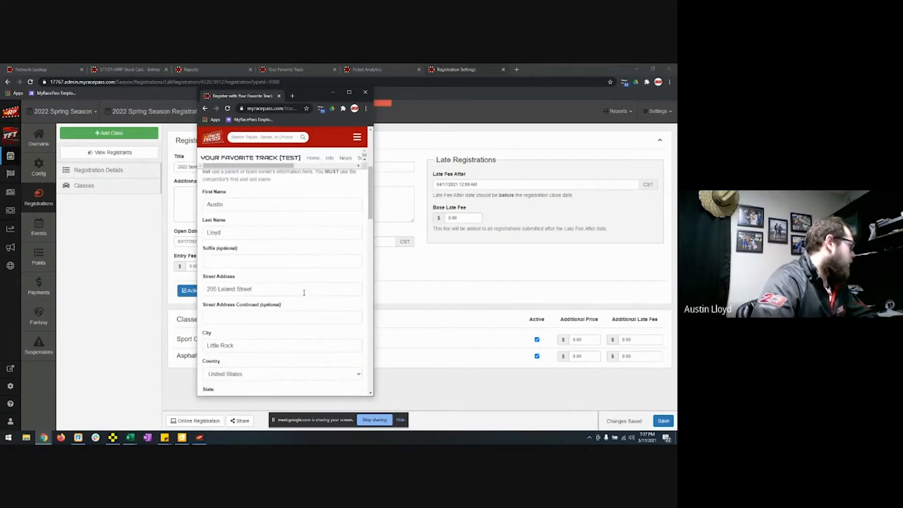
scroll(245, 305, "down", 1)
scroll(244, 305, "down", 2)
scroll(282, 306, "down", 3)
scroll(267, 327, "down", 4)
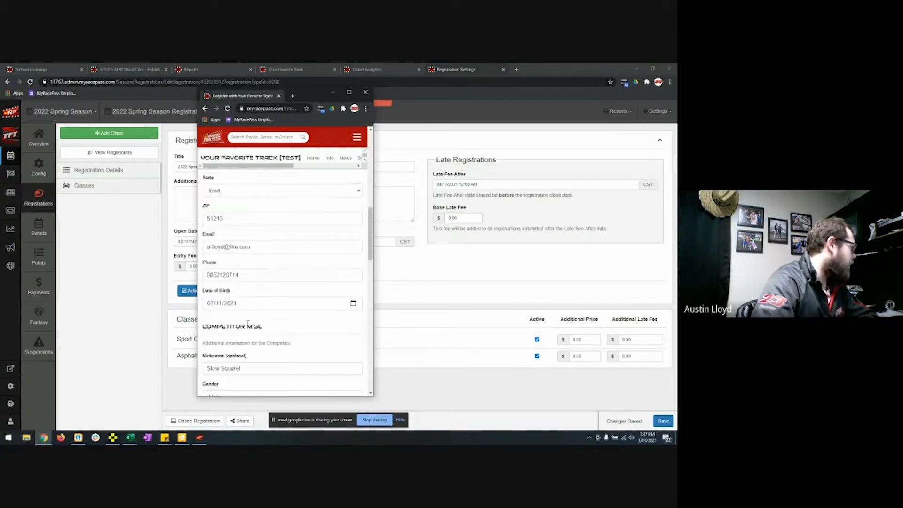
scroll(266, 327, "down", 3)
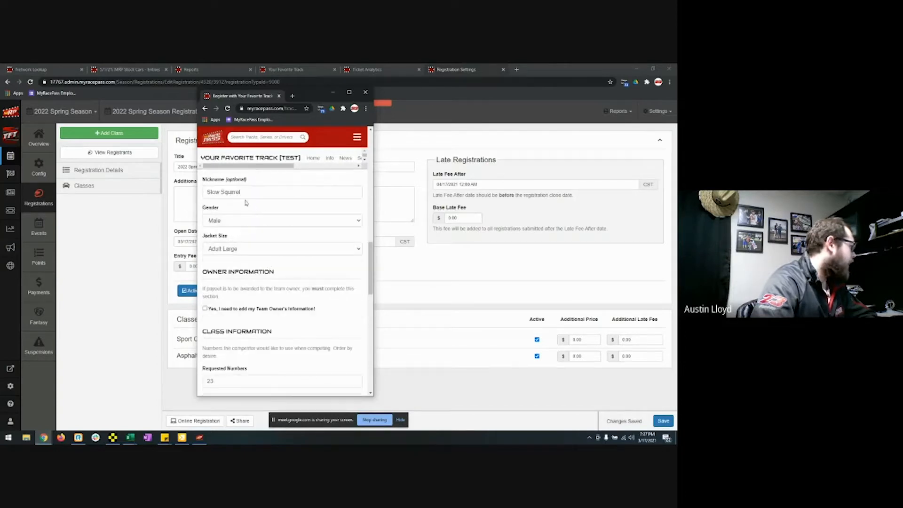
scroll(231, 240, "down", 2)
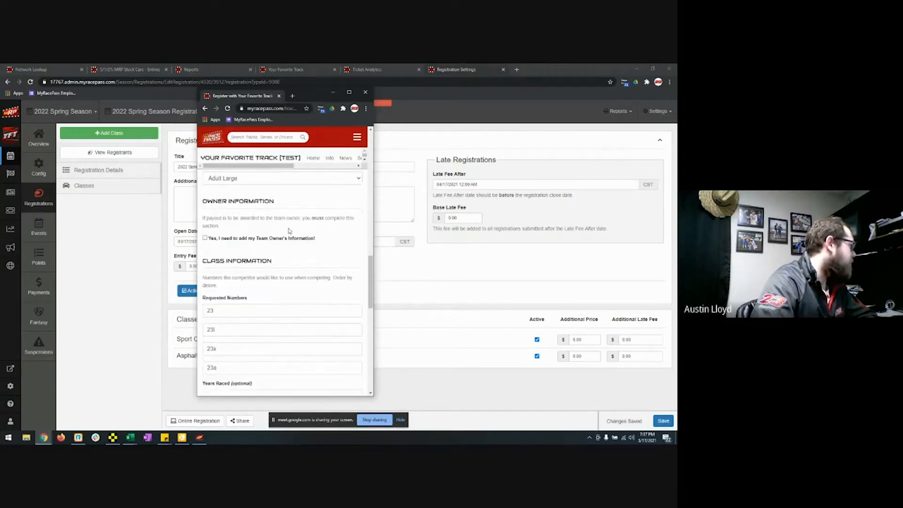
Step: Leave the team owner option off and continue to the review page
left_click(205, 238)
scroll(250, 278, "down", 1)
scroll(252, 326, "down", 3)
scroll(218, 272, "up", 4)
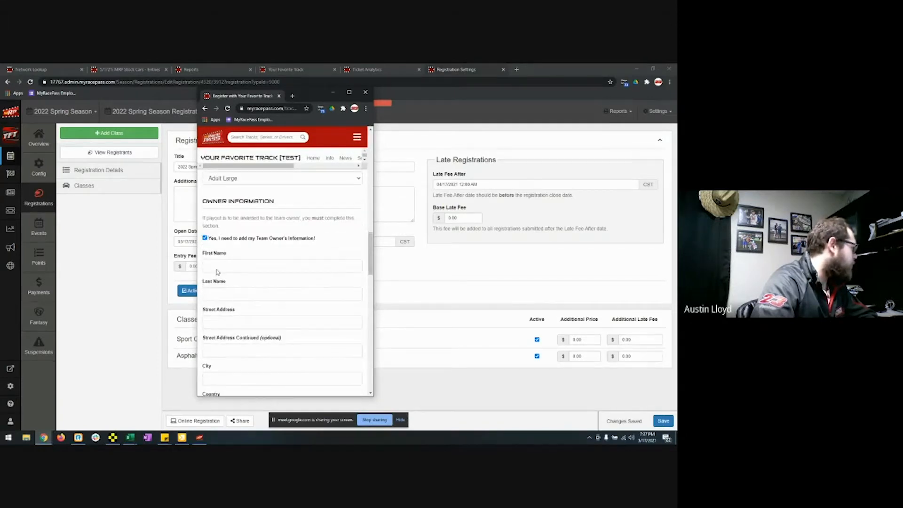
left_click(205, 238)
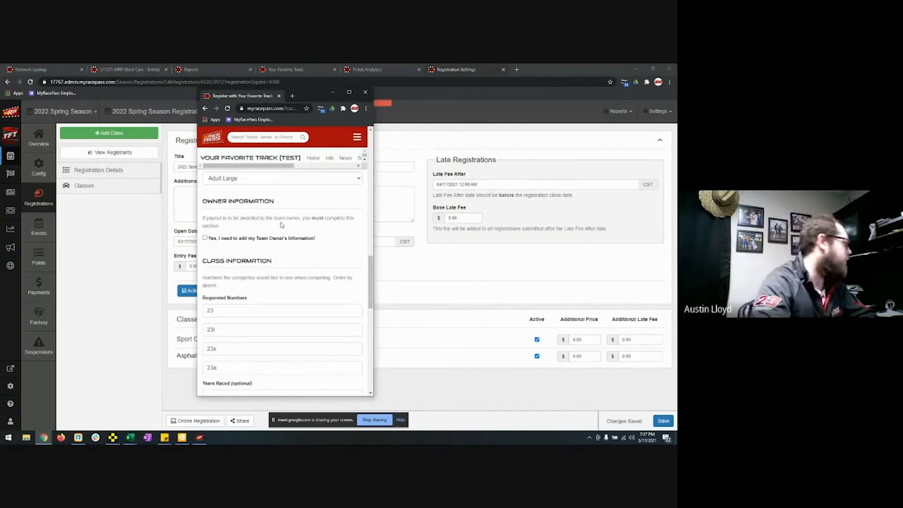
scroll(237, 230, "down", 2)
scroll(254, 284, "down", 1)
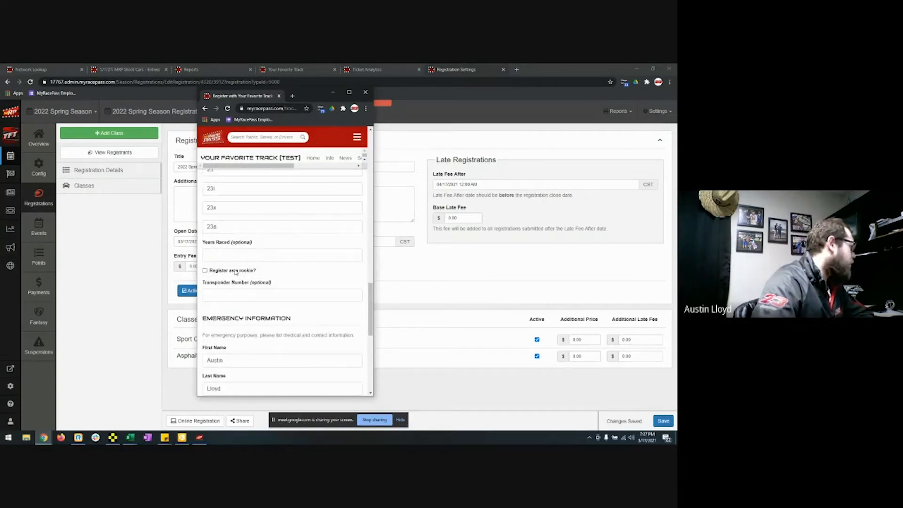
scroll(239, 281, "down", 2)
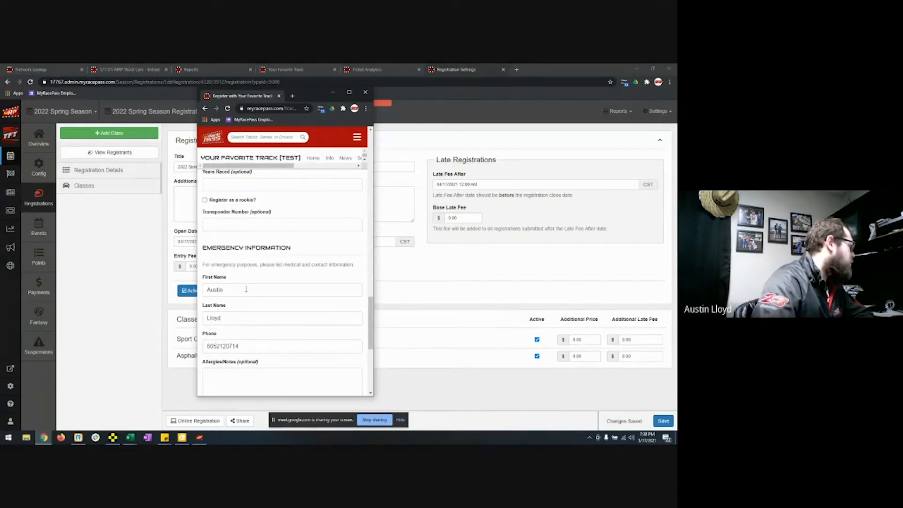
scroll(258, 294, "down", 3)
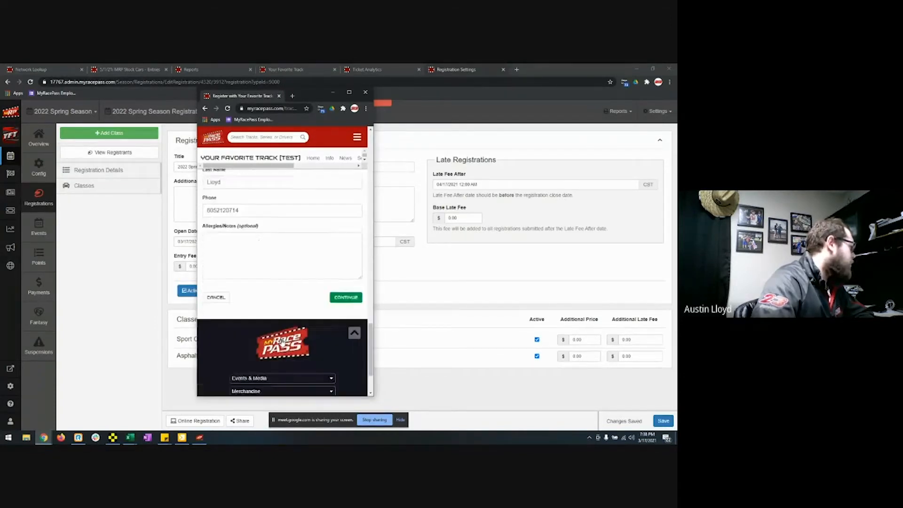
left_click(346, 292)
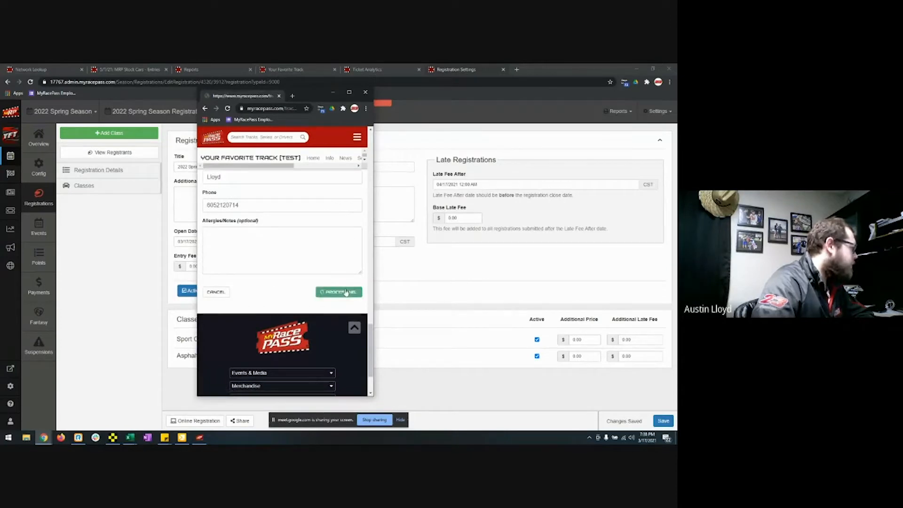
Step: Confirm the information, accept the terms, submit the registration, and close the preview window
scroll(324, 302, "down", 10)
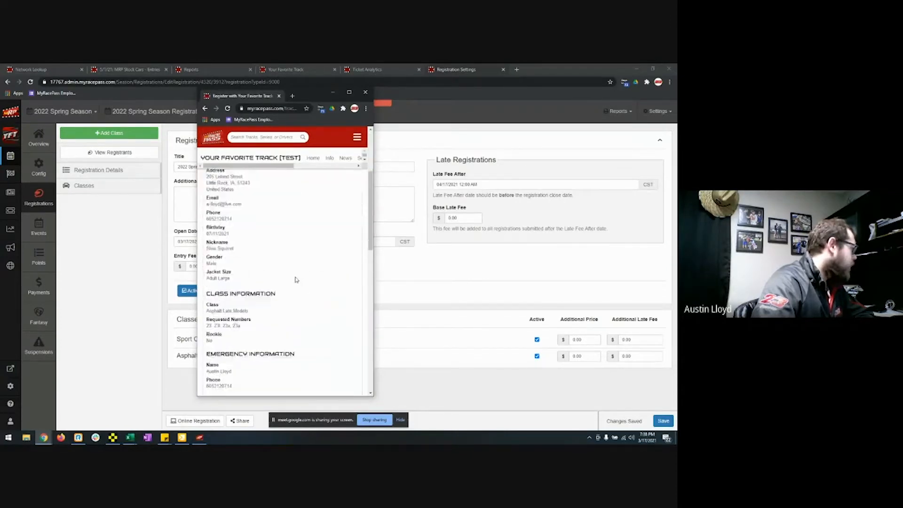
scroll(296, 279, "down", 10)
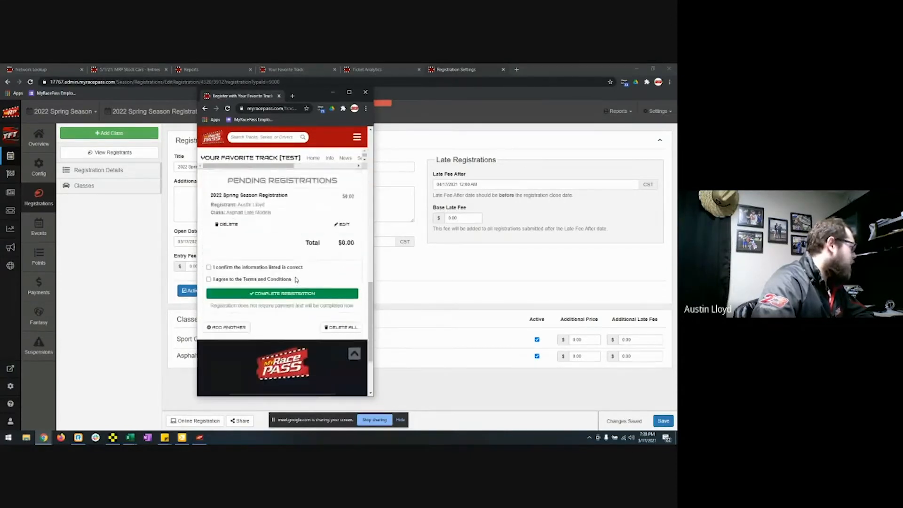
left_click(225, 250)
left_click(228, 262)
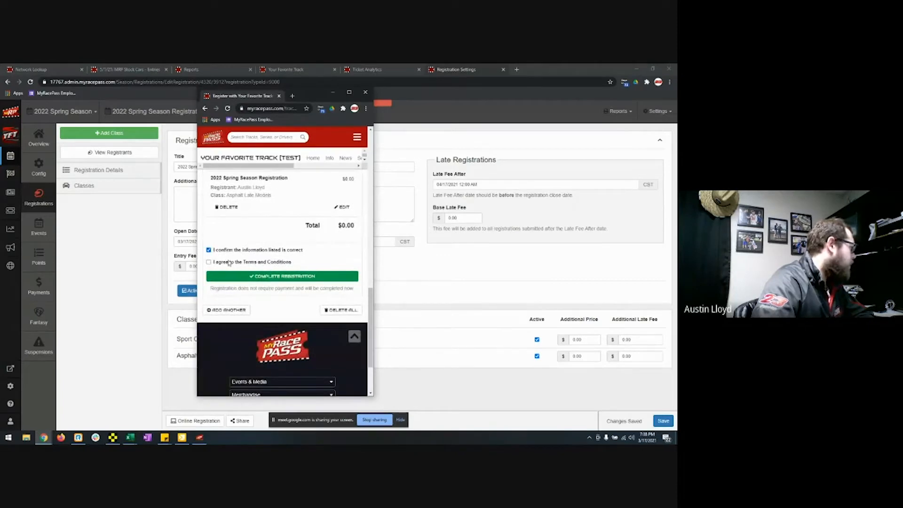
left_click(245, 278)
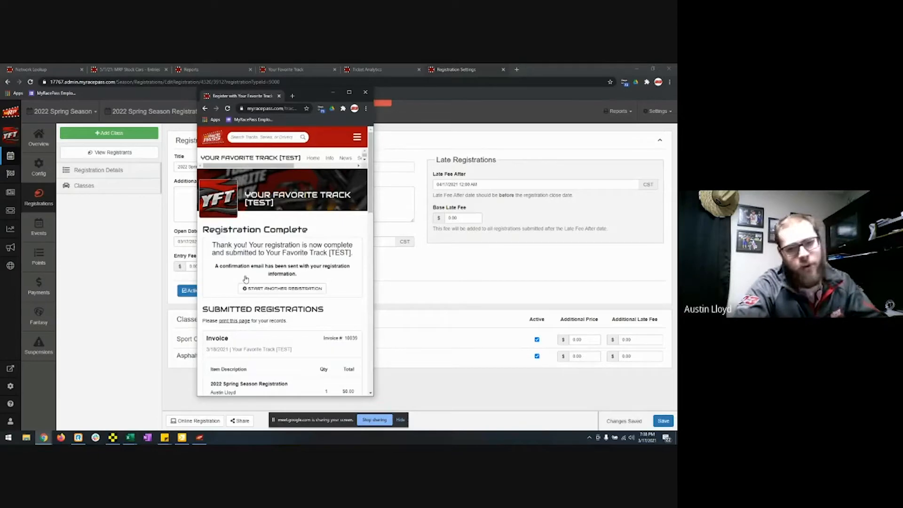
scroll(283, 348, "down", 5)
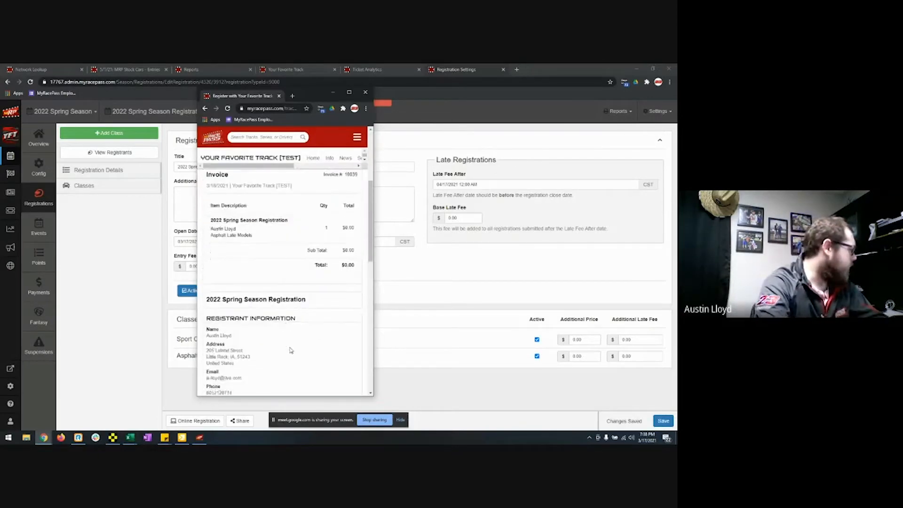
scroll(291, 350, "down", 5)
scroll(294, 352, "up", 15)
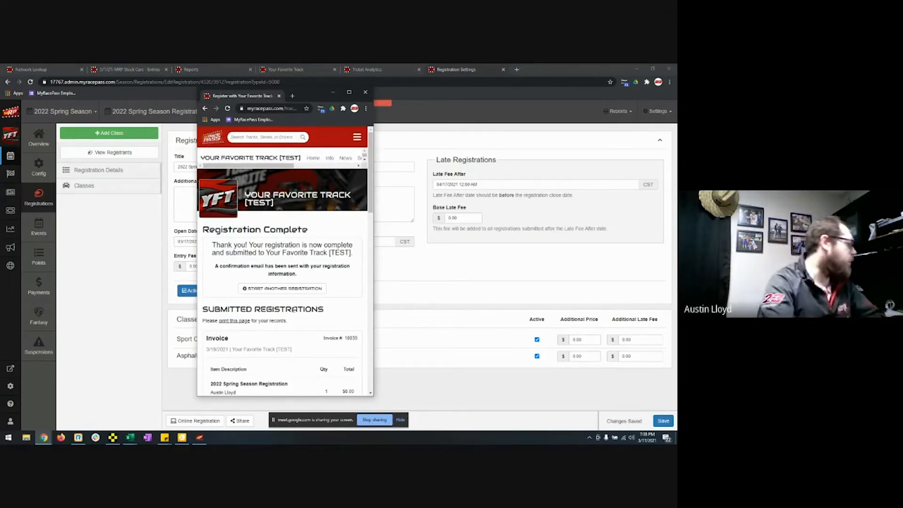
scroll(293, 310, "down", 15)
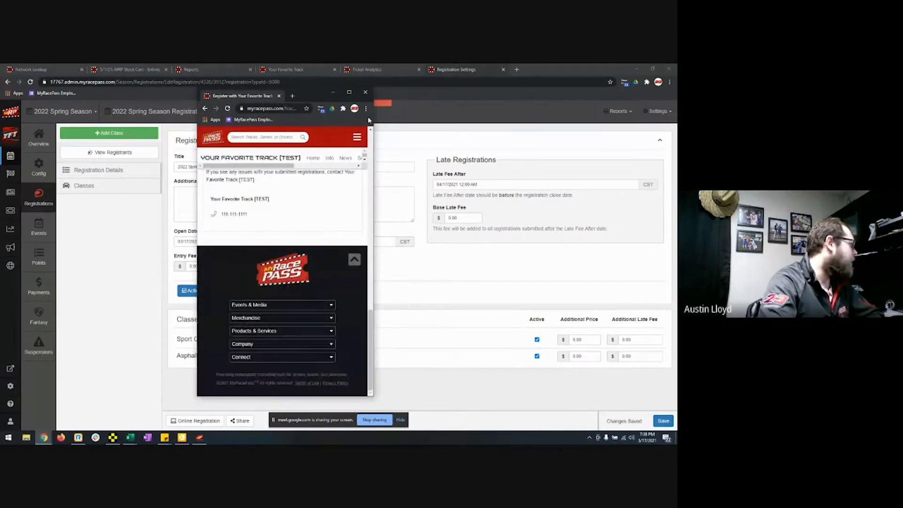
left_click(365, 92)
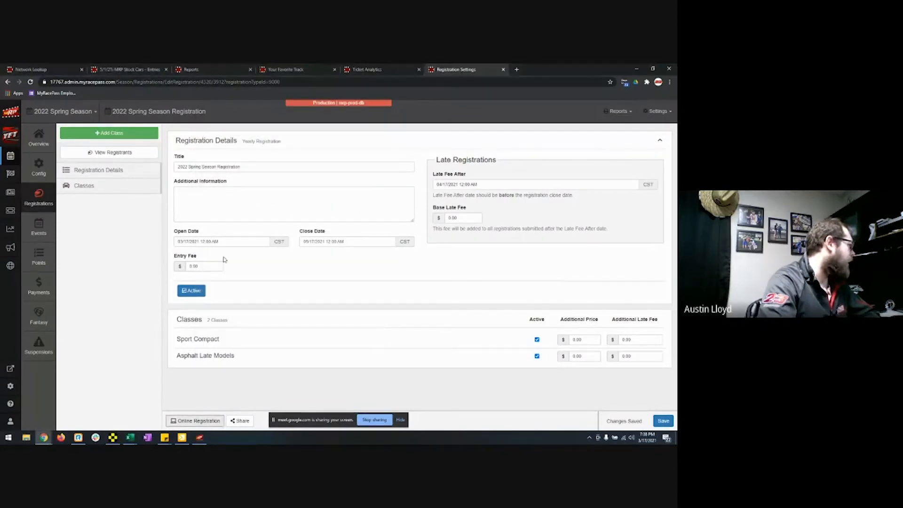
Step: Check the Asphalt Late Models registrant's $0.00 invoice, then begin confirming that registrant
left_click(37, 200)
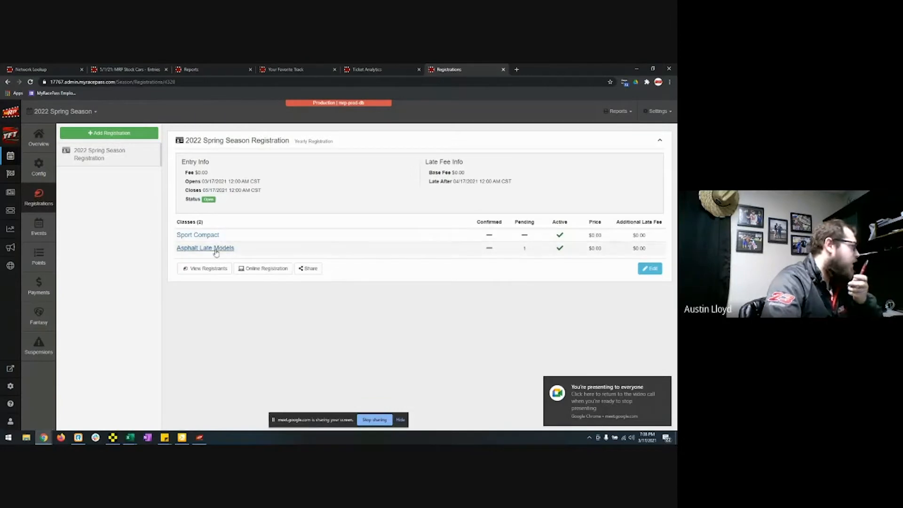
left_click(215, 249)
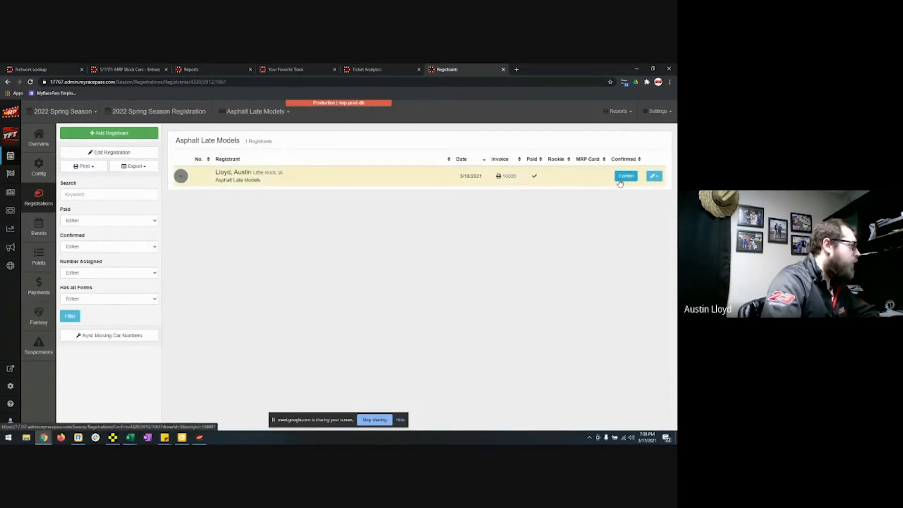
left_click(509, 176)
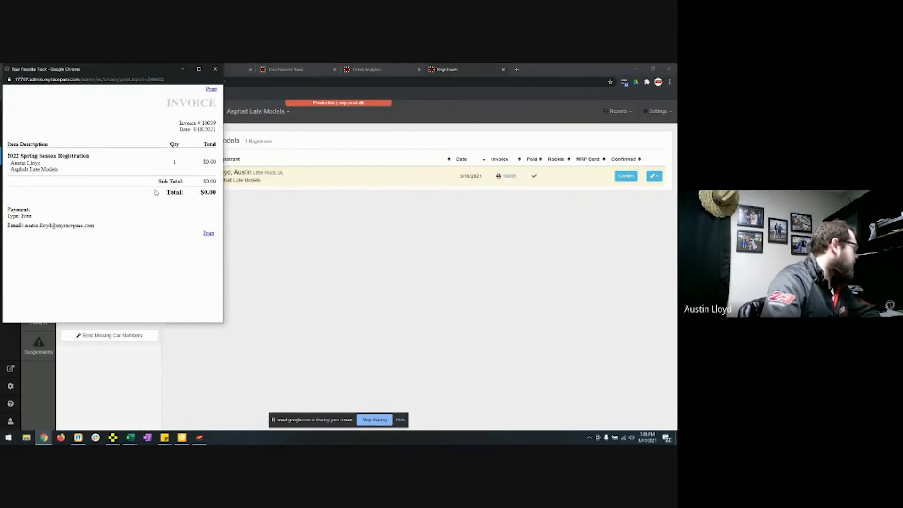
left_click(215, 69)
left_click(626, 176)
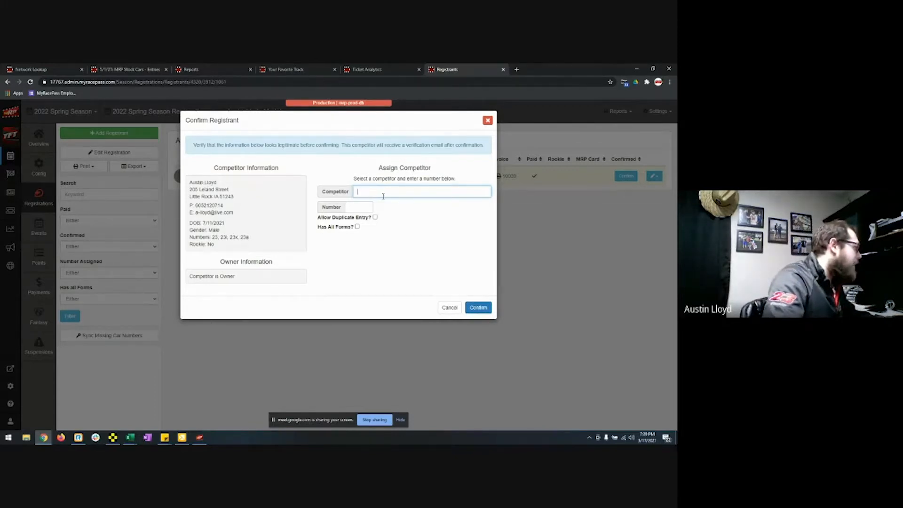
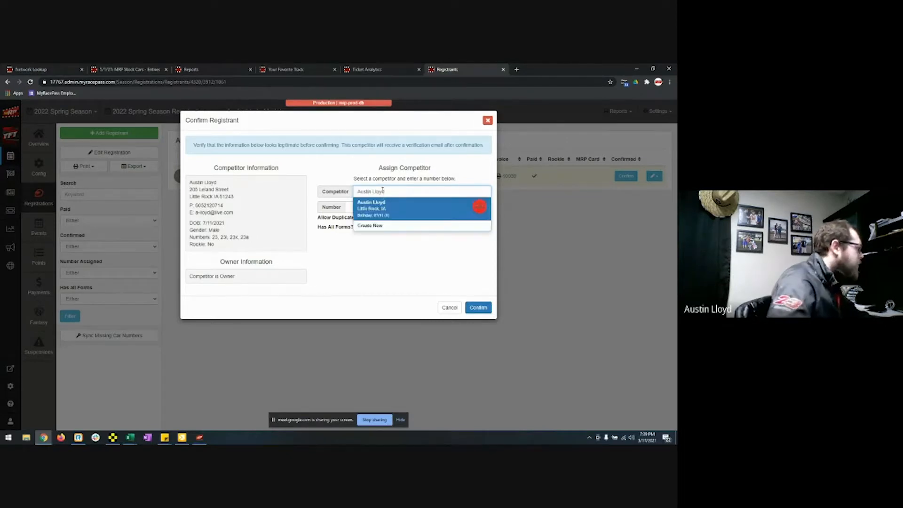
Step: Link the registrant to the competitor's existing record, set car number 23, mark Has All Forms, and confirm
left_click(385, 211)
left_click(366, 209)
type("23")
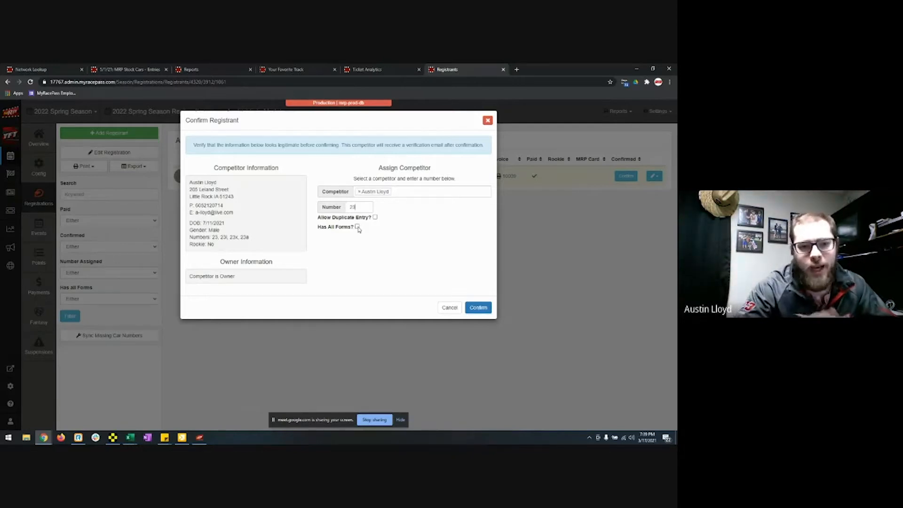
left_click(357, 227)
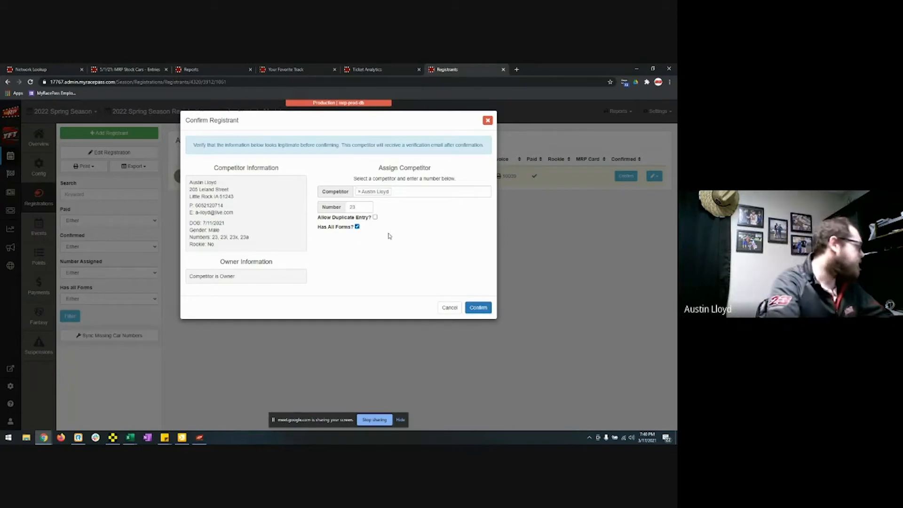
left_click(478, 306)
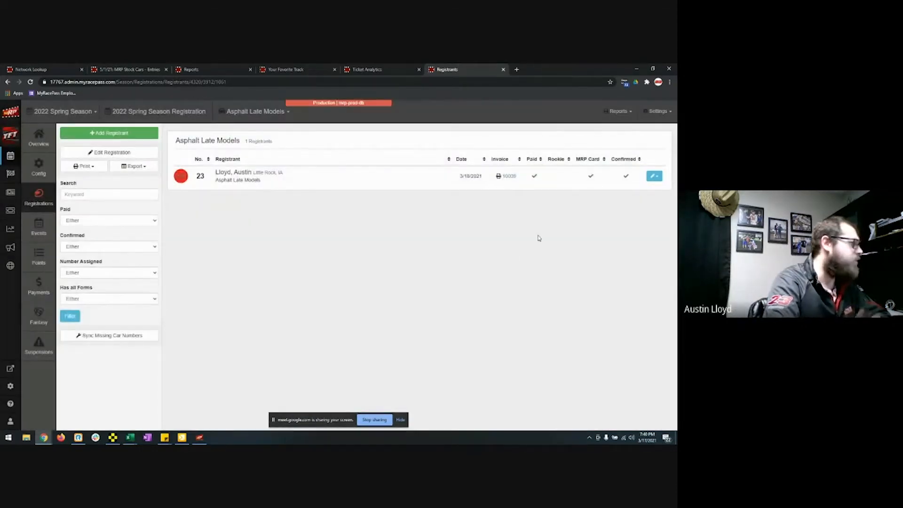
Step: Review the registrant's registration form report and contact details without changes
left_click(654, 176)
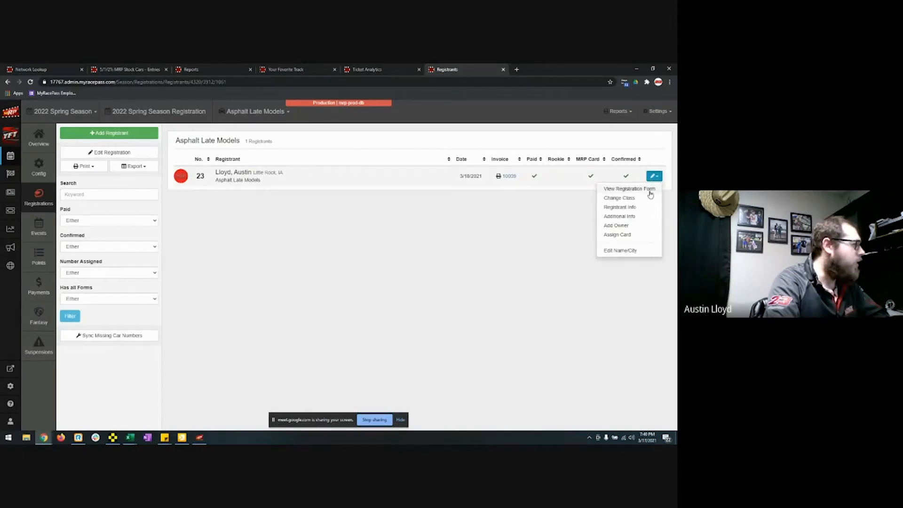
left_click(630, 189)
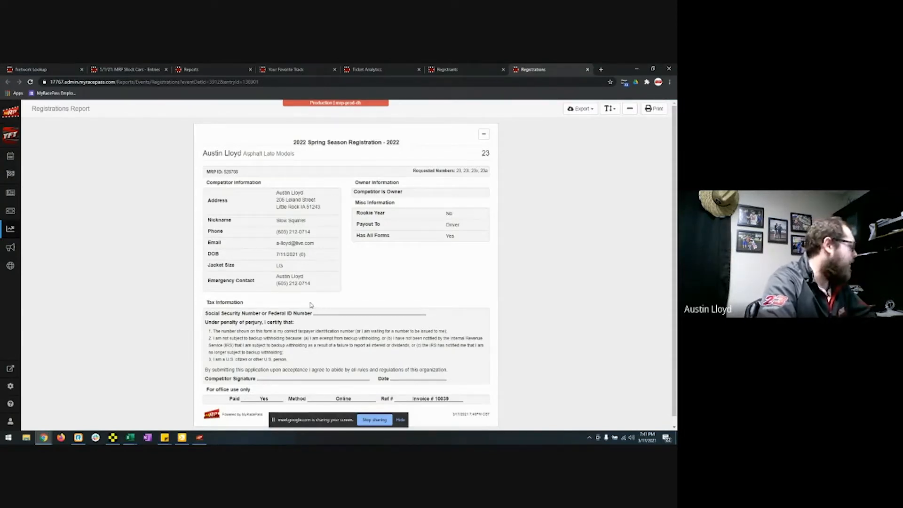
left_click(587, 70)
left_click(654, 176)
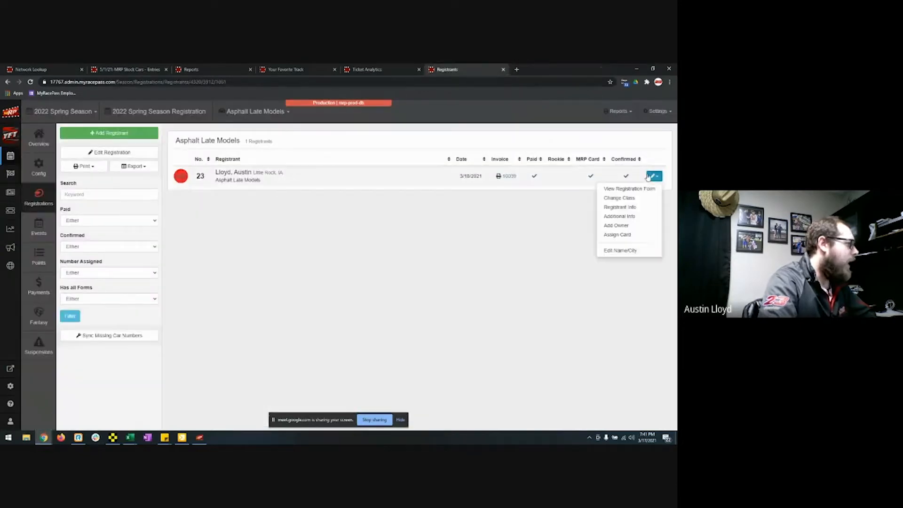
left_click(636, 208)
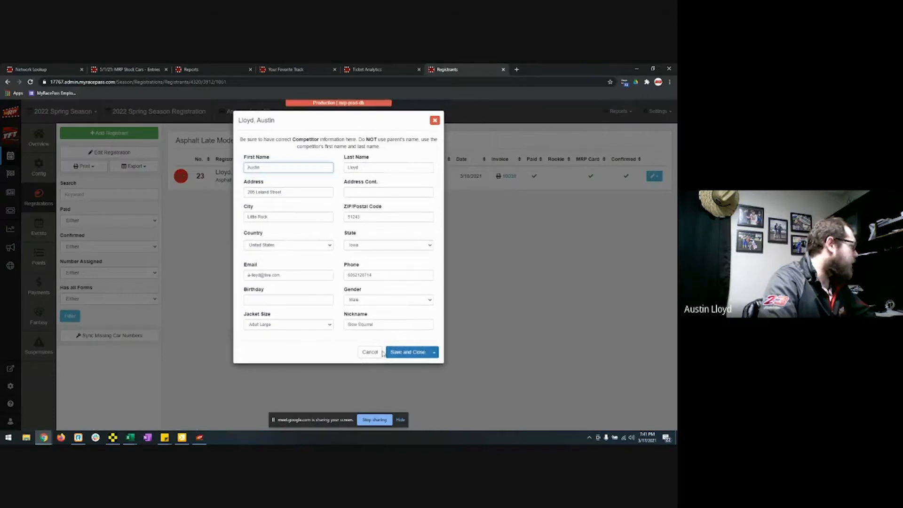
left_click(434, 120)
Step: Cancel linking an owner, then choose Assign Card for the registrant
left_click(654, 176)
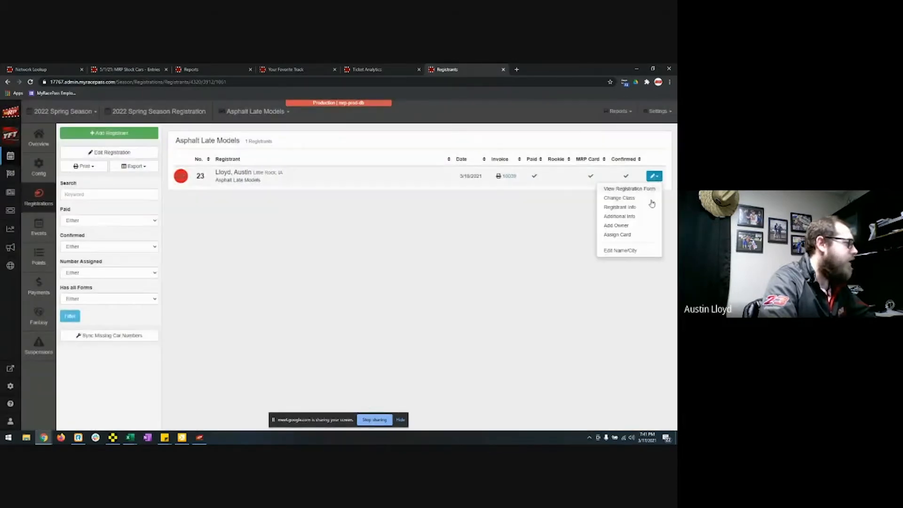
left_click(638, 224)
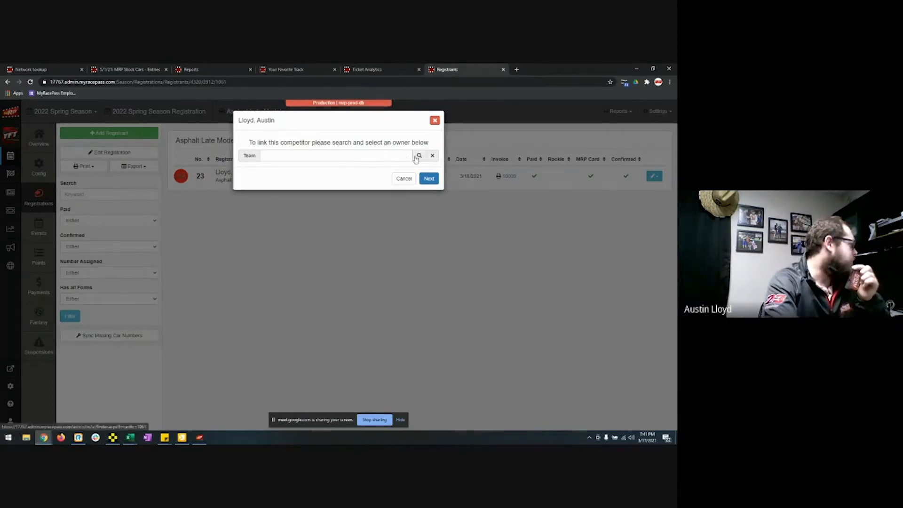
left_click(405, 180)
left_click(654, 176)
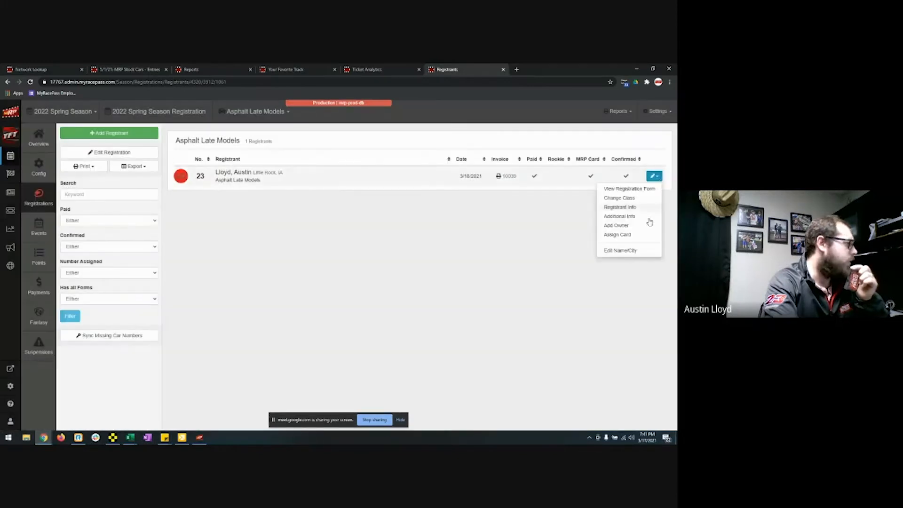
left_click(632, 237)
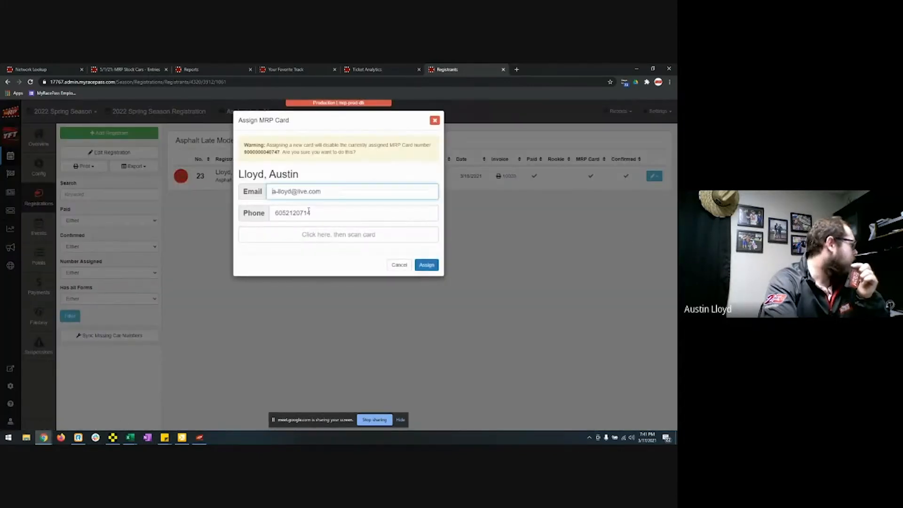
Step: Cancel the MRP card scan and the Edit Name/City dialog without making changes
left_click(320, 234)
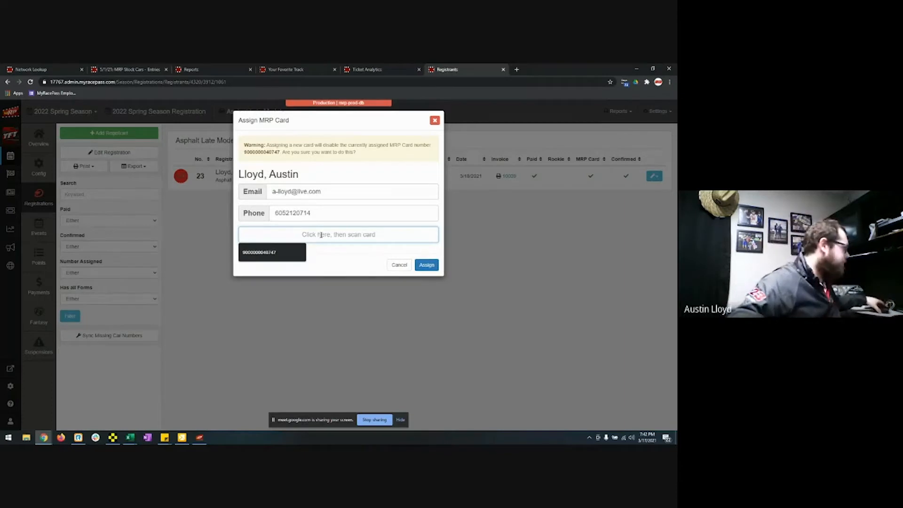
left_click(400, 264)
left_click(652, 176)
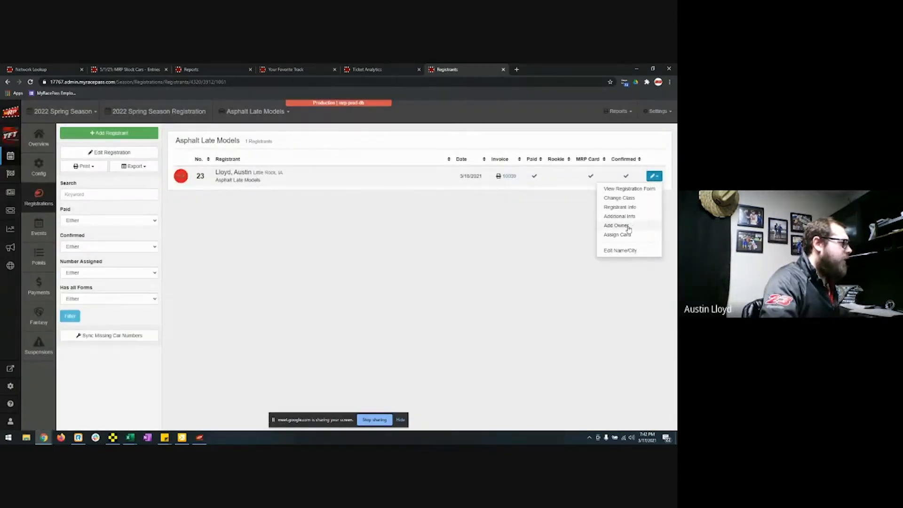
left_click(626, 250)
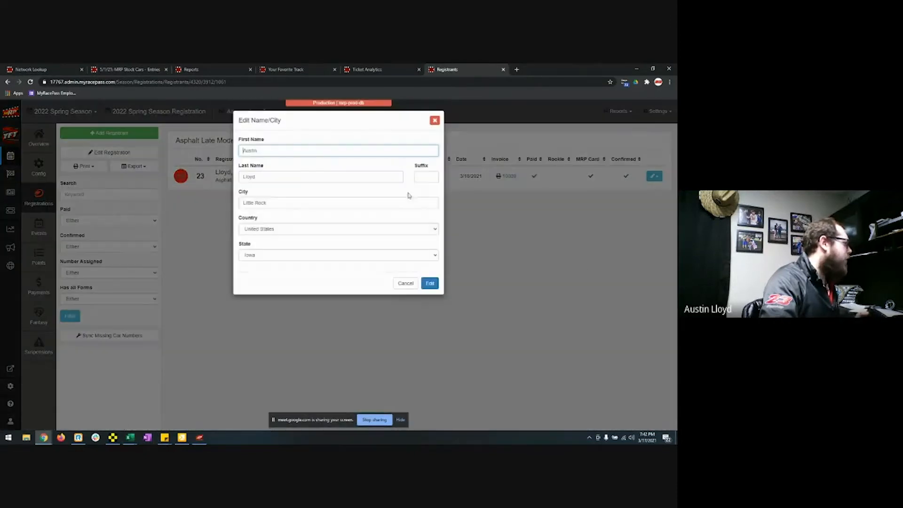
left_click(405, 283)
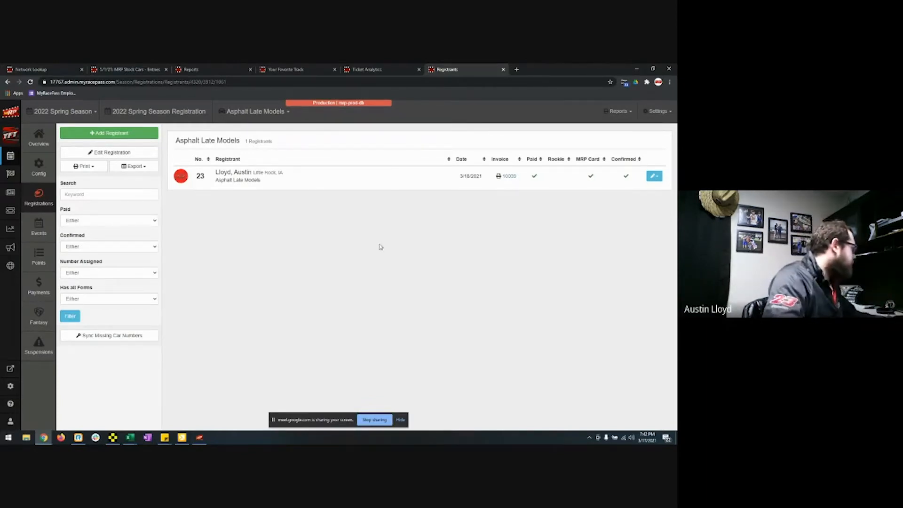
Step: Export the Asphalt Late Models entries to an xlsx spreadsheet and open the downloaded file
left_click(124, 168)
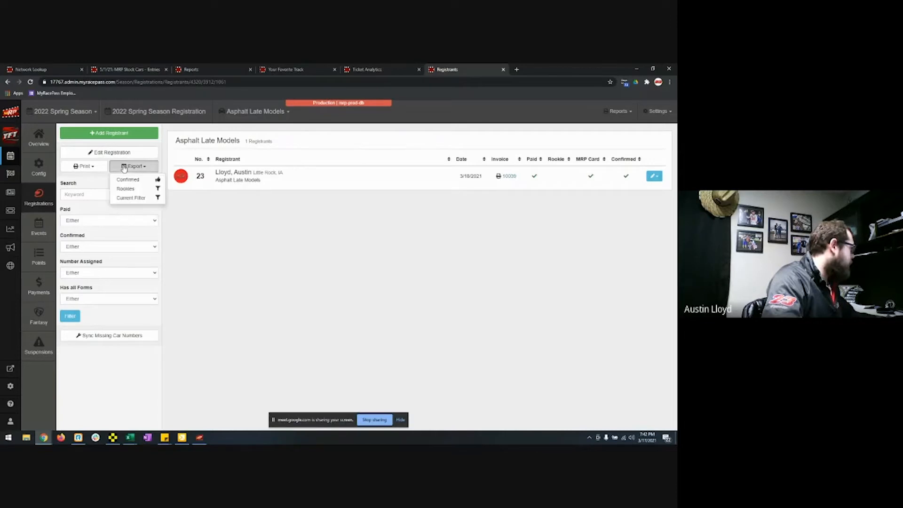
left_click(138, 189)
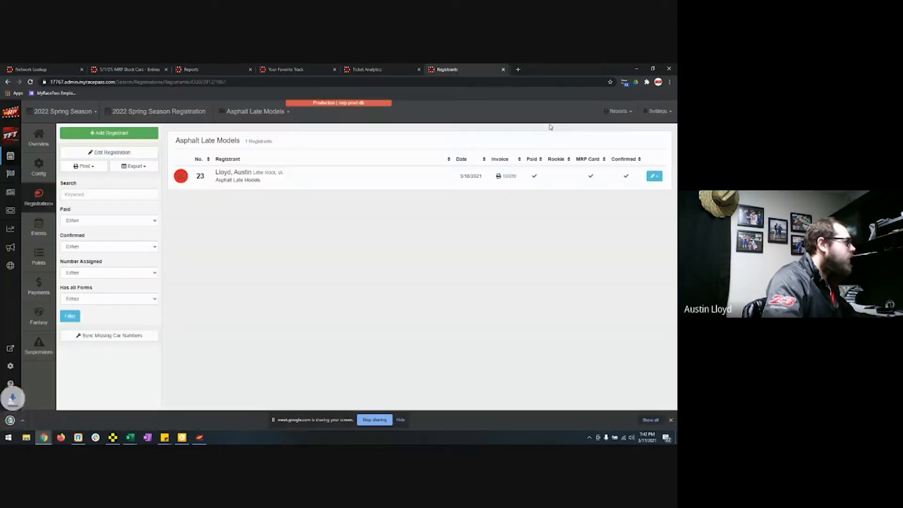
left_click(37, 424)
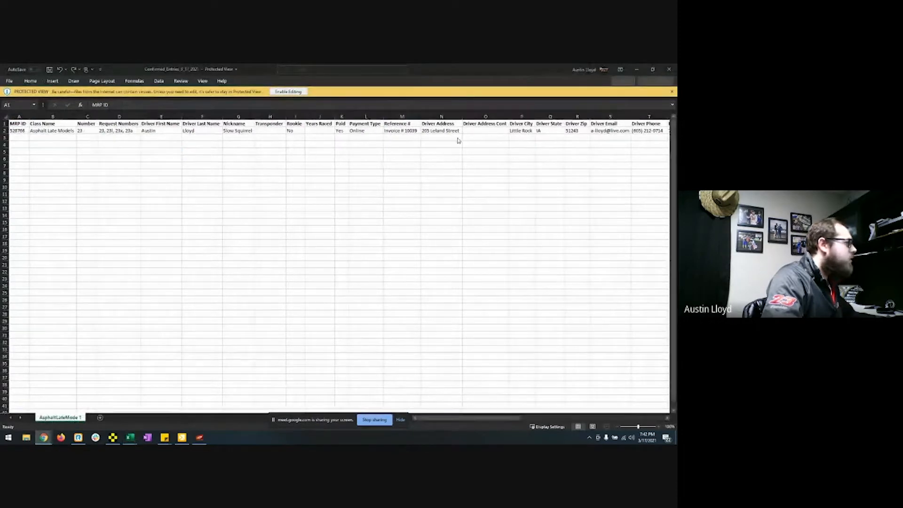
Step: Step across the header columns, then along row 2 to the Paid value
key("Right")
key("Right")
key("Right")
key("Right")
key("Right")
key("Right")
key("Right")
key("Right")
key("Right")
key("Right")
key("Right")
key("Right")
key("Right")
key("Right")
key("Right")
key("Right")
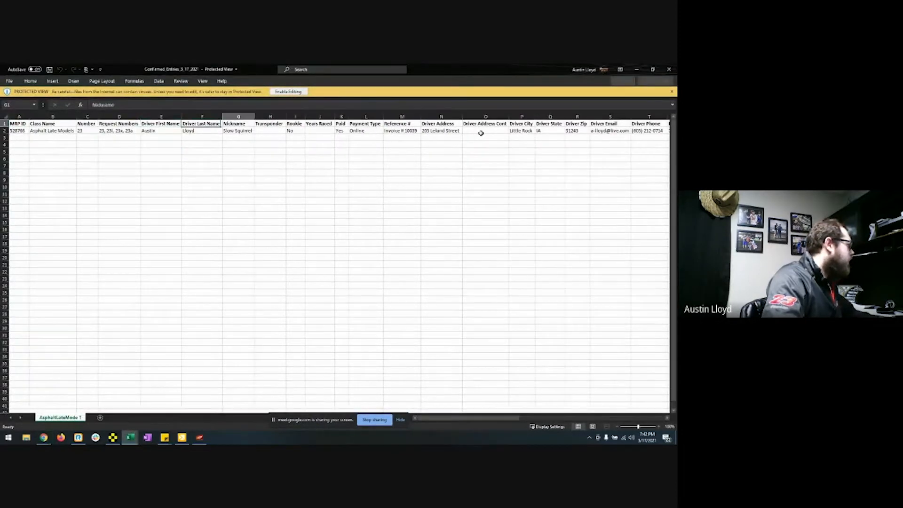
key("Right")
key("Right")
key("Right")
key("Right")
key("Right")
key("Right")
key("Right")
key("Right")
key("Right")
key("Right")
key("Right")
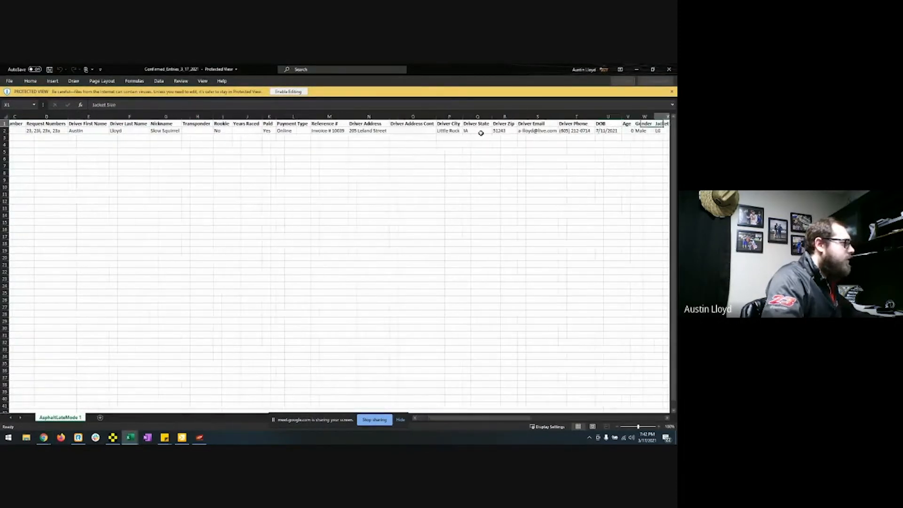
key("Left")
key("Left")
key("Left")
key("Left")
key("Left")
key("Left")
key("Left")
key("Left")
key("Left")
key("Left")
key("Left")
key("Left")
key("Left")
key("Left")
key("Left")
key("Left")
key("Left")
key("Left")
key("Left")
key("Left")
key("Down")
key("Right")
key("Right")
key("Right")
key("Right")
key("Right")
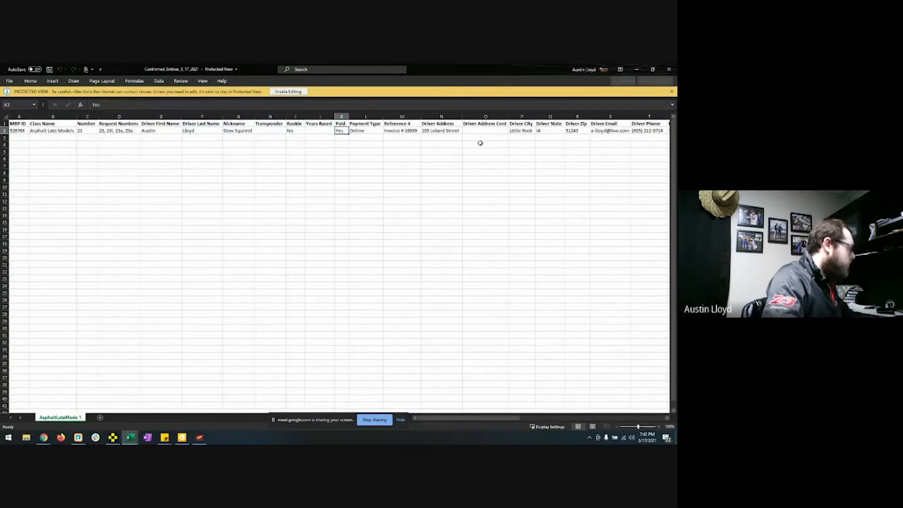
Step: Find the 'has forms' column, then close the workbook and minimize Excel
key("ctrl+f")
type("has")
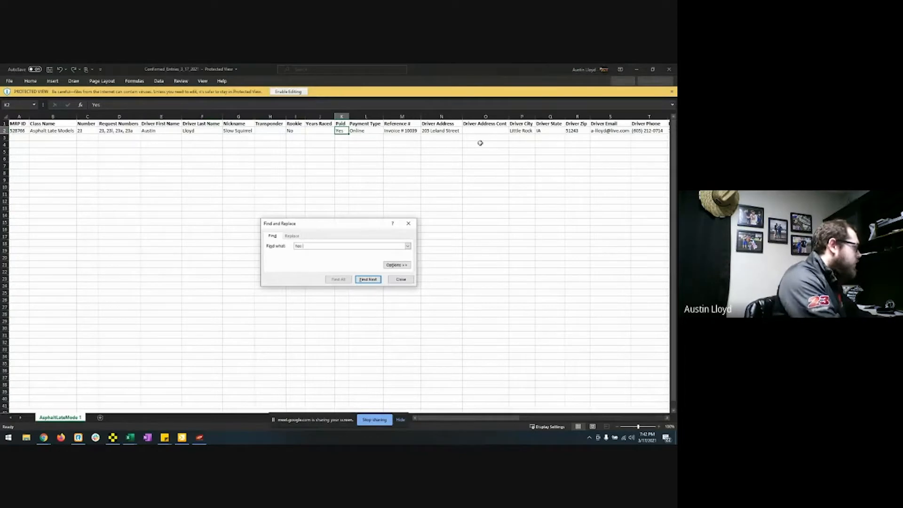
type(" forms")
left_click(376, 279)
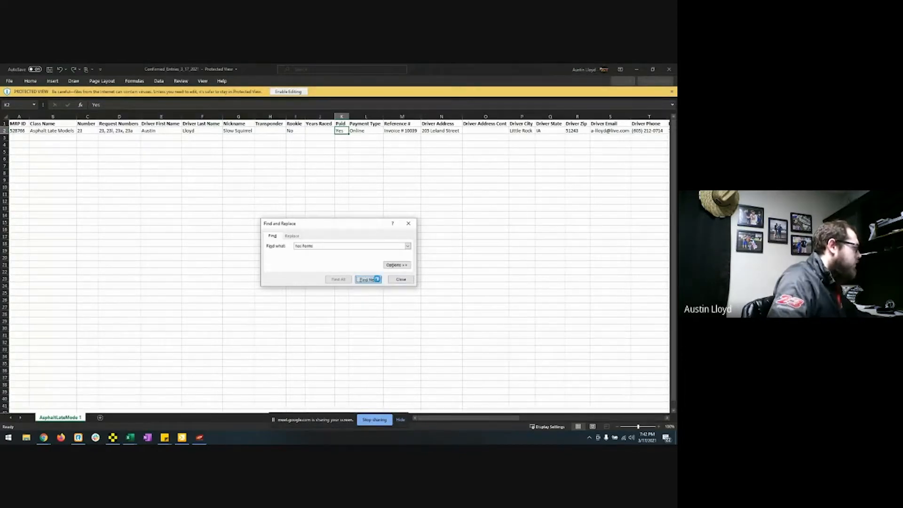
left_click(401, 280)
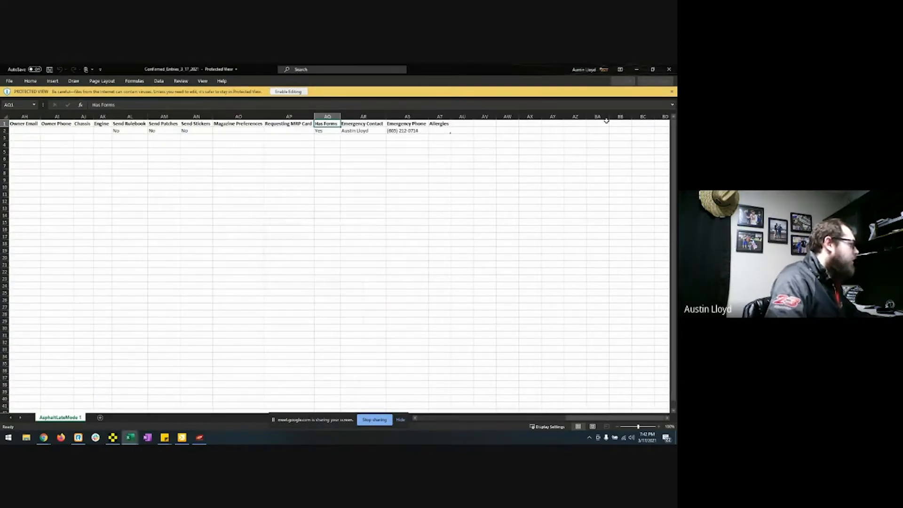
left_click(669, 69)
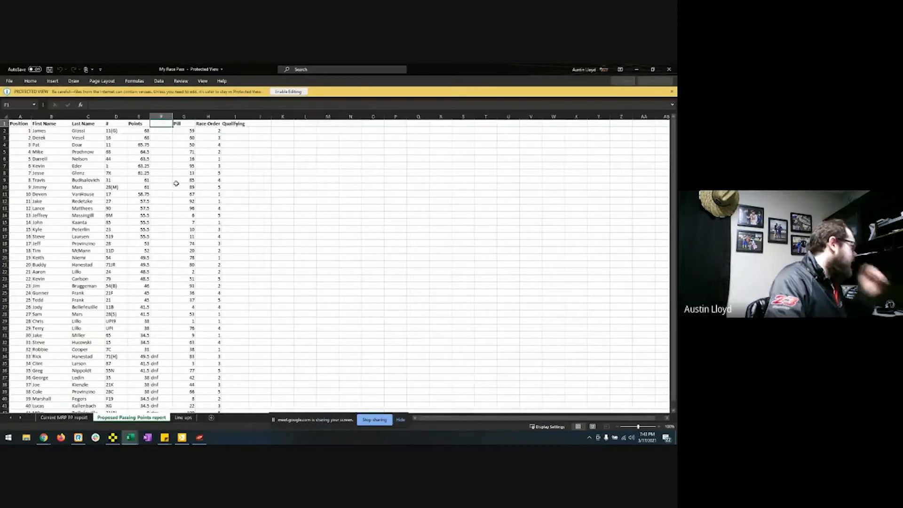
left_click(635, 70)
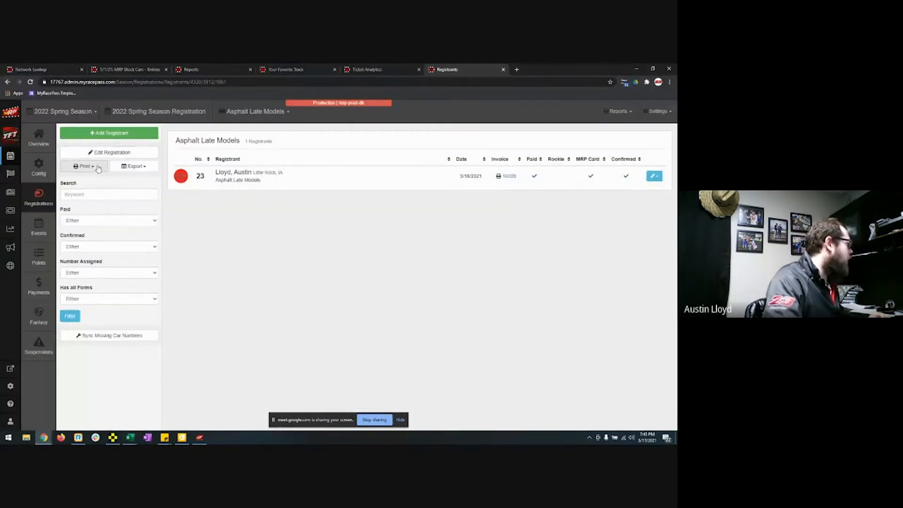
Step: Dismiss the Export options and go to the Ticket Management page
left_click(134, 166)
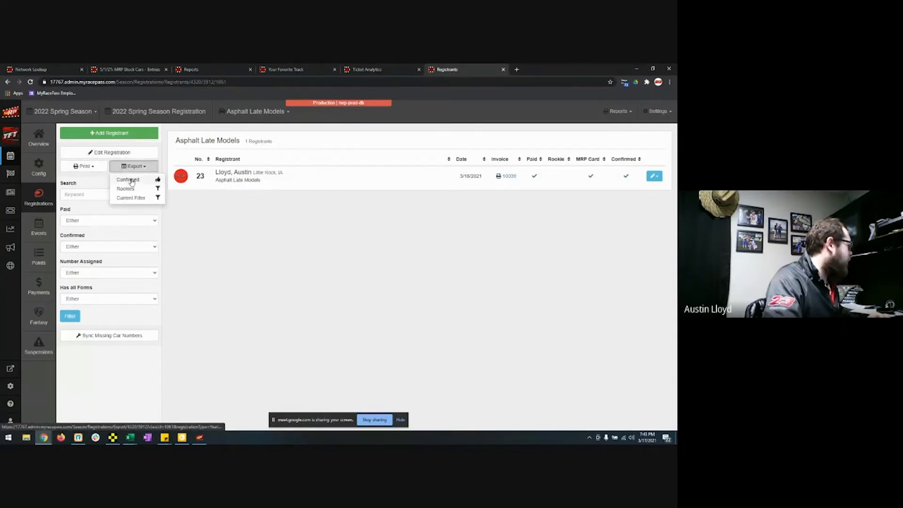
left_click(98, 180)
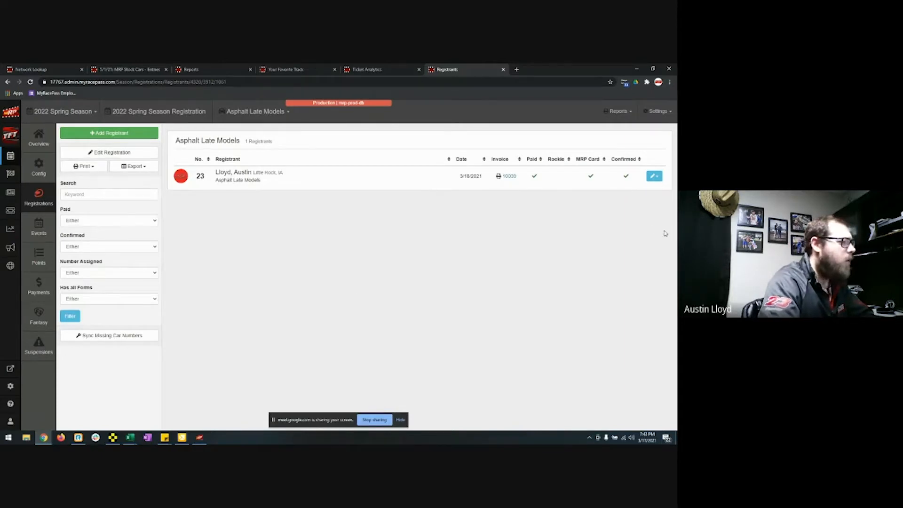
left_click(13, 213)
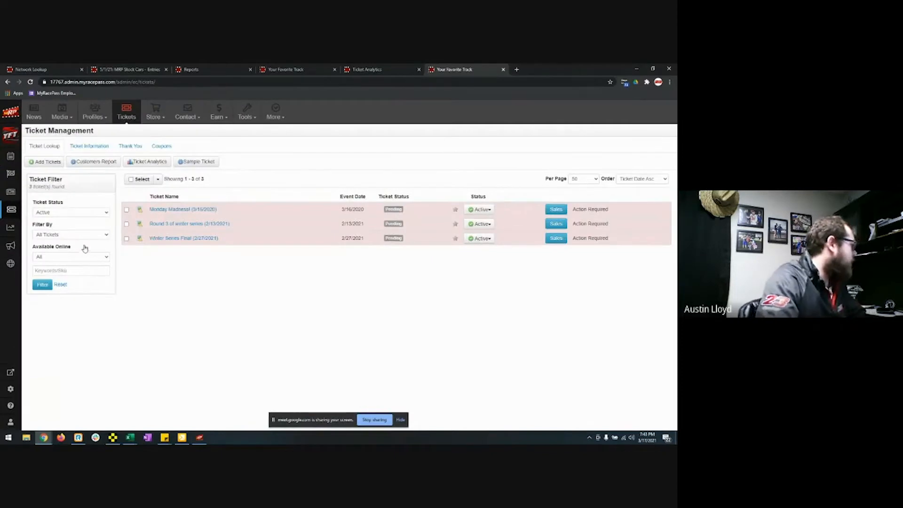
Step: Close the duplicate tab and start new tickets for the Night 2 (3/13/2021) event
left_click(504, 70)
left_click(301, 70)
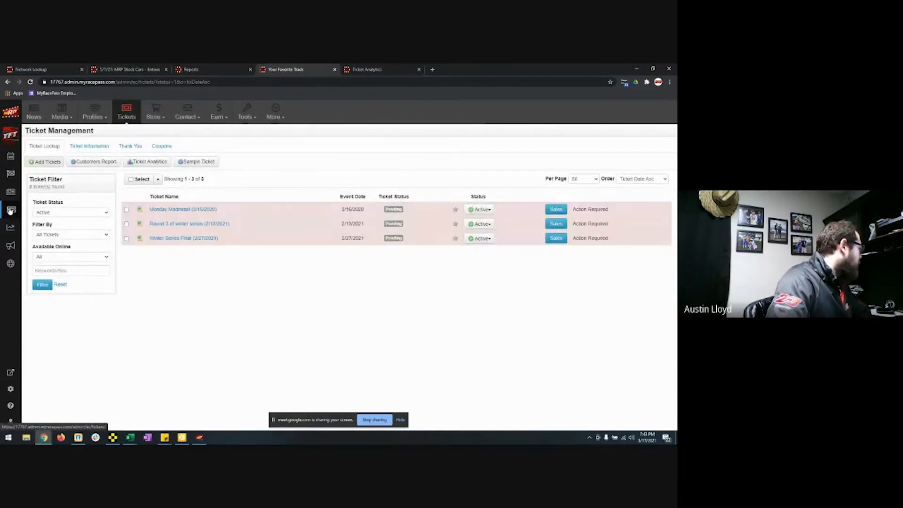
left_click(48, 162)
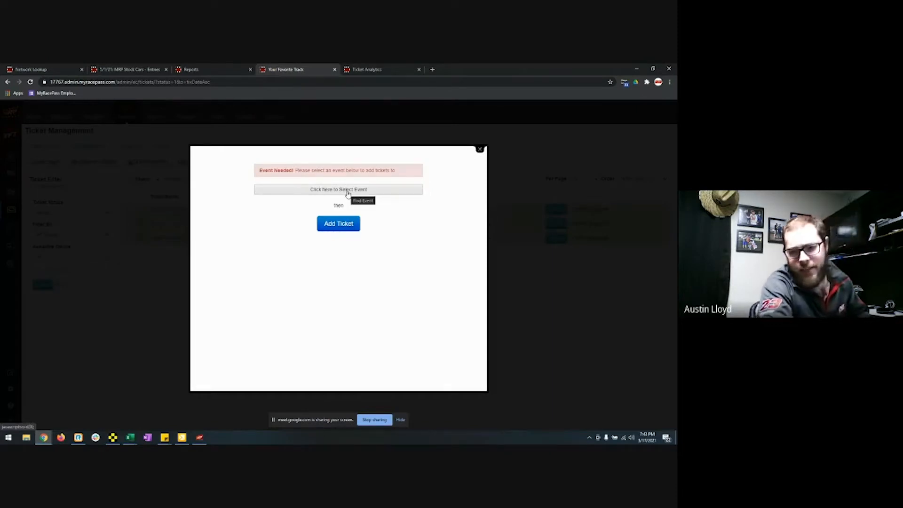
left_click(348, 190)
left_click(12, 249)
left_click(327, 233)
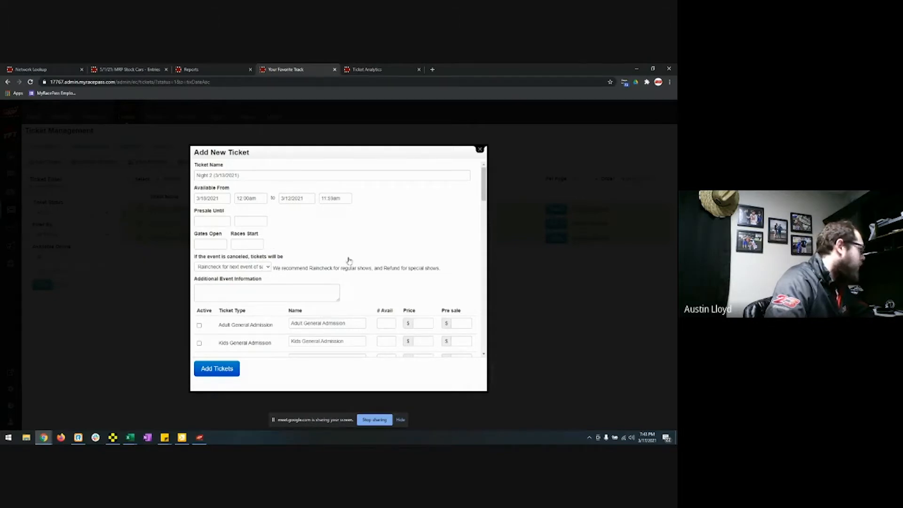
Step: Keep raincheck as the cancelled-event ticket policy
scroll(353, 260, "down", 2)
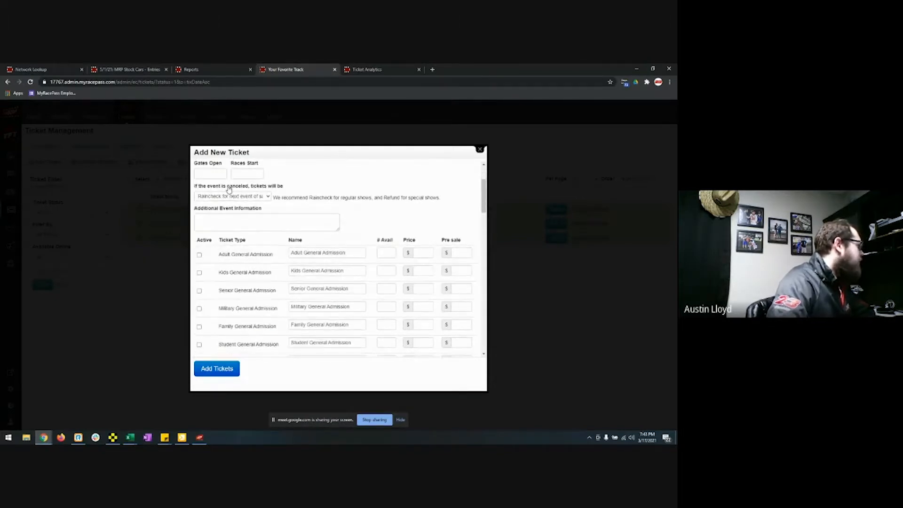
left_click(259, 199)
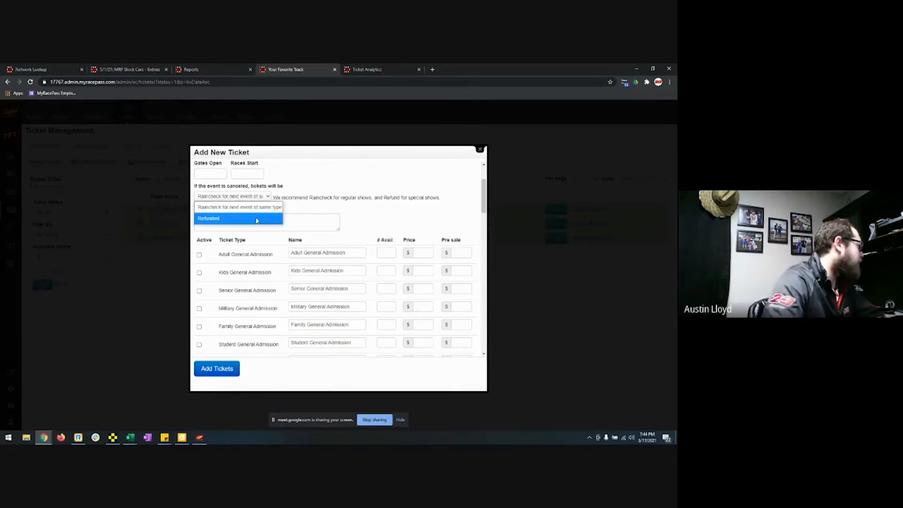
left_click(316, 209)
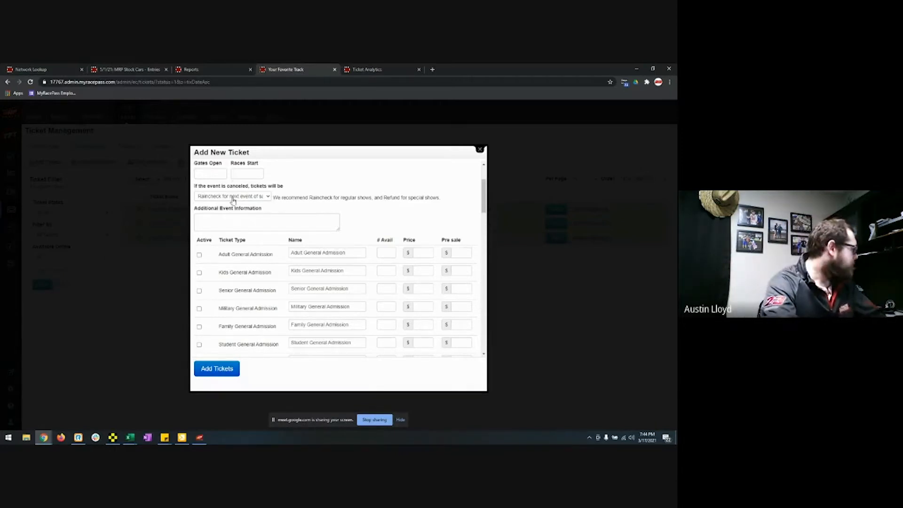
scroll(303, 245, "down", 2)
scroll(303, 244, "down", 12)
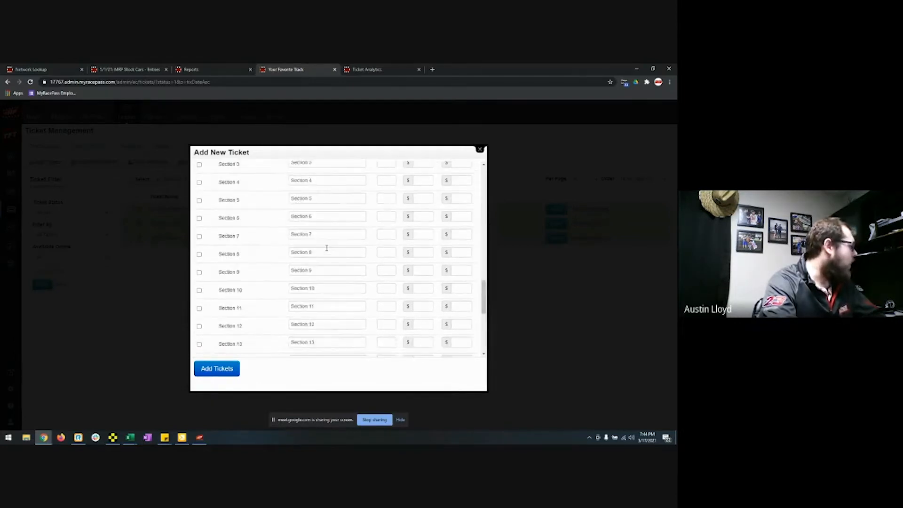
scroll(327, 261, "up", 15)
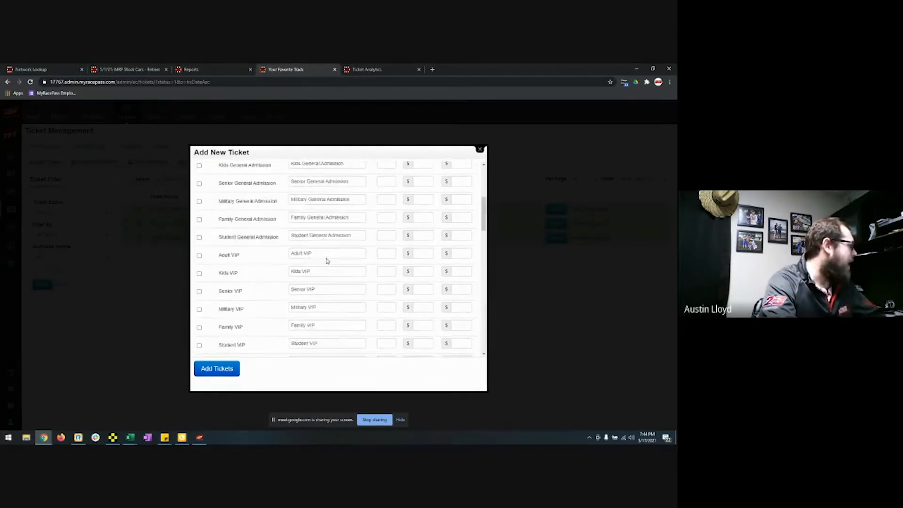
scroll(309, 287, "down", 3)
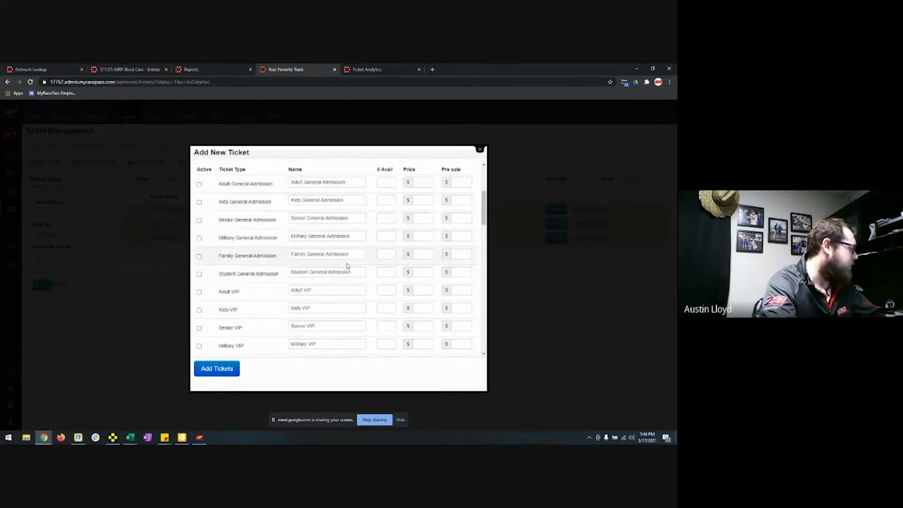
scroll(357, 289, "down", 2)
scroll(358, 289, "down", 3)
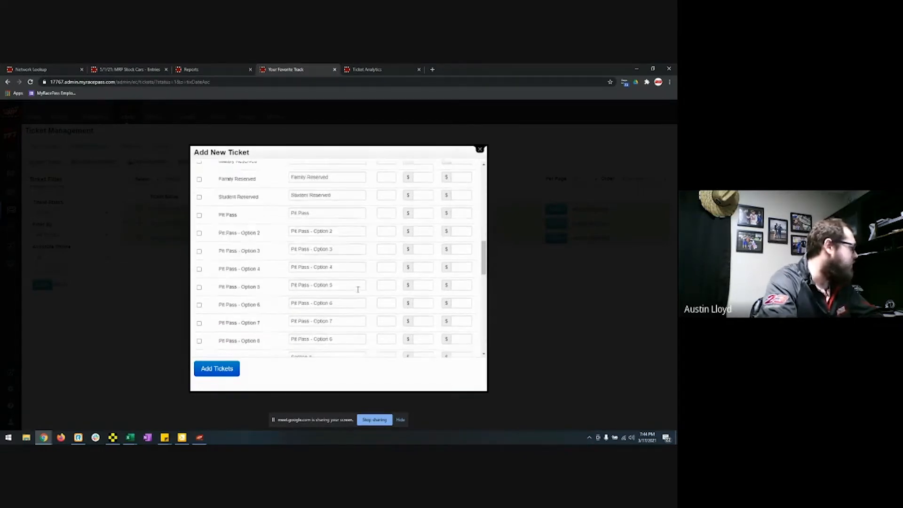
scroll(355, 288, "up", 3)
scroll(351, 257, "down", 2)
scroll(351, 258, "down", 10)
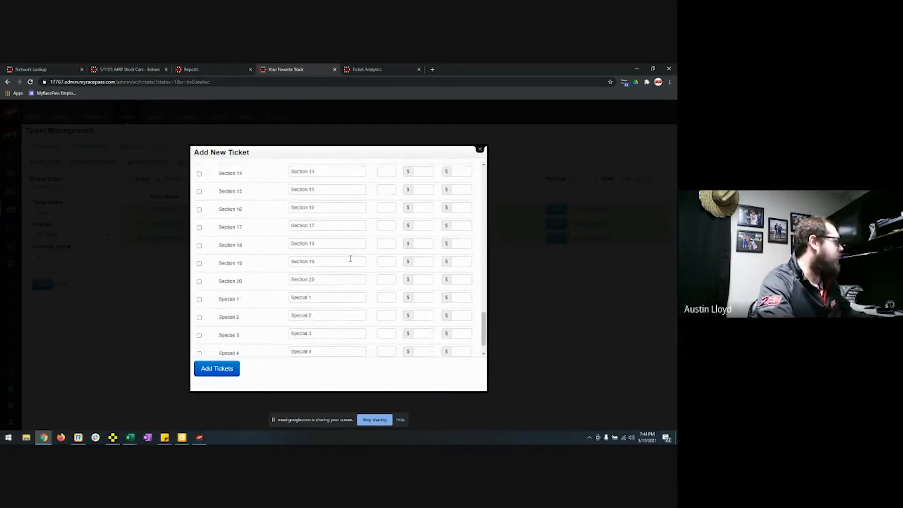
scroll(360, 257, "up", 4)
scroll(359, 258, "up", 10)
scroll(343, 315, "down", 5)
triple_click(325, 257)
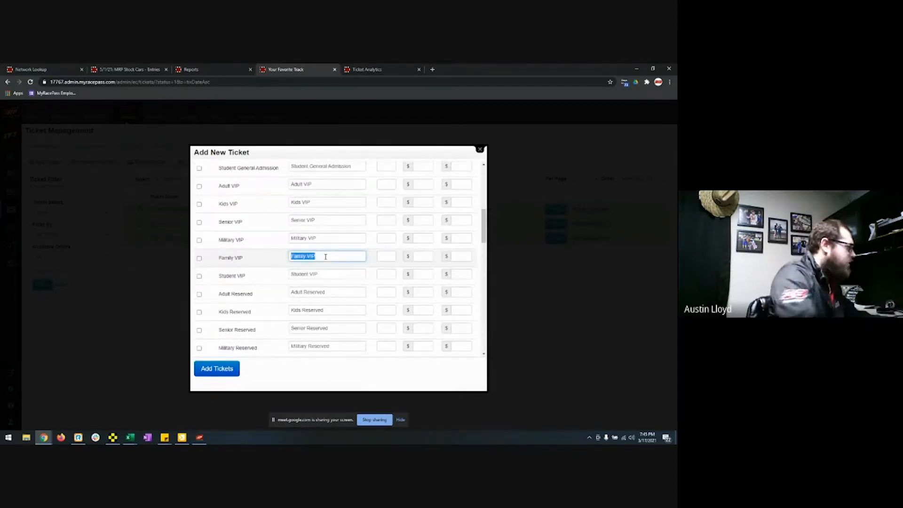
left_click(338, 258)
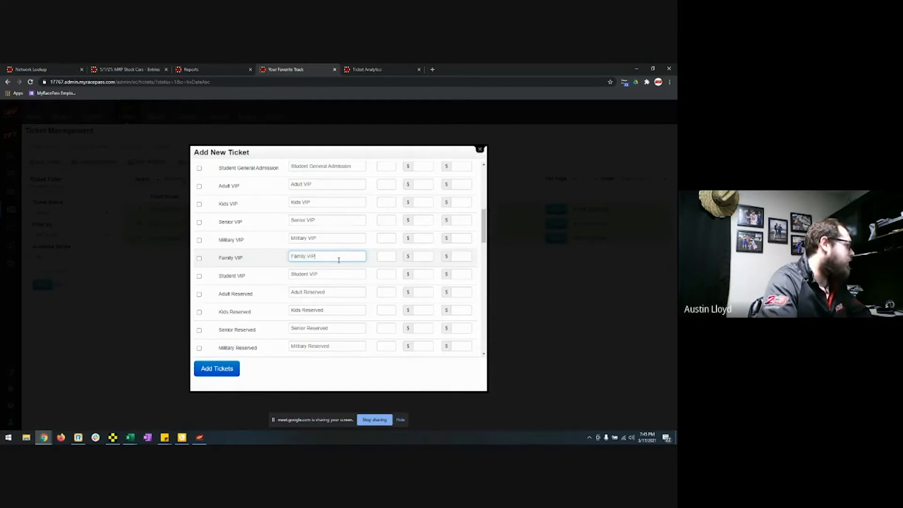
scroll(342, 269, "up", 3)
scroll(343, 269, "up", 3)
scroll(348, 263, "down", 5)
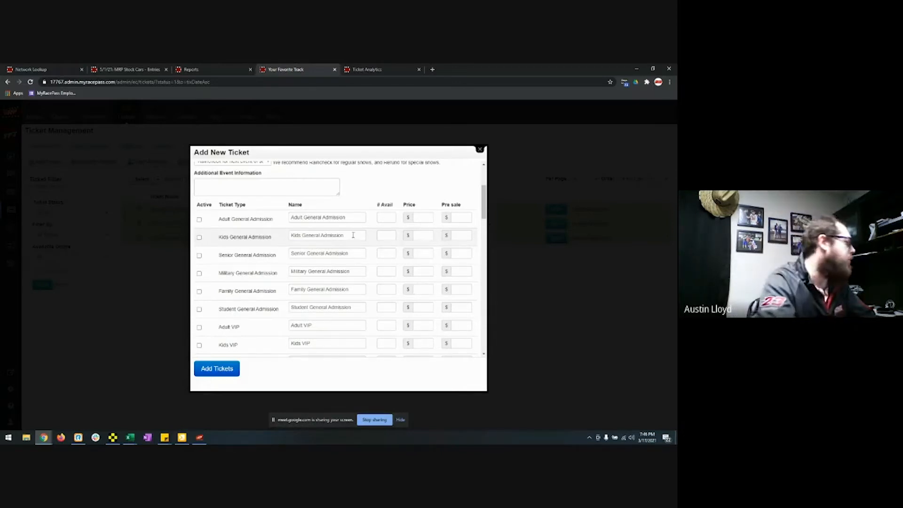
Step: Include Adult General Admission at $10 and Kids General Admission at $5
scroll(238, 230, "up", 3)
scroll(238, 229, "down", 3)
left_click(199, 255)
left_click(422, 252)
type("10")
left_click(199, 273)
left_click(423, 271)
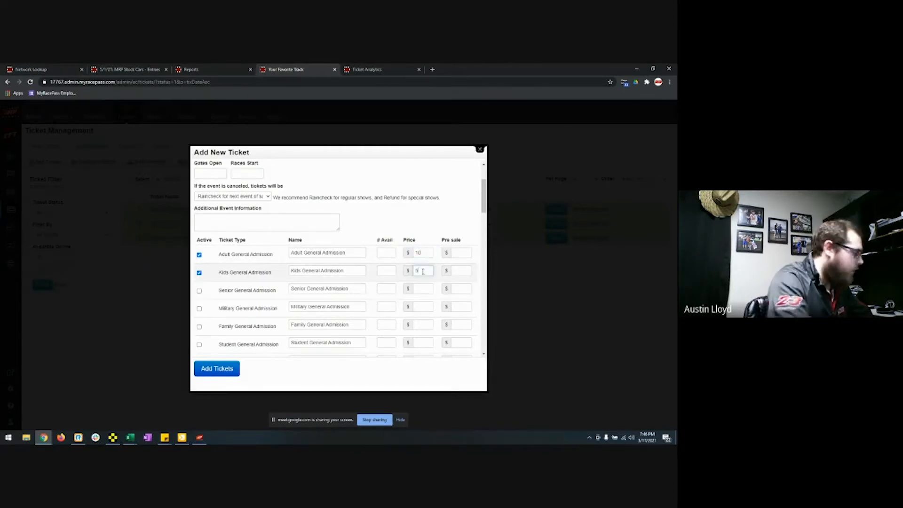
type("5")
Step: Add Senior General Admission at $7, set 300 Adult tickets available, and create the tickets
left_click(199, 291)
left_click(421, 289)
type("7")
left_click(390, 253)
type("300")
left_click(220, 367)
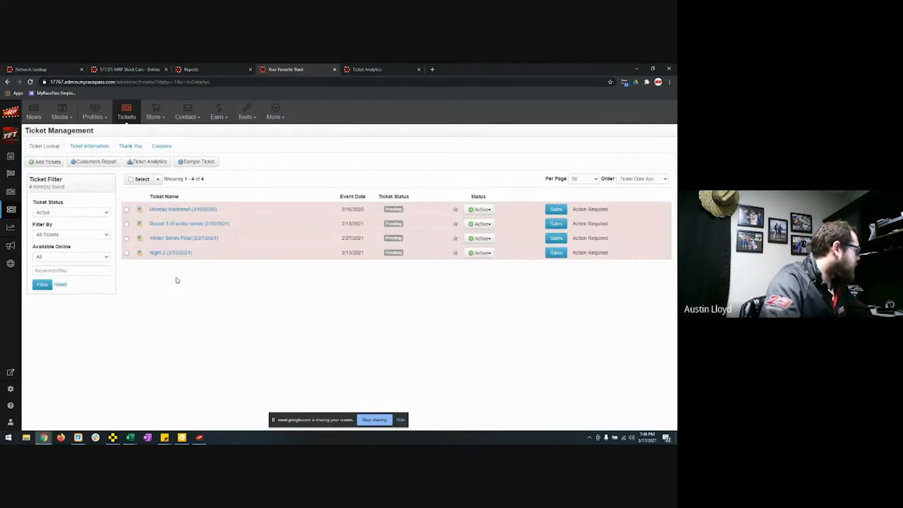
Step: Open the Night 2 ticket details and close the Edit Ticket Information form unchanged
left_click(173, 253)
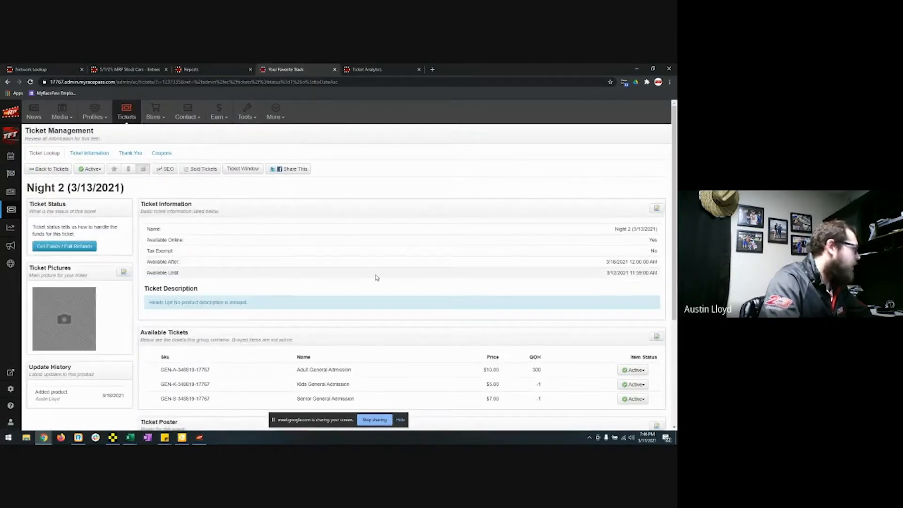
left_click(655, 209)
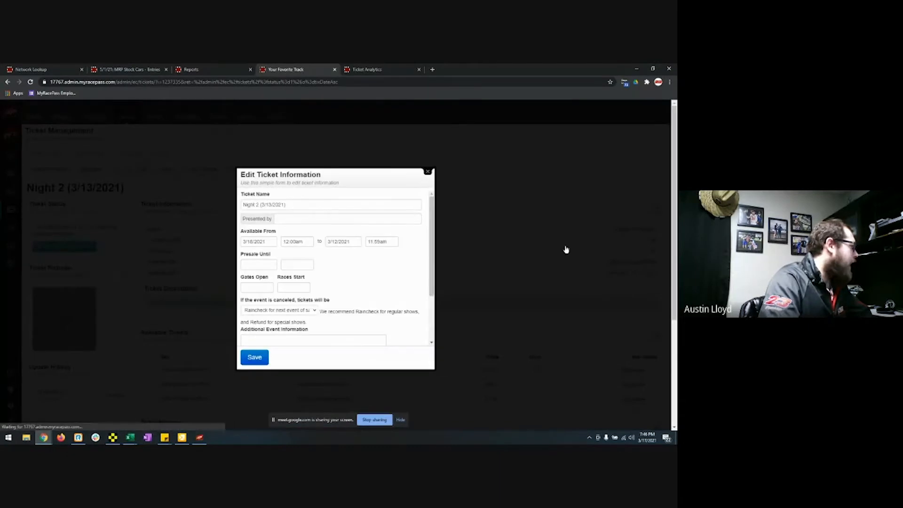
scroll(362, 273, "down", 3)
scroll(349, 268, "up", 3)
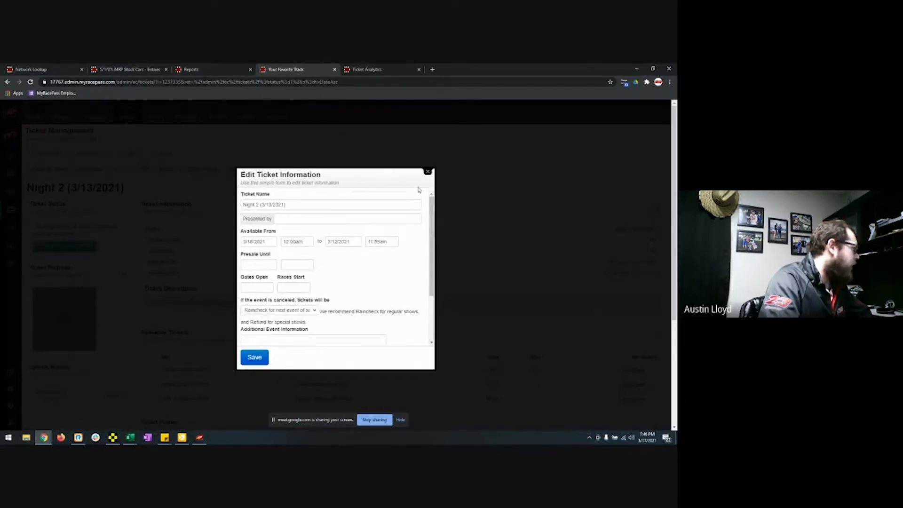
left_click(428, 173)
Step: Review the Available Tickets editor and close it without changes
scroll(453, 246, "down", 3)
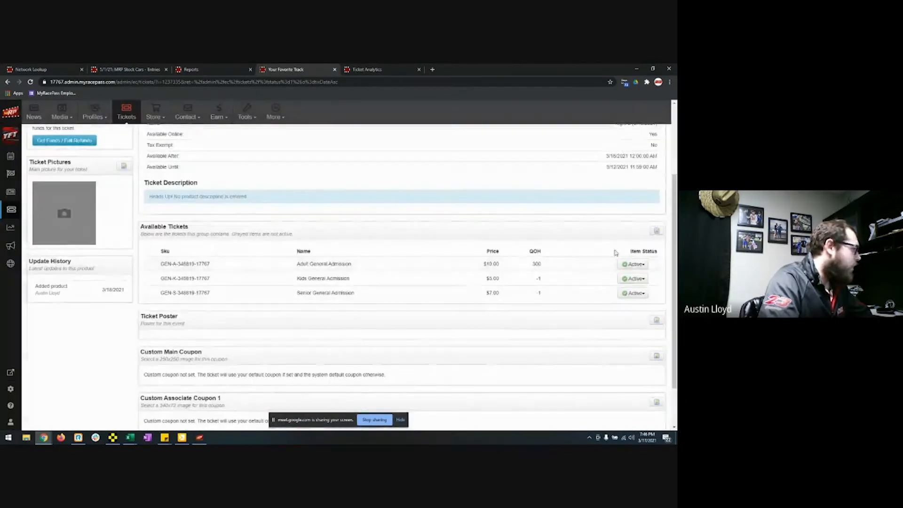
left_click(657, 231)
scroll(332, 297, "down", 5)
scroll(332, 297, "up", 5)
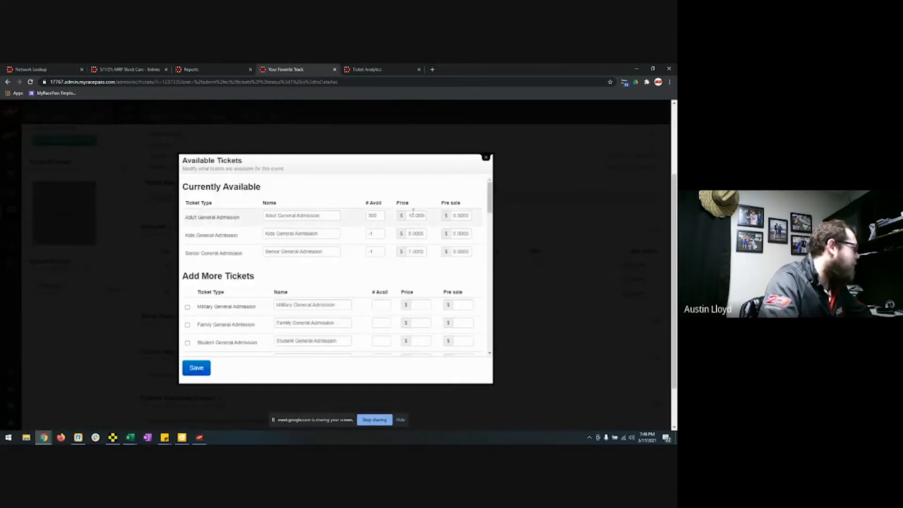
left_click(484, 159)
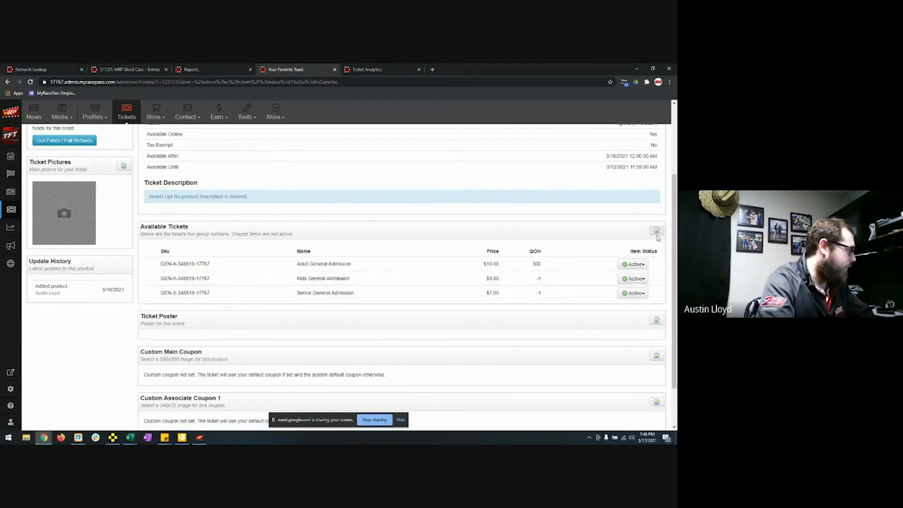
left_click(635, 264)
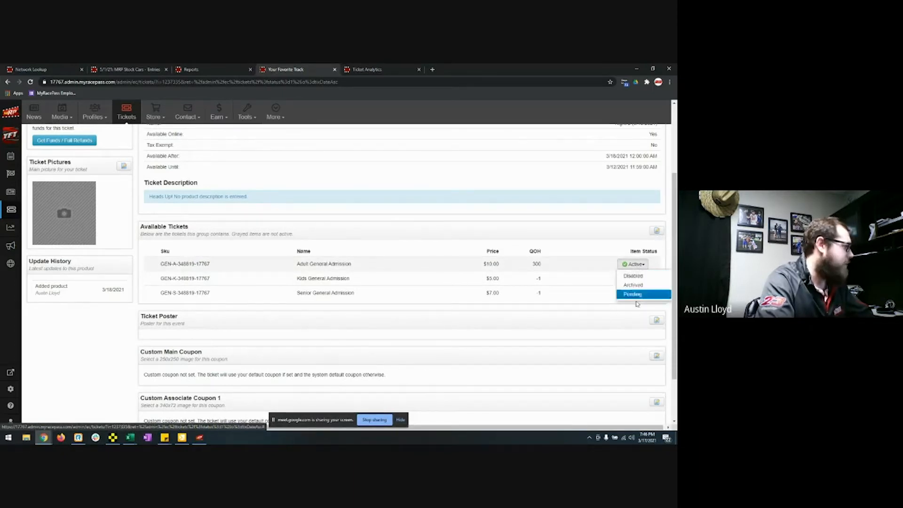
left_click(598, 271)
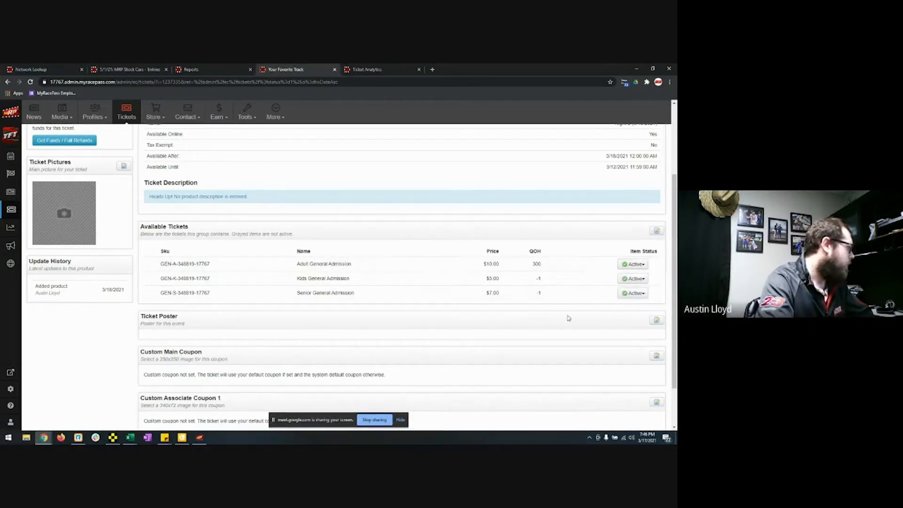
scroll(565, 328, "down", 1)
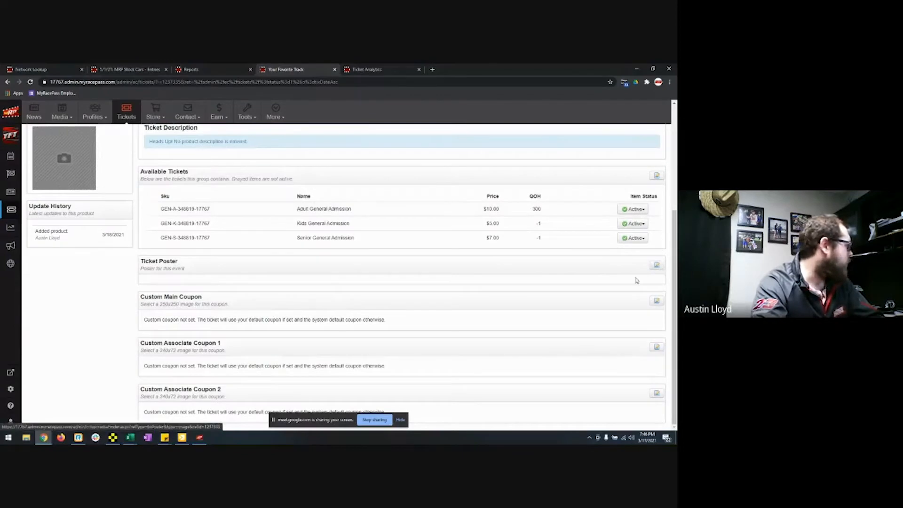
scroll(455, 298, "up", 1)
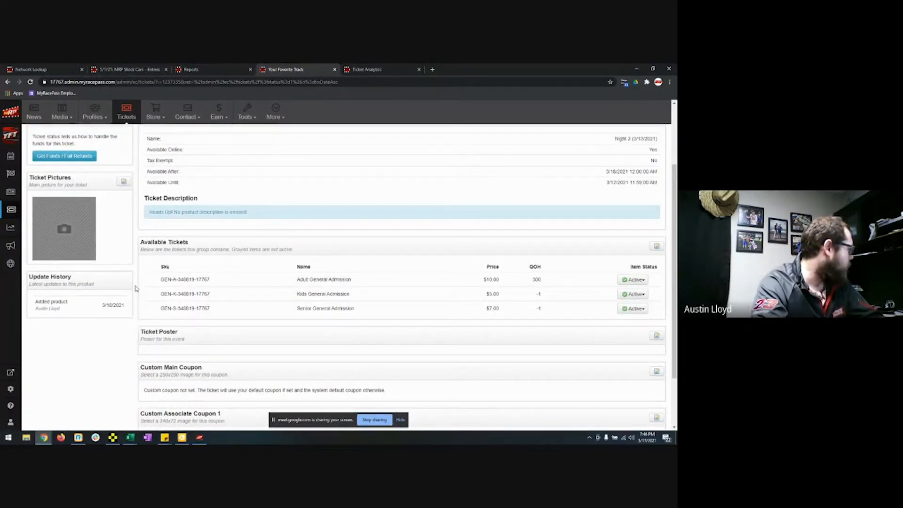
scroll(136, 299, "down", 1)
scroll(136, 299, "down", 1)
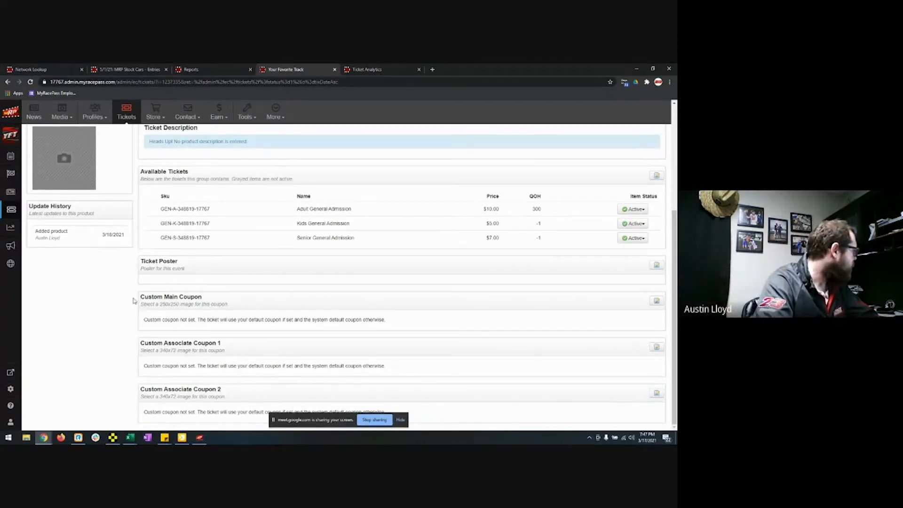
scroll(133, 301, "up", 3)
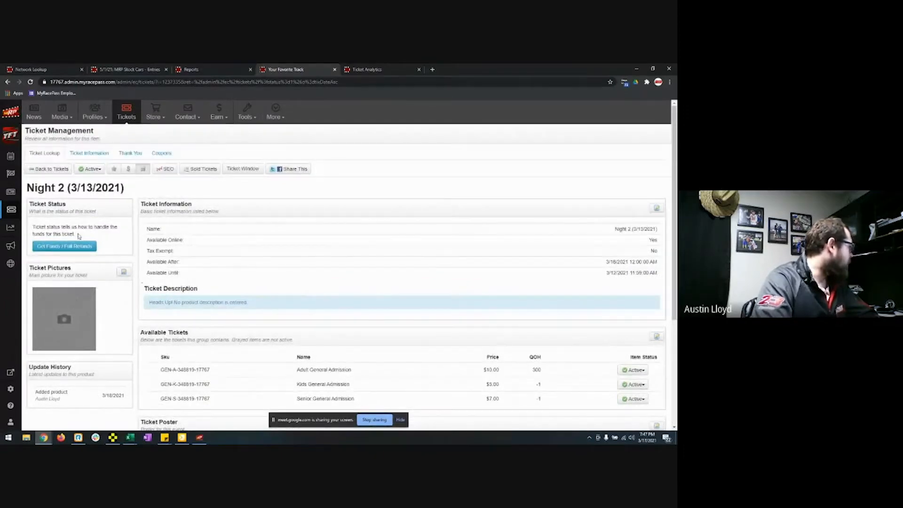
left_click(65, 247)
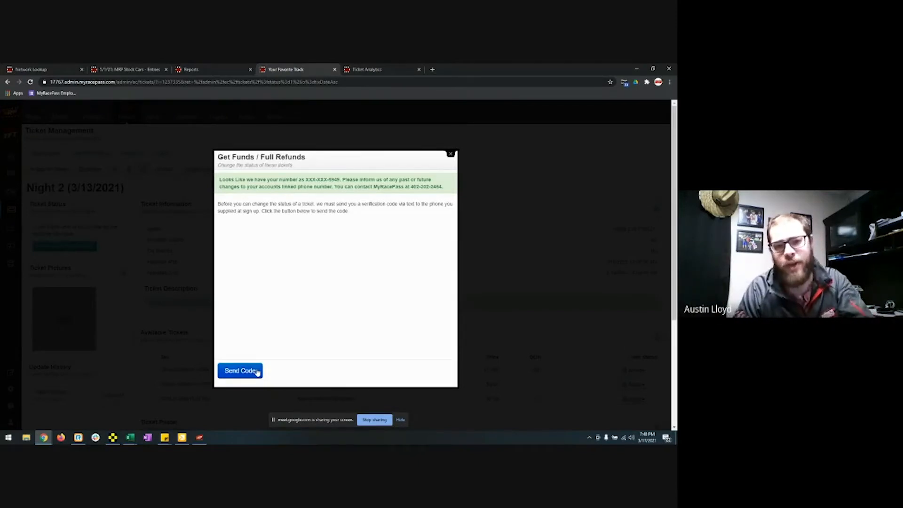
left_click(450, 156)
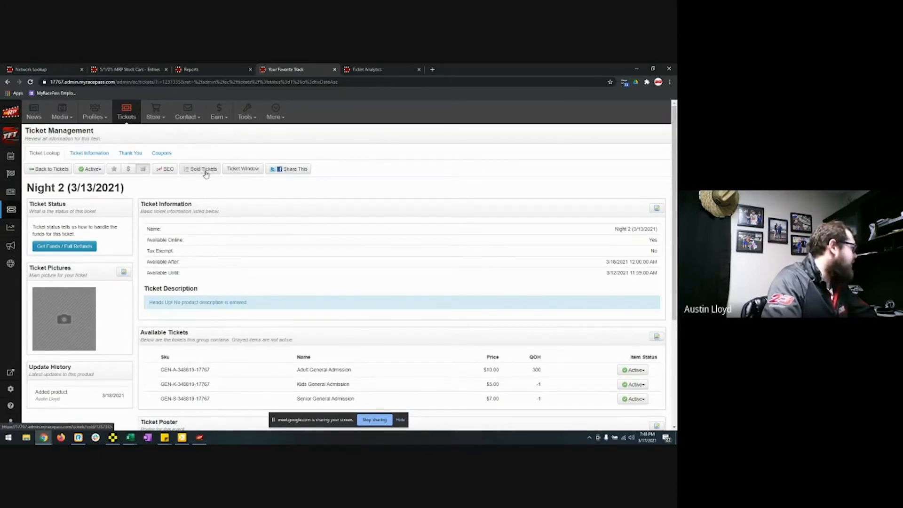
Step: Open the Night 2 Ticket Window and switch to the Redeemed Tickets tab
left_click(240, 170)
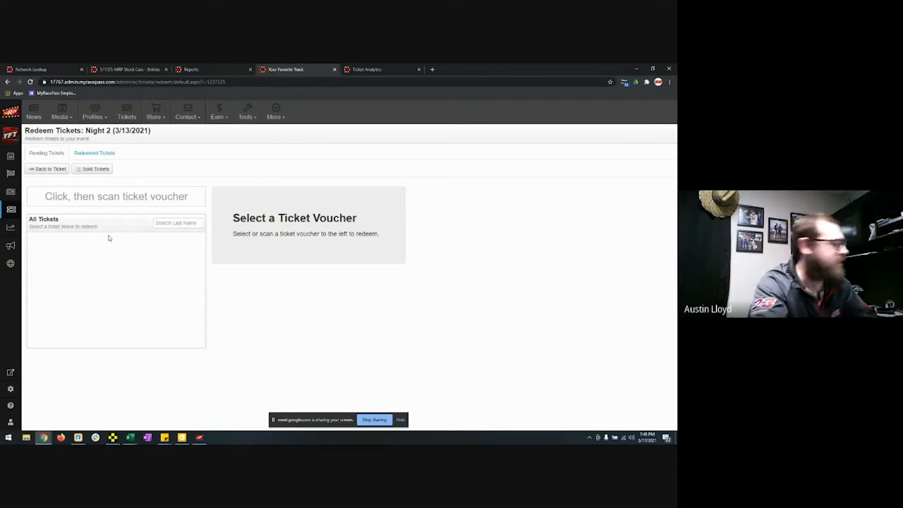
left_click(106, 156)
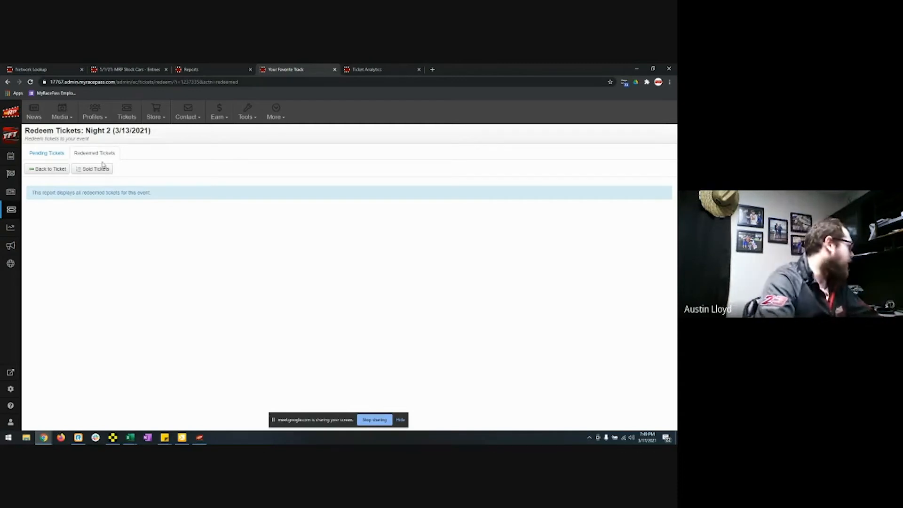
Step: Switch to Pending Tickets, then go Back to Ticket for Night 2 (3/13/2021)
left_click(59, 153)
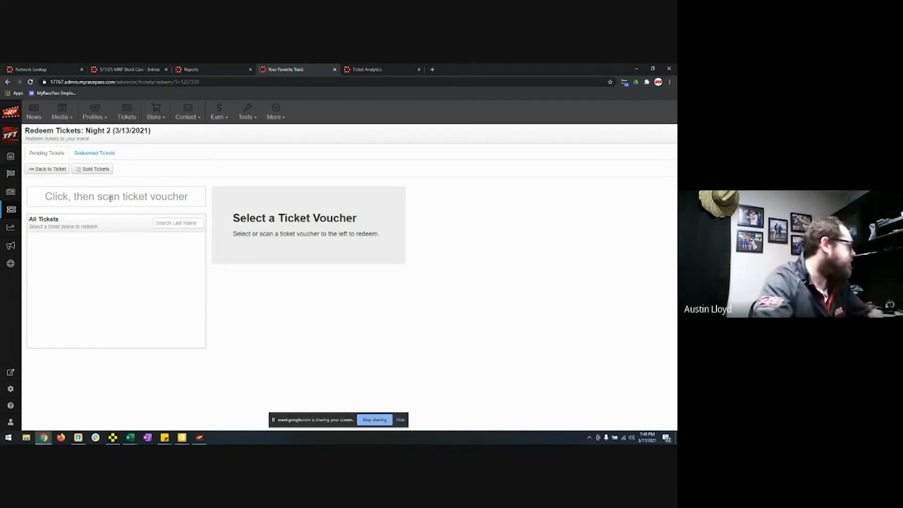
left_click(47, 173)
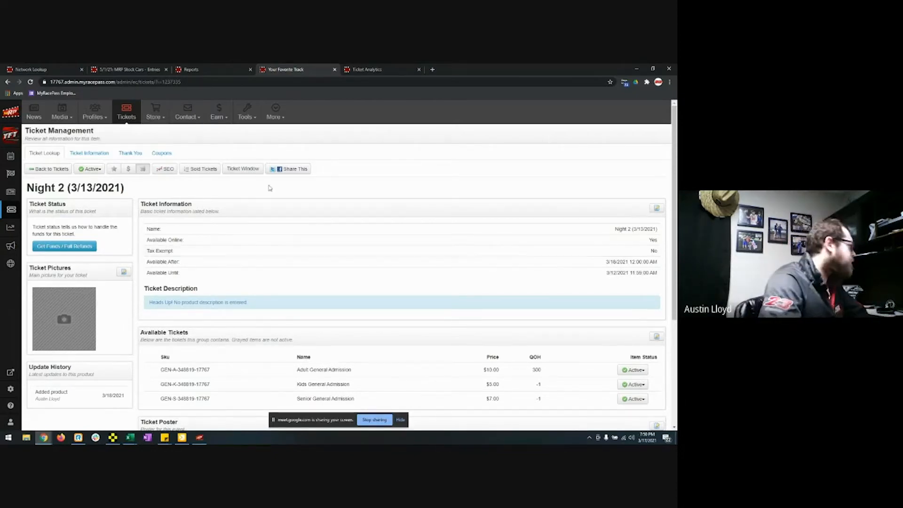
Step: Switch to Ticket Analytics showing the heat map, 641 tickets sold and 152 unique customers
left_click(363, 70)
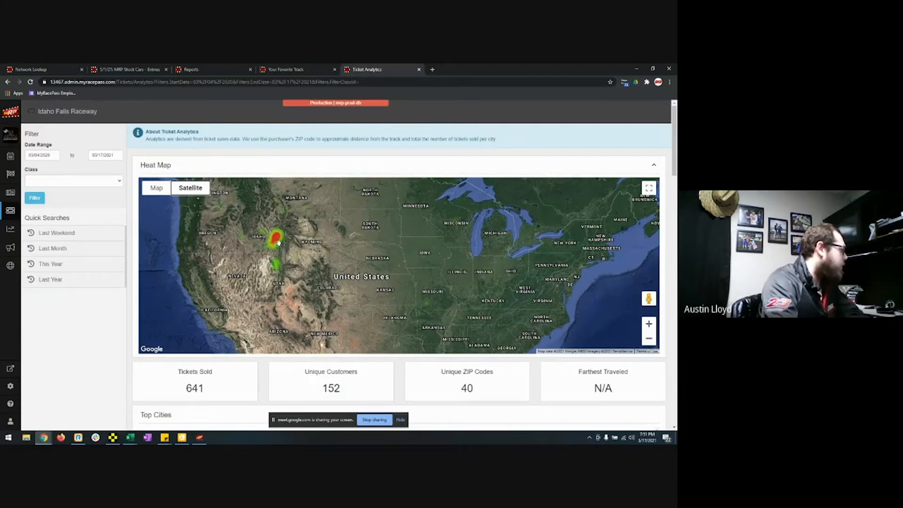
scroll(182, 287, "down", 3)
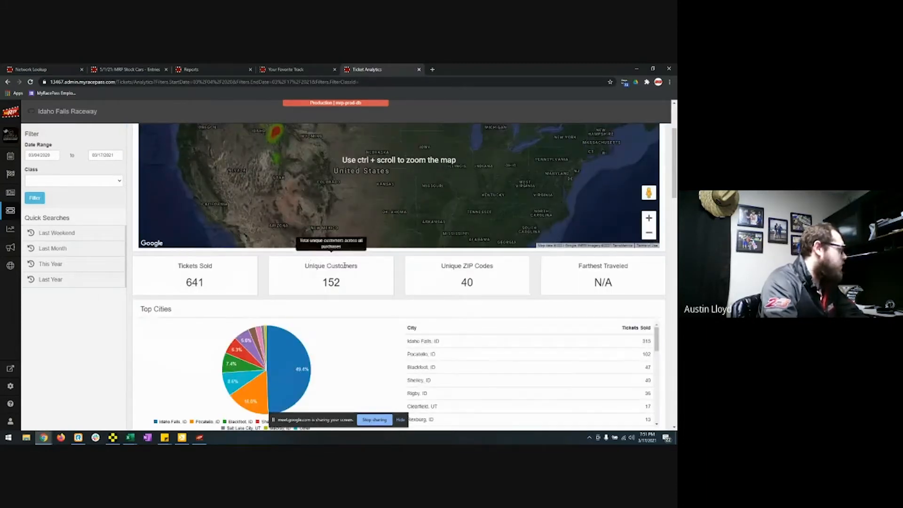
mouse_move(470, 278)
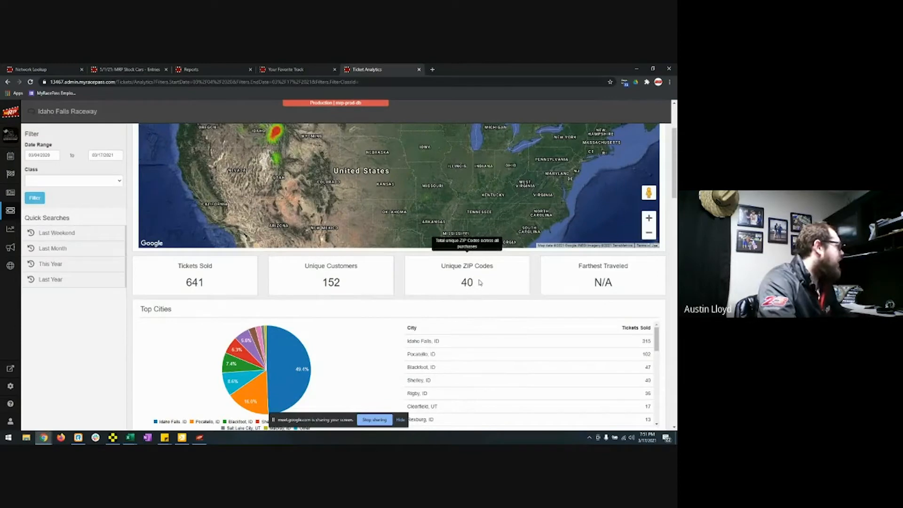
mouse_move(592, 280)
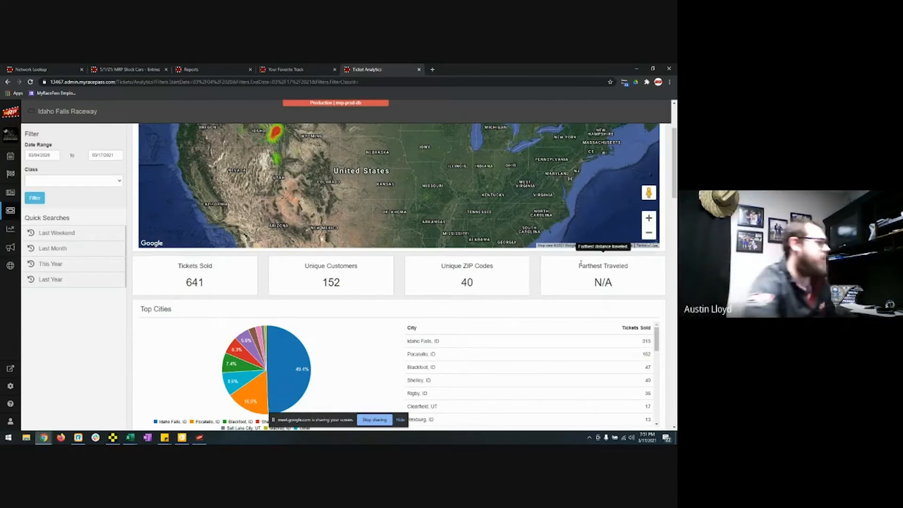
scroll(533, 240, "down", 3)
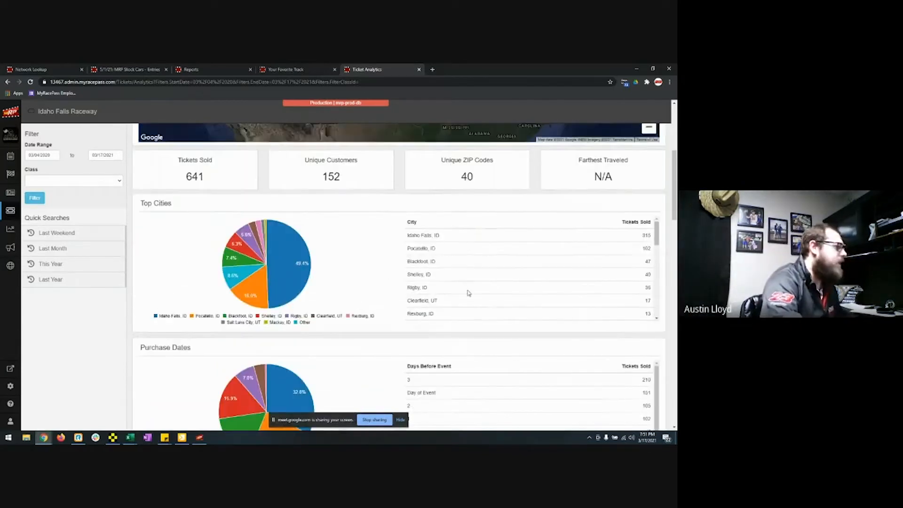
mouse_move(265, 306)
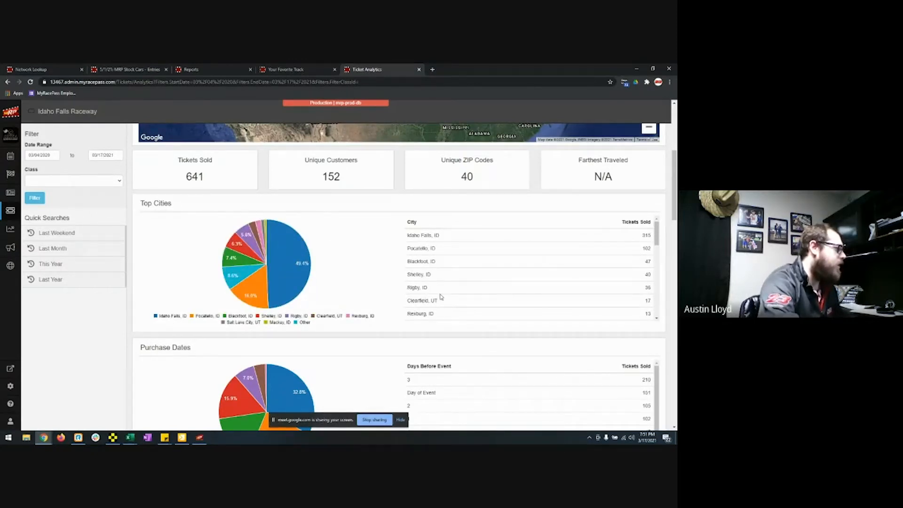
scroll(441, 297, "down", 1)
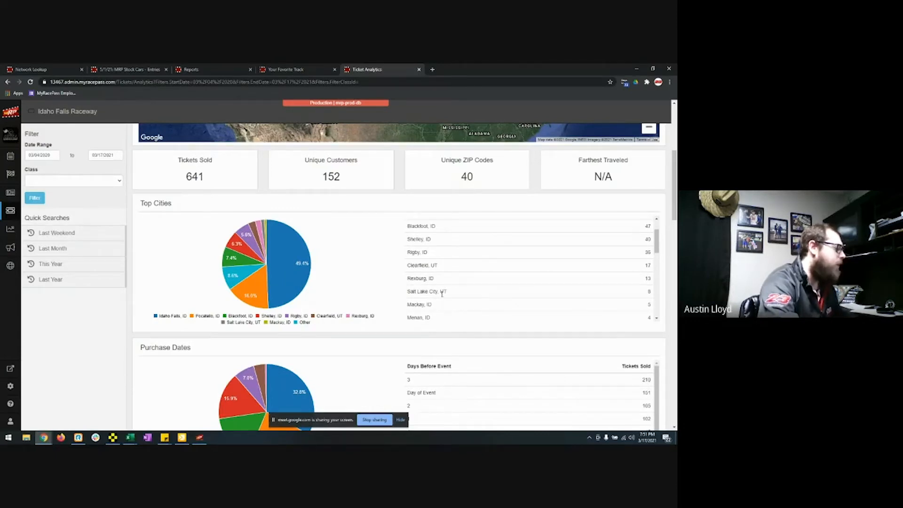
scroll(442, 293, "up", 1)
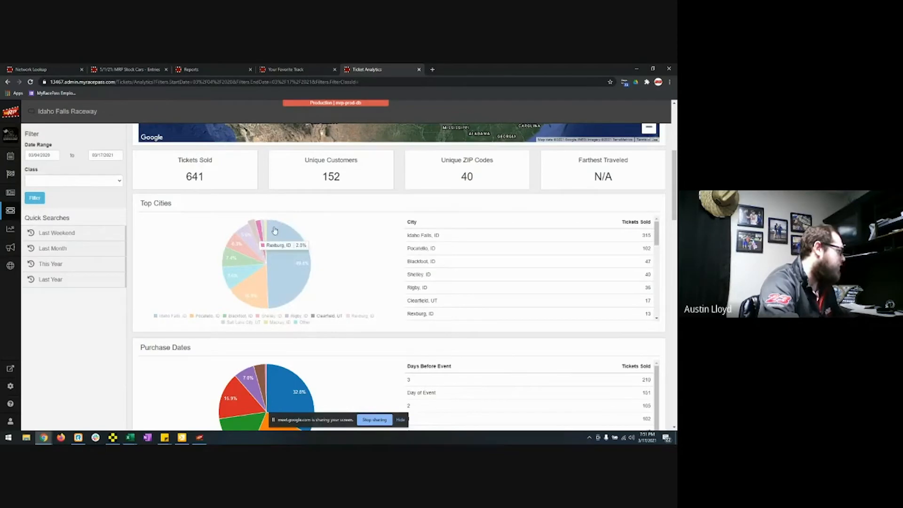
scroll(367, 283, "down", 3)
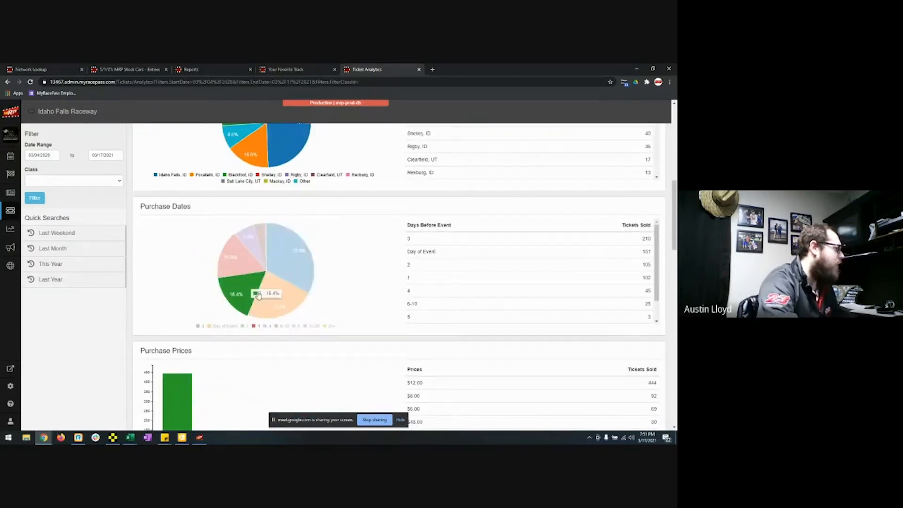
scroll(376, 324, "down", 3)
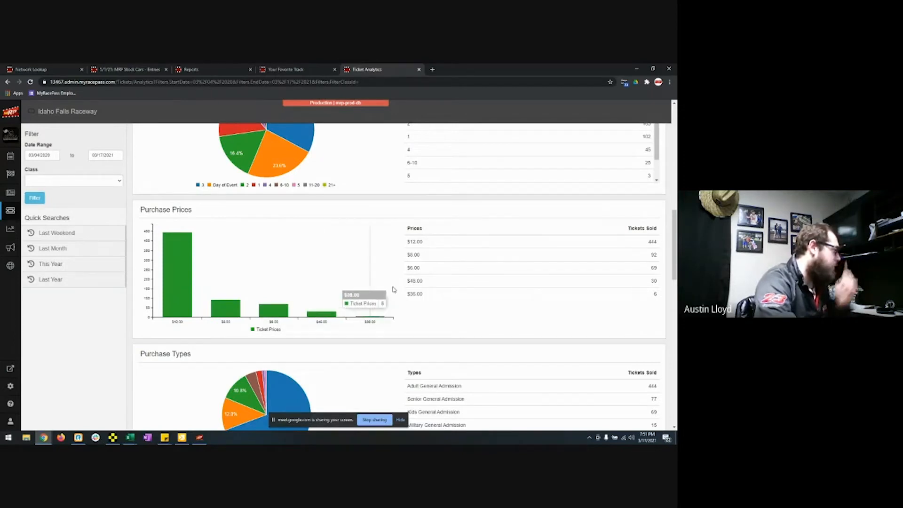
scroll(392, 292, "down", 1)
scroll(392, 292, "down", 3)
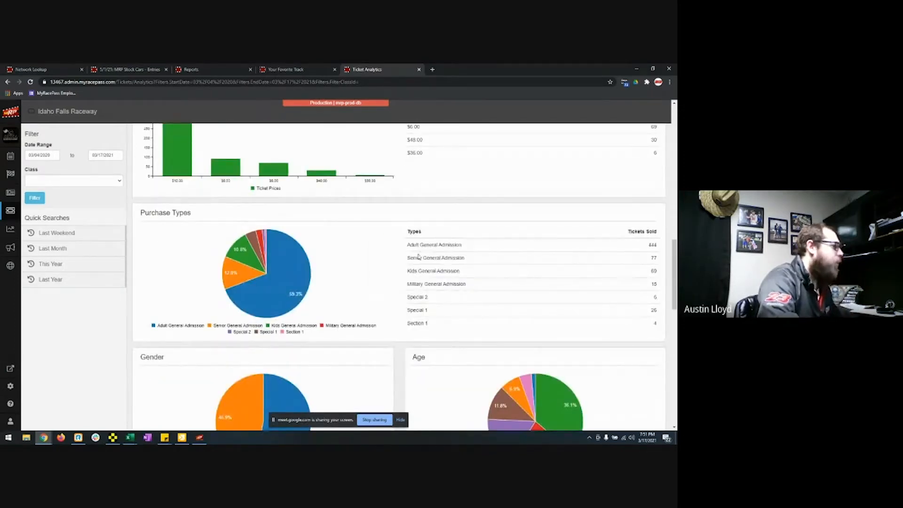
scroll(269, 219, "up", 1)
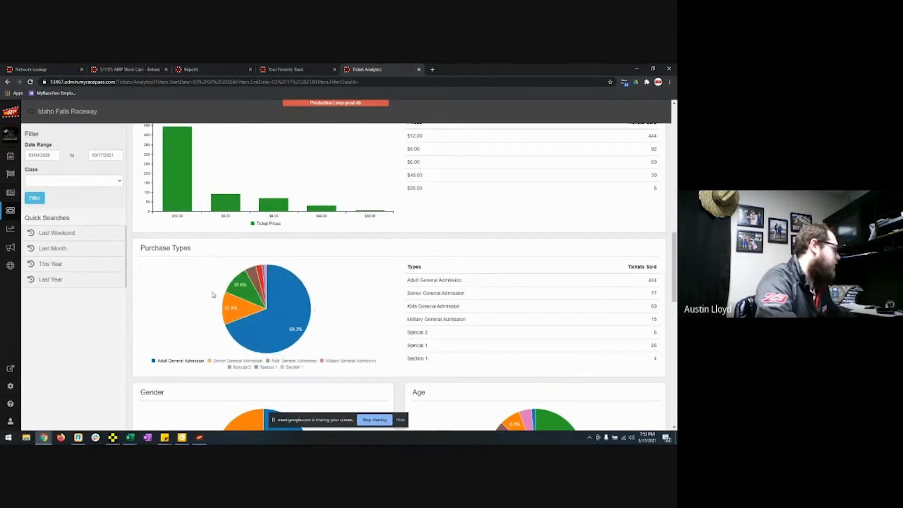
scroll(368, 317, "down", 3)
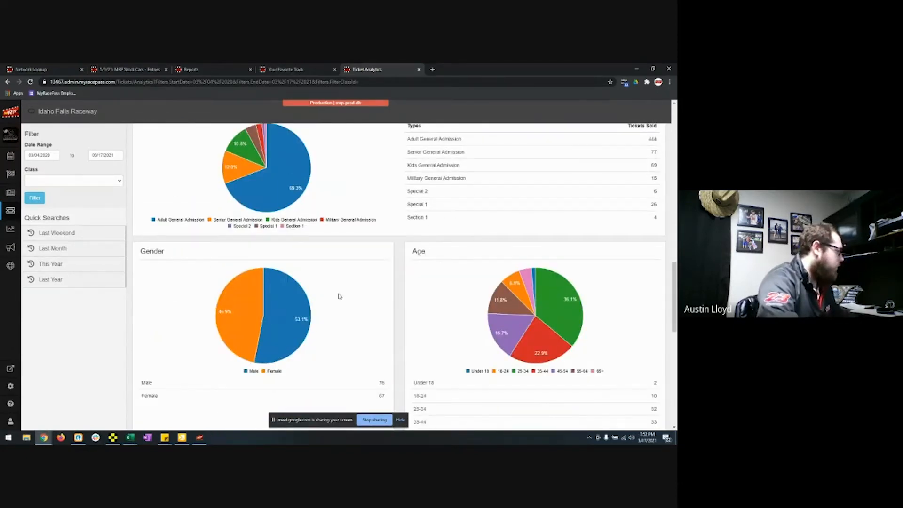
scroll(424, 329, "down", 6)
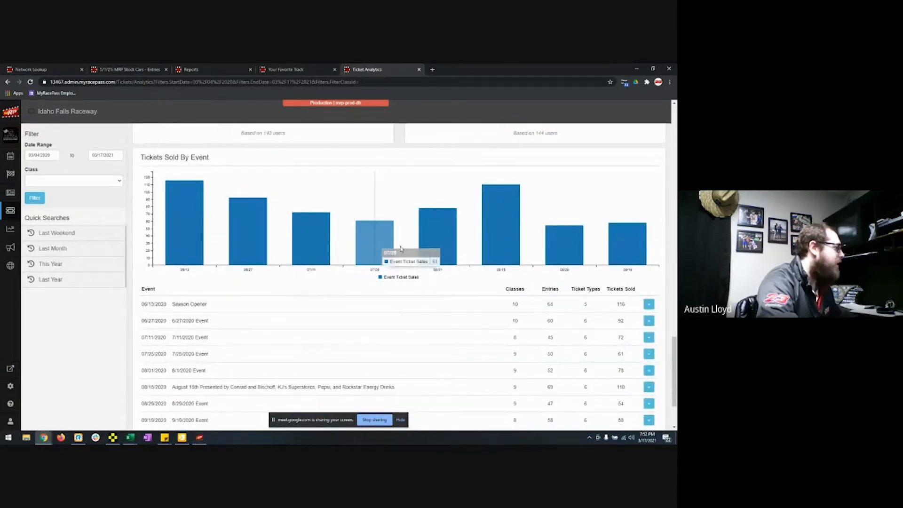
scroll(499, 256, "down", 2)
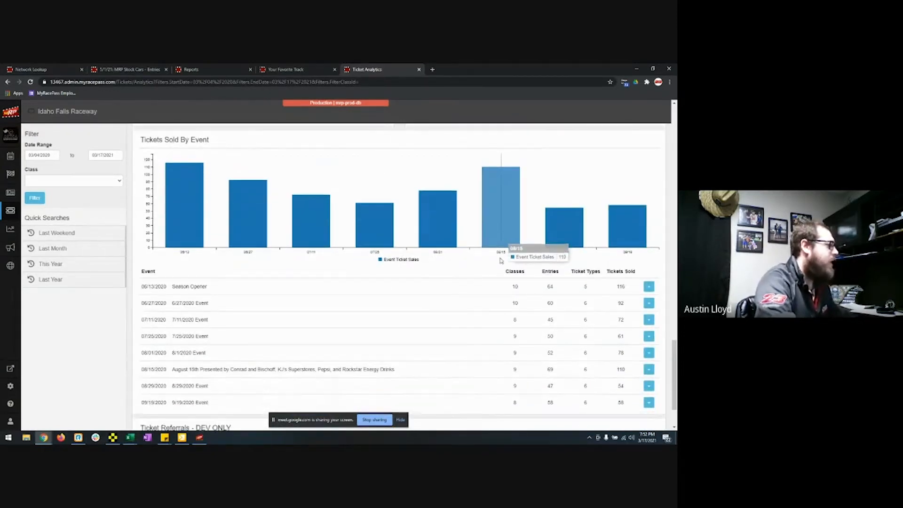
left_click(648, 218)
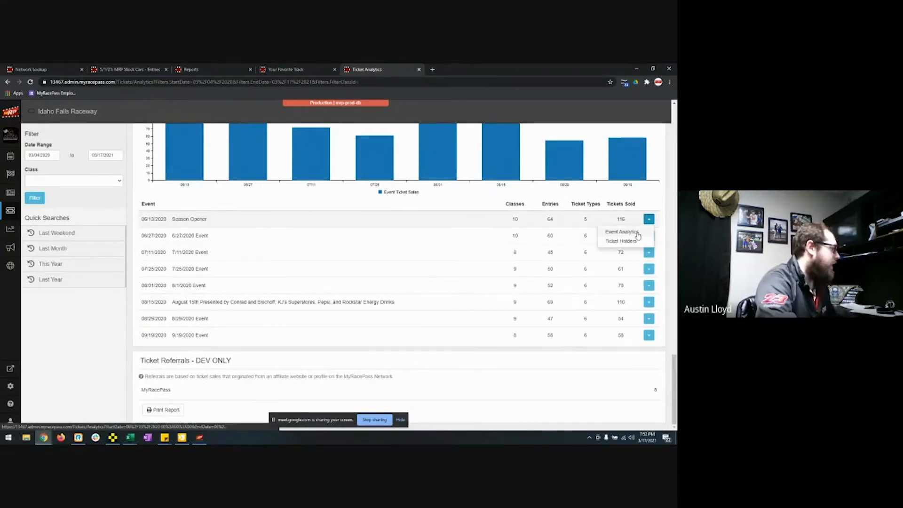
left_click(437, 356)
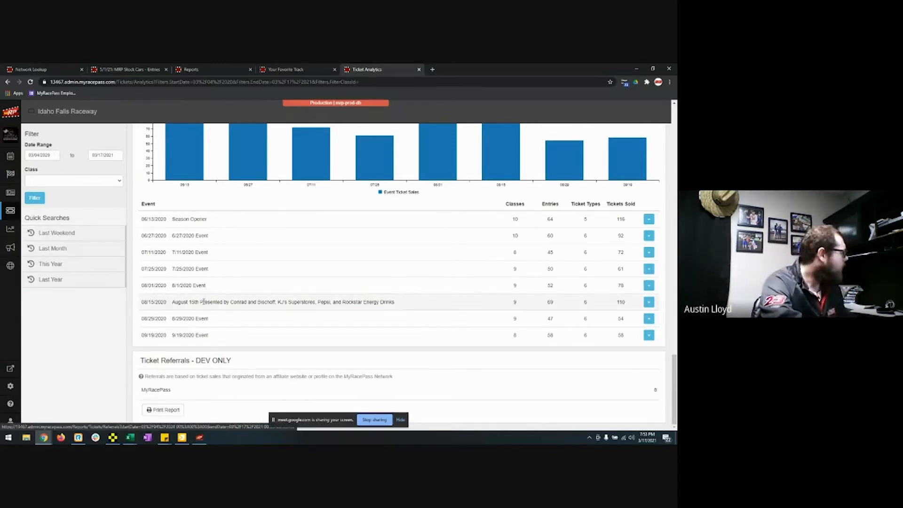
scroll(229, 308, "up", 10)
scroll(229, 308, "up", 10)
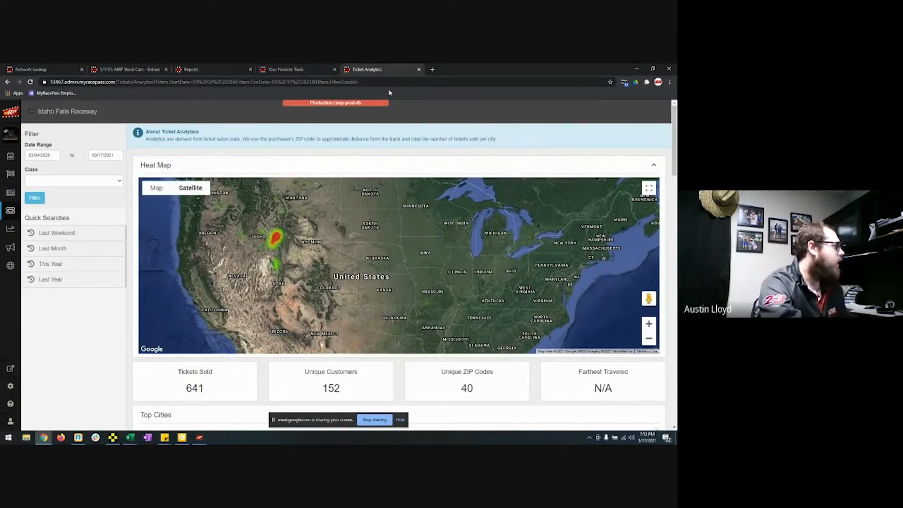
Step: Close the Ticket Analytics and Night 2 ticket tabs and duplicate the Reports tab
left_click(419, 70)
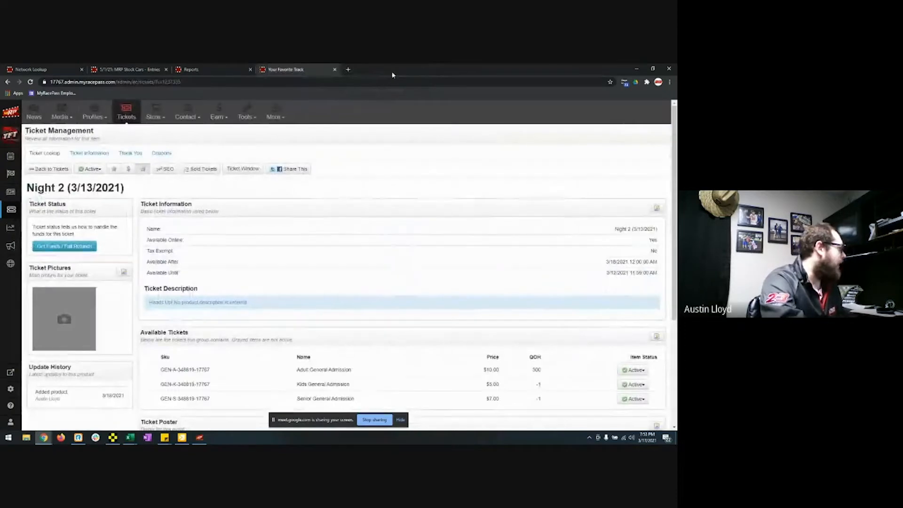
left_click(335, 69)
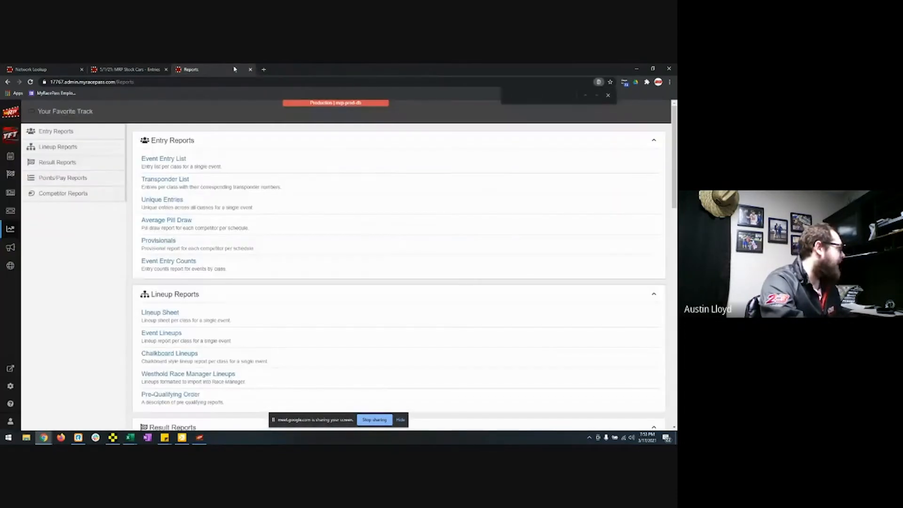
left_click(137, 69)
left_click(202, 70)
right_click(213, 69)
left_click(236, 112)
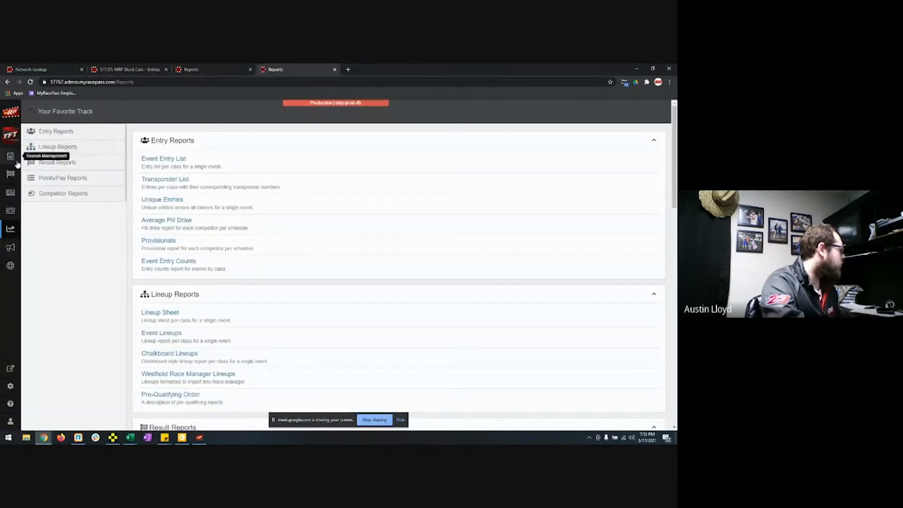
Step: Open Season Management and choose Settings > Lineup Settings
left_click(13, 160)
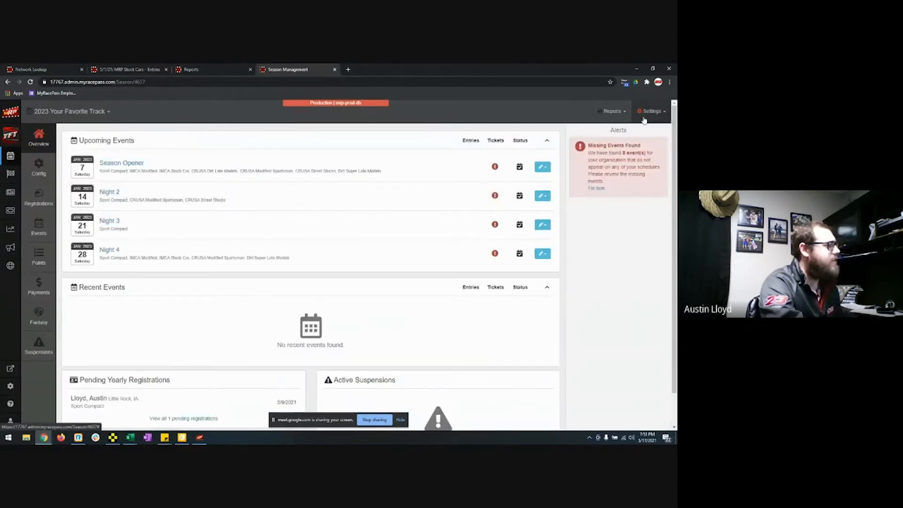
left_click(644, 118)
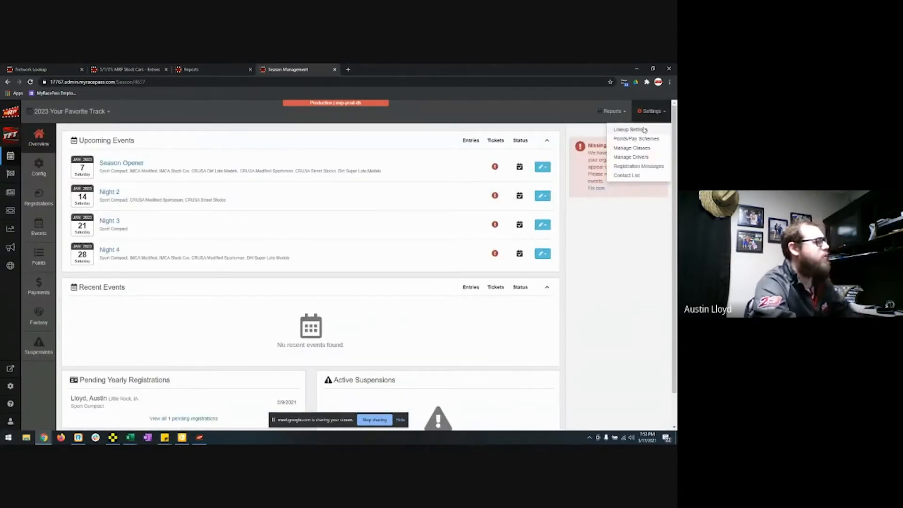
left_click(644, 130)
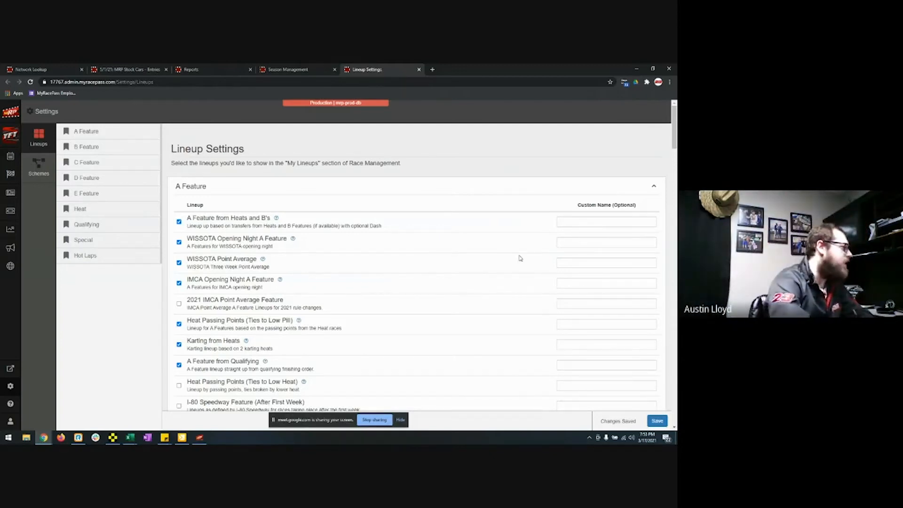
Step: Trial-swap the A Feature lineup to 2021 IMCA Point Average, then go to Schemes without saving
scroll(484, 268, "down", 6)
scroll(464, 279, "down", 15)
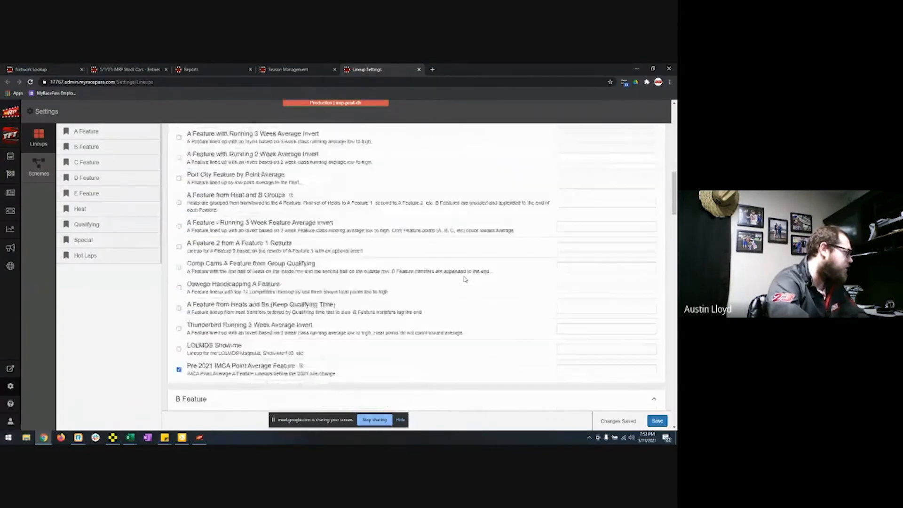
scroll(465, 279, "down", 7)
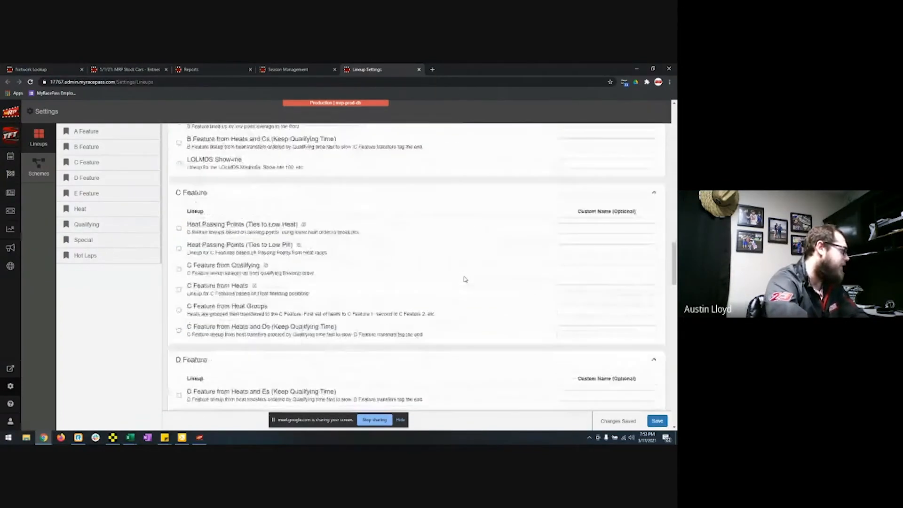
scroll(468, 284, "up", 14)
scroll(469, 284, "up", 10)
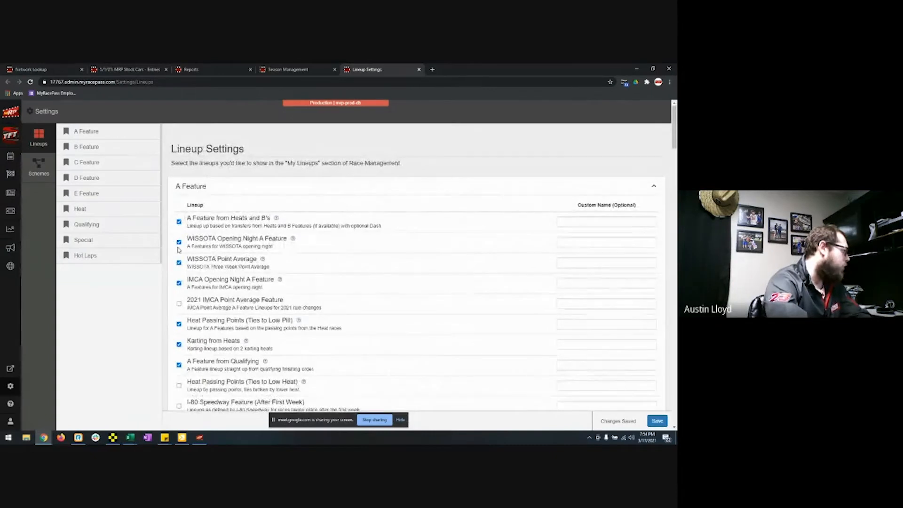
left_click(179, 303)
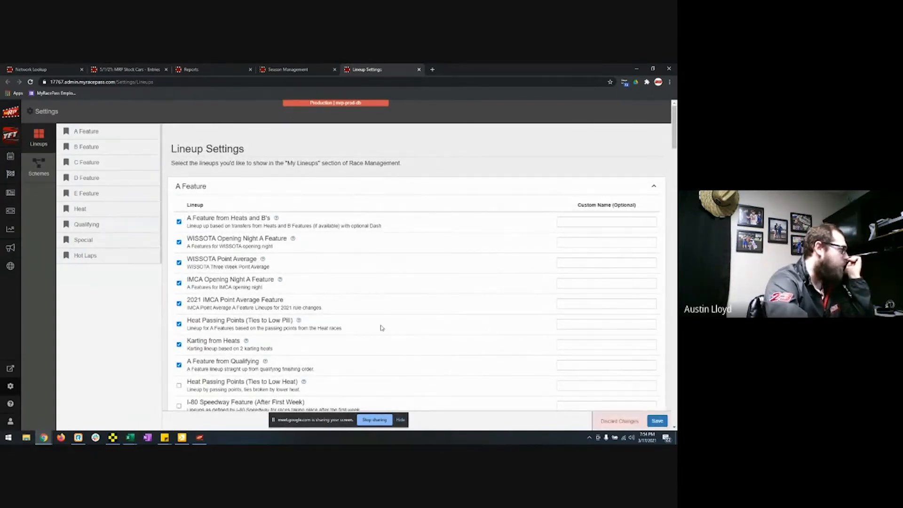
left_click(179, 283)
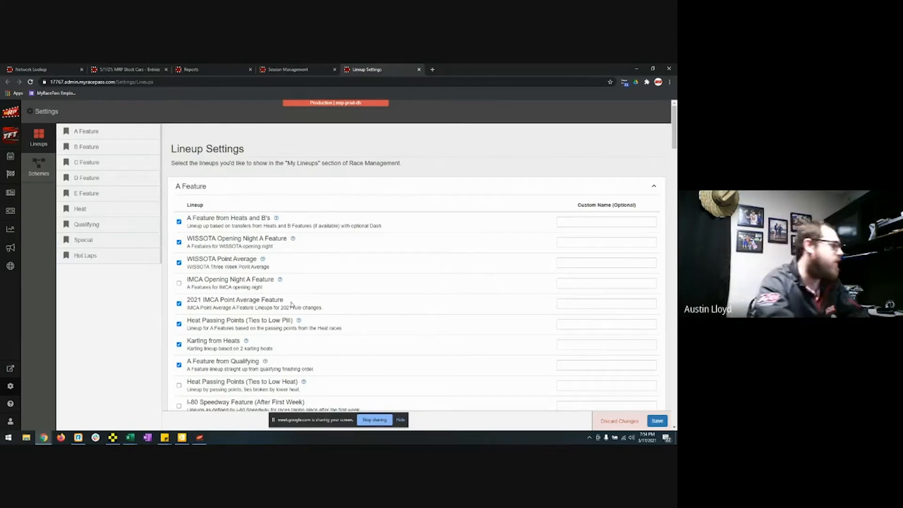
left_click(40, 163)
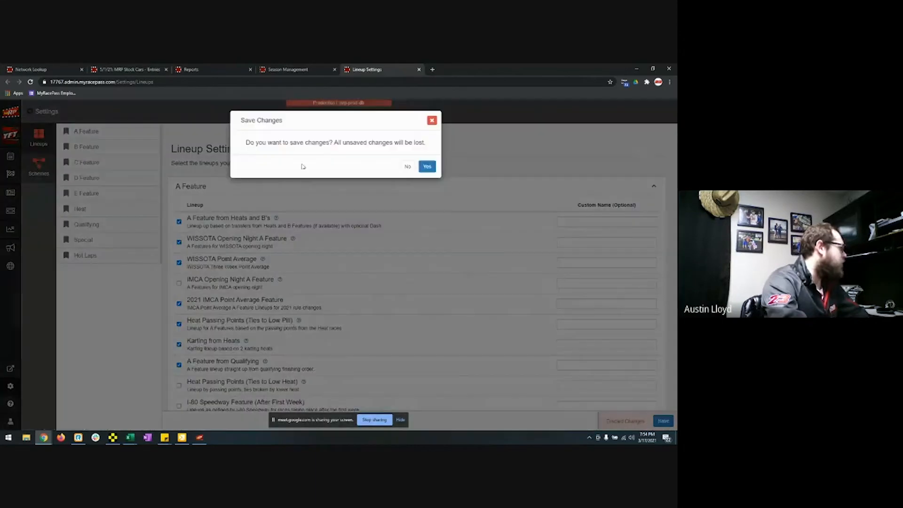
left_click(407, 166)
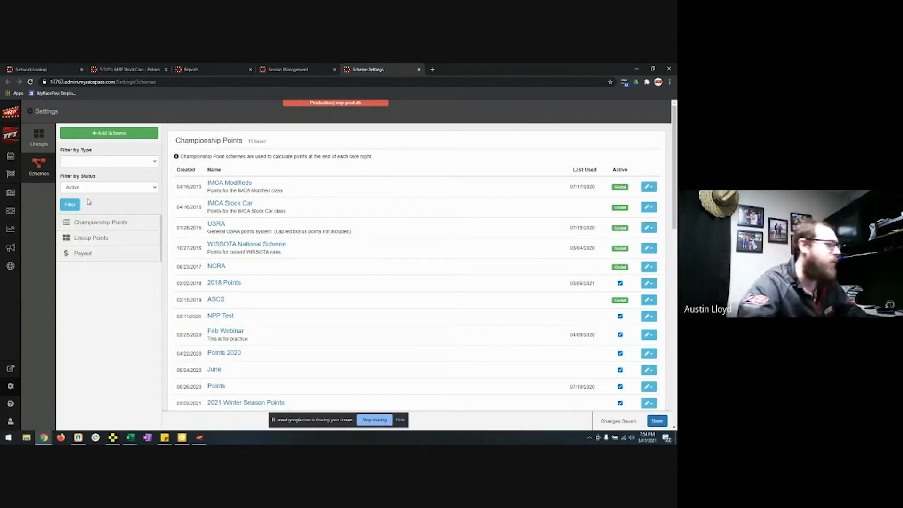
Step: Start a Global/Sanction scheme, browse the global scheme choices, then cancel without linking
left_click(103, 134)
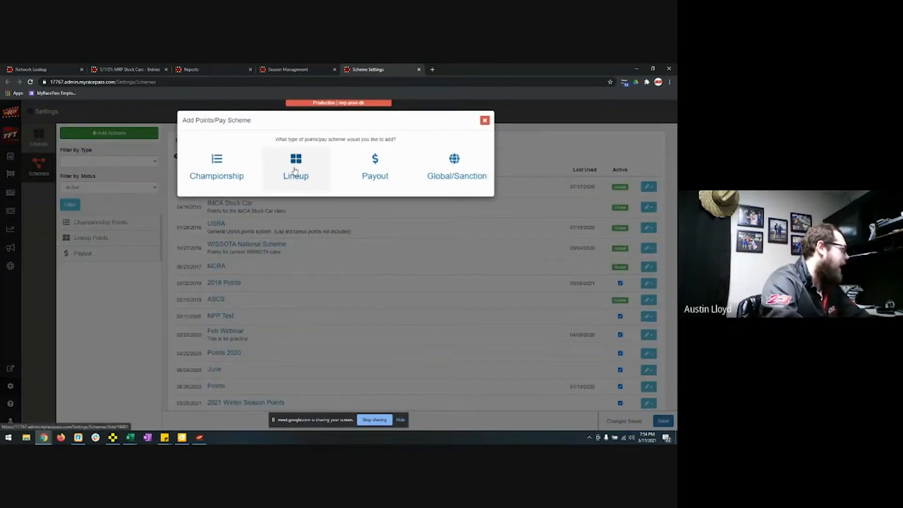
left_click(449, 179)
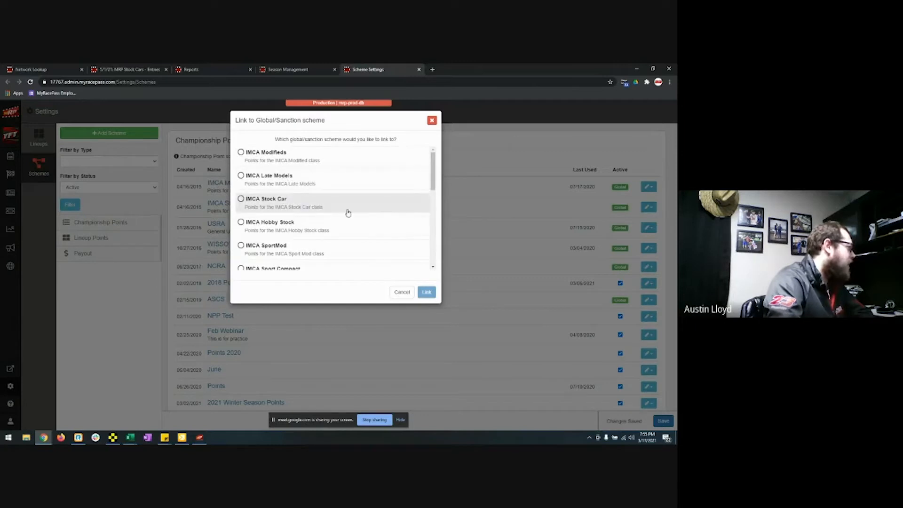
scroll(338, 223, "down", 2)
scroll(341, 226, "down", 4)
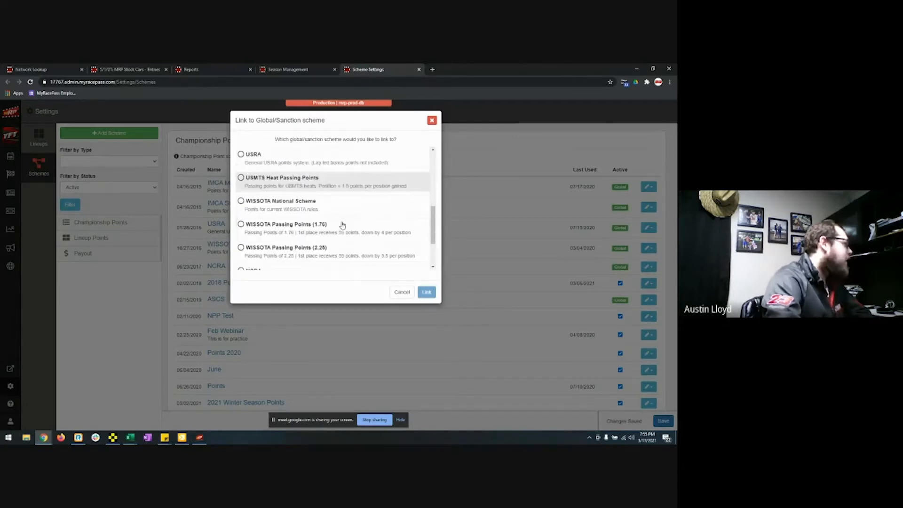
scroll(306, 179, "up", 1)
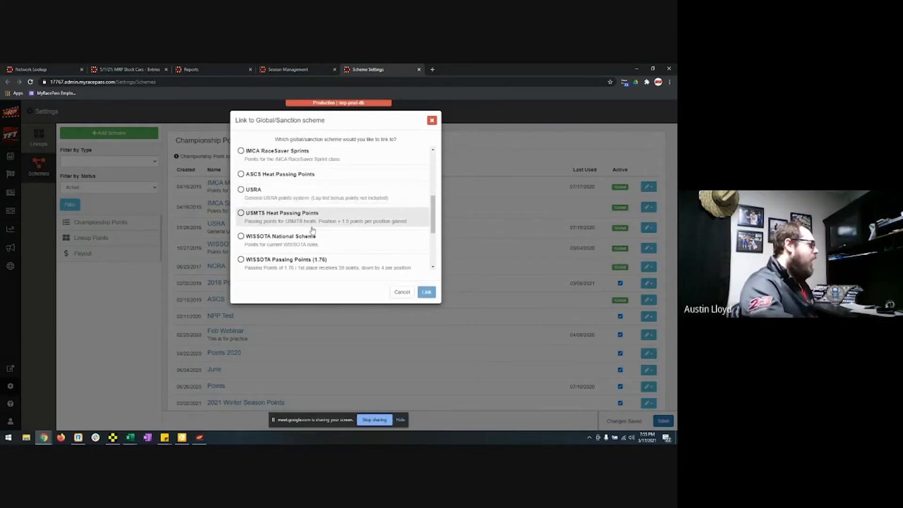
scroll(318, 243, "down", 3)
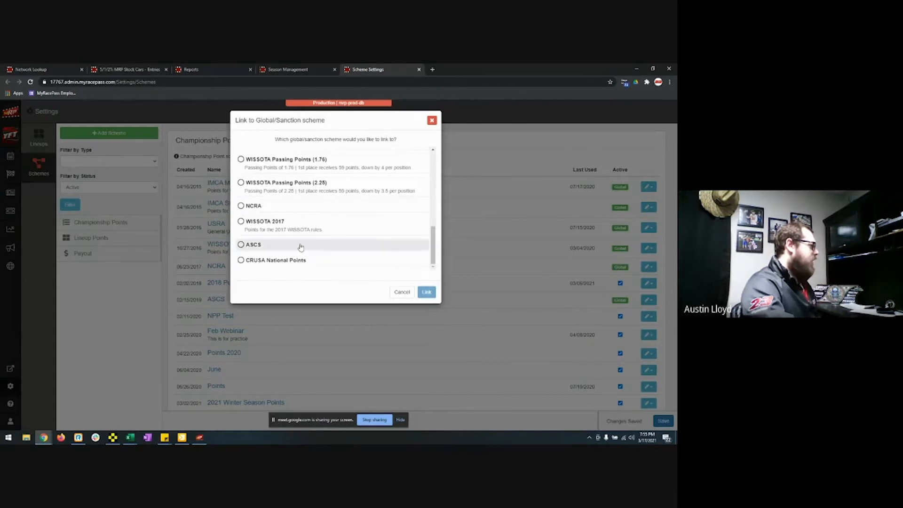
scroll(310, 244, "up", 2)
scroll(289, 210, "down", 2)
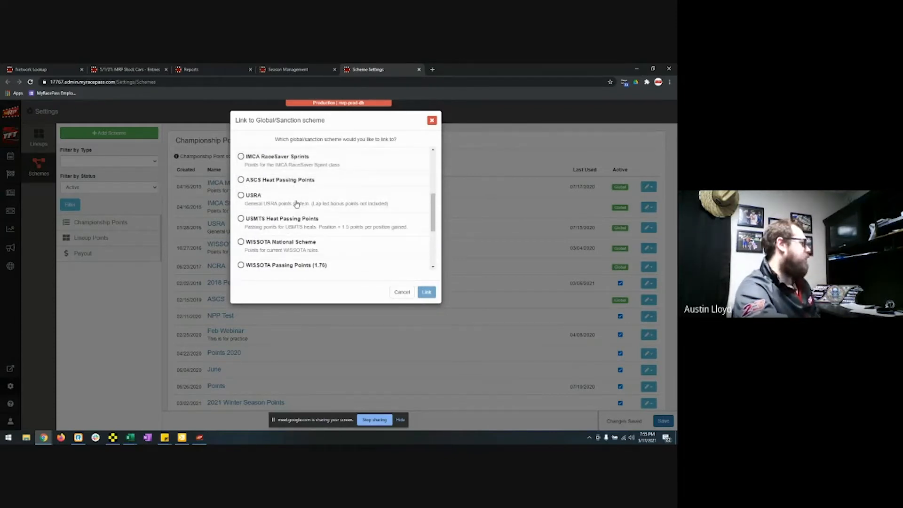
scroll(320, 224, "down", 1)
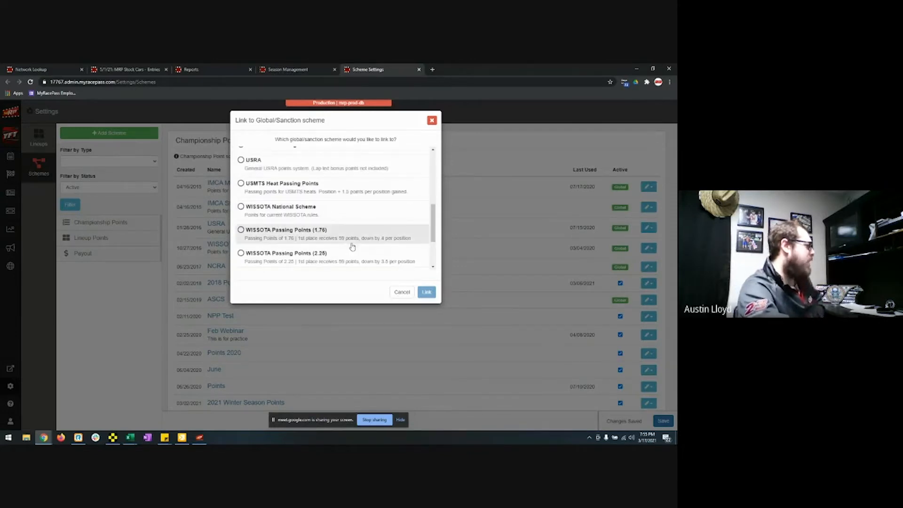
scroll(352, 246, "down", 2)
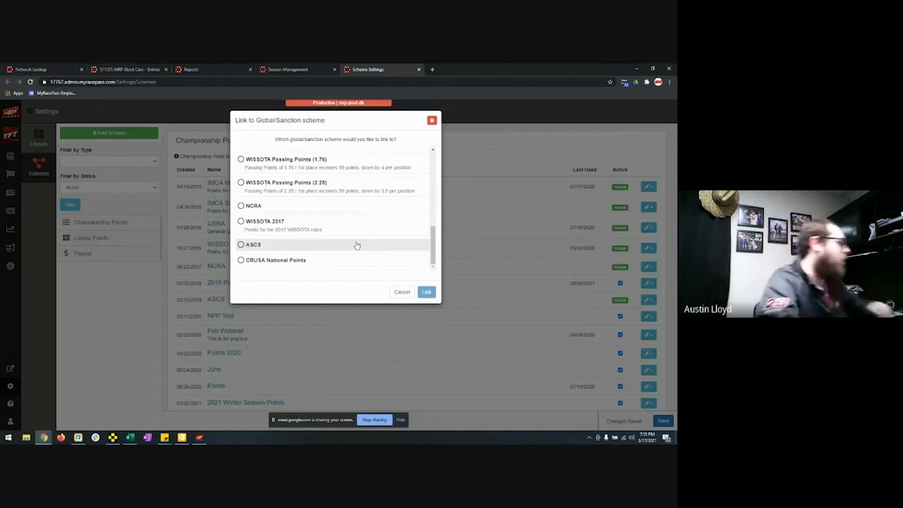
left_click(400, 292)
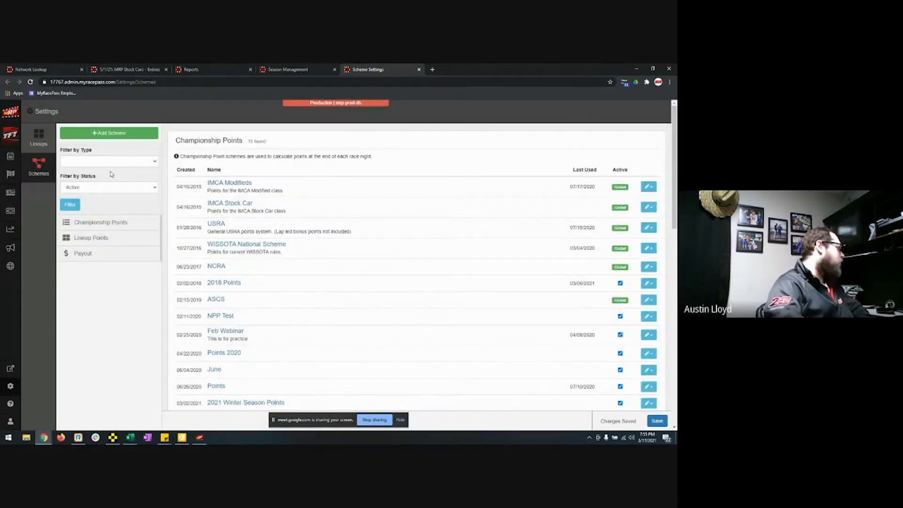
Step: Open the 5/15 points championship scheme's details
scroll(355, 239, "down", 2)
scroll(355, 239, "down", 6)
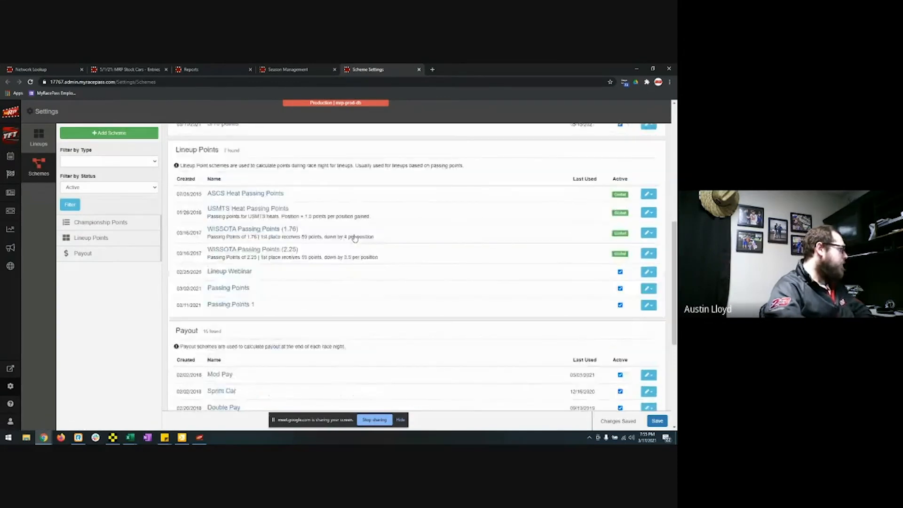
scroll(353, 238, "up", 5)
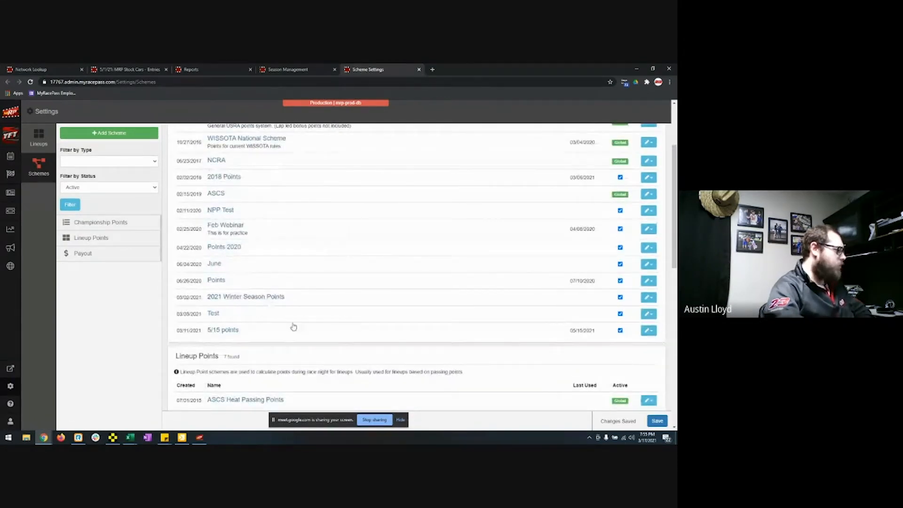
left_click(218, 330)
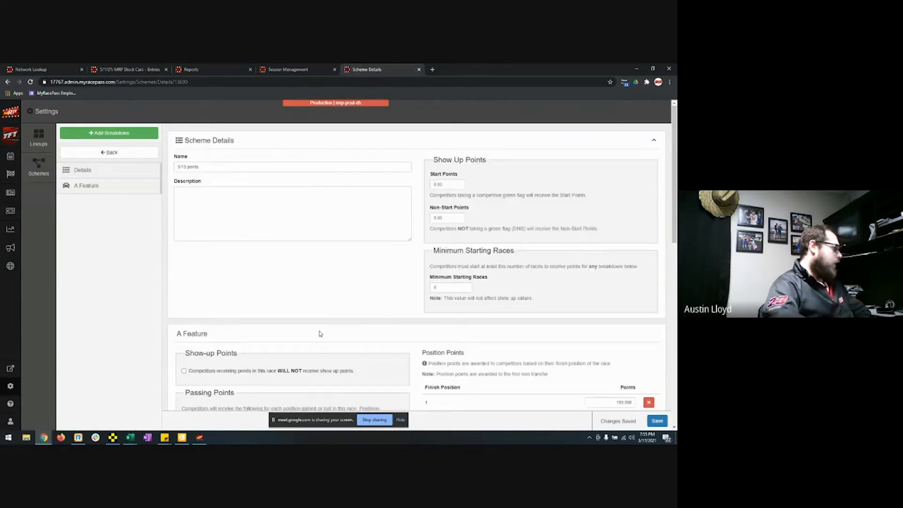
Step: Delete all five A Feature position-points rows and save the breakdown
scroll(433, 317, "down", 5)
left_click(648, 191)
left_click(649, 191)
left_click(649, 191)
left_click(649, 191)
left_click(649, 191)
left_click(649, 191)
left_click(648, 190)
left_click(648, 191)
left_click(648, 191)
left_click(649, 191)
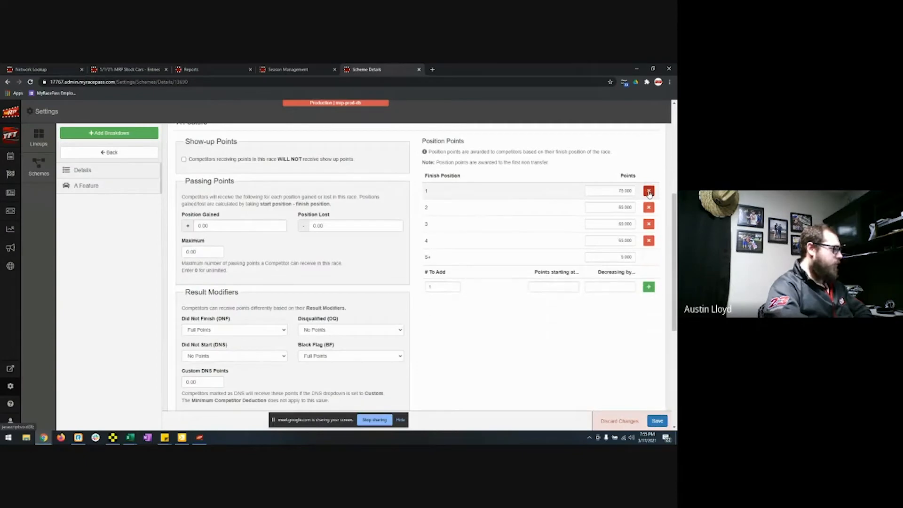
left_click(649, 191)
left_click(649, 191)
left_click(649, 191)
left_click(649, 191)
left_click(657, 420)
Step: Toggle the show-up points exclusion for A Feature scorers on and back off
scroll(560, 373, "up", 3)
scroll(559, 373, "up", 2)
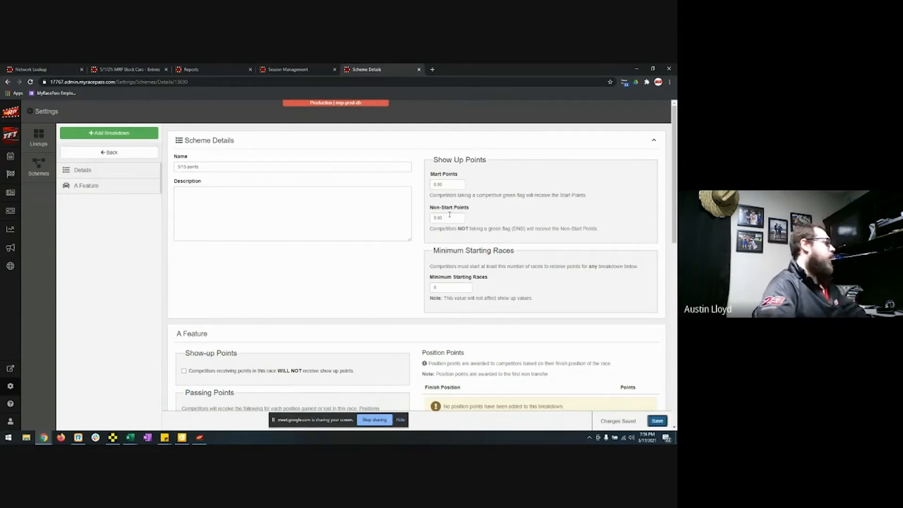
scroll(329, 267, "down", 2)
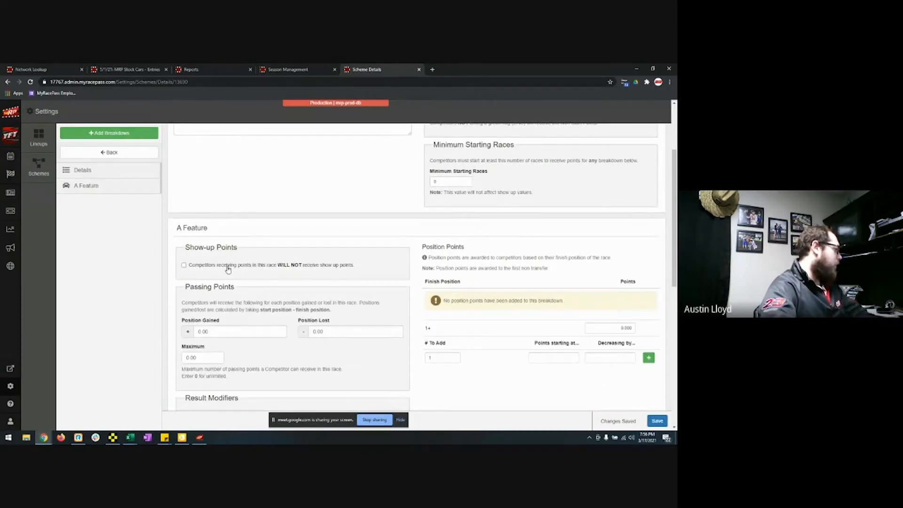
left_click(184, 265)
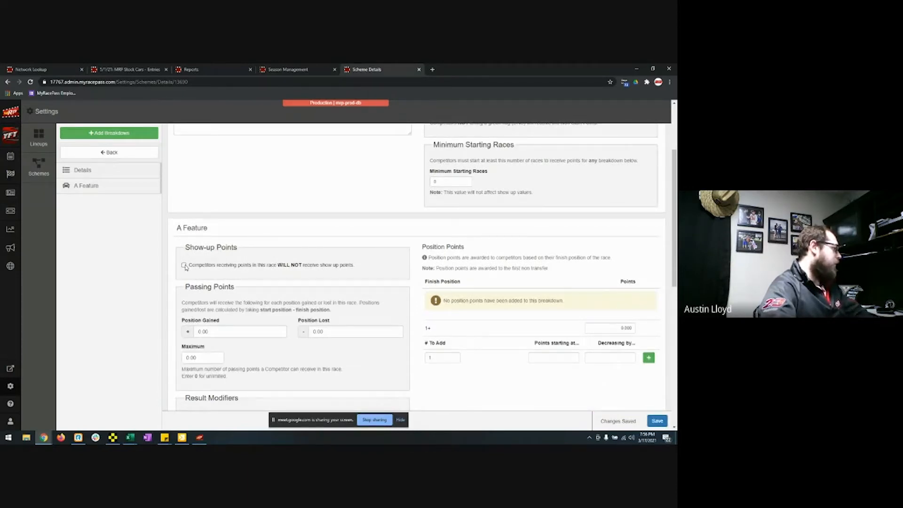
left_click(183, 265)
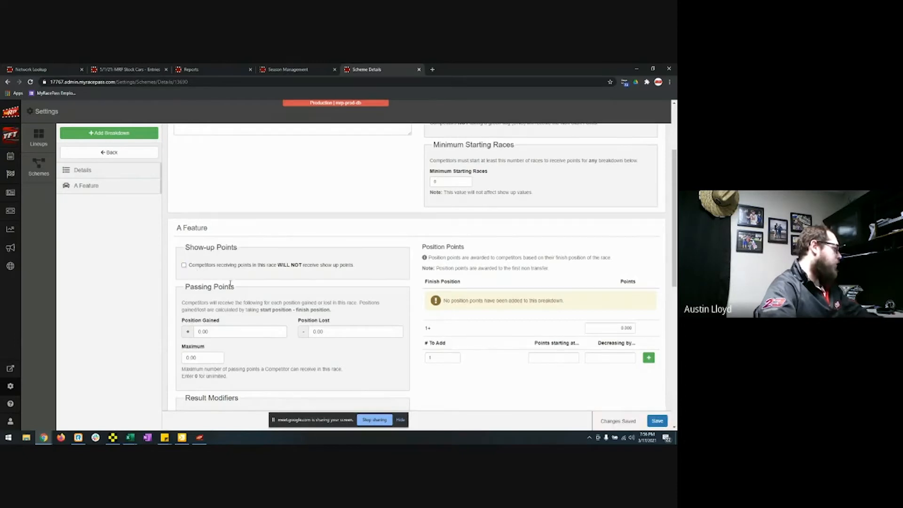
Step: Keep DNF finishers scored at Full Points in the A Feature breakdown
scroll(198, 273, "down", 2)
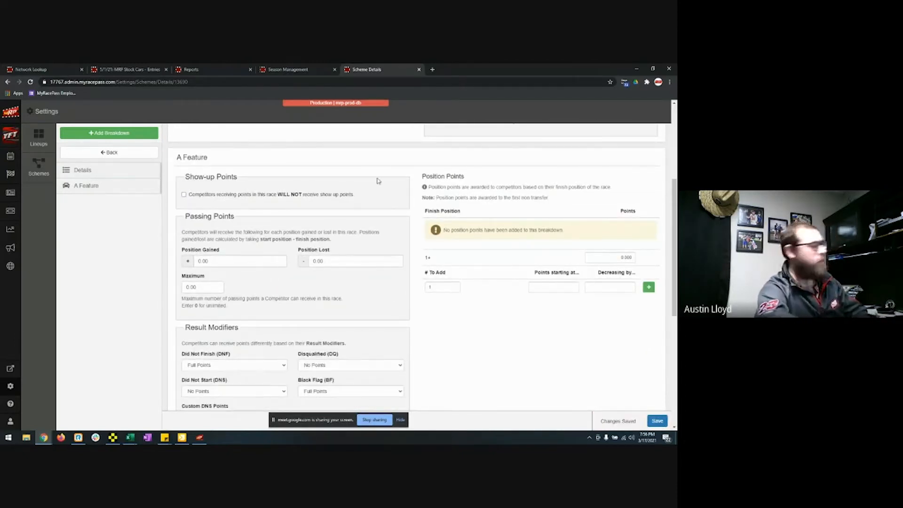
scroll(245, 235, "down", 3)
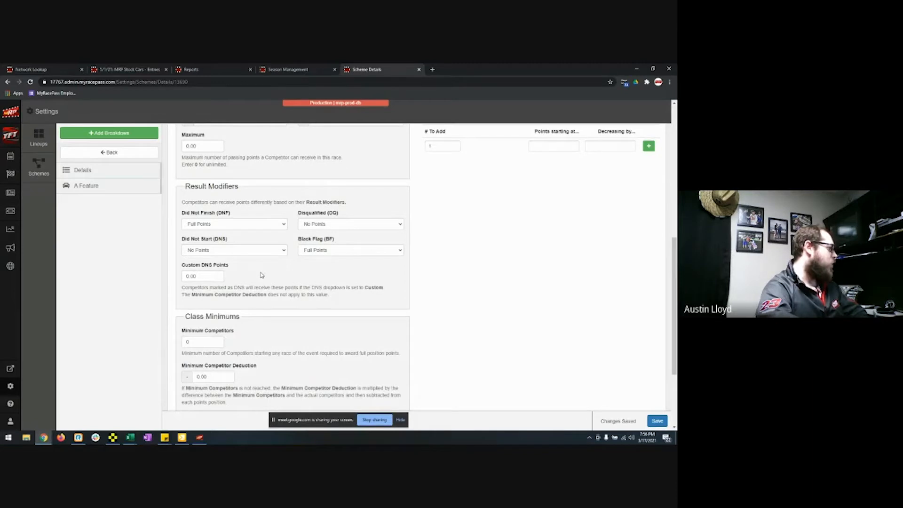
scroll(259, 276, "down", 1)
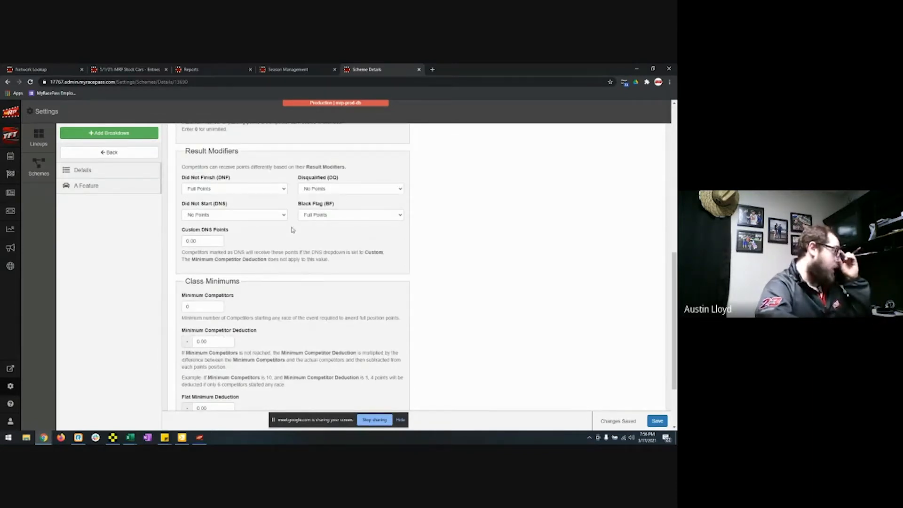
left_click(262, 188)
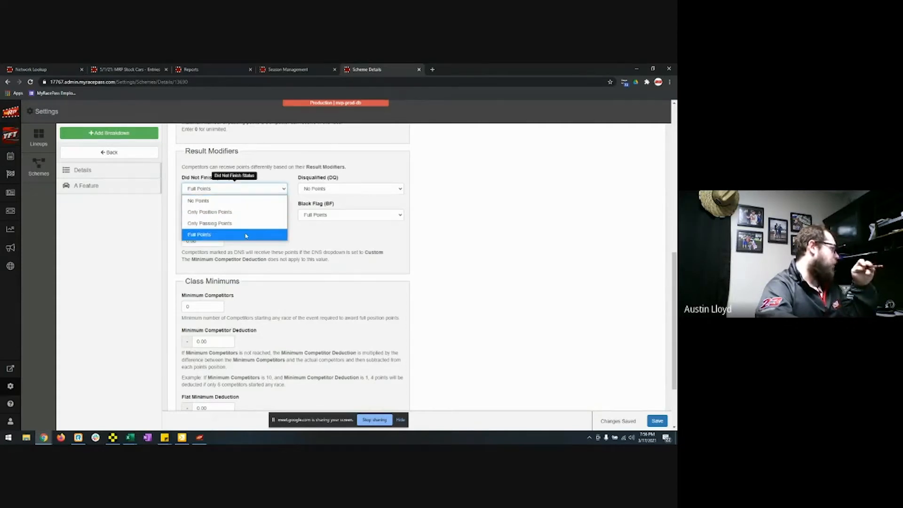
left_click(315, 234)
scroll(321, 233, "down", 2)
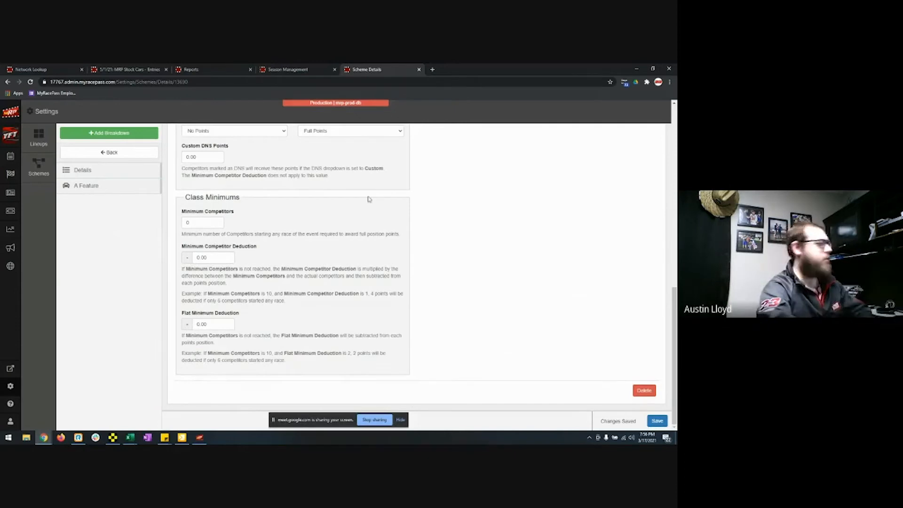
scroll(369, 193, "up", 10)
scroll(516, 289, "down", 4)
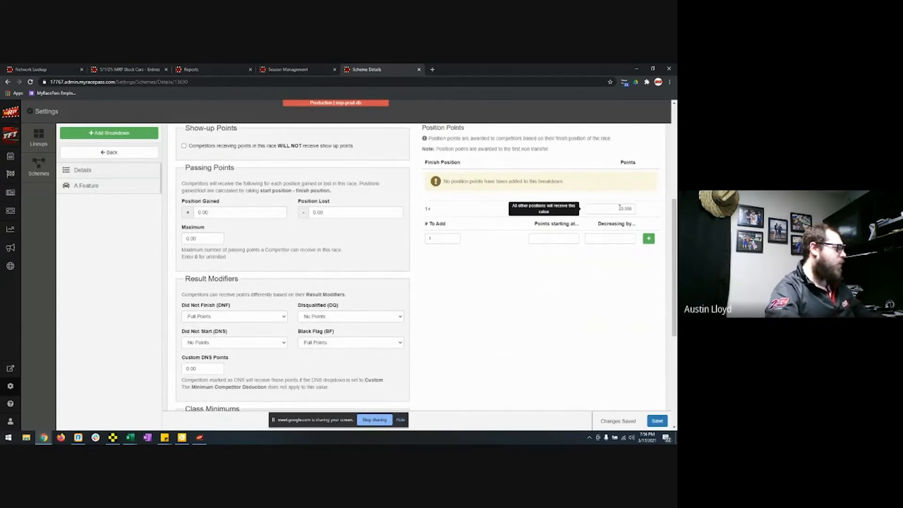
Step: Generate 24 A Feature position rows starting at 500 points, decreasing by 10
left_click(438, 239)
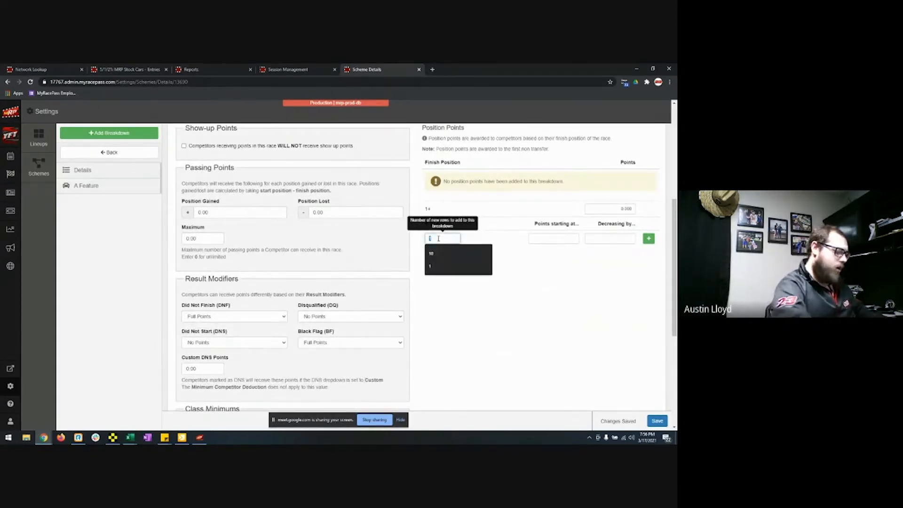
type("24")
left_click(554, 238)
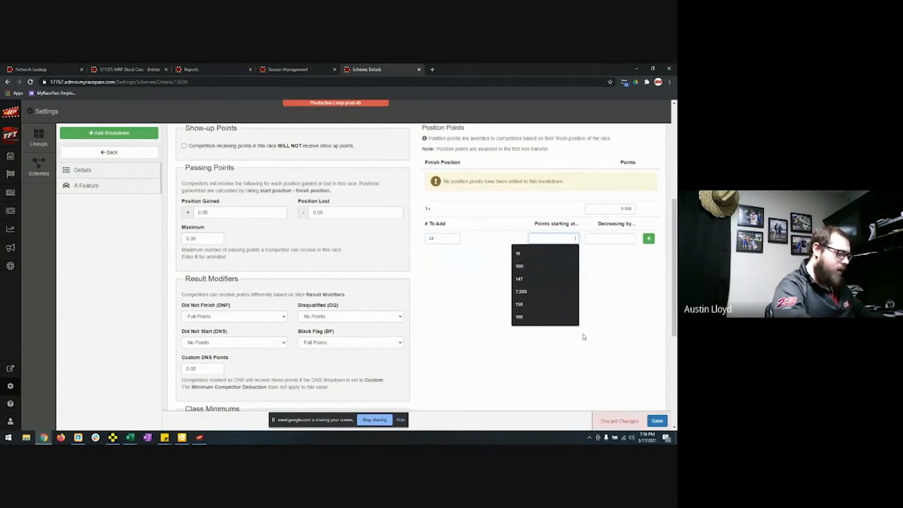
type("500")
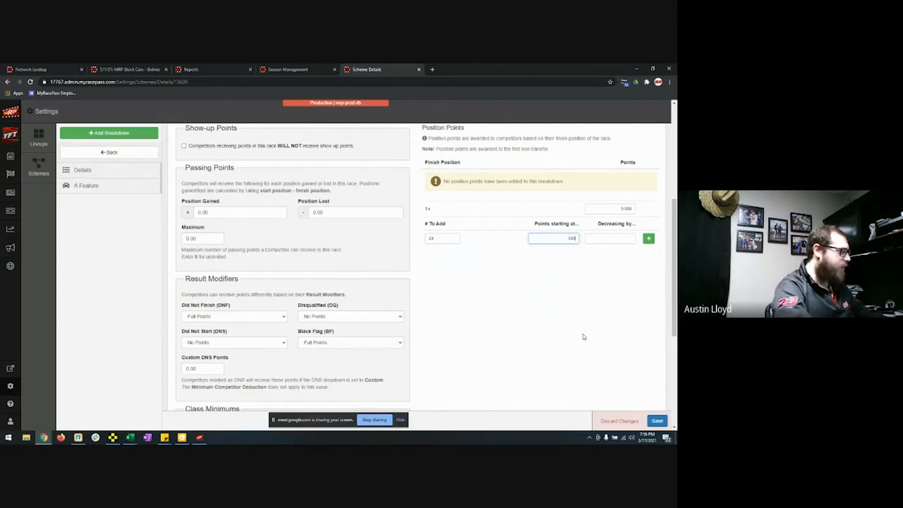
left_click(612, 239)
type("10")
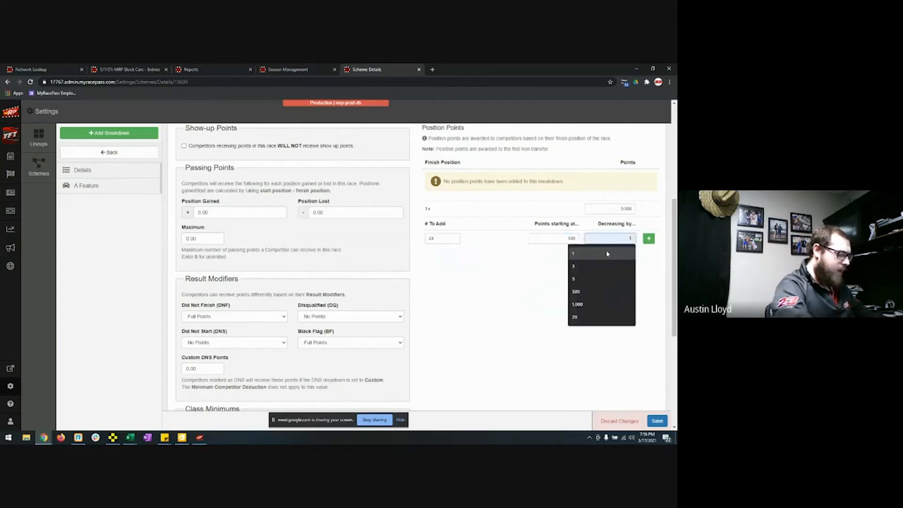
left_click(649, 238)
Step: Review the 500–270 point rows, then start a new breakdown, saving pending changes first
scroll(614, 258, "up", 2)
scroll(614, 258, "up", 1)
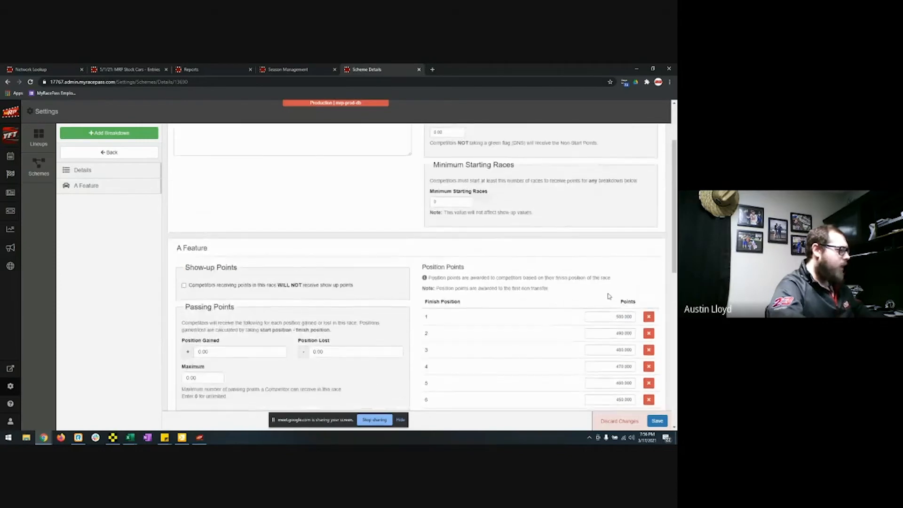
scroll(613, 258, "down", 2)
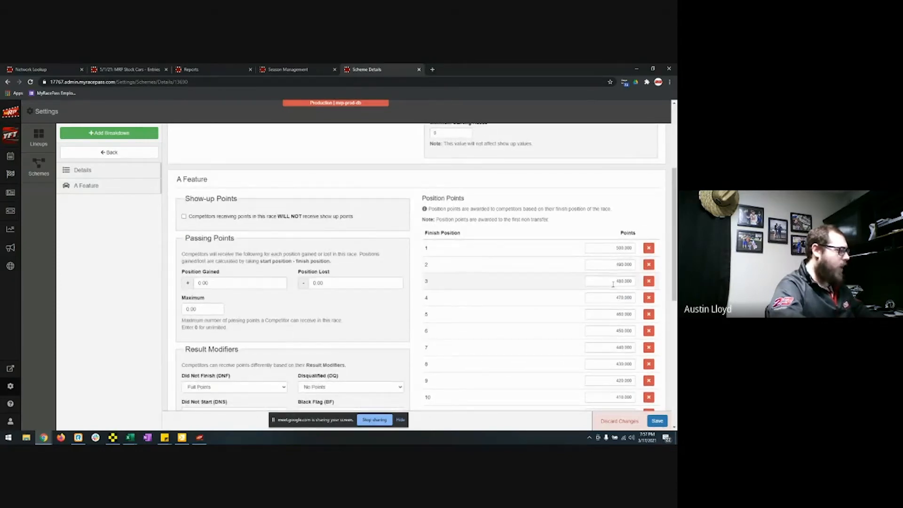
scroll(611, 263, "down", 5)
scroll(613, 296, "down", 2)
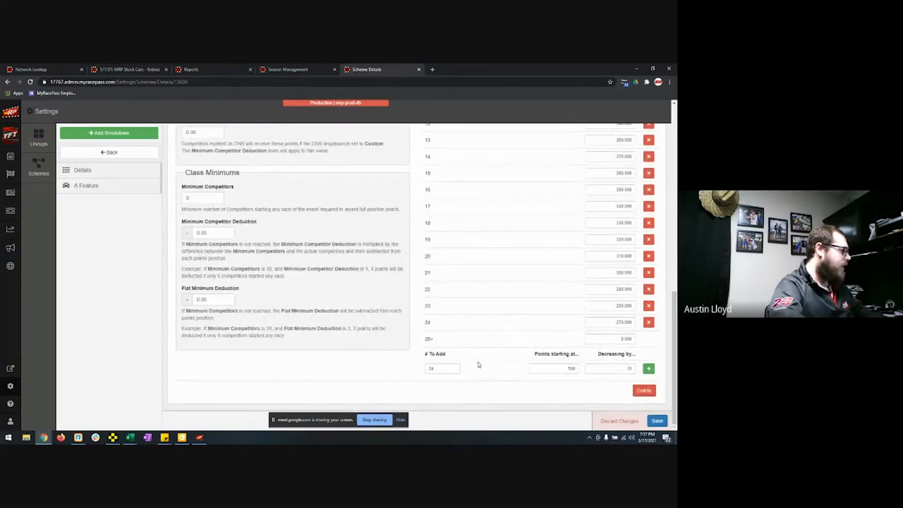
scroll(517, 319, "up", 15)
scroll(359, 304, "down", 8)
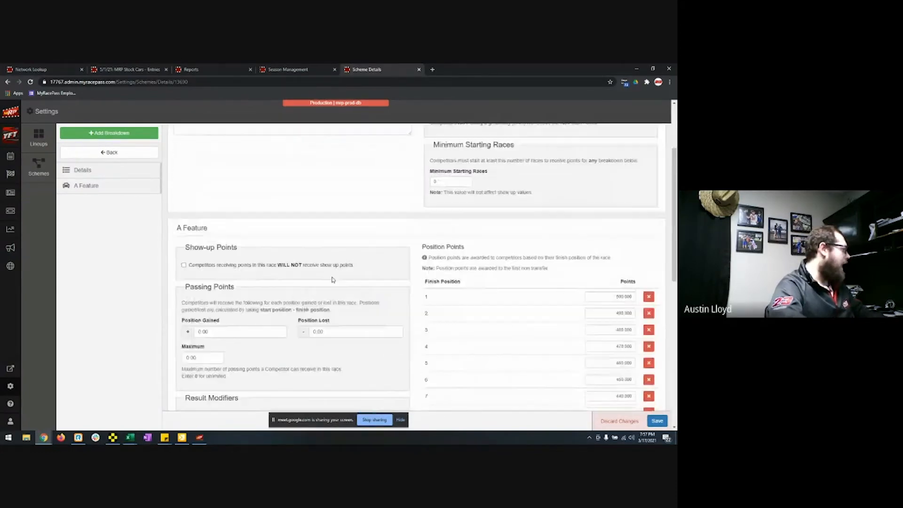
left_click(135, 136)
left_click(426, 160)
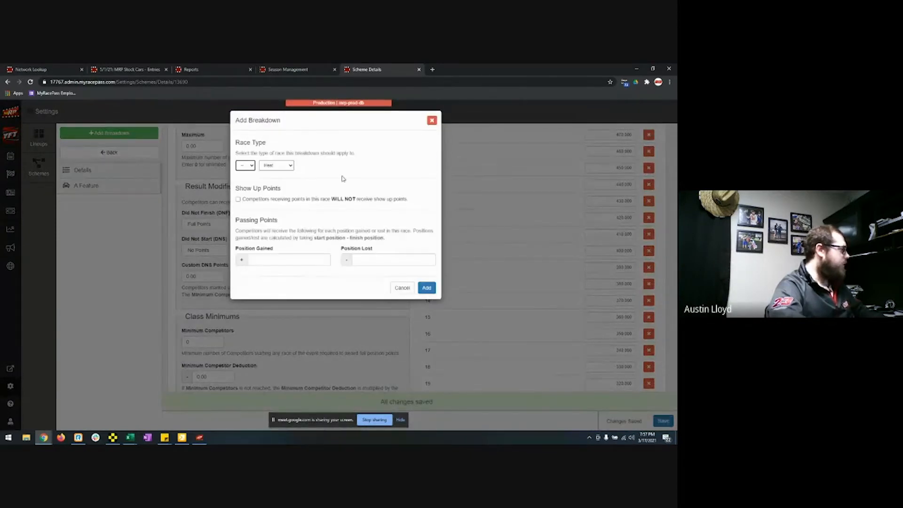
Step: Try race 8 and the race-type list, then cancel the breakdown and return to Schemes
left_click(251, 168)
left_click(250, 195)
left_click(249, 167)
left_click(276, 165)
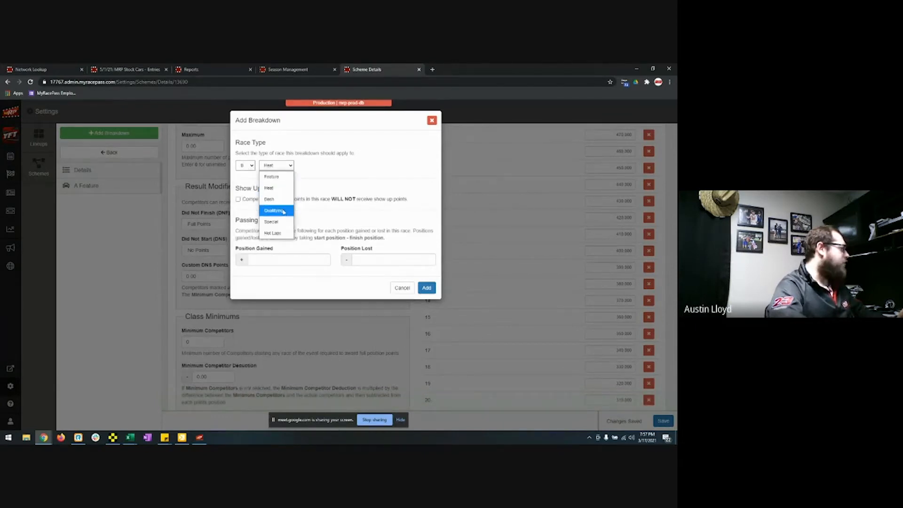
left_click(337, 183)
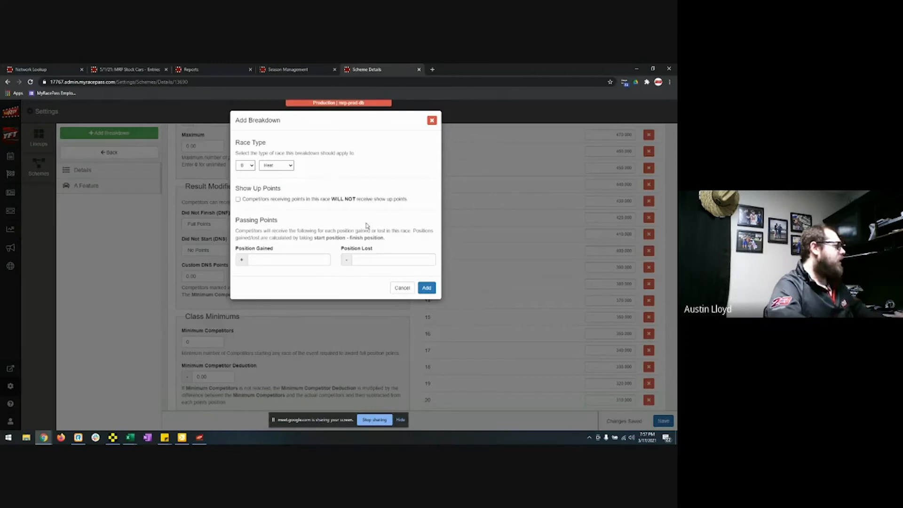
left_click(414, 289)
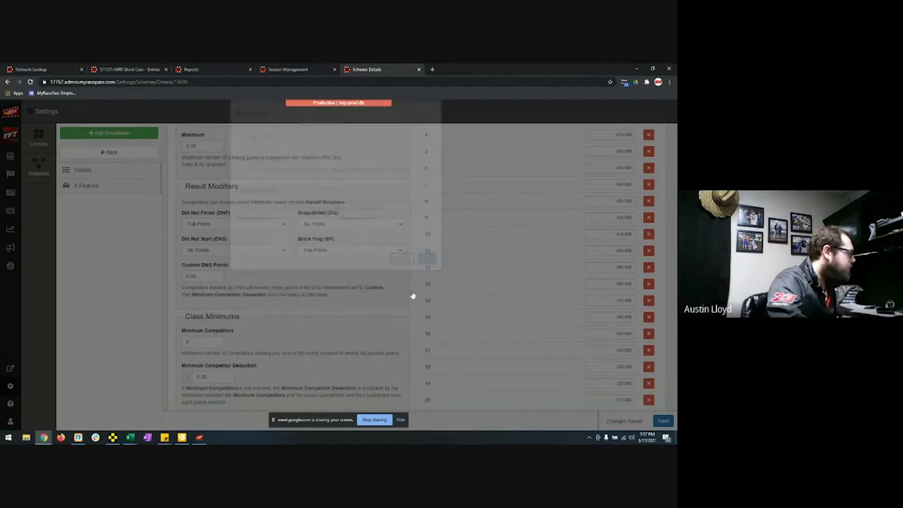
scroll(447, 284, "up", 8)
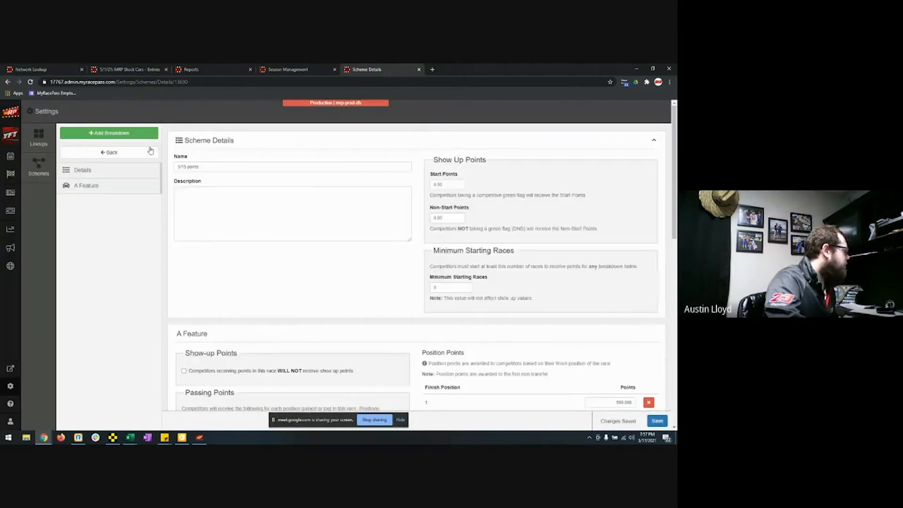
left_click(47, 174)
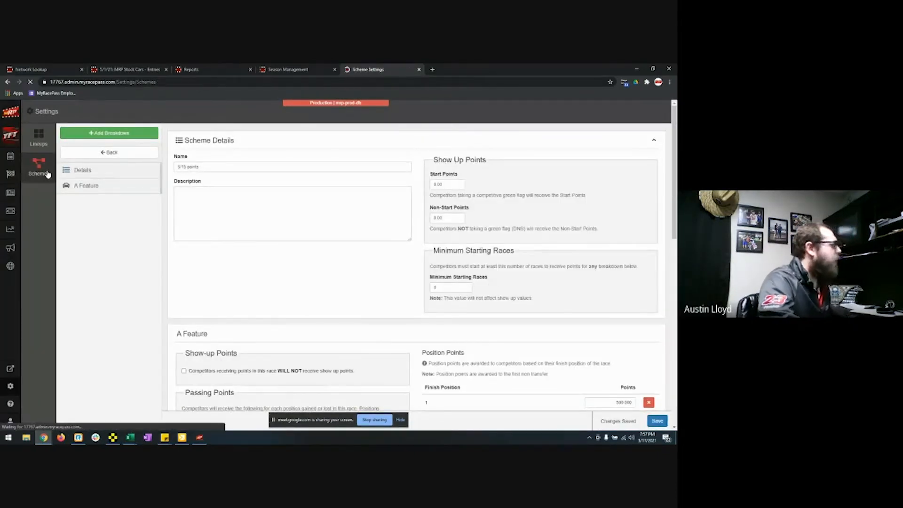
Step: Add a Lineup scheme named 'Passing Points 2', since 'Passing Points' already exists
left_click(117, 135)
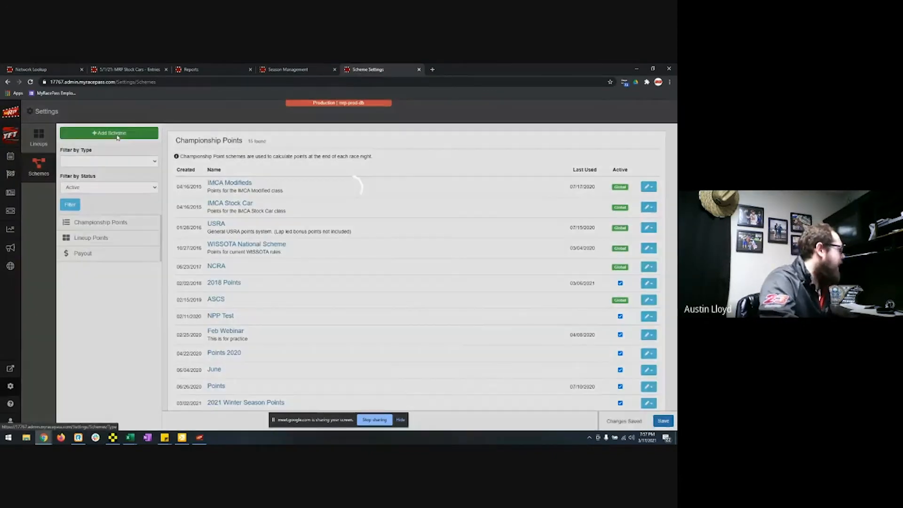
left_click(313, 175)
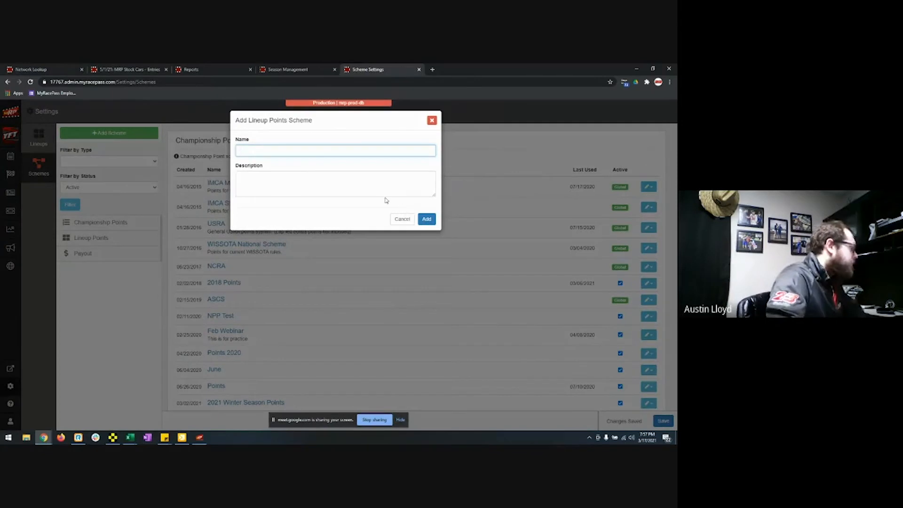
type("Passing")
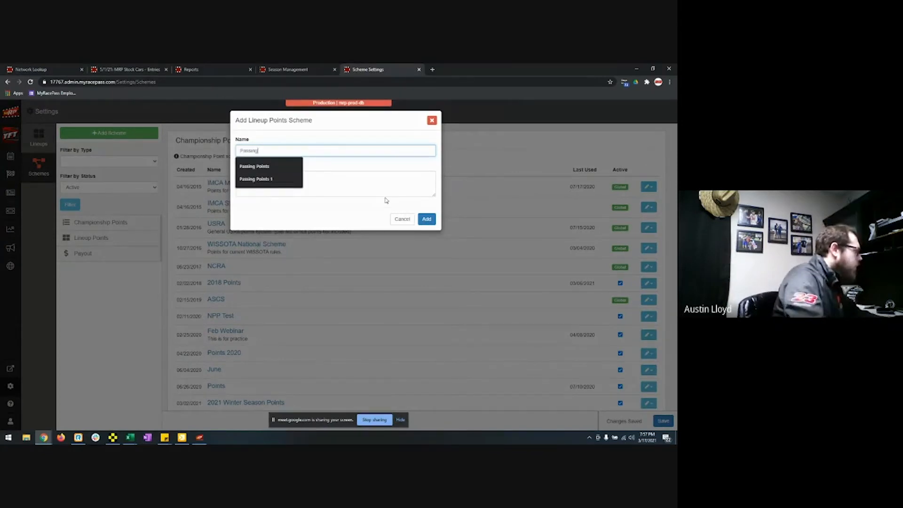
key("Down")
key("Return")
left_click(426, 219)
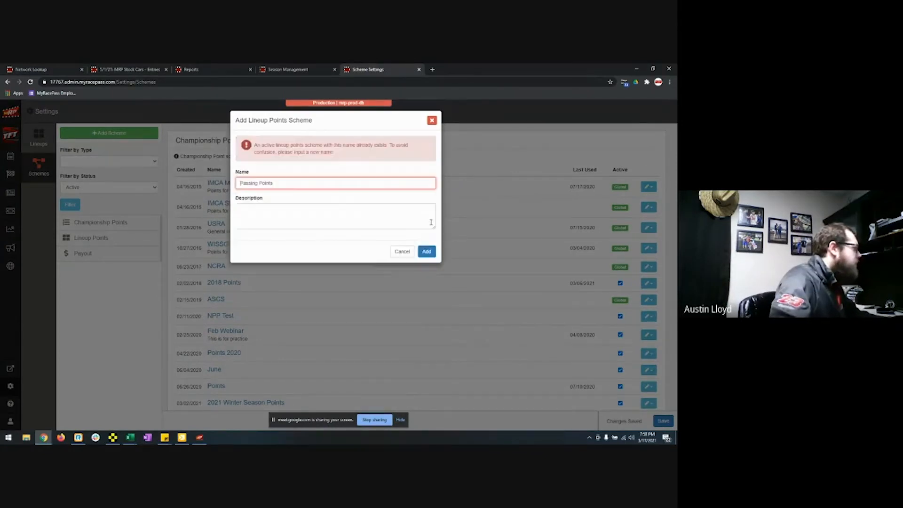
left_click(310, 183)
type("2")
left_click(422, 251)
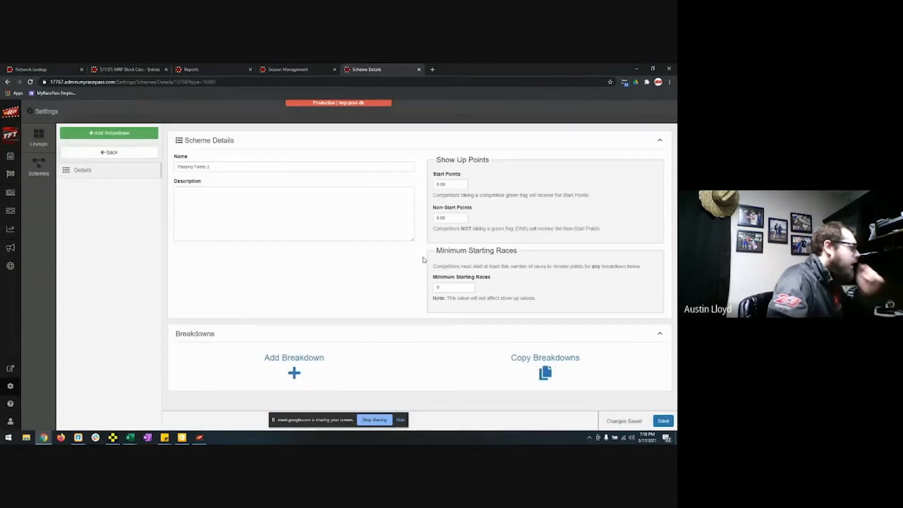
Step: Add a Heat breakdown giving 3 points per position gained and −1 per position lost
left_click(305, 359)
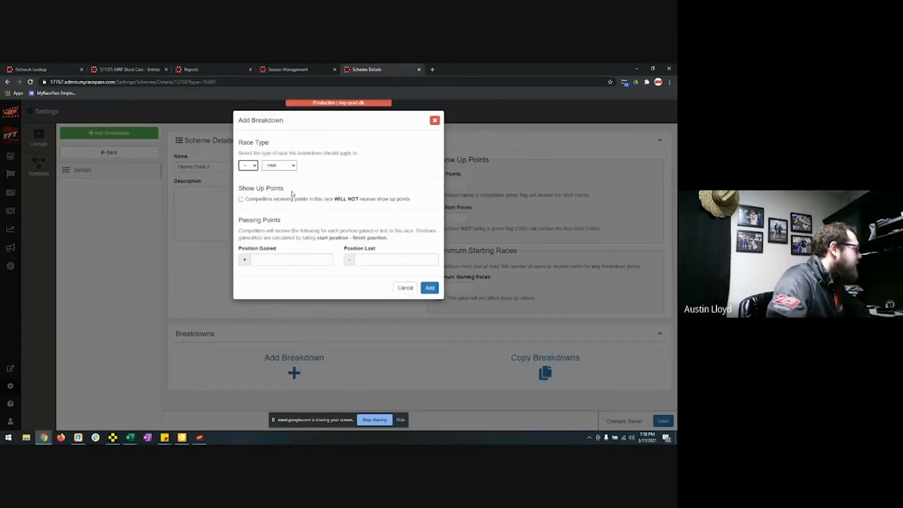
left_click(287, 261)
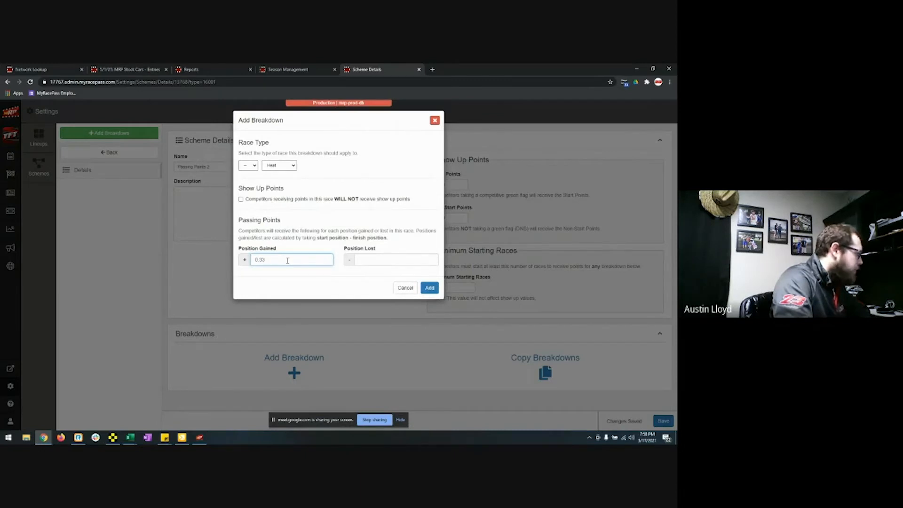
left_click(376, 254)
type("1.00")
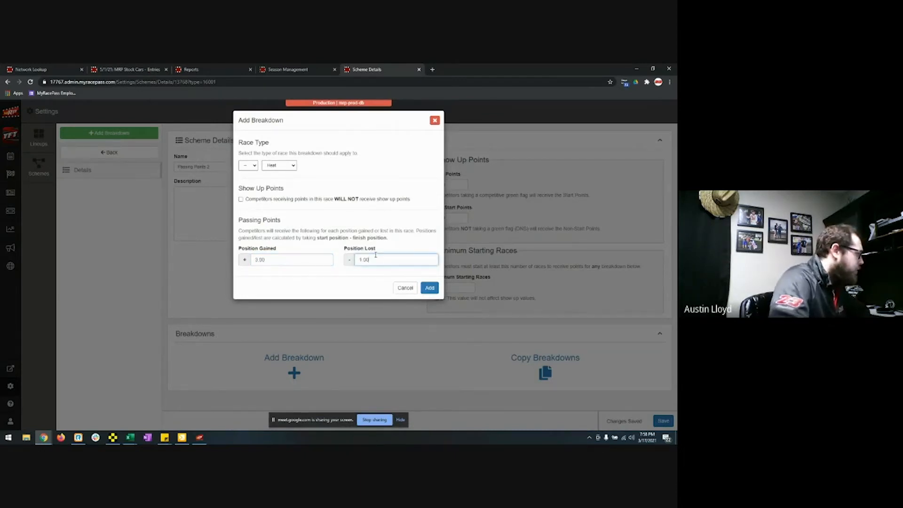
left_click(428, 288)
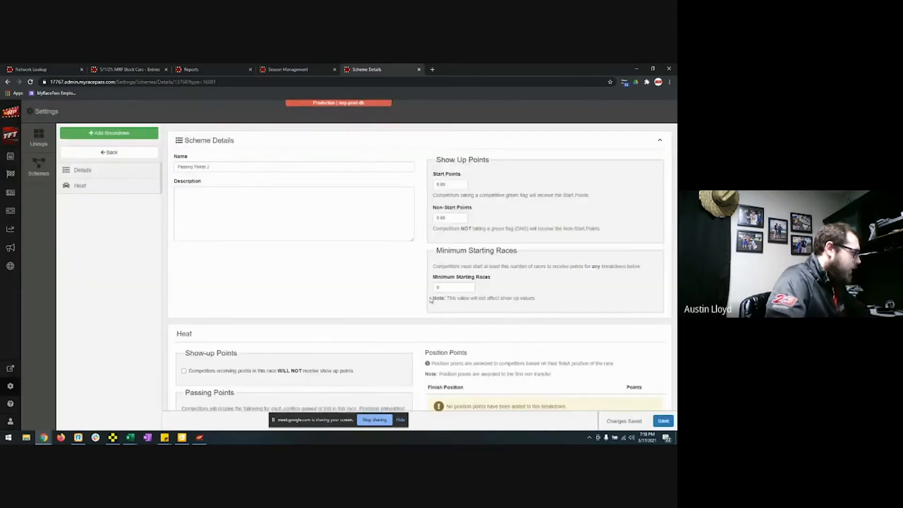
Step: Generate ten Heat position rows from 200 down by 11 and save the scheme
scroll(524, 336, "down", 1)
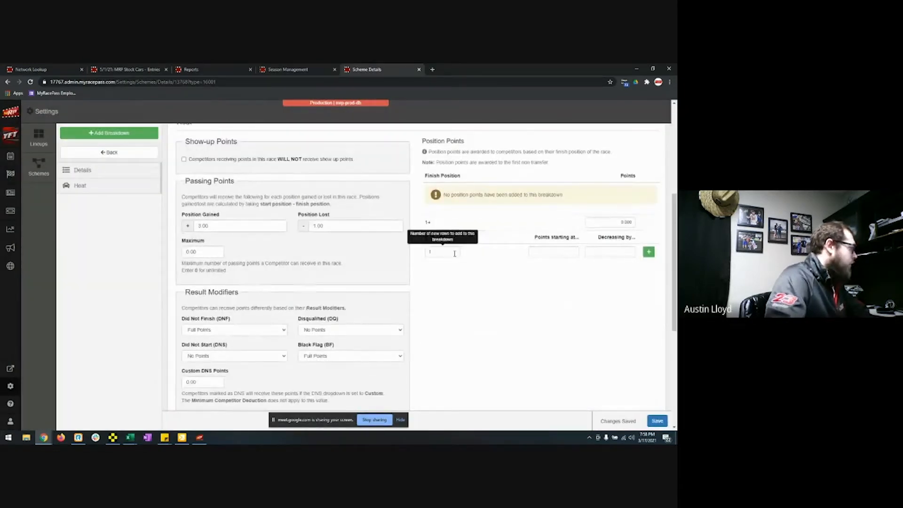
left_click(452, 253)
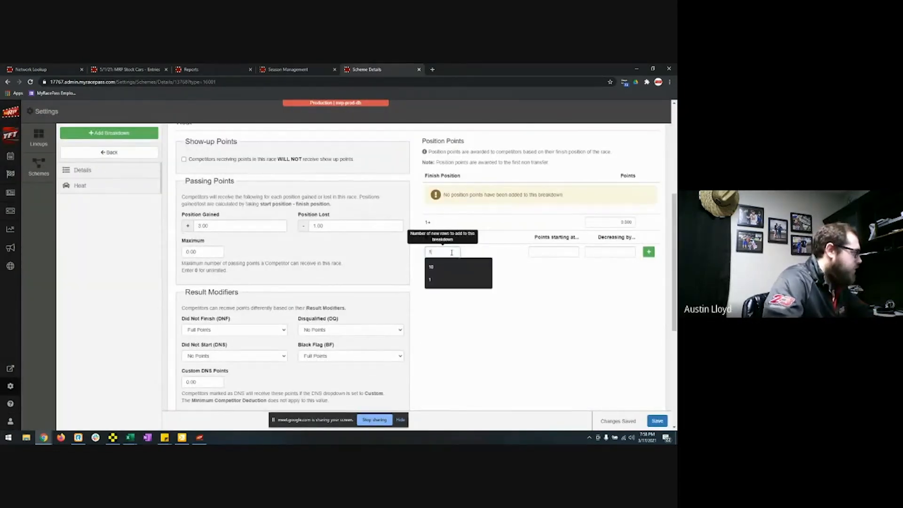
type("0")
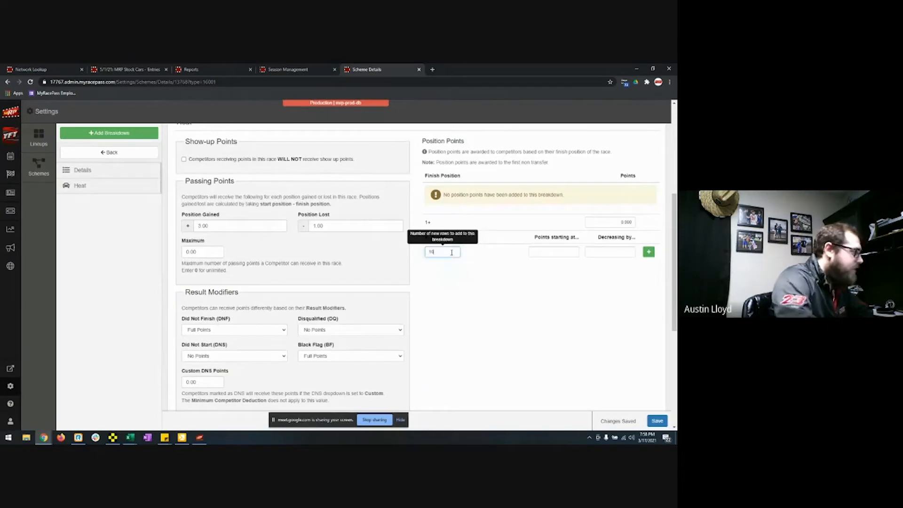
left_click(557, 252)
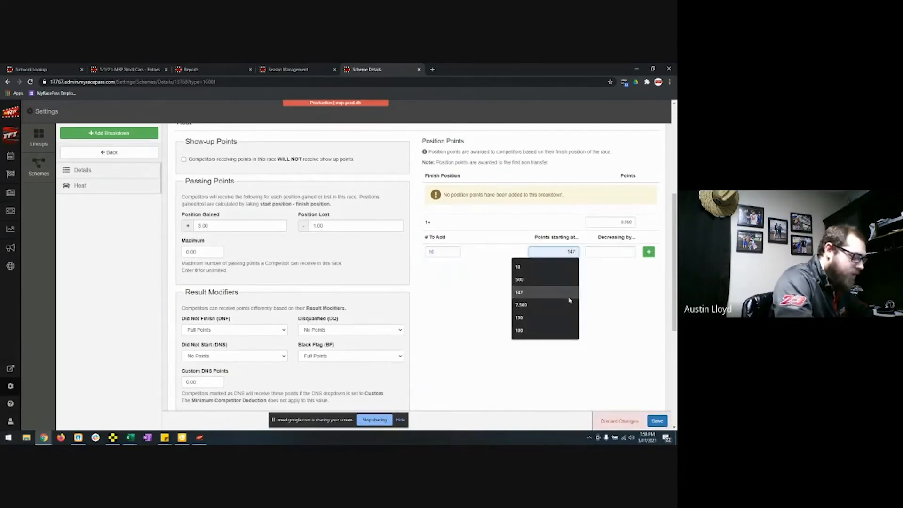
type("200")
left_click(623, 252)
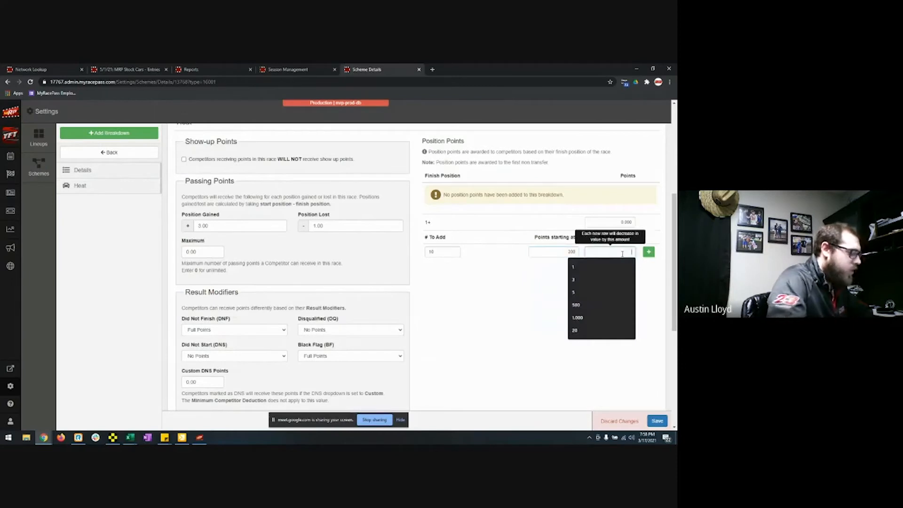
type("11")
left_click(648, 252)
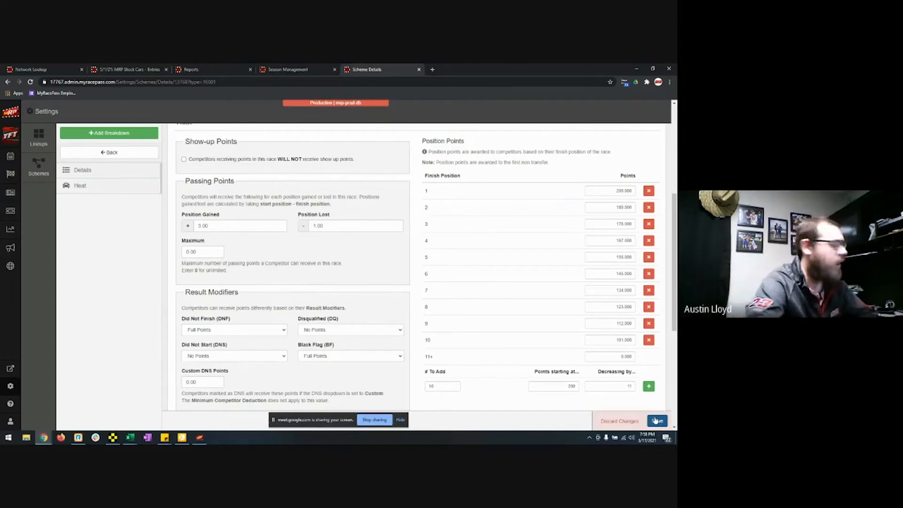
left_click(655, 420)
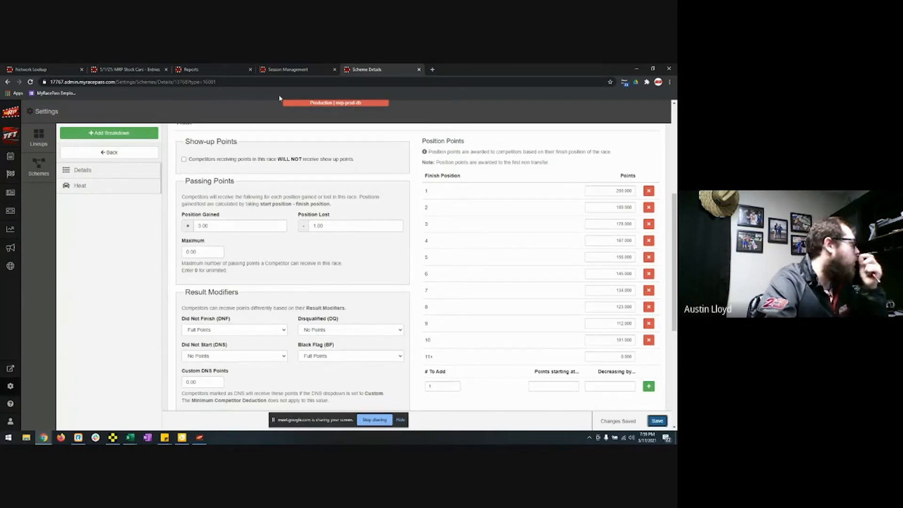
Step: Open the track's Manage Classes page from the Season Management settings menu
left_click(288, 69)
left_click(652, 112)
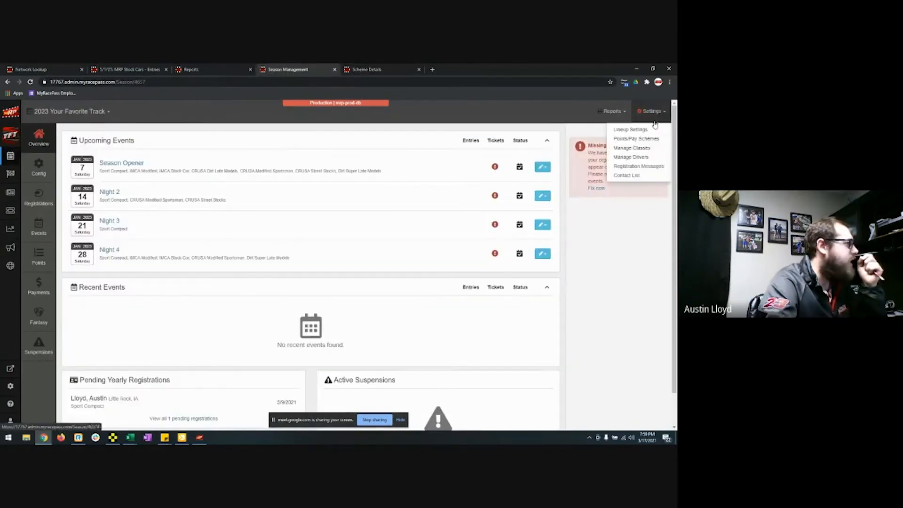
left_click(644, 148)
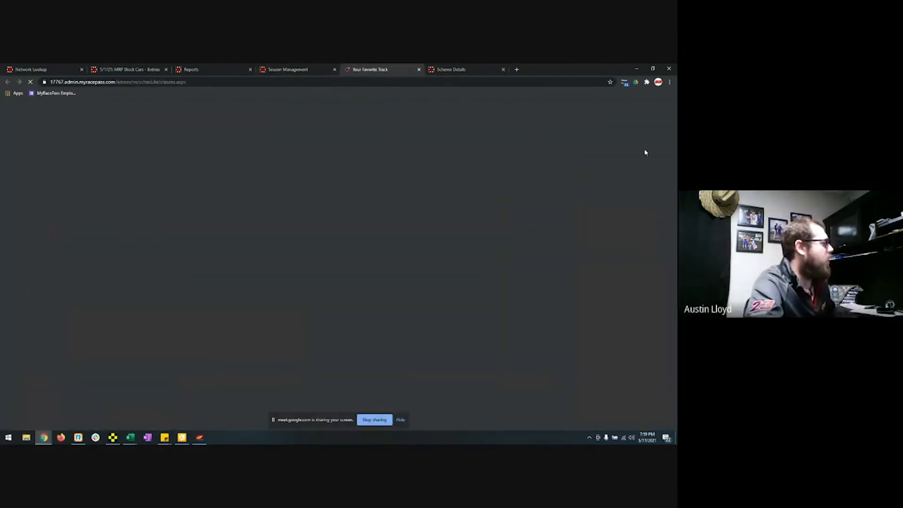
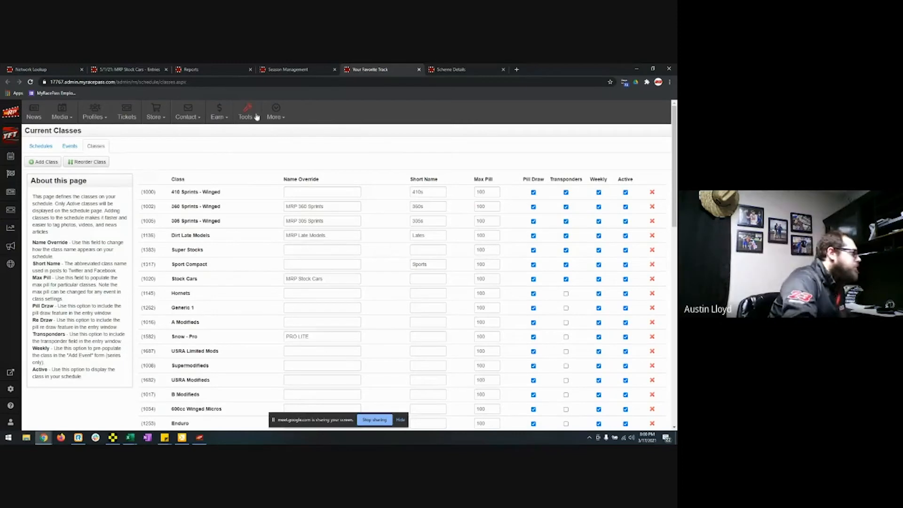
Step: From the track's More menu, open the Contact List of drivers with their address and contact-info status
left_click(296, 70)
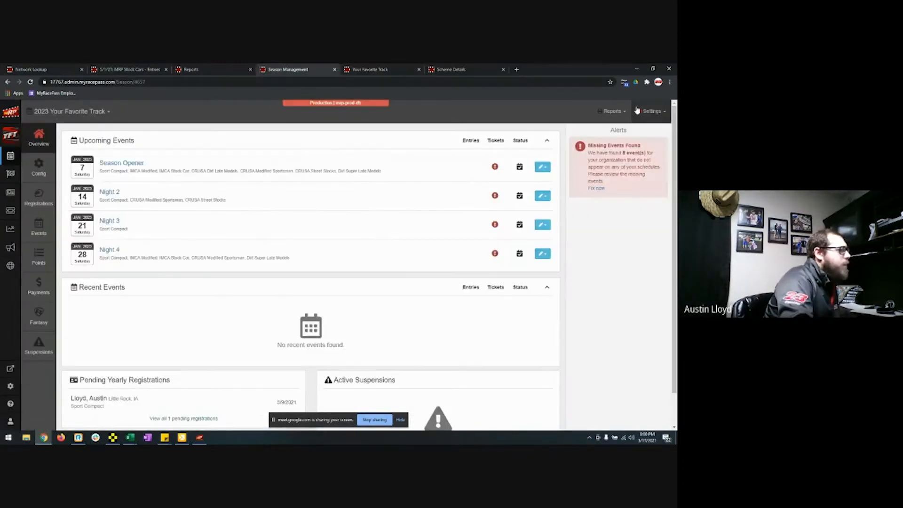
left_click(651, 111)
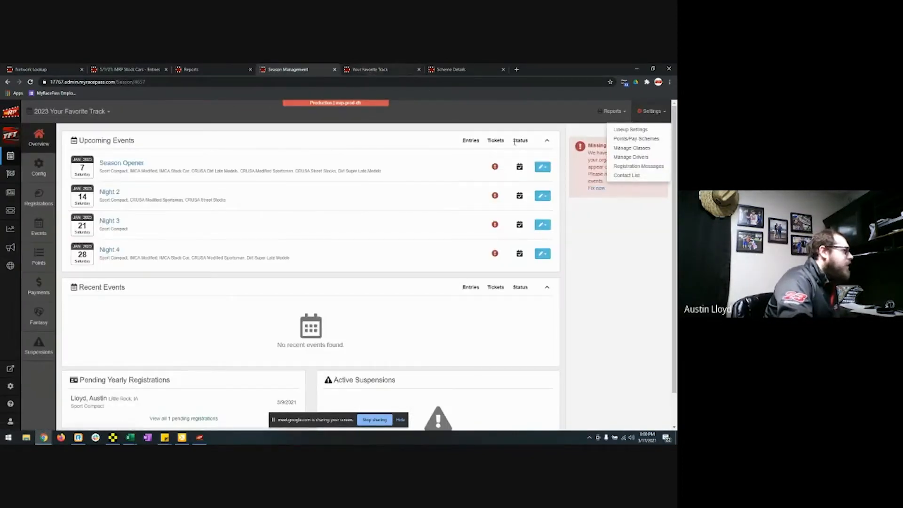
left_click(206, 68)
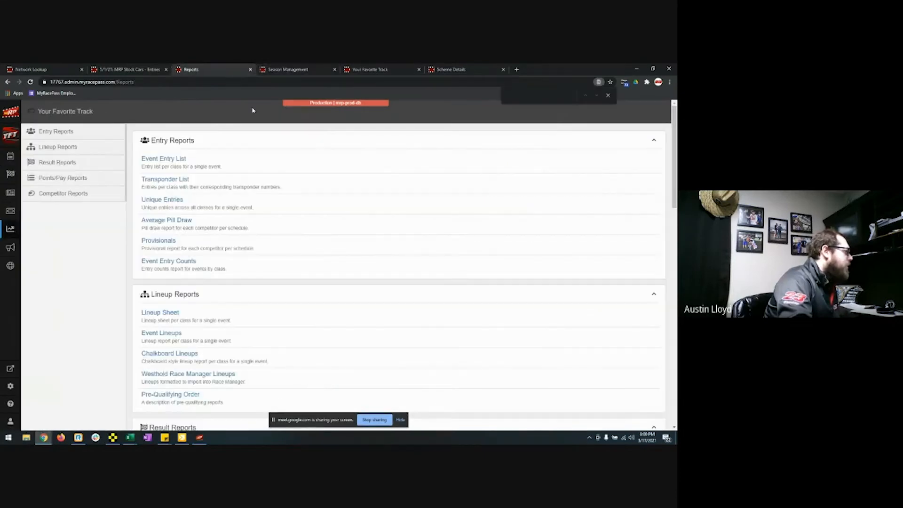
left_click(366, 70)
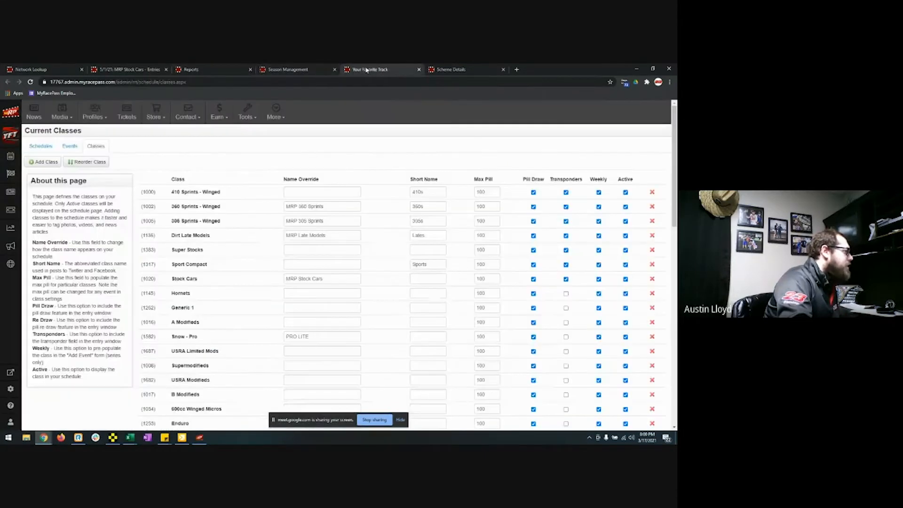
left_click(276, 113)
left_click(252, 146)
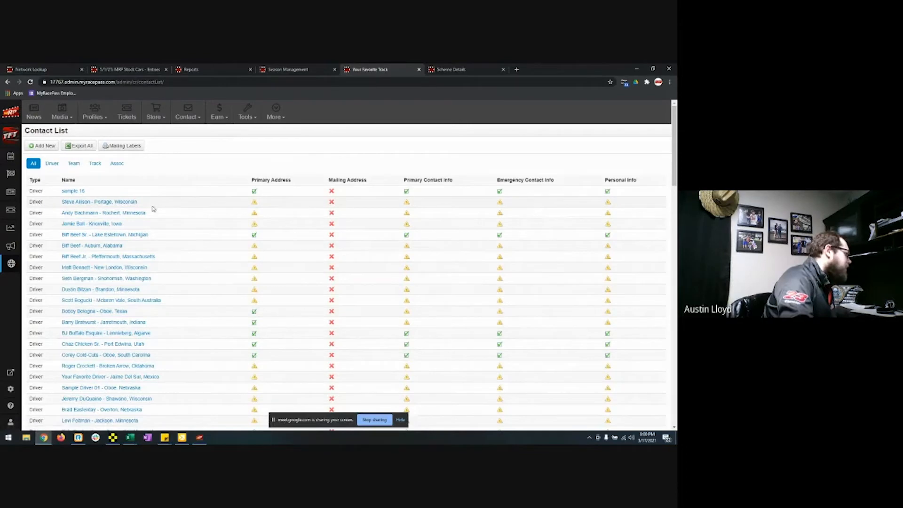
left_click(254, 250)
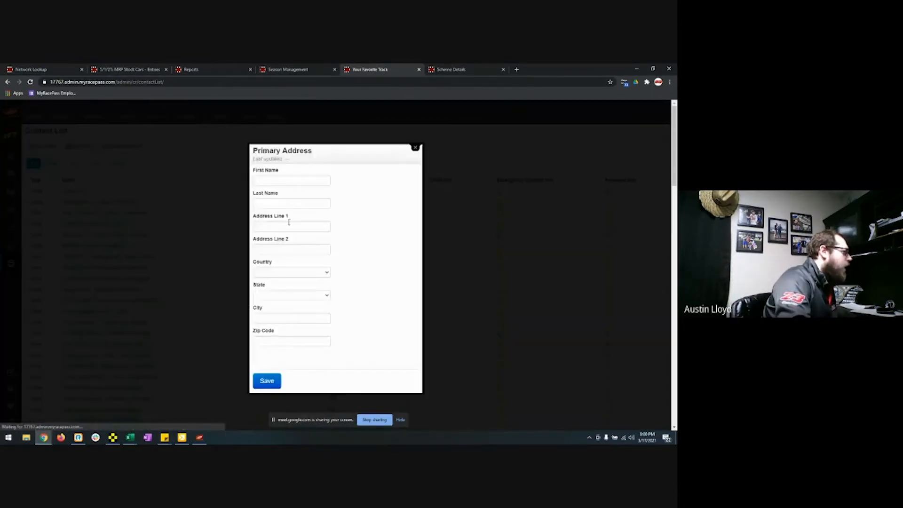
left_click(415, 149)
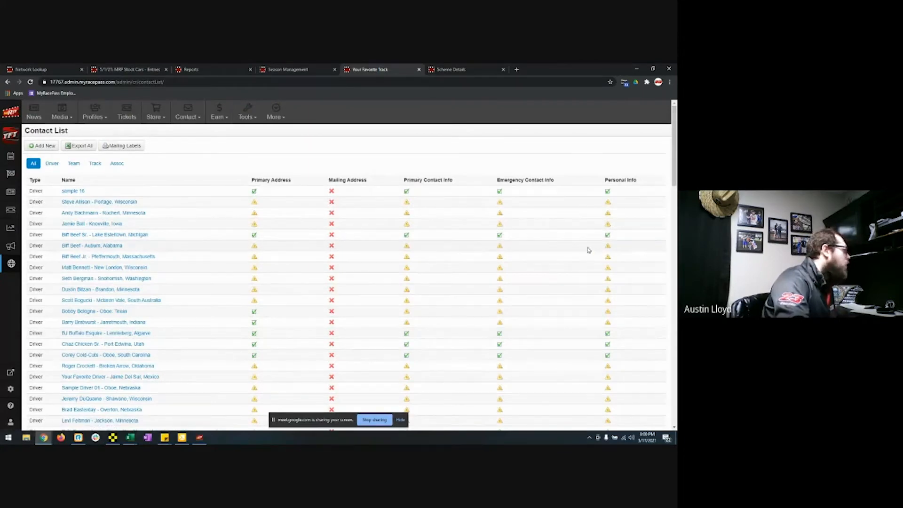
left_click(247, 115)
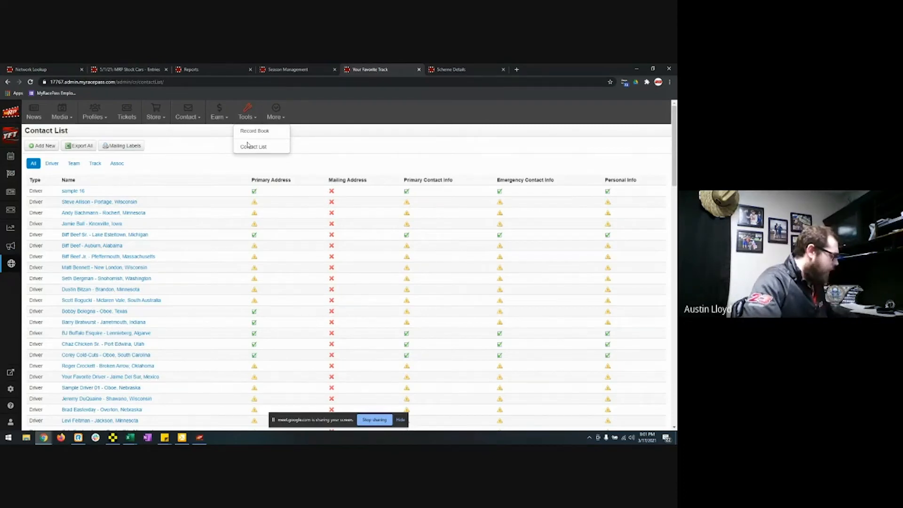
key("ctrl+f")
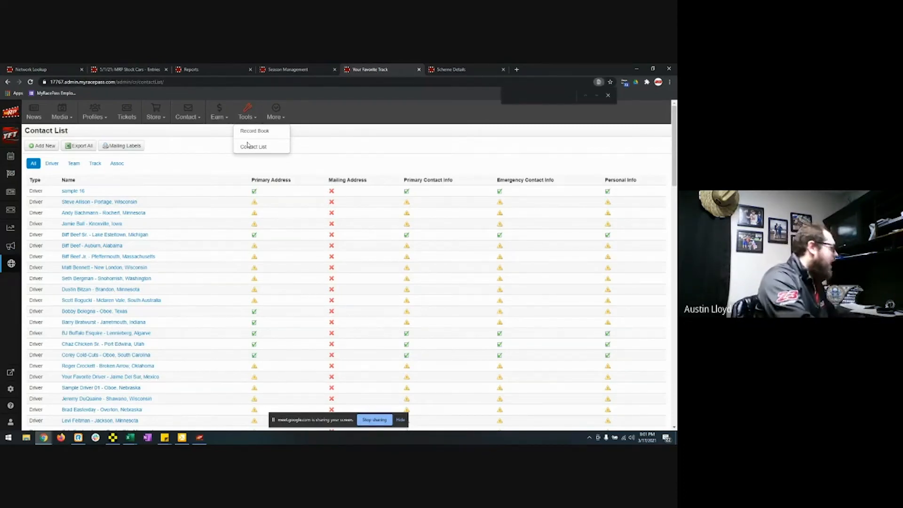
type("bobby")
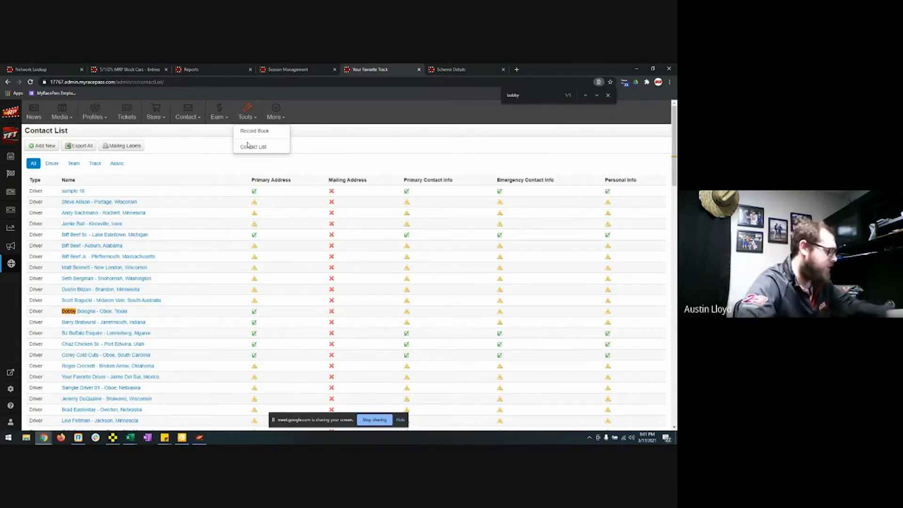
left_click(608, 96)
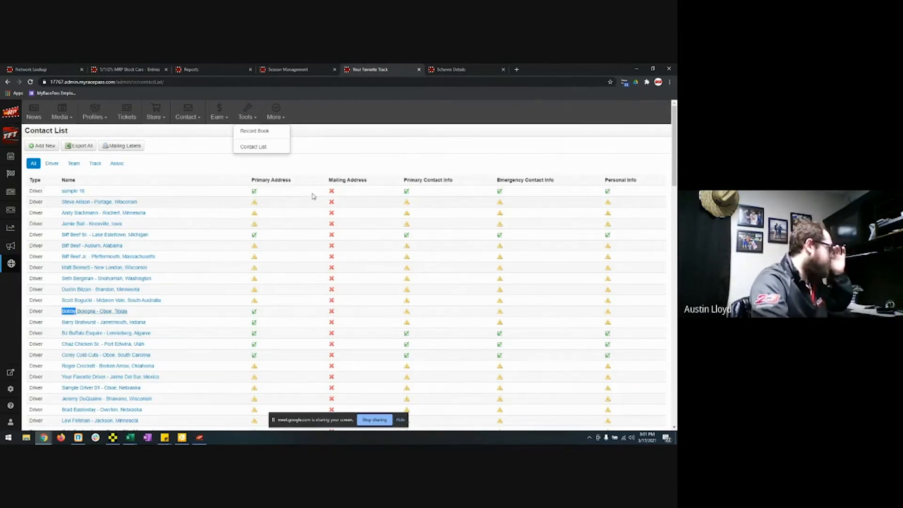
left_click(210, 168)
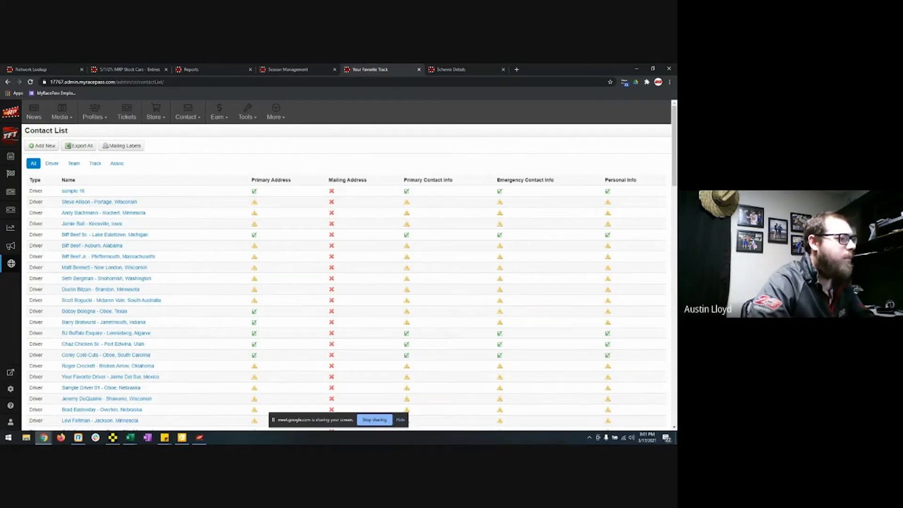
Step: Close the Contact List and edit the 2023 Your Favorite Track [TEST] Schedule from Race Management's Events
left_click(418, 71)
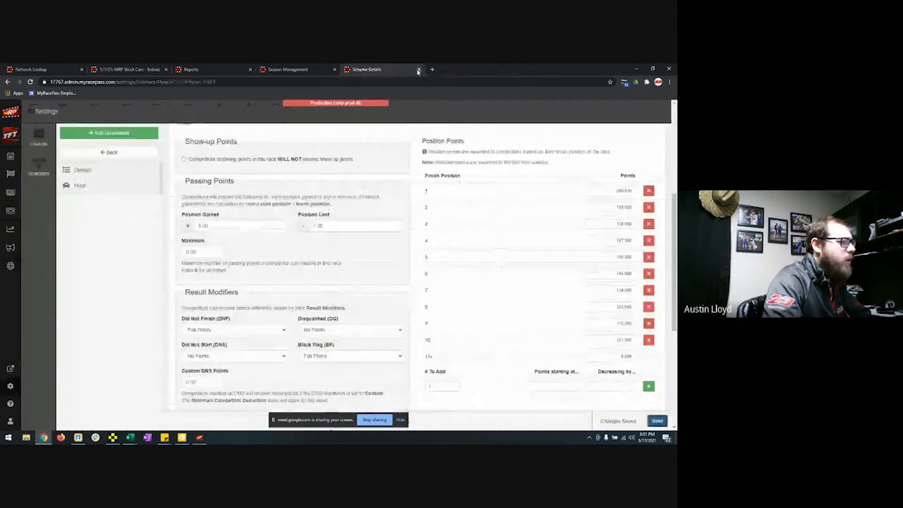
left_click(12, 175)
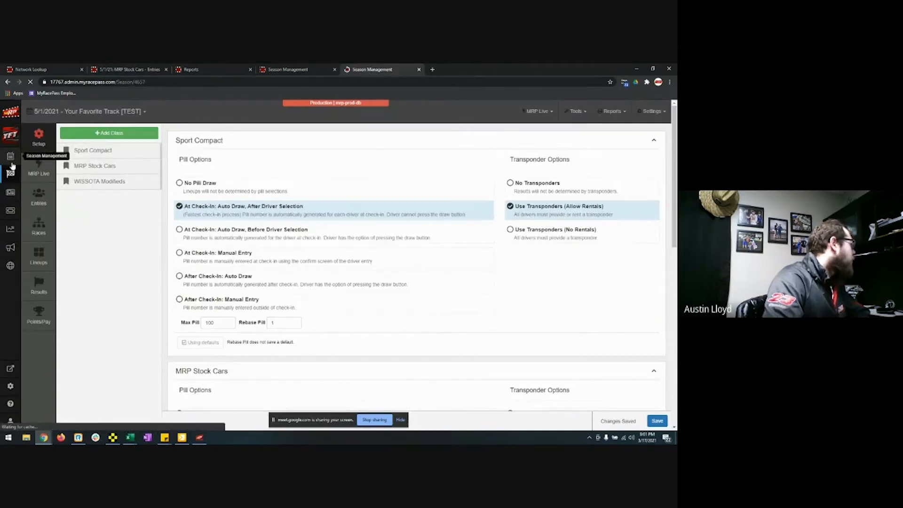
left_click(49, 255)
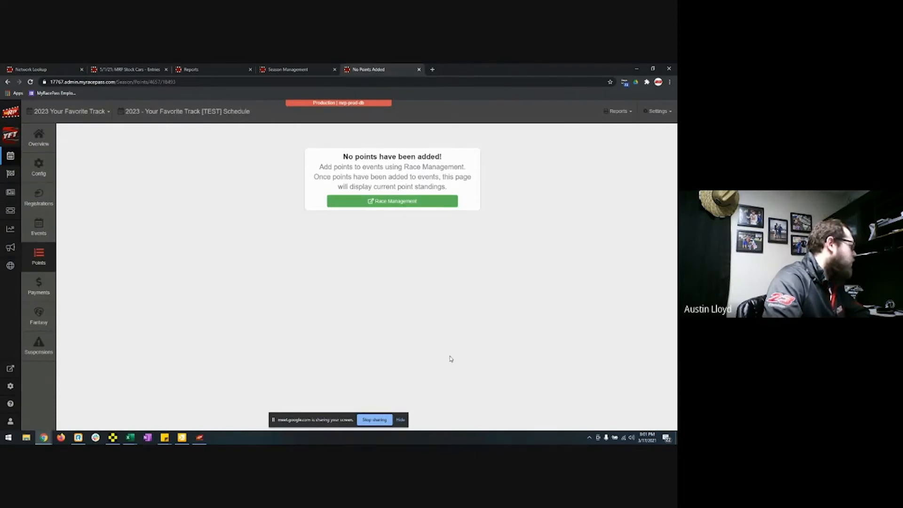
left_click(50, 231)
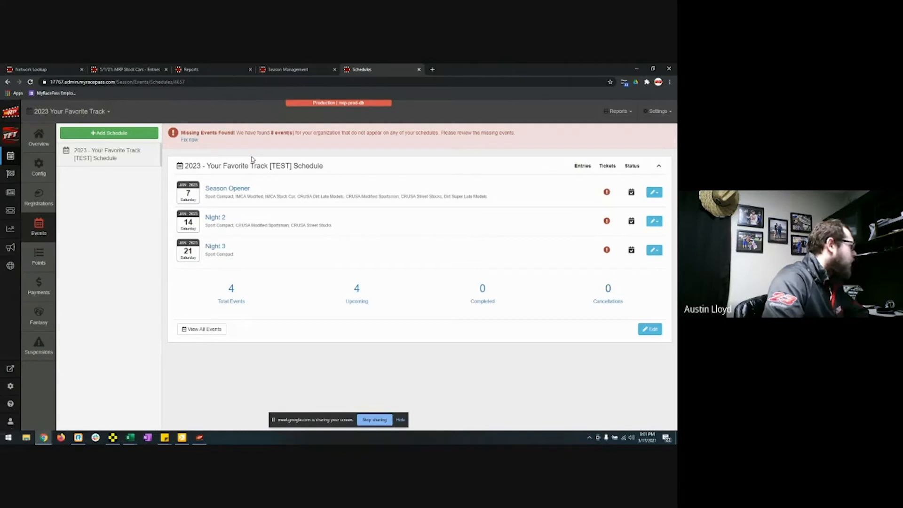
left_click(650, 330)
Step: Start adding a Single Class Championship to the 2023 test schedule
scroll(367, 294, "down", 3)
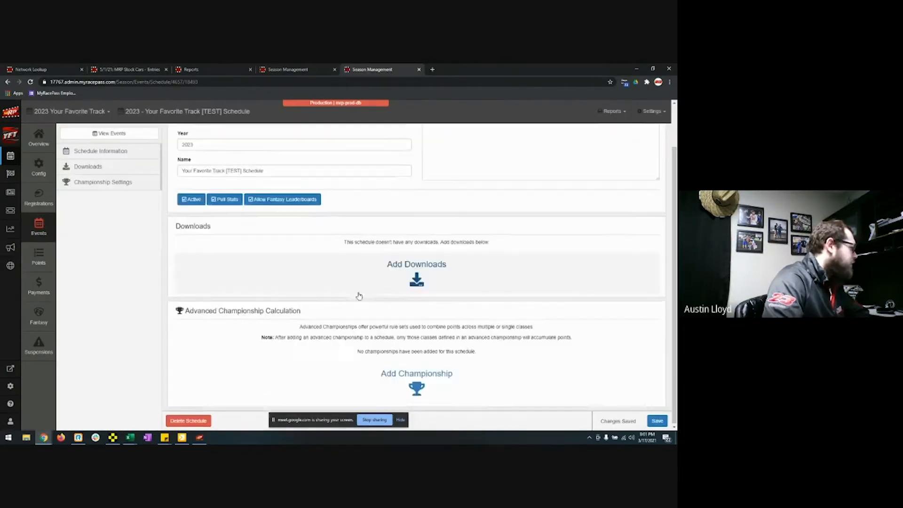
left_click(431, 379)
left_click(323, 162)
left_click(429, 280)
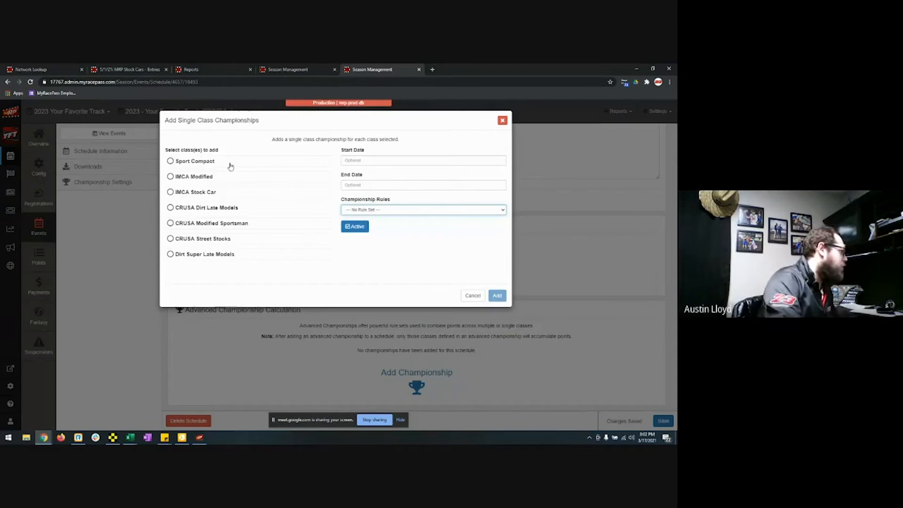
Step: Add an IMCA Modified championship and start a new championship rule set for it
left_click(217, 177)
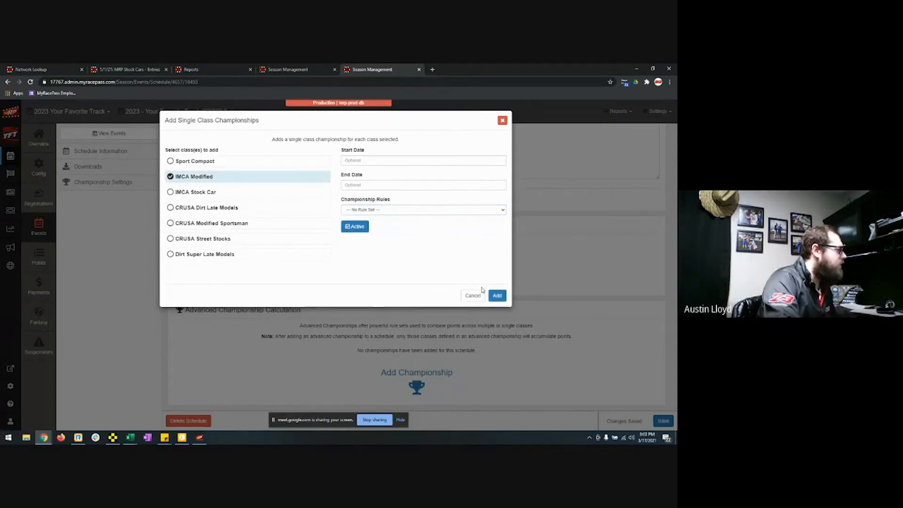
left_click(495, 296)
scroll(263, 358, "down", 4)
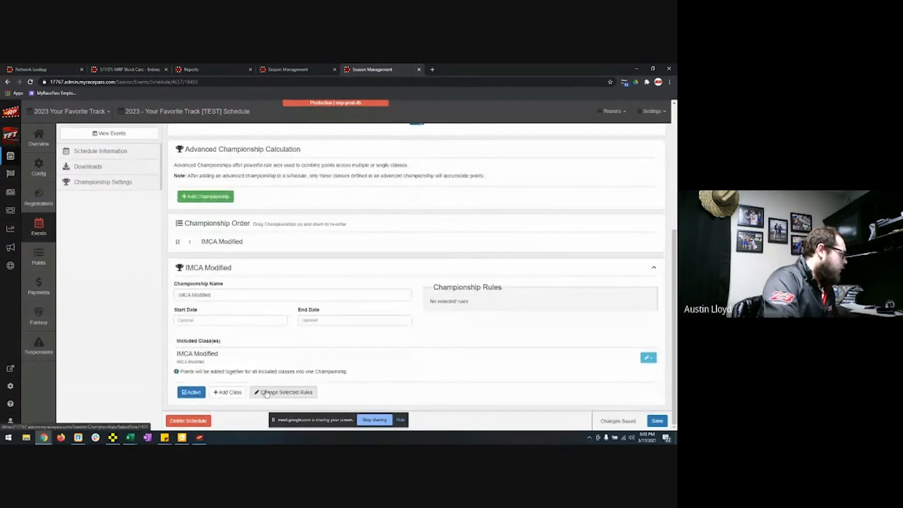
left_click(284, 392)
left_click(275, 291)
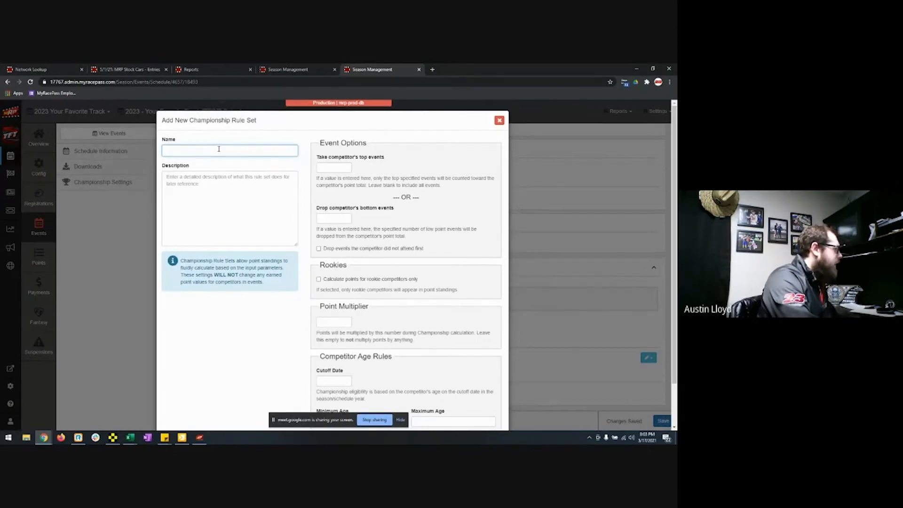
Step: Name the rule set 'Top 18 shows' and enter 18 top events, then clear that value
type("T")
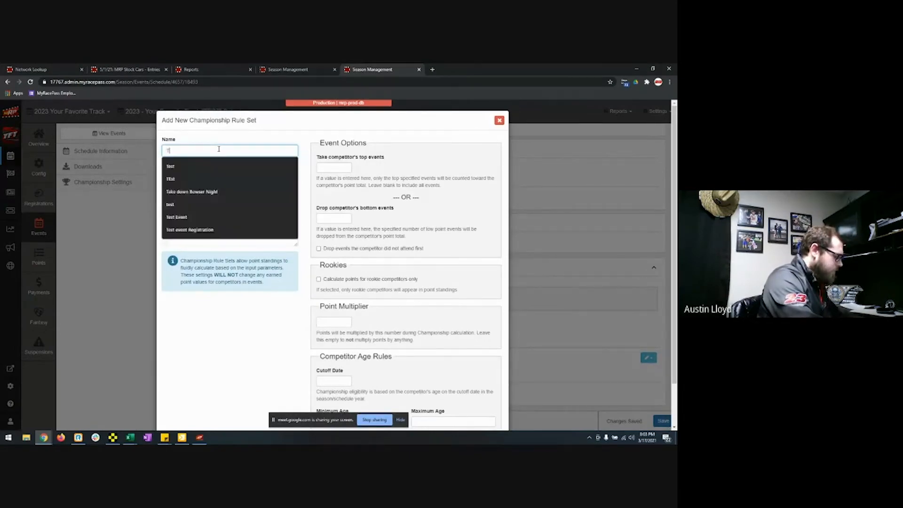
type("op 18 shows")
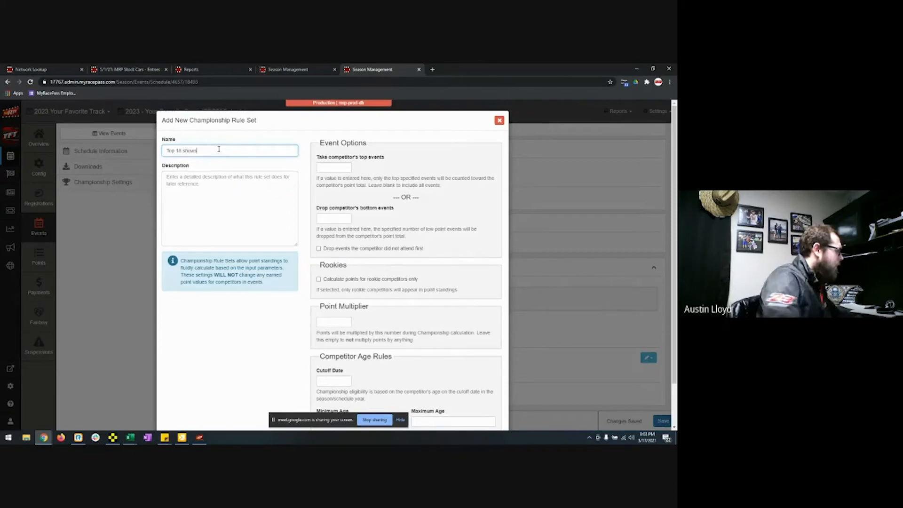
key("Tab")
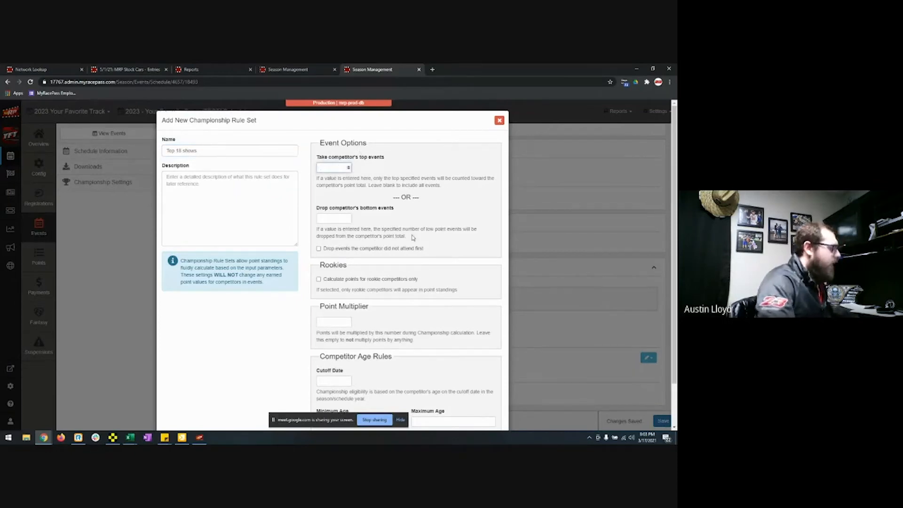
type("18")
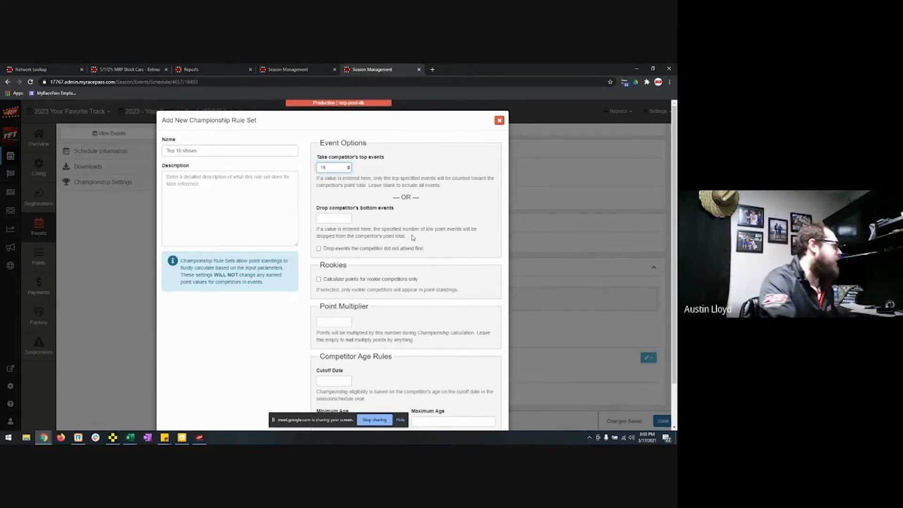
scroll(400, 301, "down", 2)
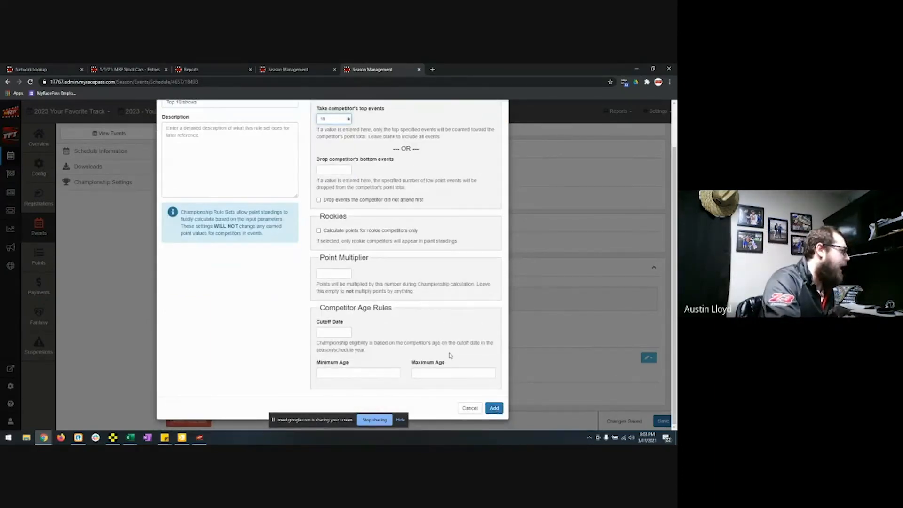
scroll(331, 162, "up", 2)
double_click(332, 167)
key("BackSpace")
left_click(334, 218)
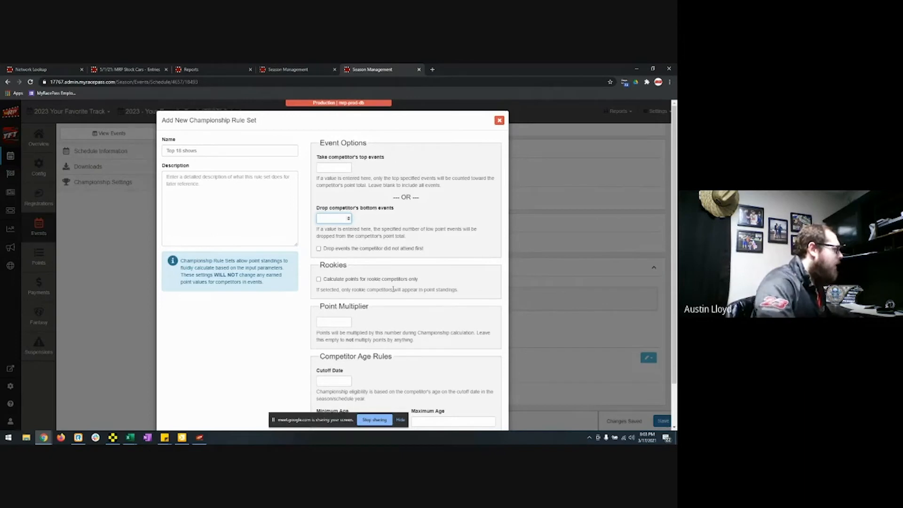
Step: Try a point multiplier of 3 and a minimum age of 55, then cancel the rule set
scroll(336, 240, "down", 1)
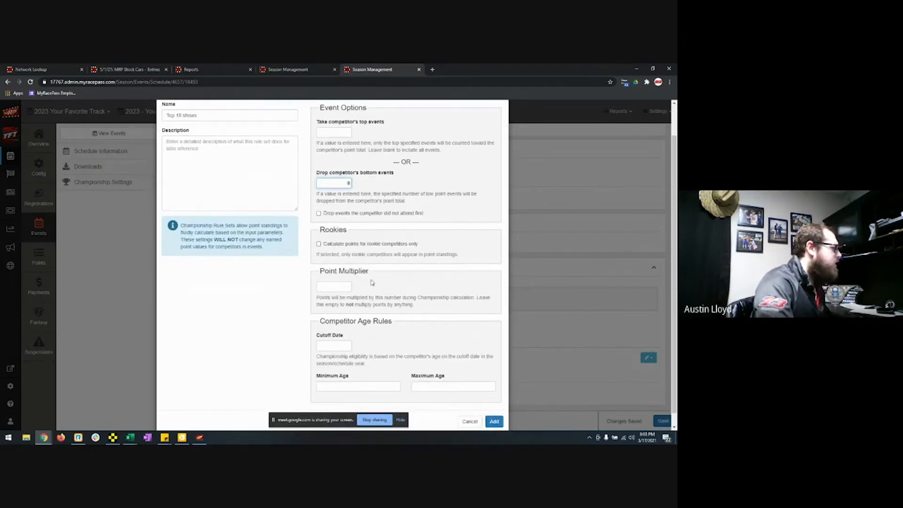
scroll(364, 277, "up", 1)
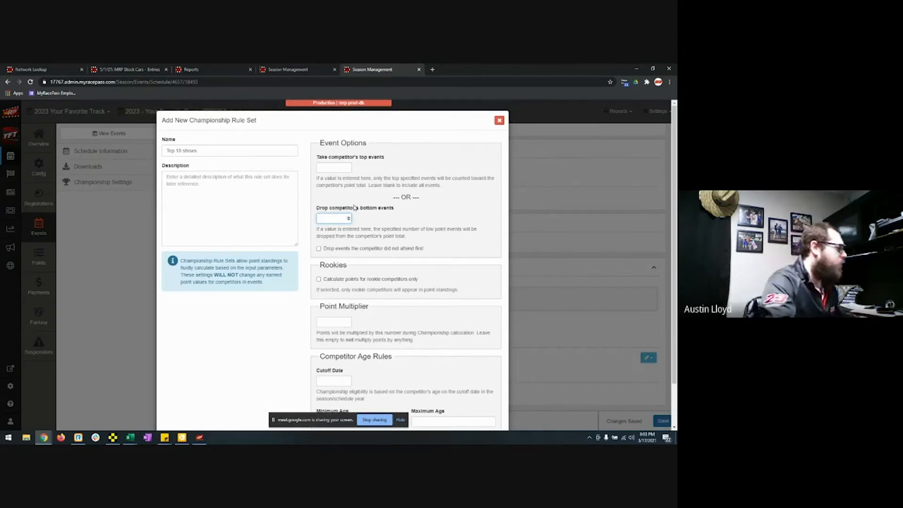
scroll(449, 270, "down", 2)
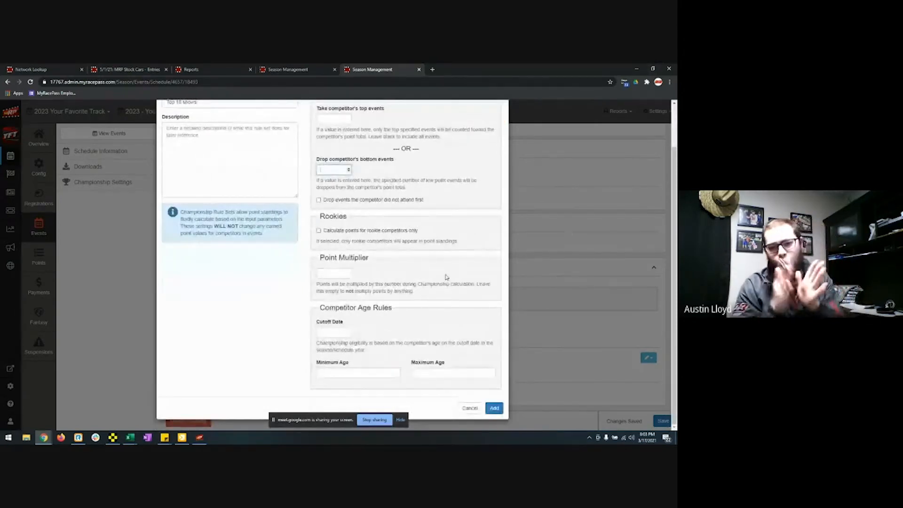
left_click(336, 274)
type("3")
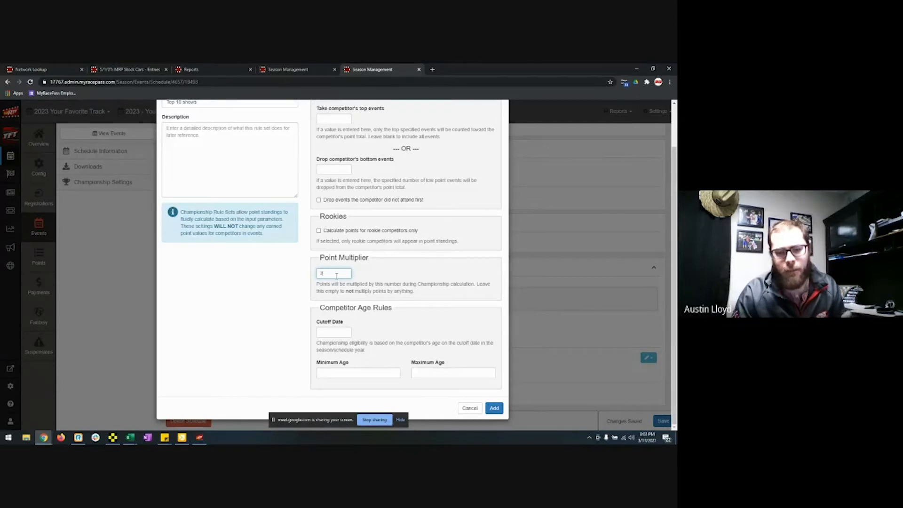
key("BackSpace")
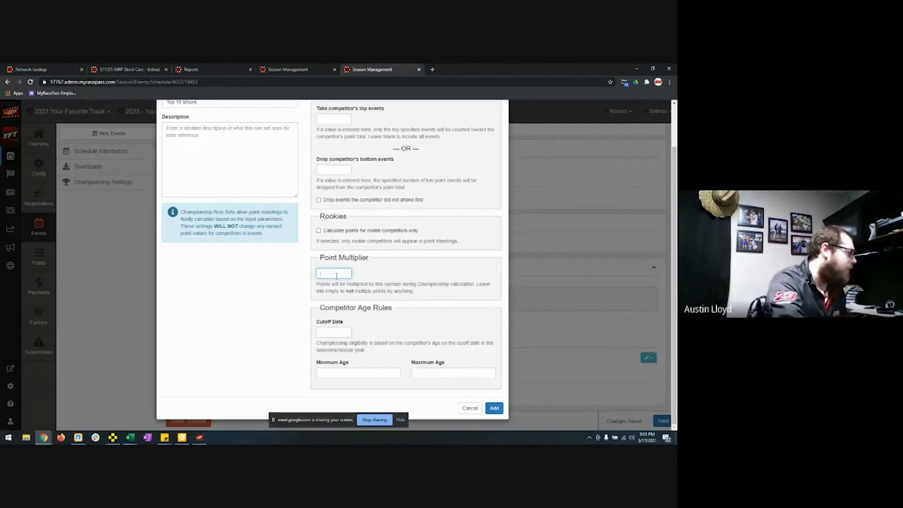
left_click(346, 370)
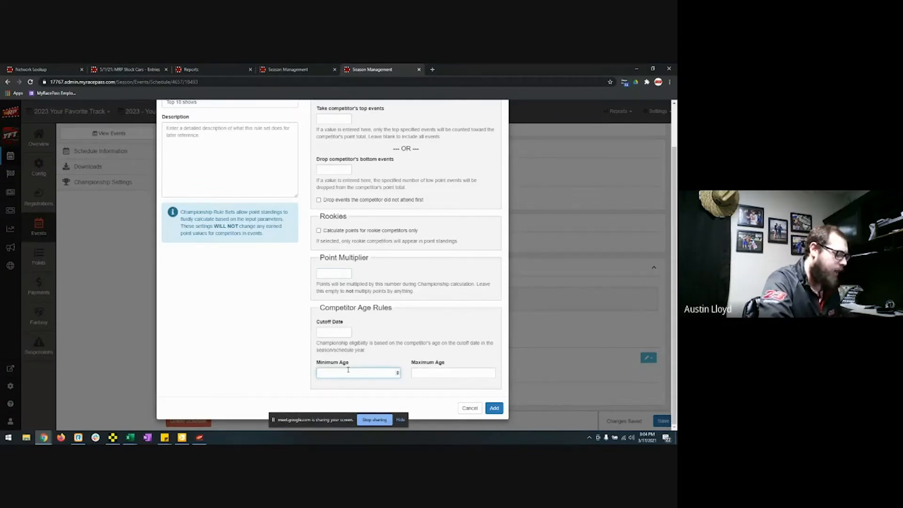
type("55")
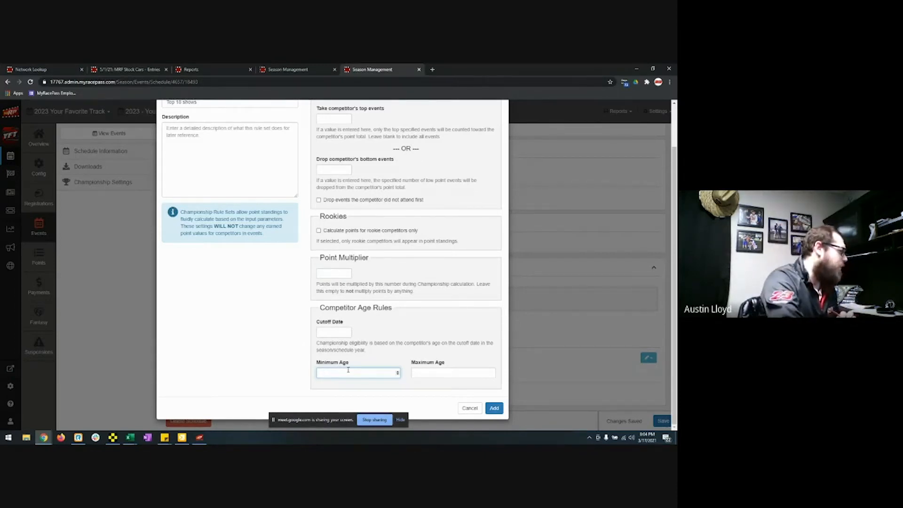
left_click(438, 371)
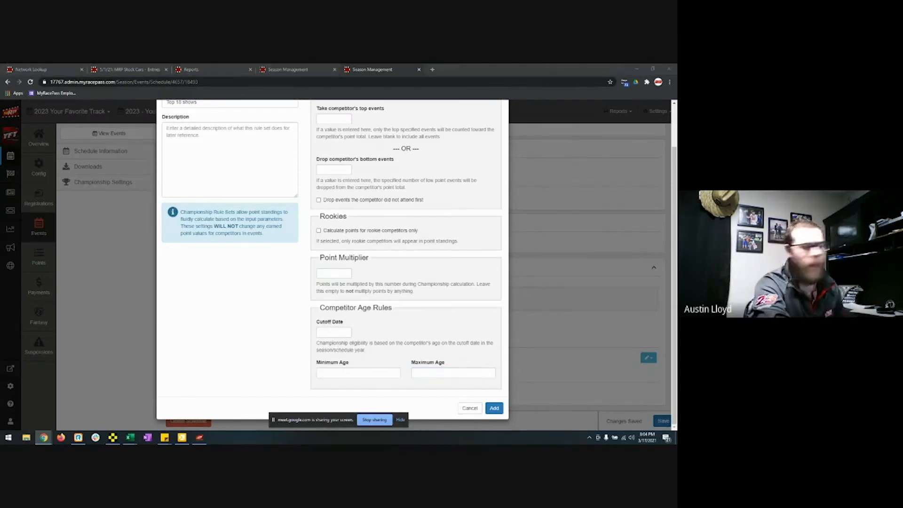
left_click(470, 408)
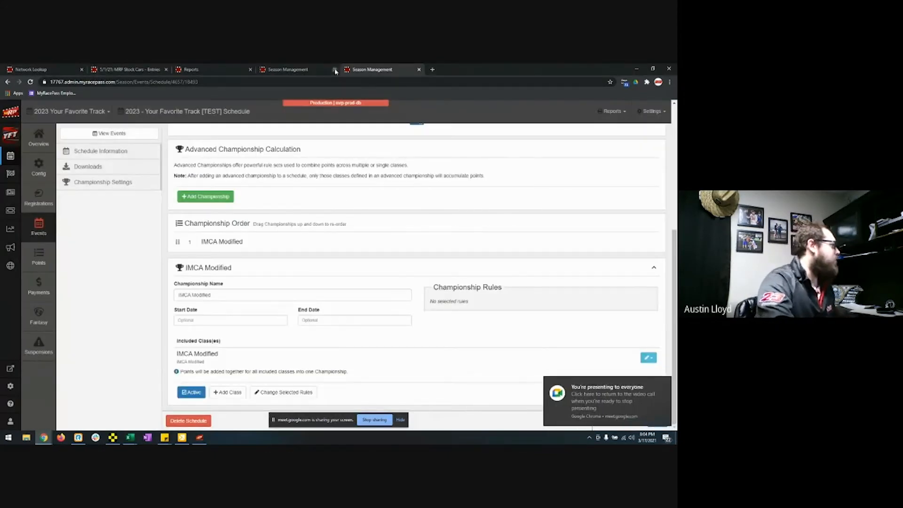
Step: Open the MRP Live page for the 5/1/21 event from the MRP Stock Cars entries
left_click(128, 69)
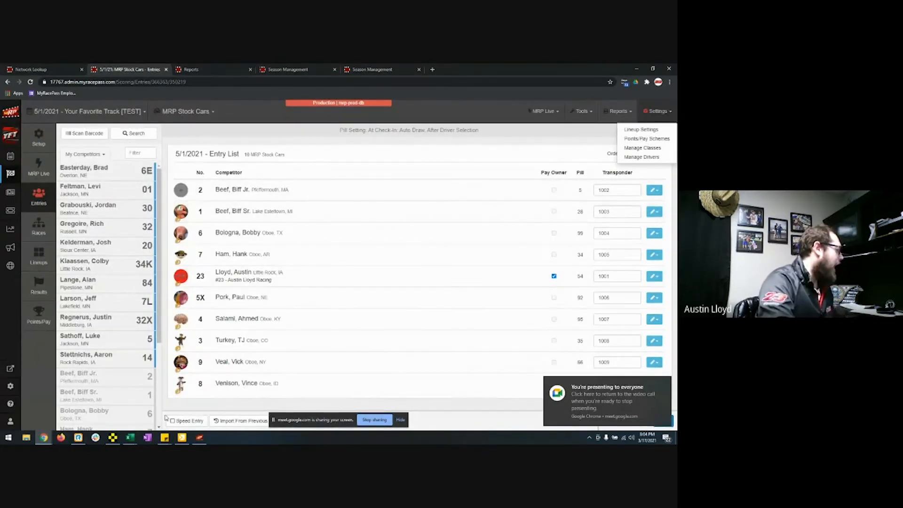
mouse_move(106, 440)
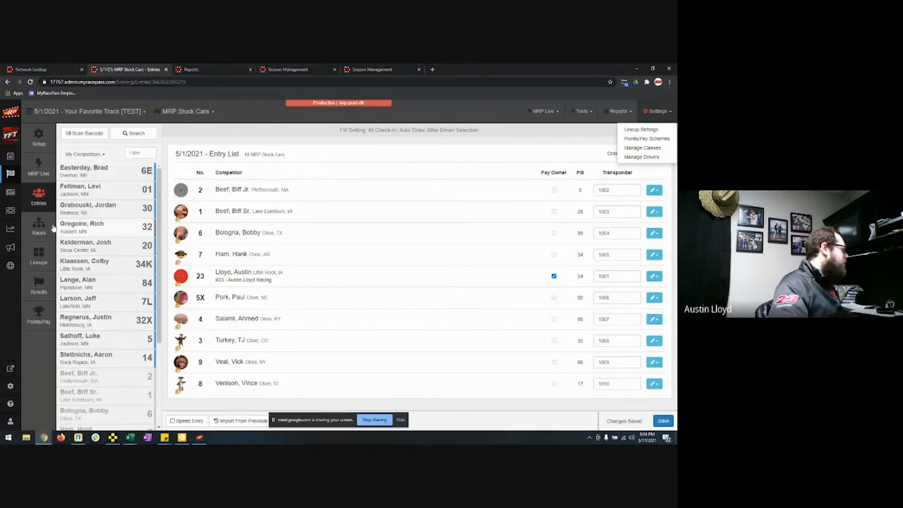
left_click(39, 170)
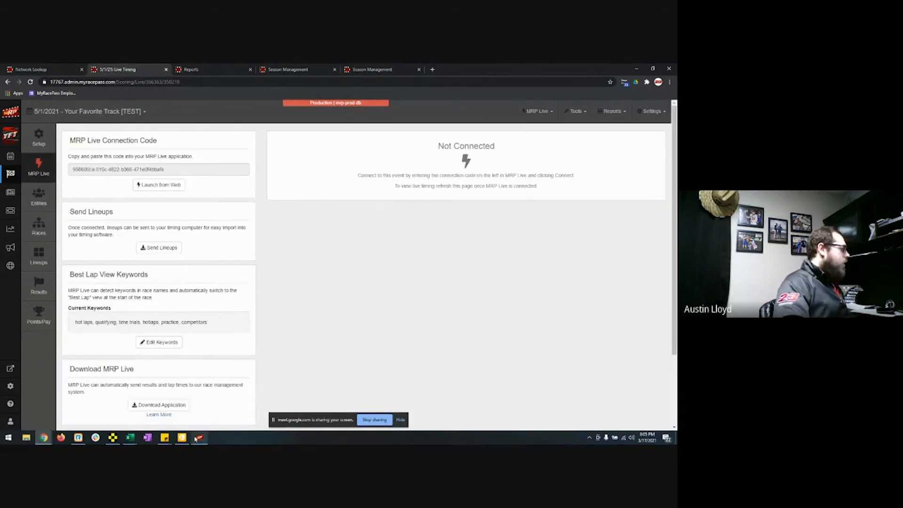
Step: Clear the MRP Live app's race data IP, port and MRP Live Code fields
left_click(200, 438)
left_click_drag(393, 212, 415, 212)
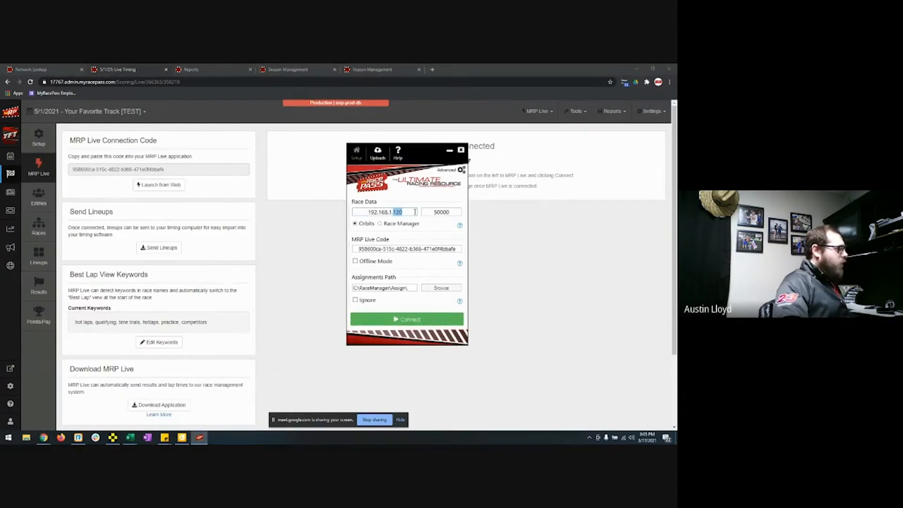
key("BackSpace")
key("BackSpace")
key("BackSpace")
key("BackSpace")
key("BackSpace")
key("BackSpace")
key("BackSpace")
key("BackSpace")
key("BackSpace")
key("BackSpace")
key("BackSpace")
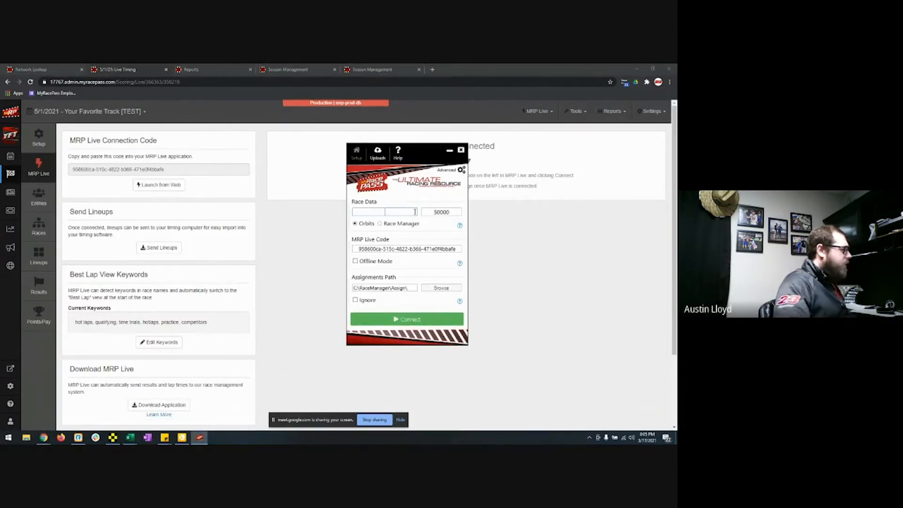
key("Tab")
key("BackSpace")
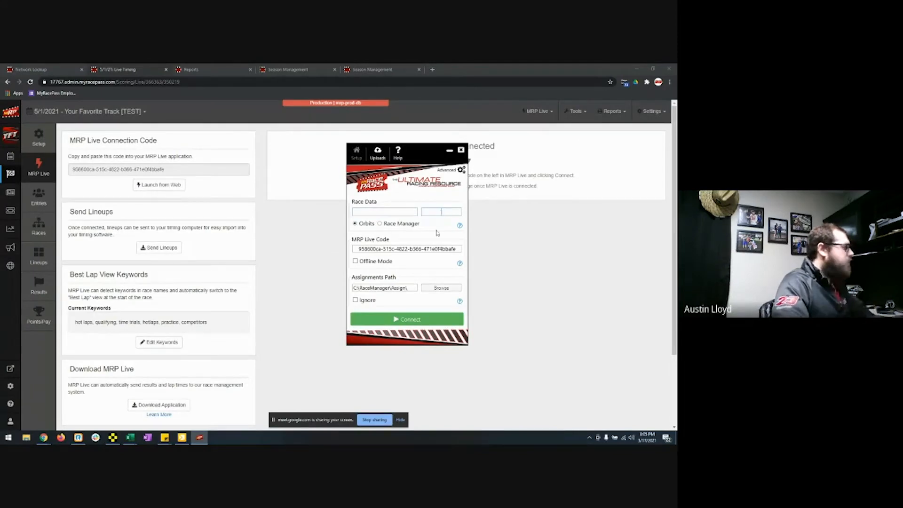
left_click_drag(432, 248, 456, 249)
key("ctrl+a")
key("BackSpace")
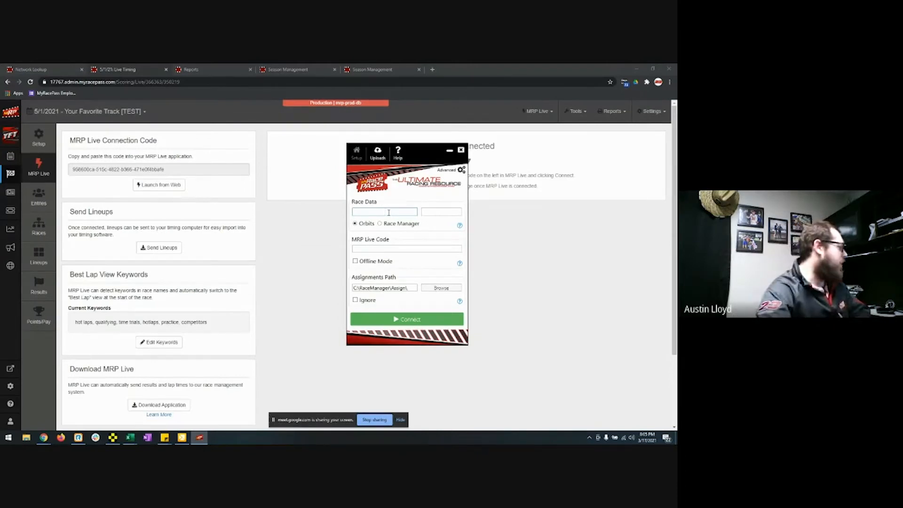
left_click(113, 437)
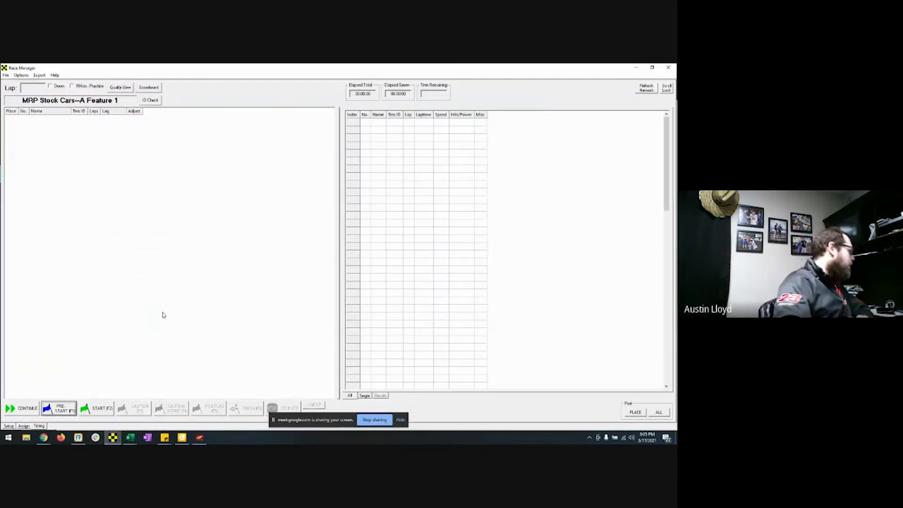
Step: Find the IP 192.168.1.120 in Race Manager's Setup and enter it as MRP Live's race data IP
left_click(24, 426)
left_click(9, 426)
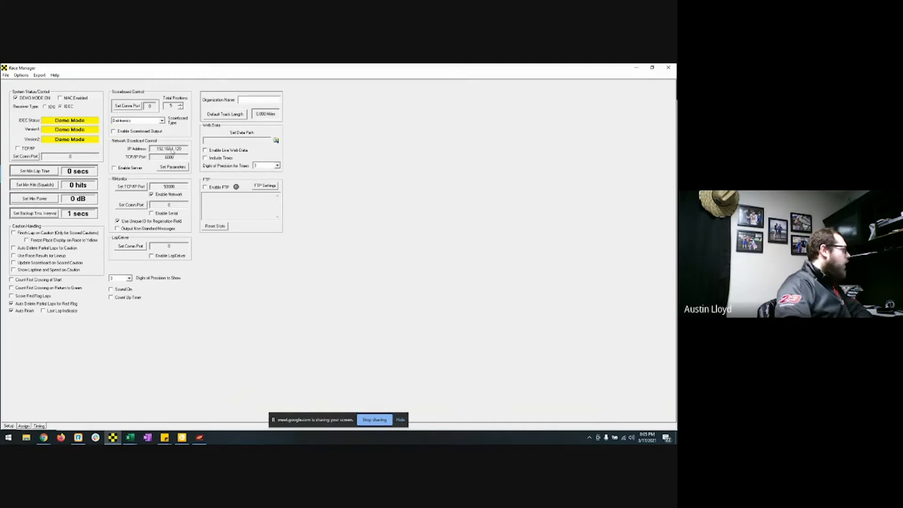
left_click(199, 438)
type("192.168.1.120")
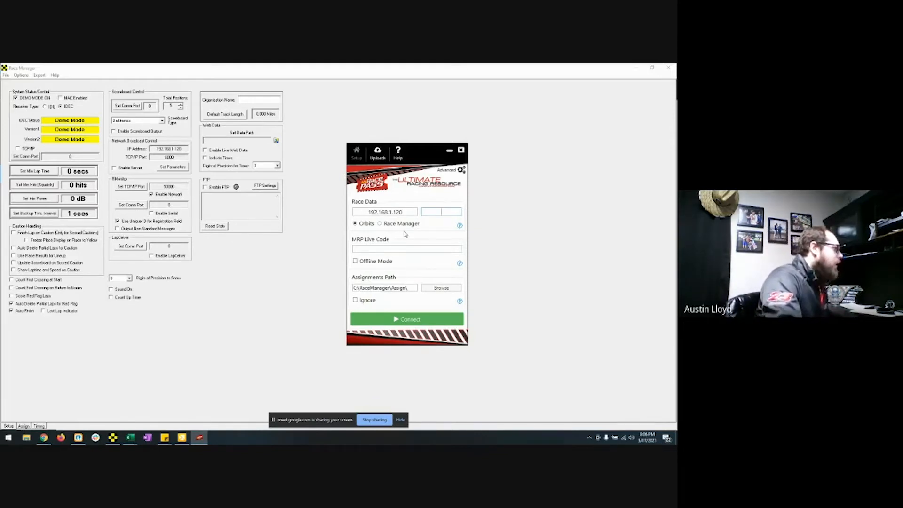
Step: Set MRP Live's race data port to 50000 with Race Manager as the source, then return to the browser
type("50000")
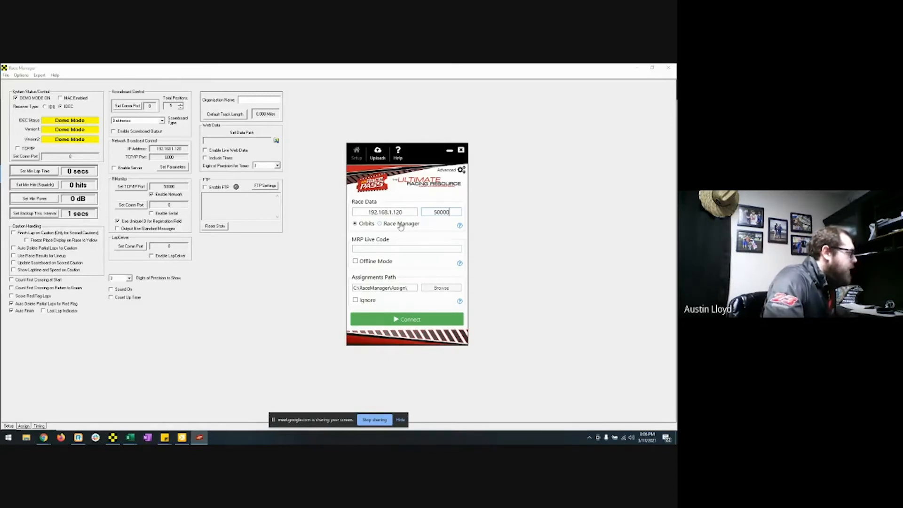
left_click(383, 229)
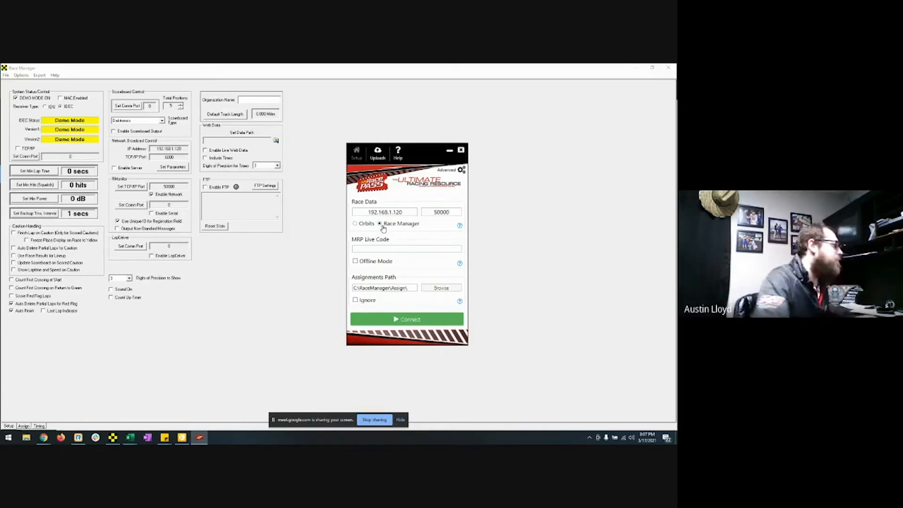
mouse_move(44, 437)
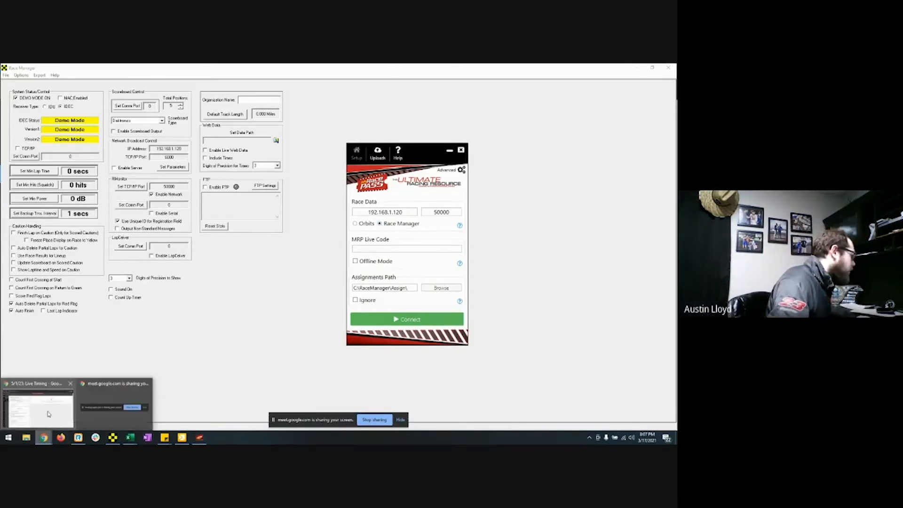
left_click(48, 414)
left_click(200, 438)
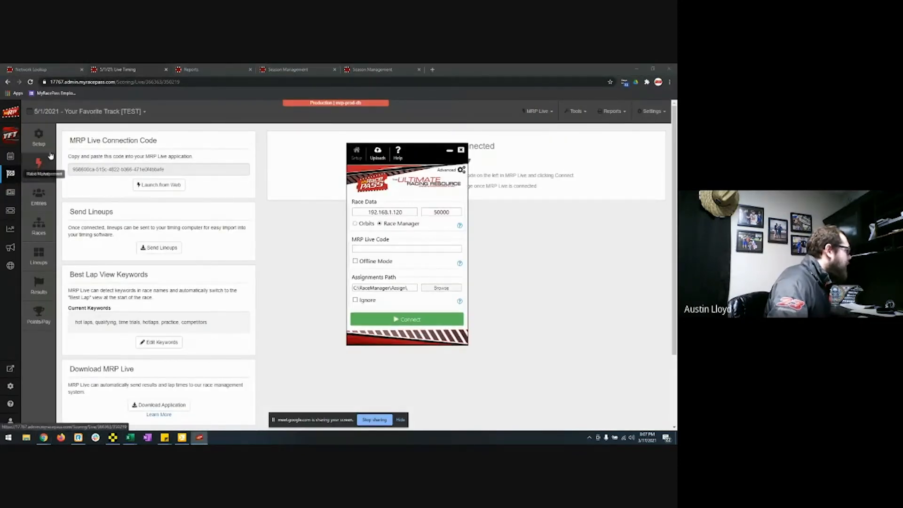
Step: Copy the event's MRP Live connection code from MyRacePass into the MRP Live app's code field
left_click_drag(164, 169, 70, 171)
key("ctrl+c")
left_click(200, 438)
left_click(378, 249)
key("ctrl+v")
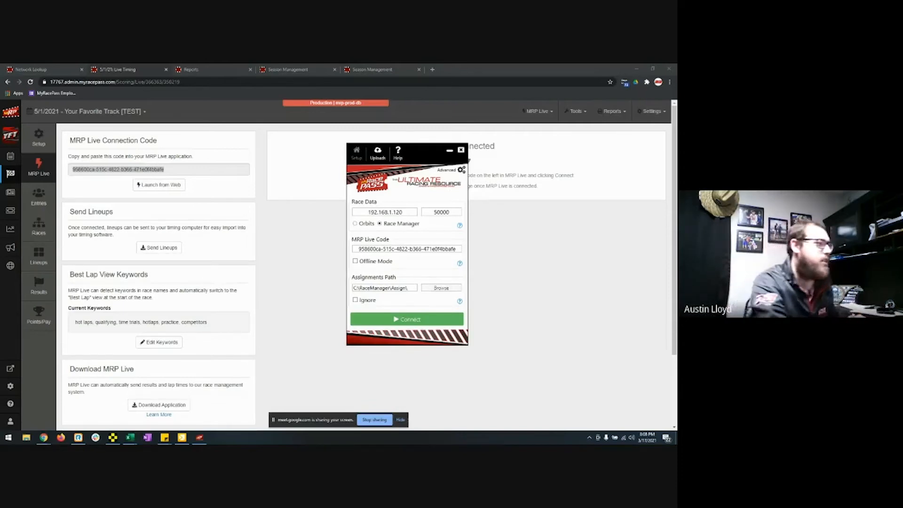
left_click_drag(676, 143, 441, 144)
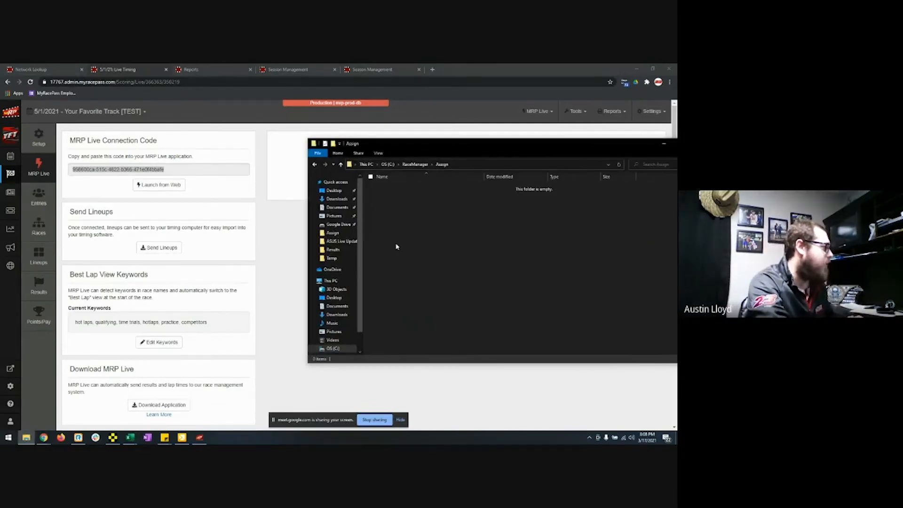
left_click_drag(477, 145, 676, 145)
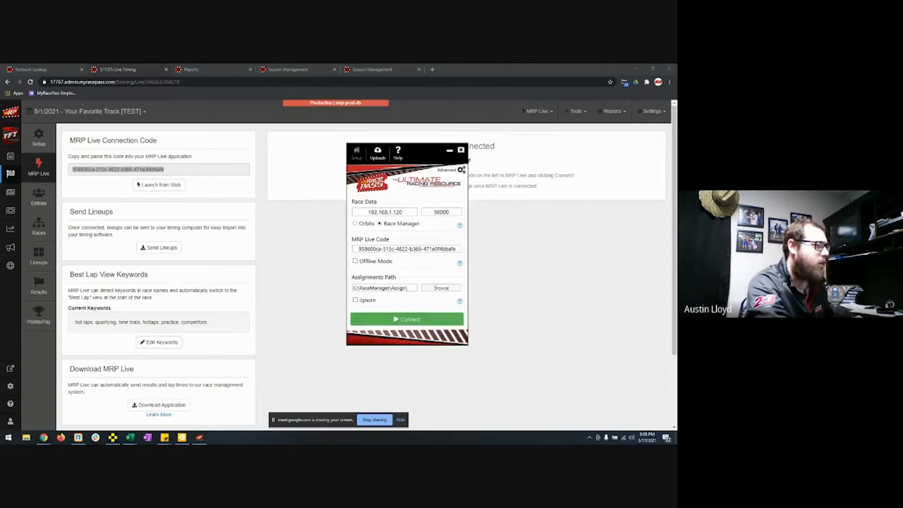
Step: Attempt to connect MRP Live and dismiss the No RMonitor Broadcast Found warning
left_click(425, 320)
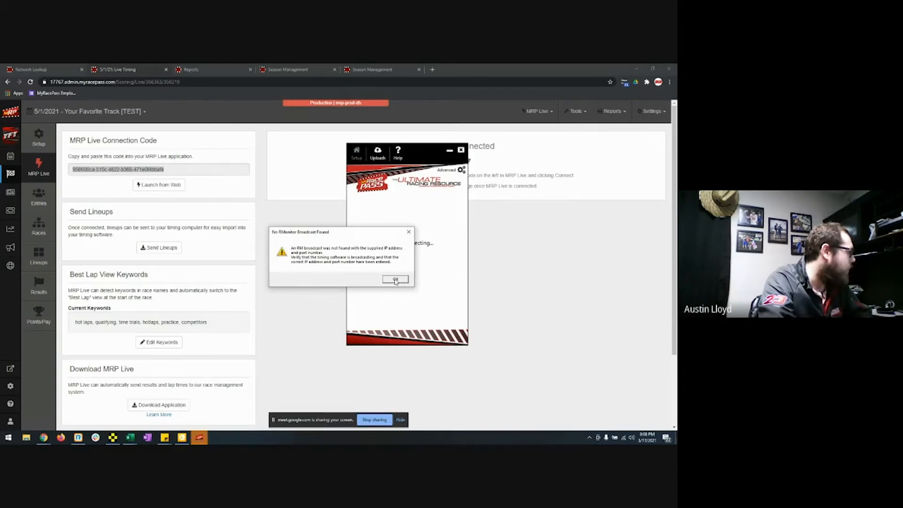
left_click(395, 280)
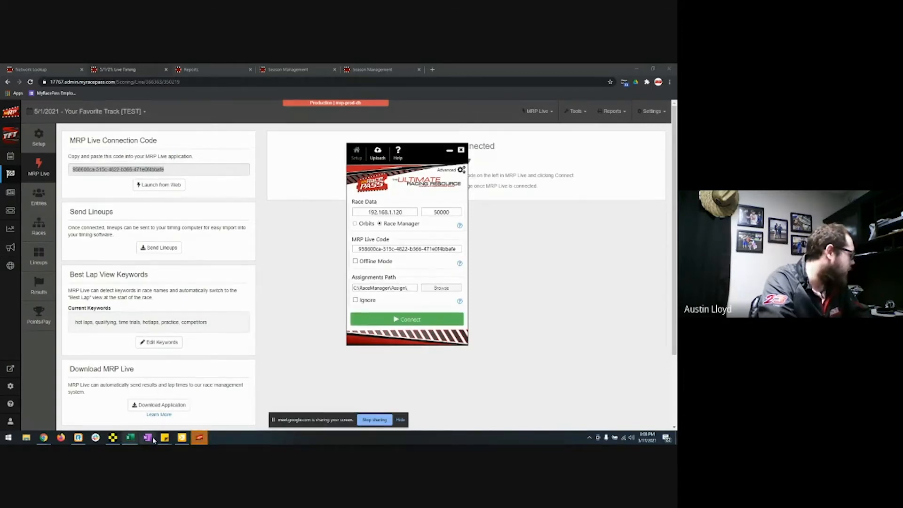
left_click(111, 441)
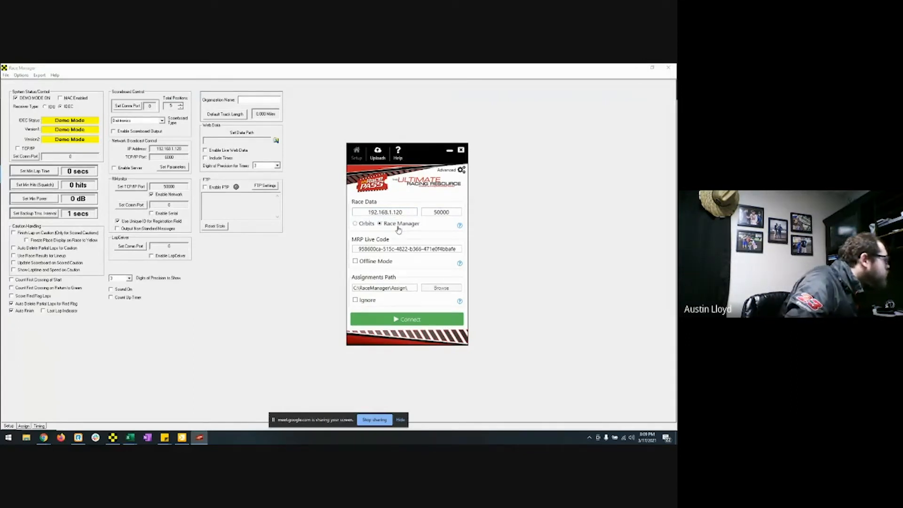
left_click(40, 426)
left_click(9, 426)
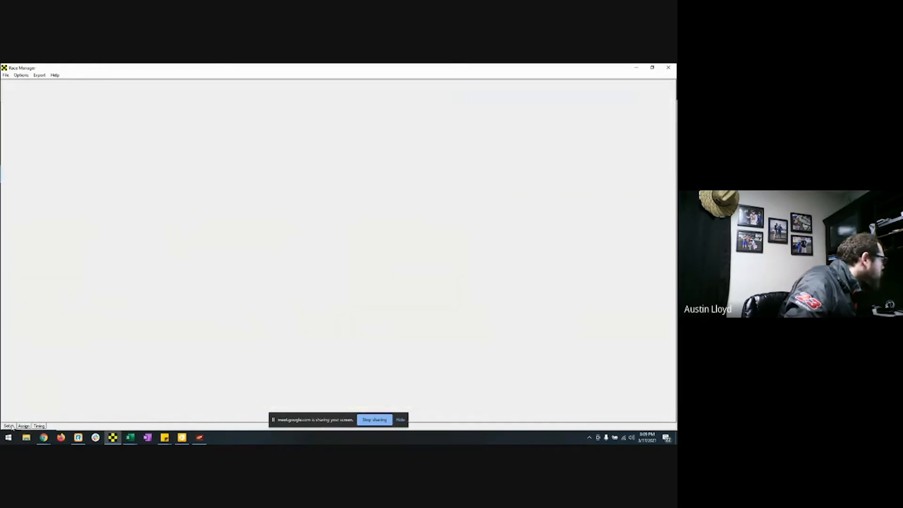
left_click(199, 437)
Step: Retry the connection, dismiss the warning again, and blank the Race Data IP field
left_click(396, 320)
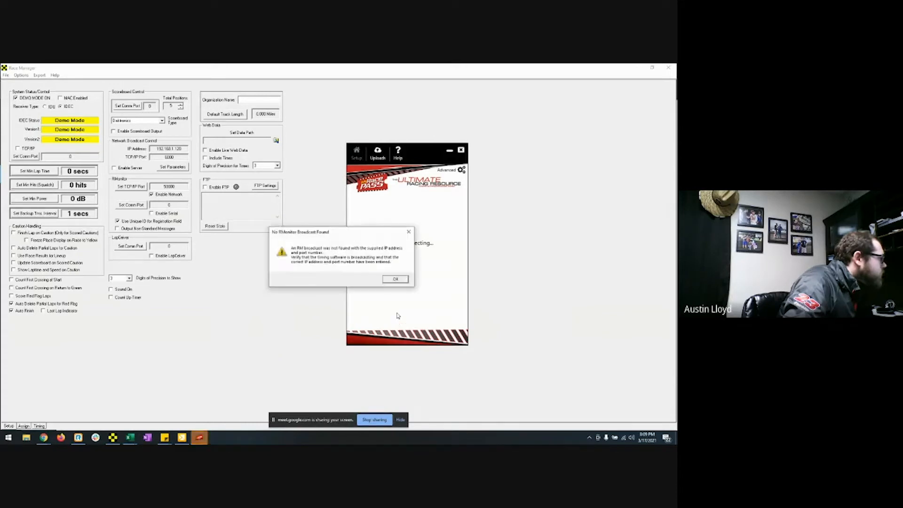
left_click(396, 279)
double_click(415, 211)
key("BackSpace")
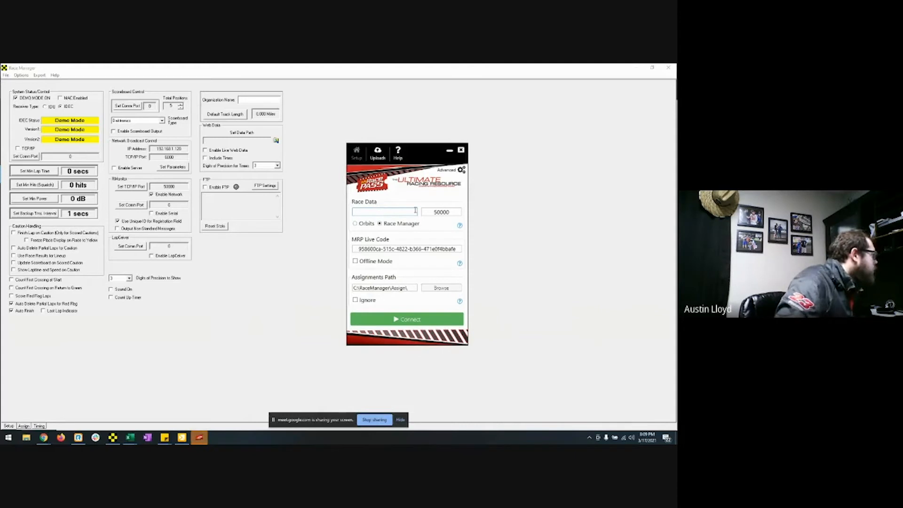
Step: Set Race Data to IP 192.168.1.120 and port 50000, retrying the connection
type("192.168.1.120")
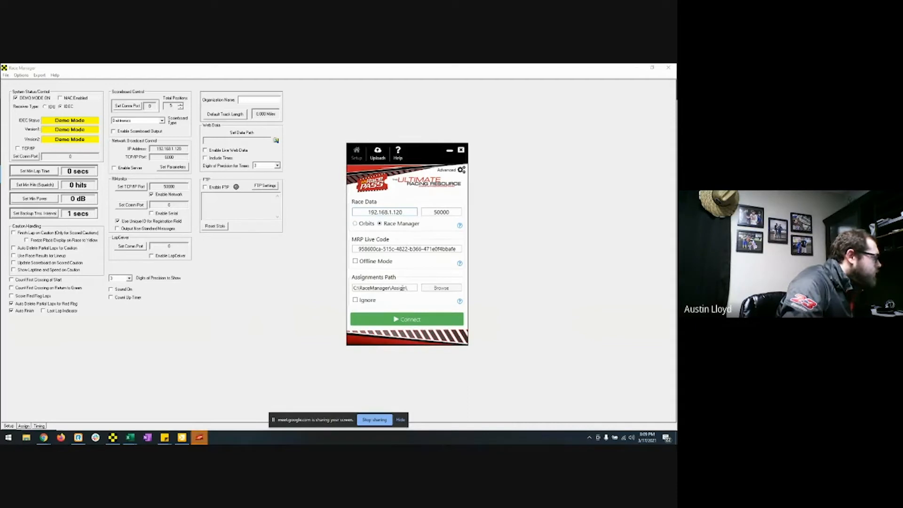
left_click(403, 320)
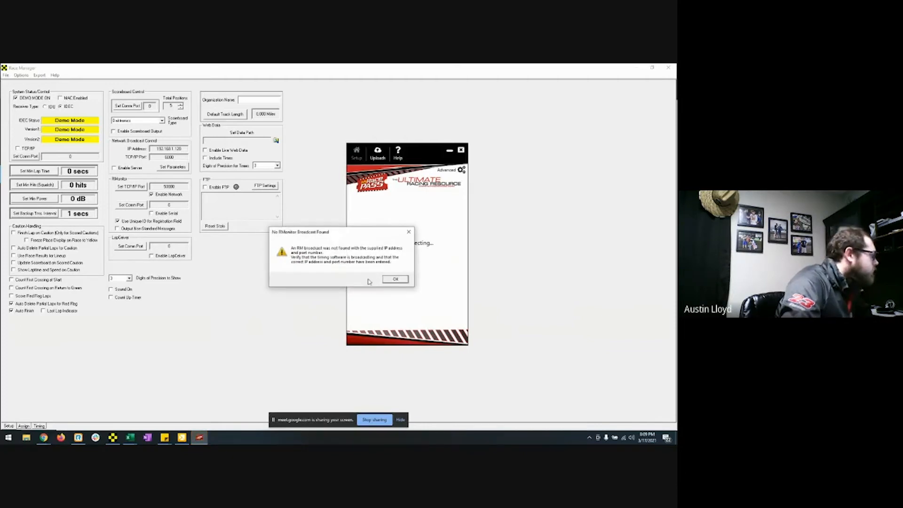
left_click(395, 279)
left_click_drag(461, 212, 434, 214)
type("50000")
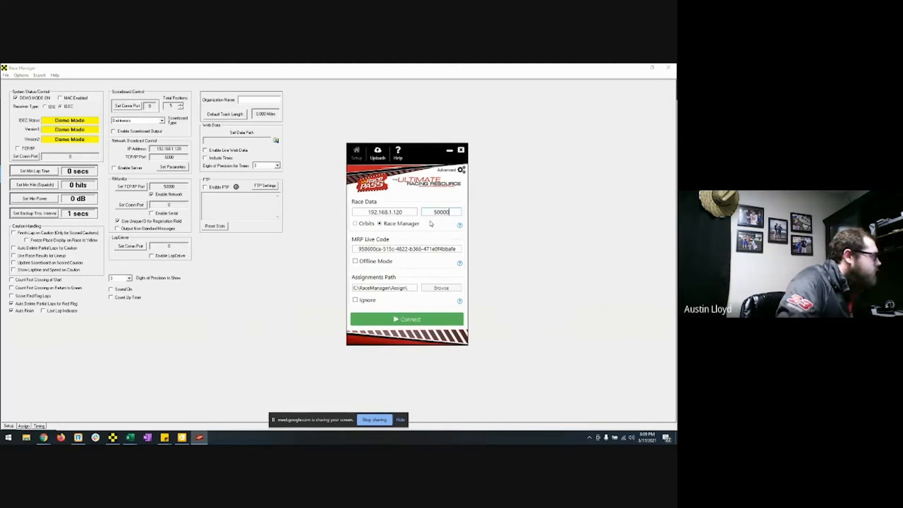
left_click(405, 319)
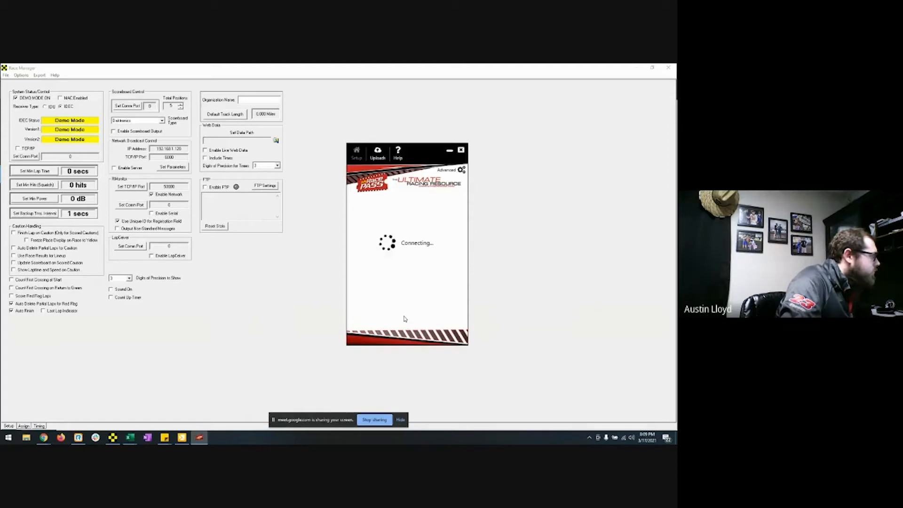
left_click(395, 278)
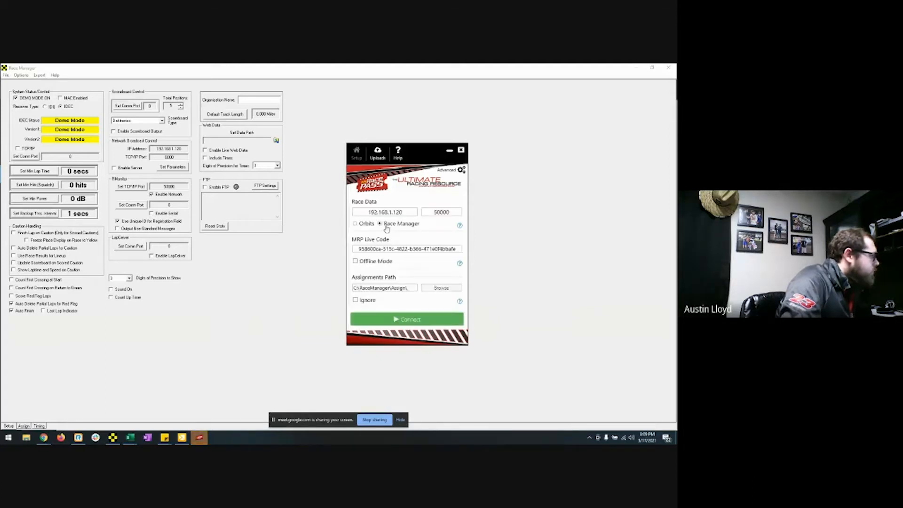
left_click(412, 318)
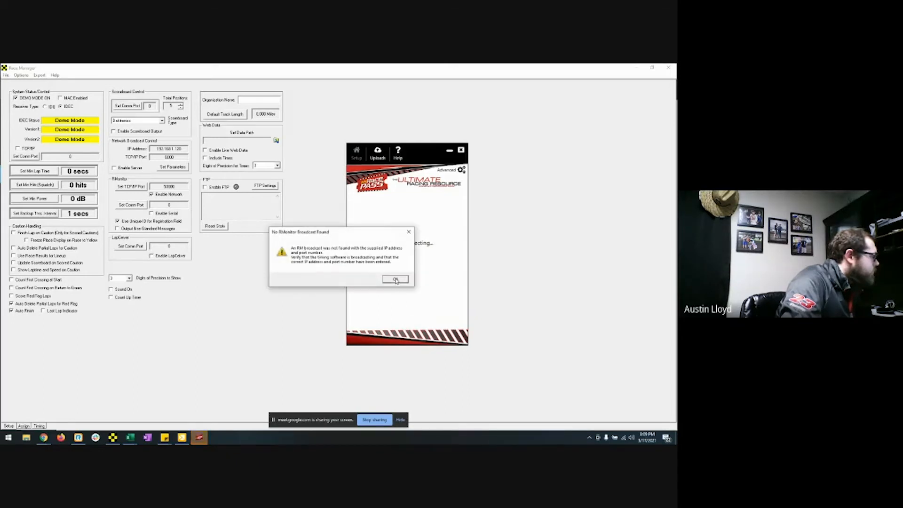
left_click(395, 279)
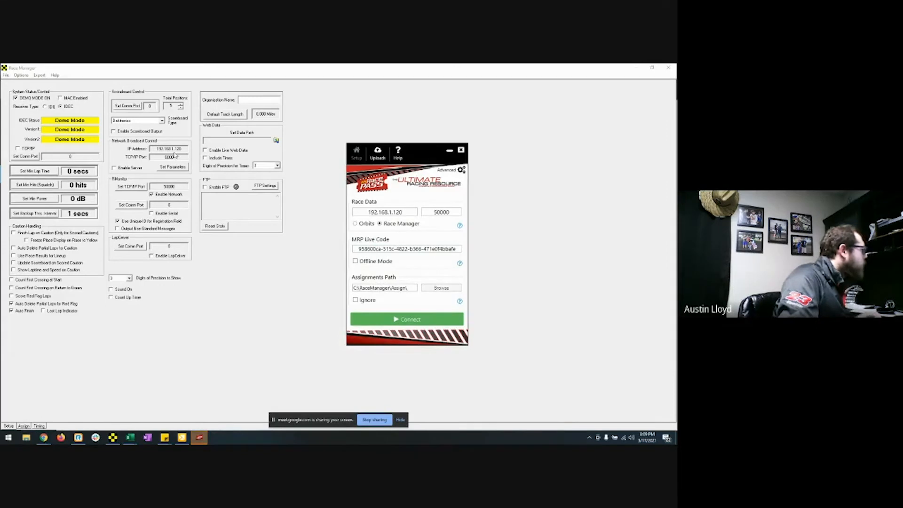
Step: Copy the connection code from the MRP Live web page into the MRP Live Code field and retry
left_click(188, 150)
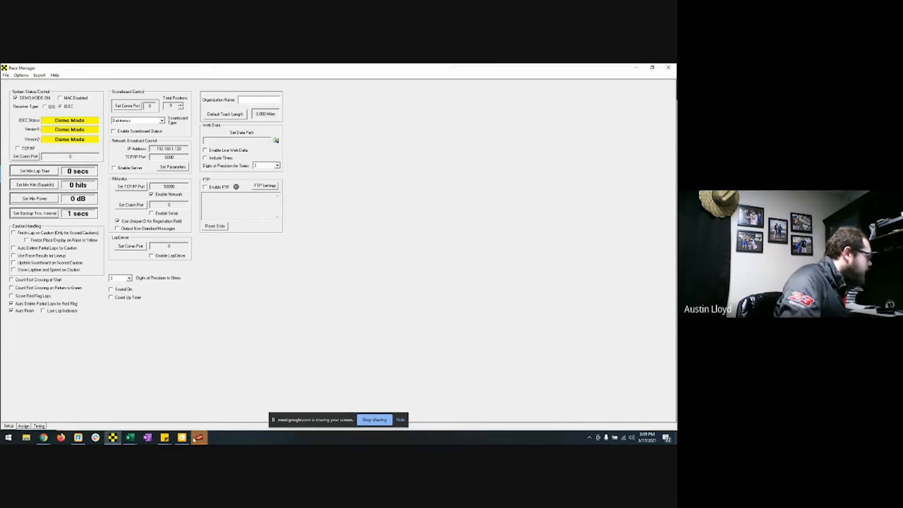
left_click(200, 438)
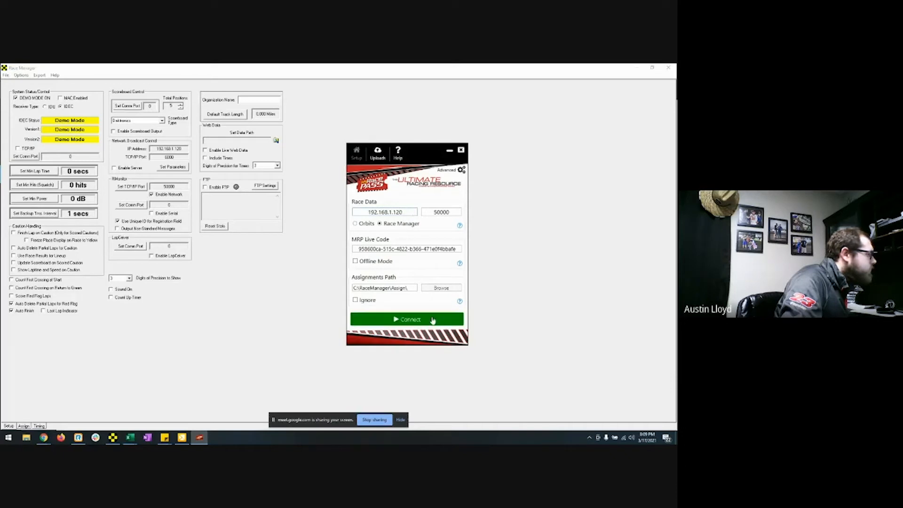
left_click(634, 71)
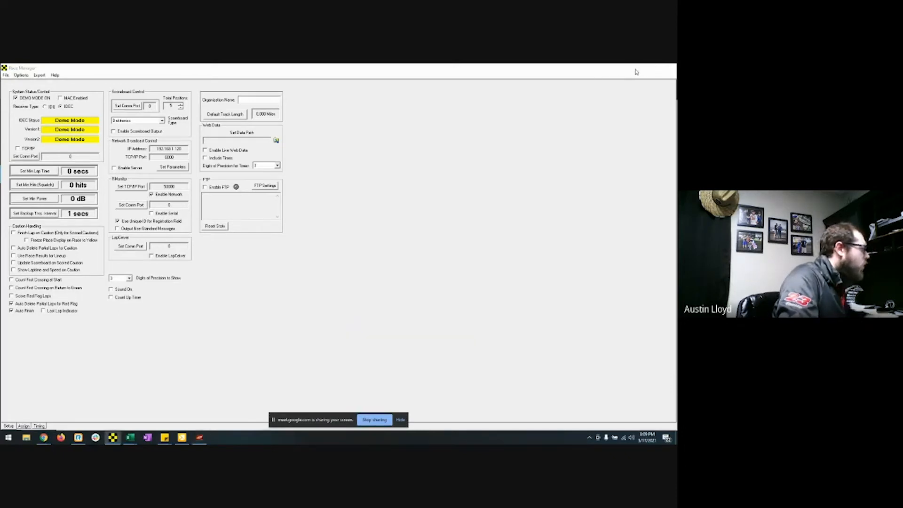
left_click(180, 170)
left_click_drag(180, 170, 71, 169)
key("ctrl+c")
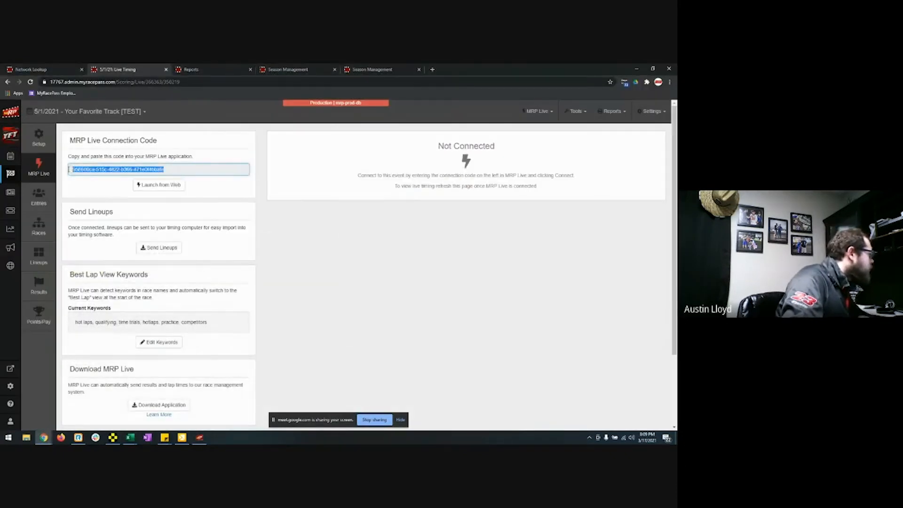
left_click(199, 437)
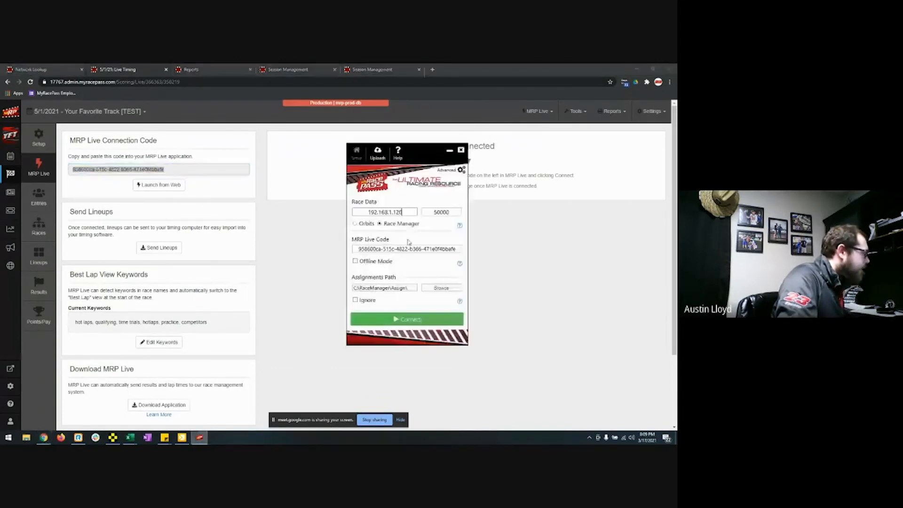
left_click_drag(409, 249, 337, 253)
key("ctrl+v")
left_click(420, 322)
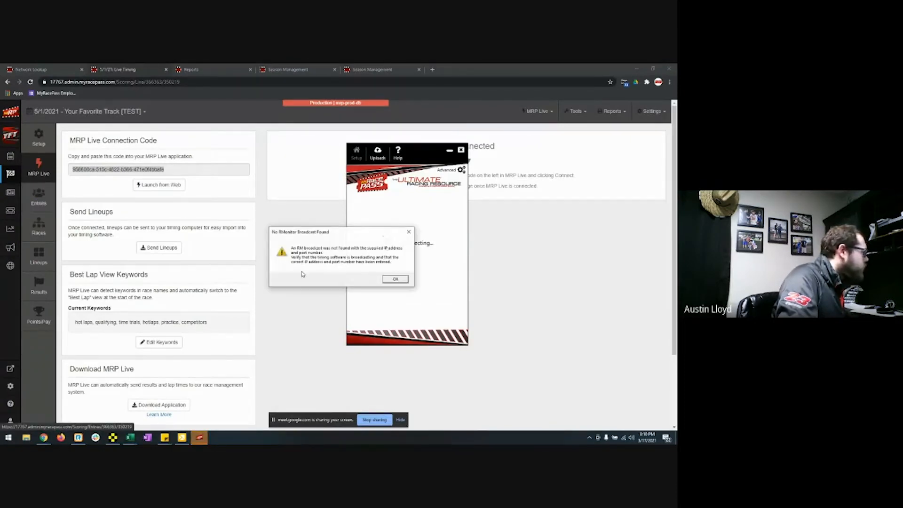
left_click(394, 279)
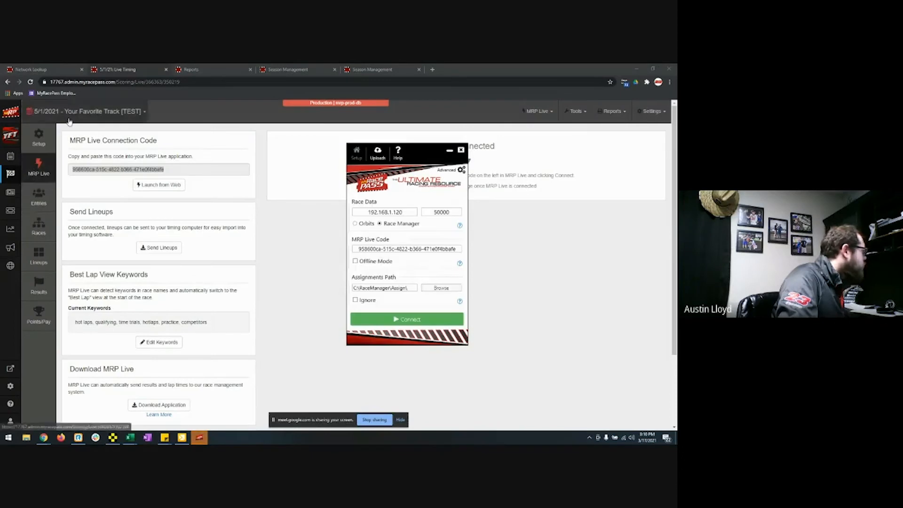
left_click(44, 234)
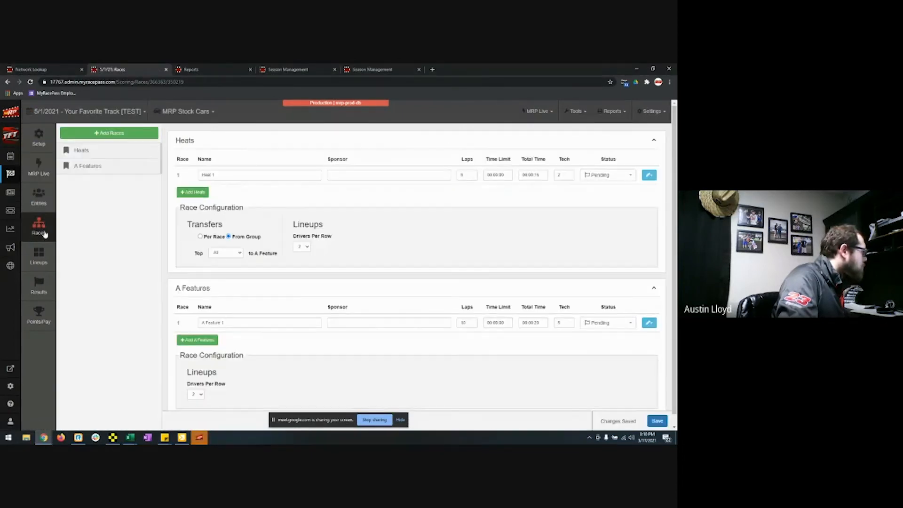
Step: Check the event's Lineups, Results and Races pages, then retry the MRP Live connection
scroll(177, 278, "down", 1)
left_click(39, 254)
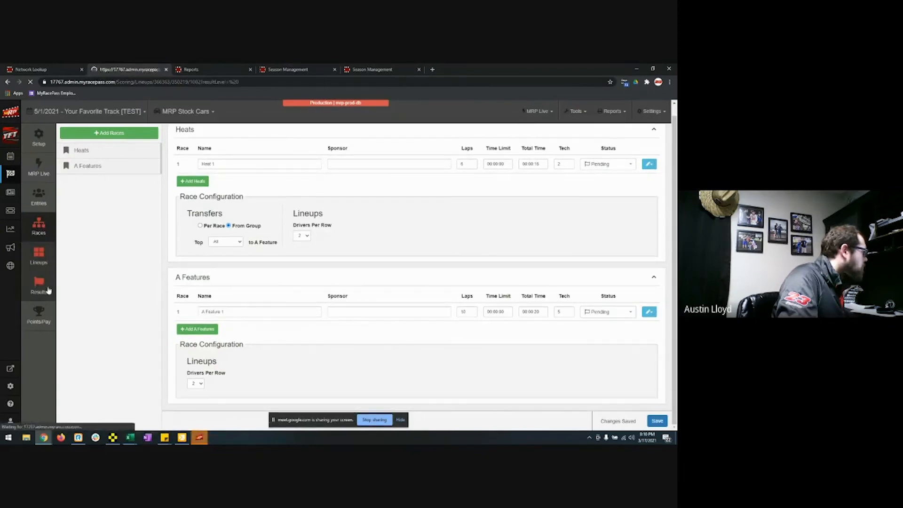
left_click(48, 291)
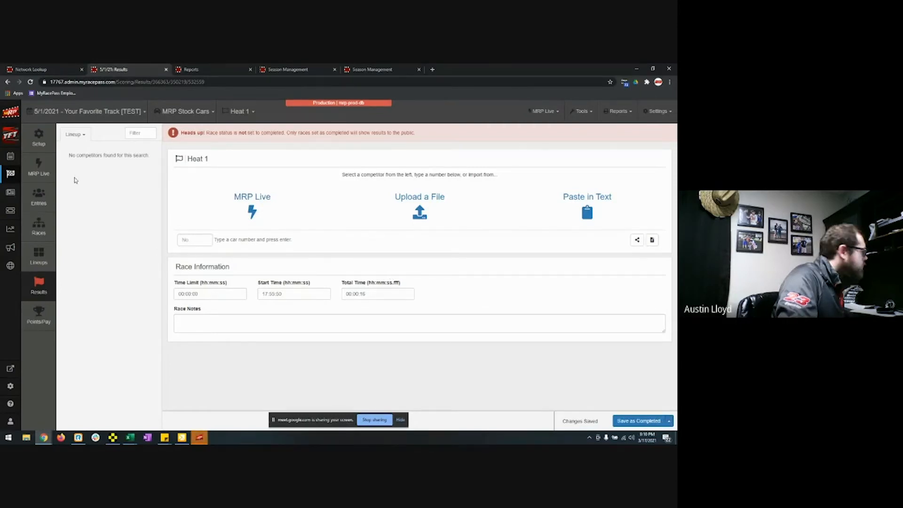
left_click(39, 227)
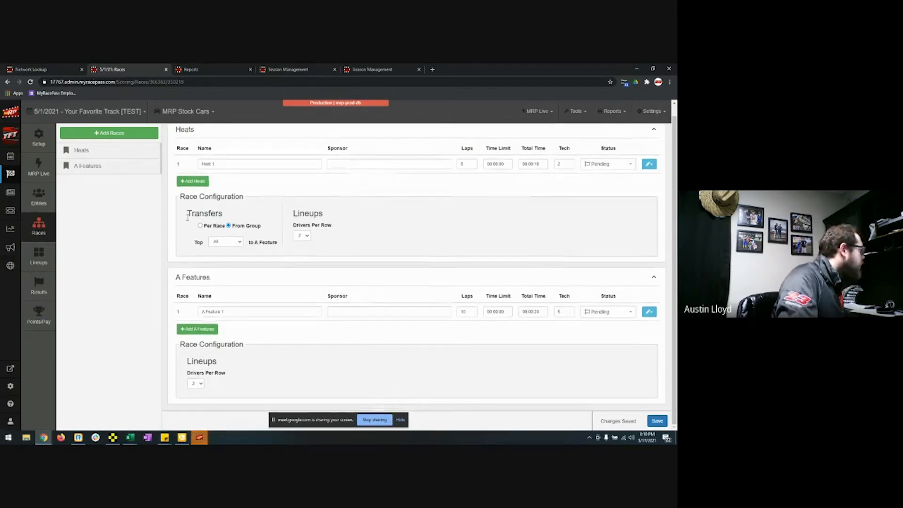
left_click(201, 437)
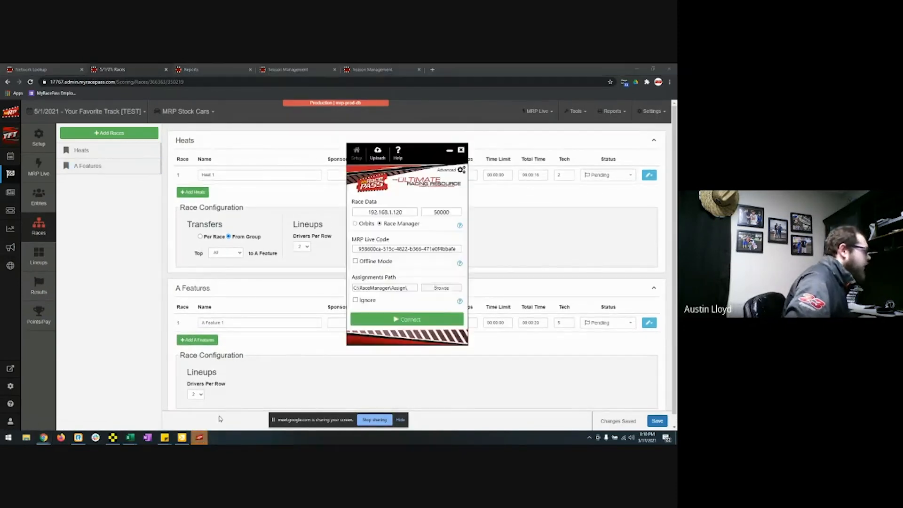
left_click(402, 320)
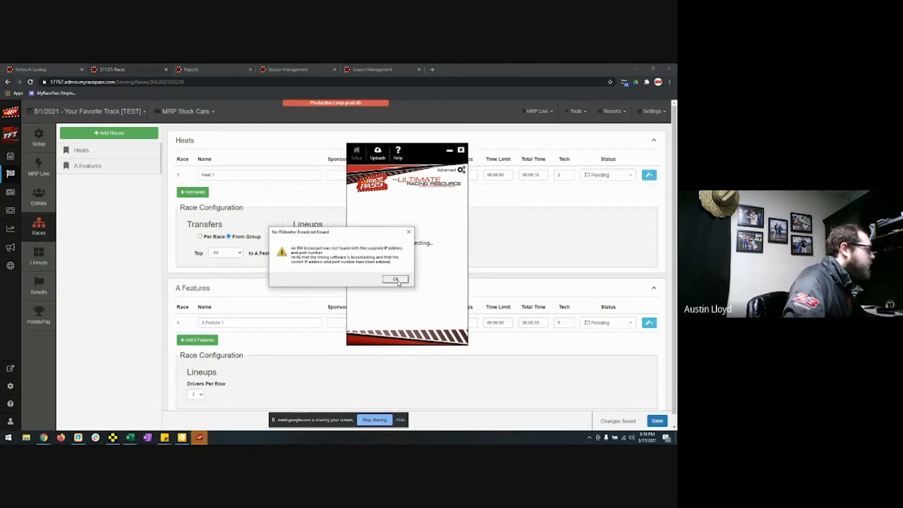
left_click(395, 280)
Step: Switch to the 5/8/2021 event and back to 5/1/2021, then reload the Races page
left_click(47, 112)
left_click(56, 141)
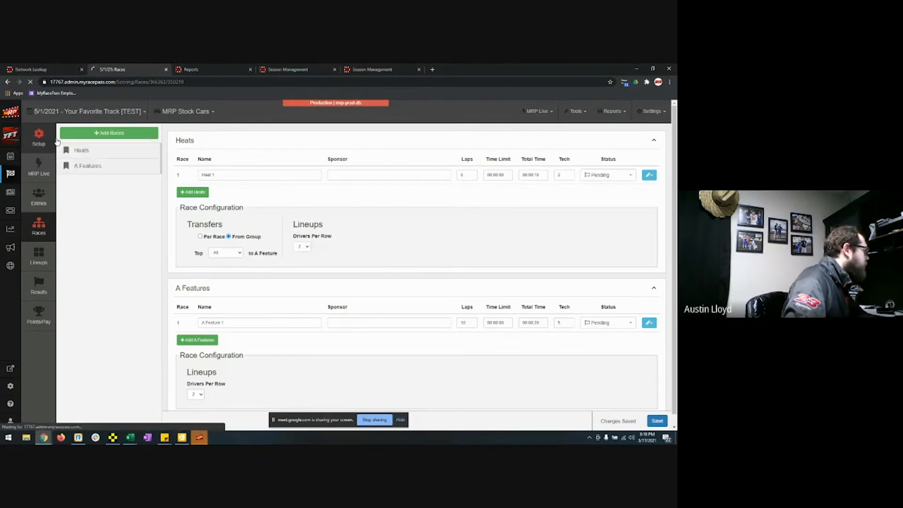
left_click(71, 112)
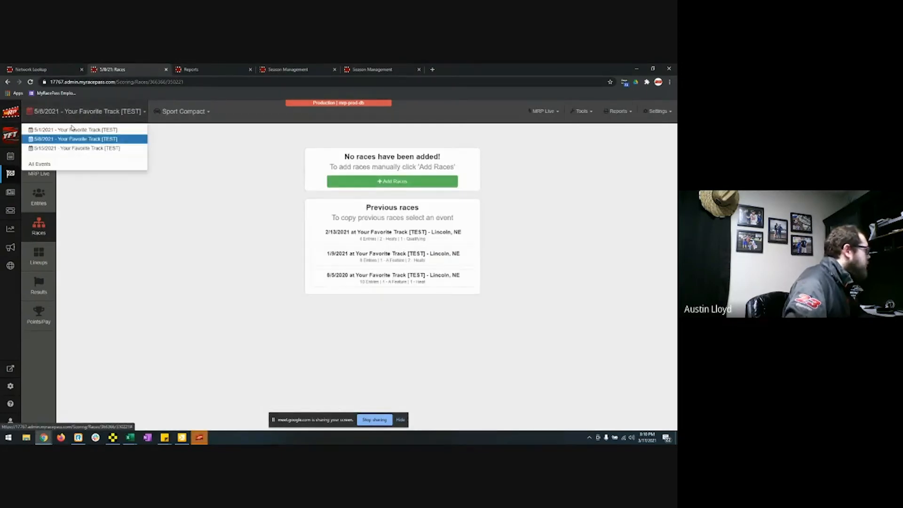
left_click(72, 129)
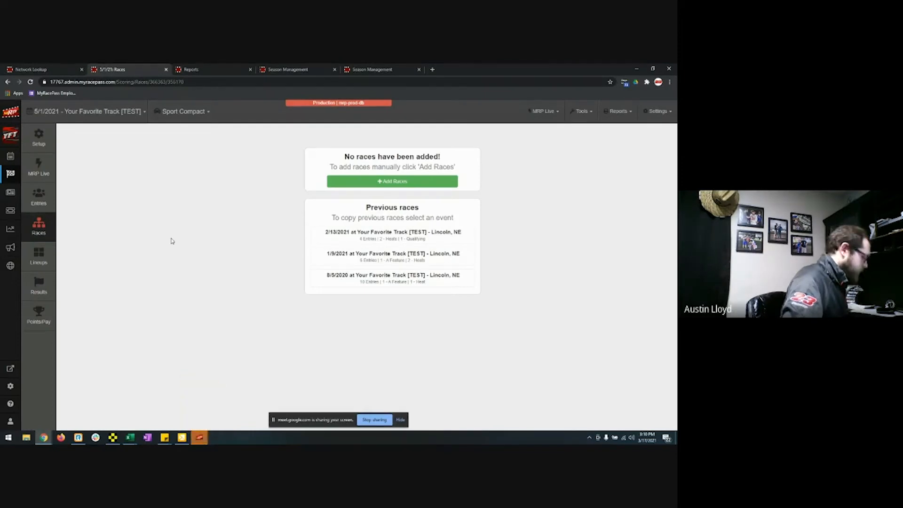
key("F5")
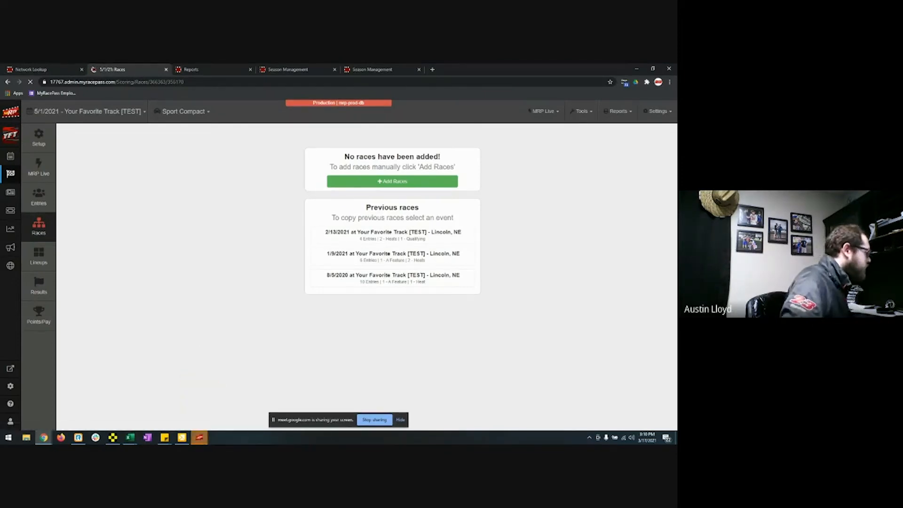
key("alt+Tab")
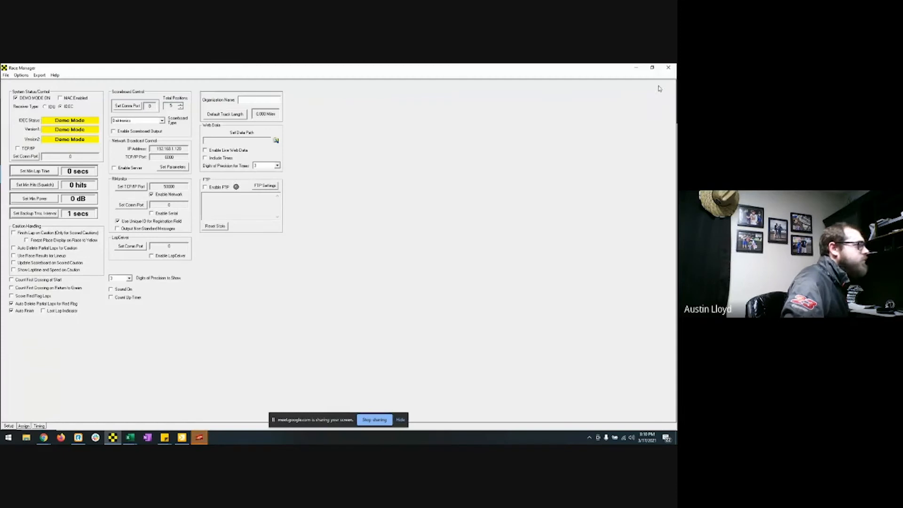
key("alt+Tab")
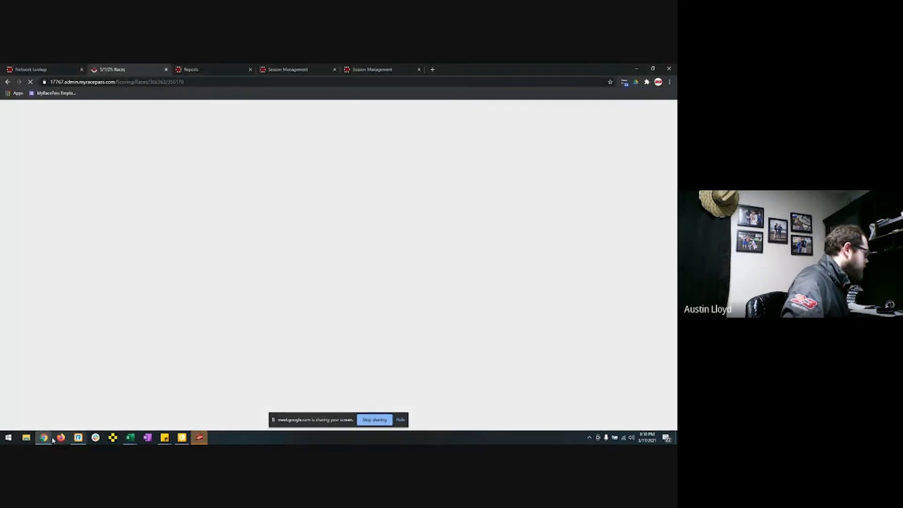
Step: Launch Race Manager by searching 'race', then set it aside
left_click(7, 440)
type("race")
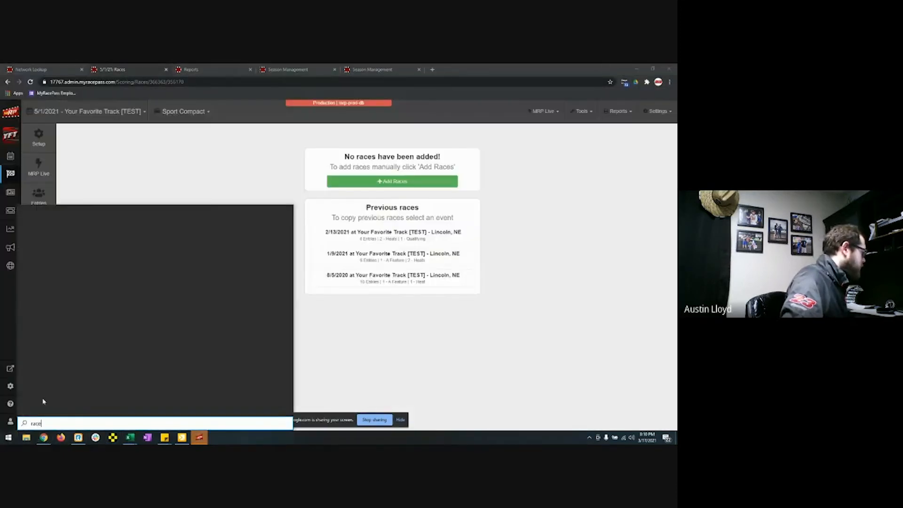
left_click(68, 248)
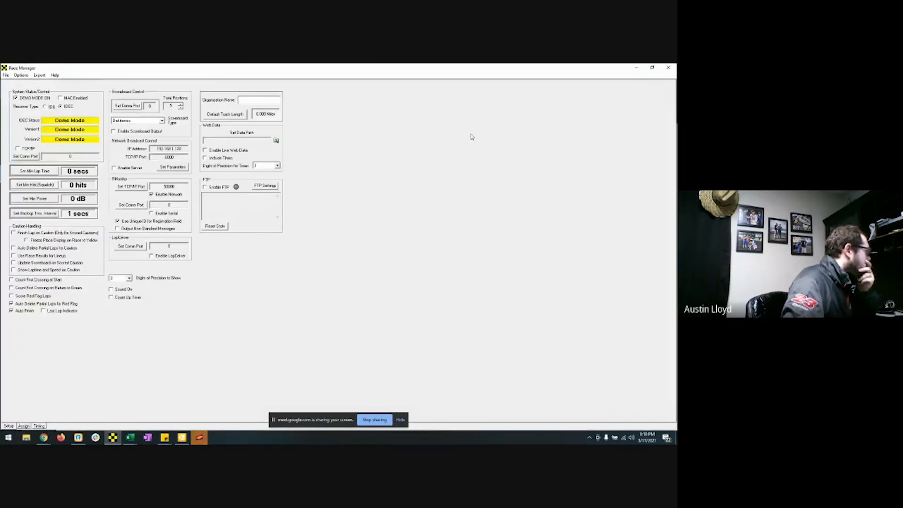
left_click(637, 68)
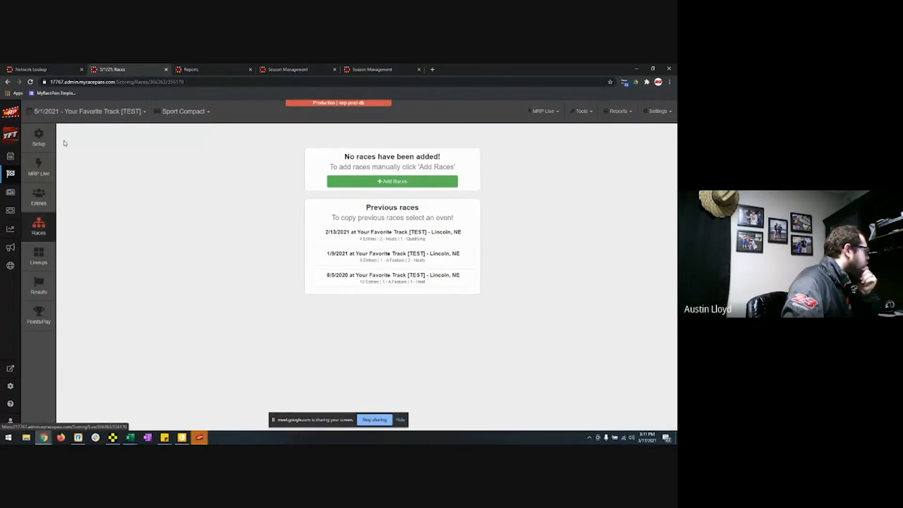
Step: Select the MRP Stock Cars class and open its MRP Live page with the connection code
left_click(165, 115)
left_click(179, 139)
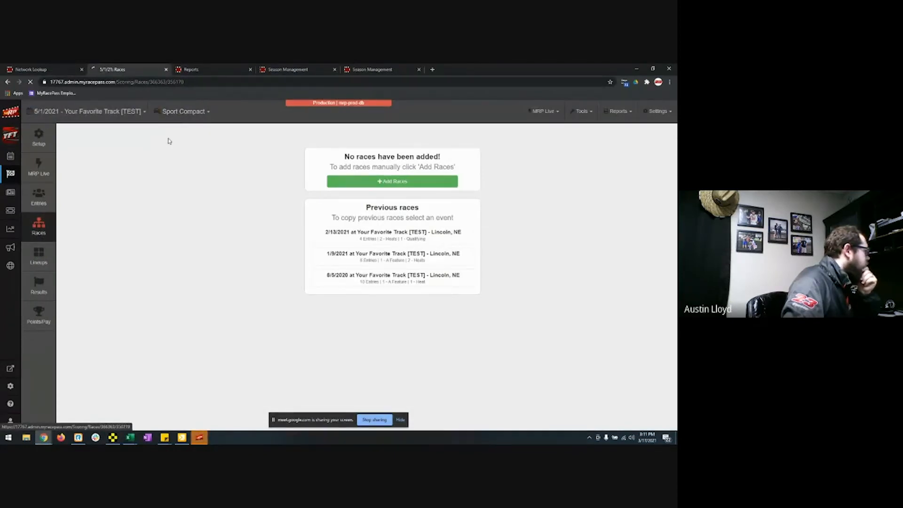
left_click(39, 168)
left_click(179, 170)
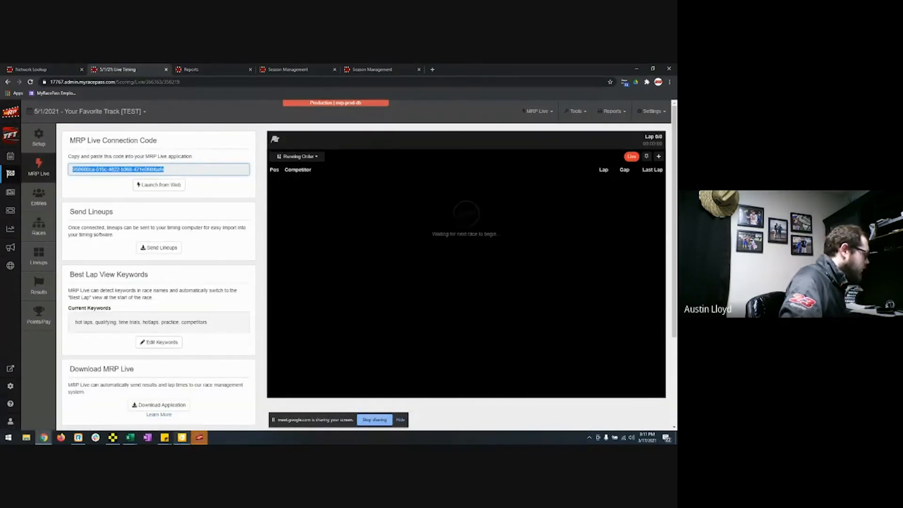
Step: Launch MRP Live from the web, cancel the duplicate instance, and reopen it connected to Race Manager
left_click(200, 437)
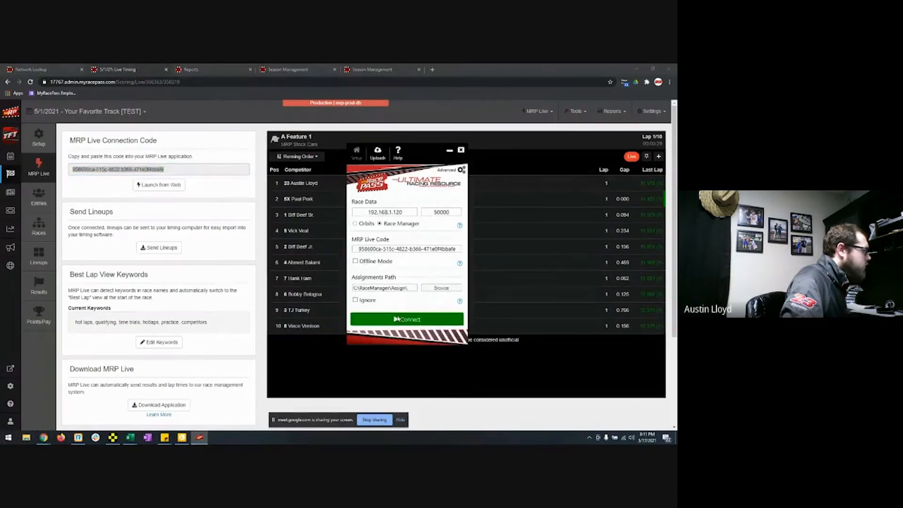
left_click(397, 319)
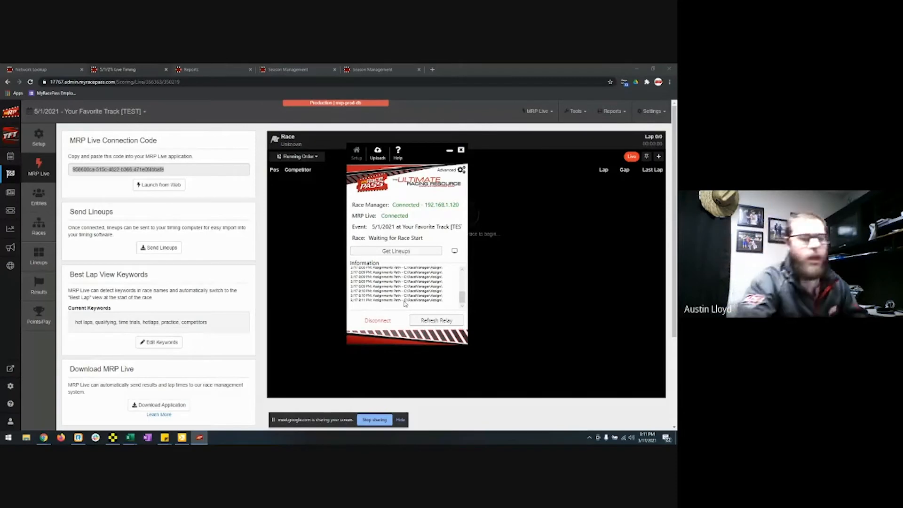
left_click(153, 188)
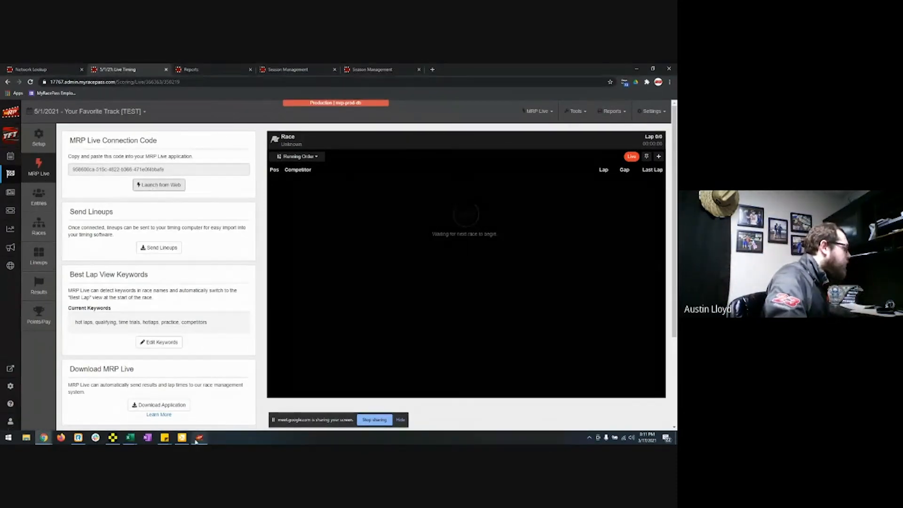
mouse_move(199, 439)
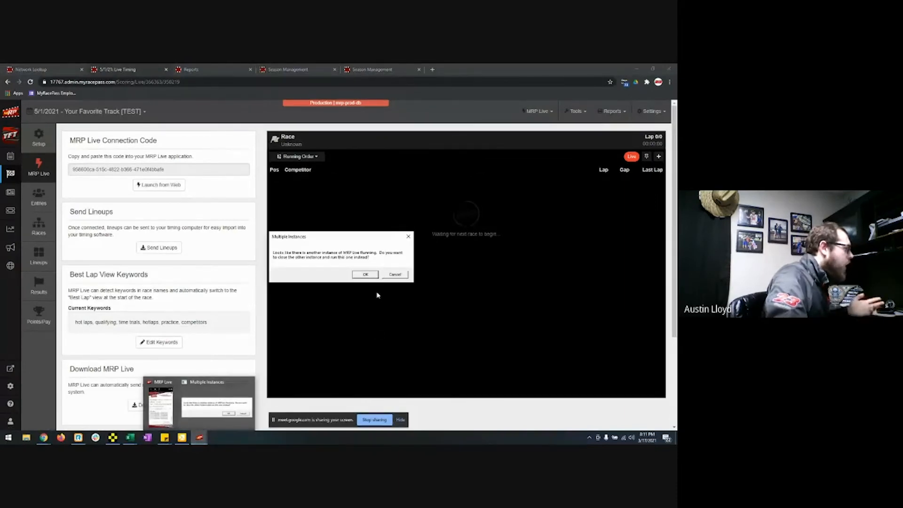
left_click(394, 275)
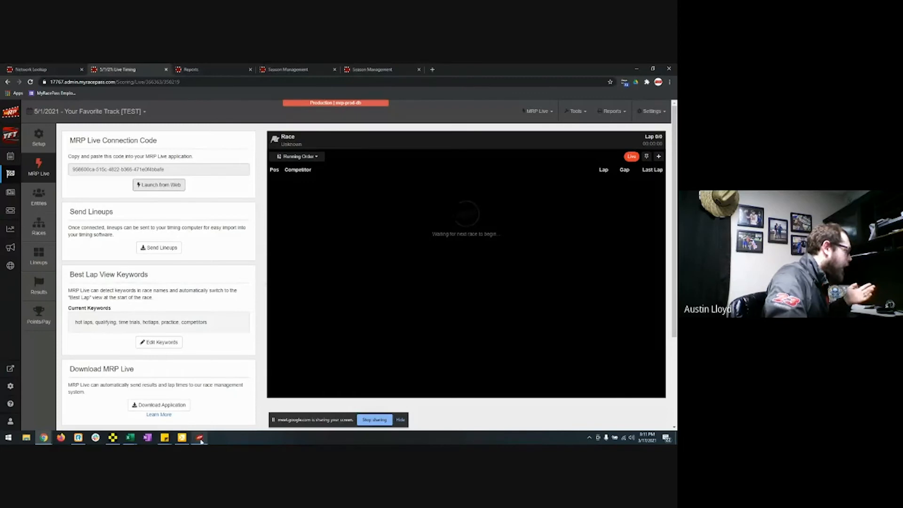
left_click(366, 279)
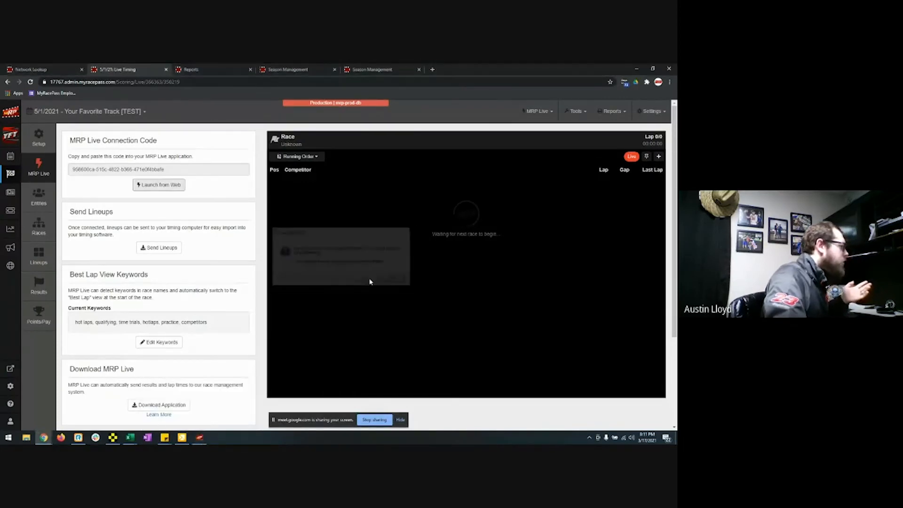
left_click(200, 437)
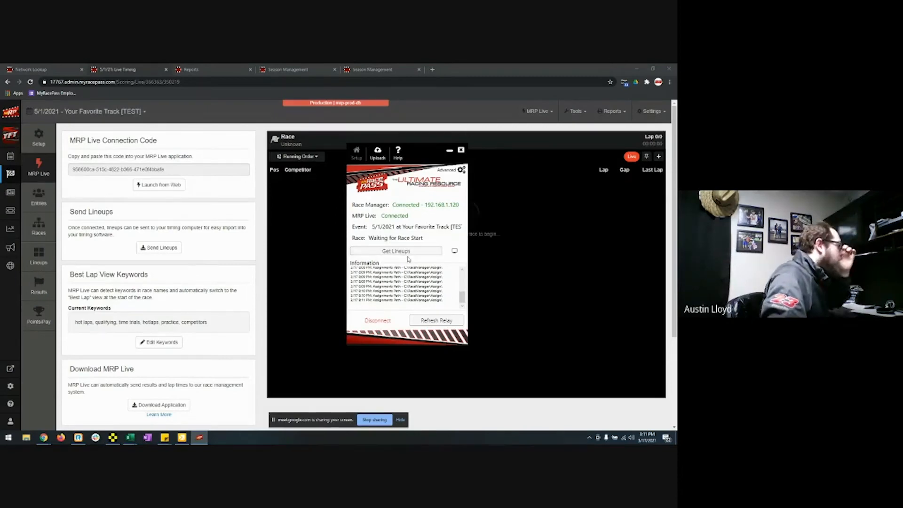
left_click(40, 234)
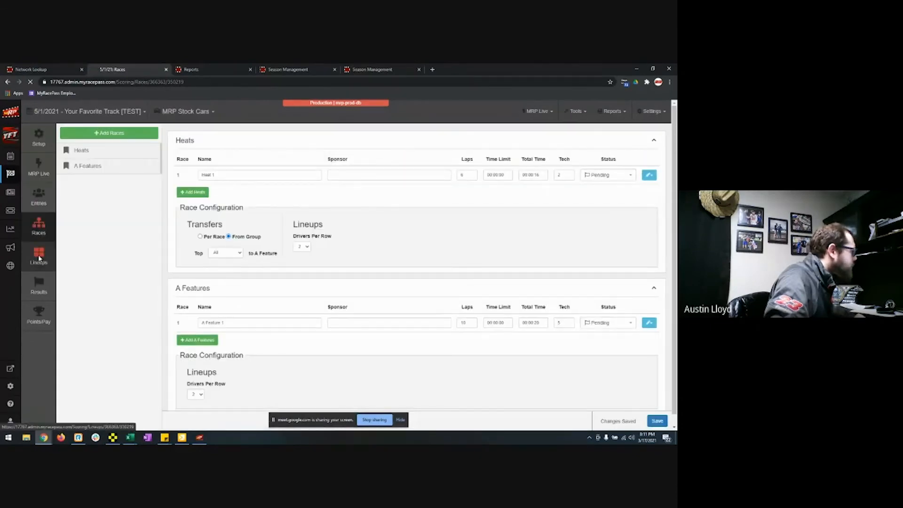
Step: Calculate the Heat 1 lineup using Heat from Pill Draw
left_click(40, 258)
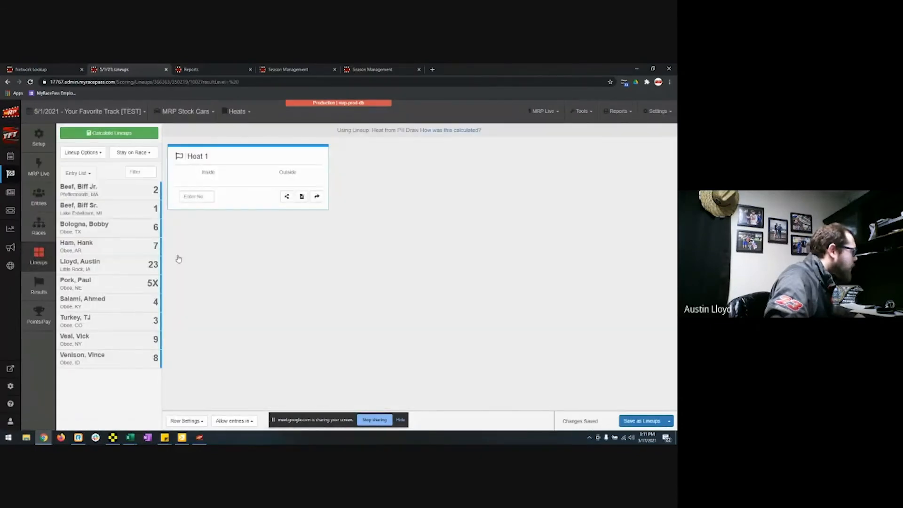
left_click(134, 136)
left_click(322, 171)
left_click(491, 319)
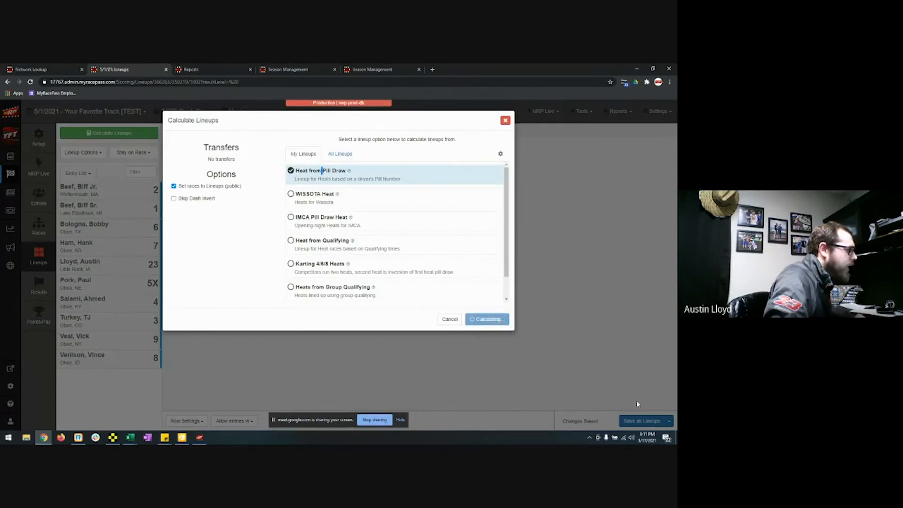
Step: Pull the lineups into Race Manager with MRP Live's Get Lineups
left_click(200, 437)
left_click(392, 252)
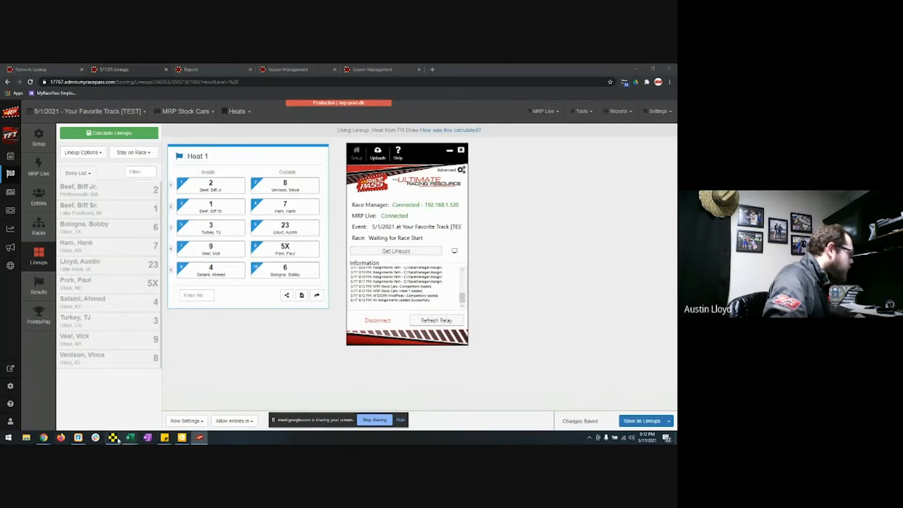
left_click(114, 438)
left_click(24, 426)
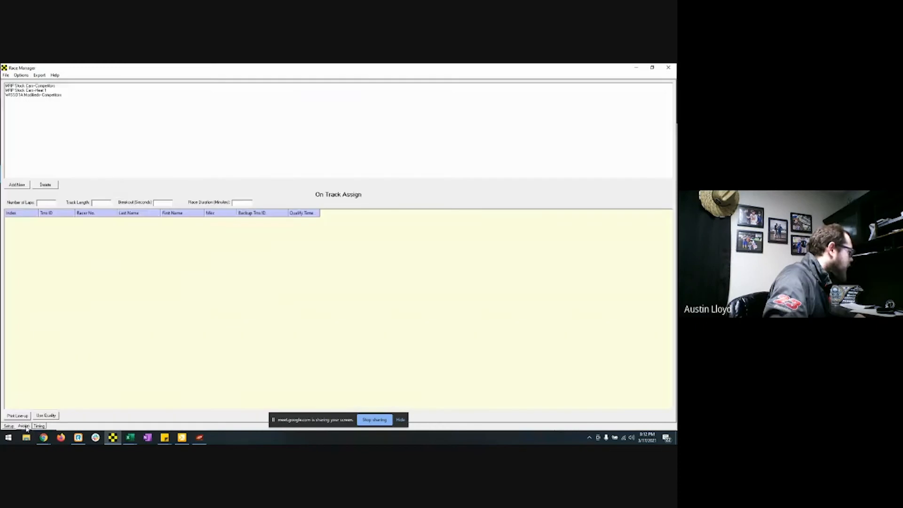
Step: Load MRP Stock Cars Heat 1 from Assign and pre-start and start its timing
left_click(42, 86)
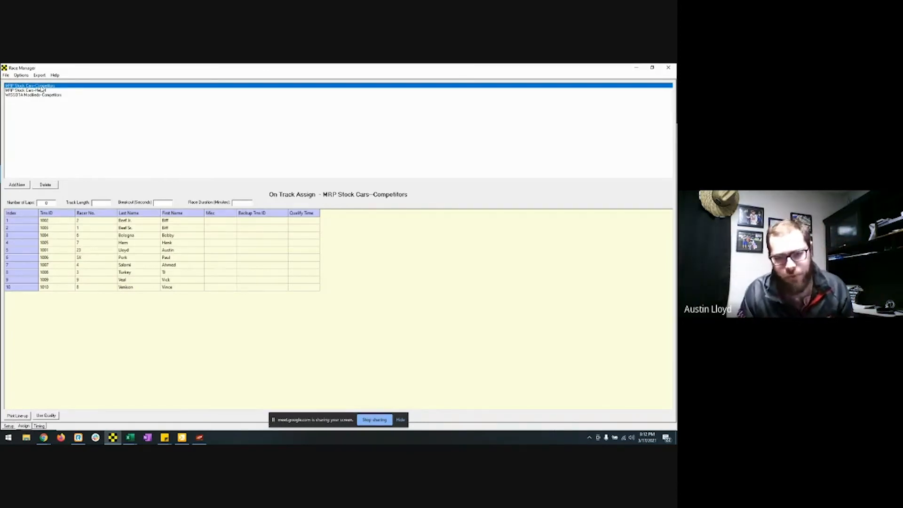
left_click(42, 90)
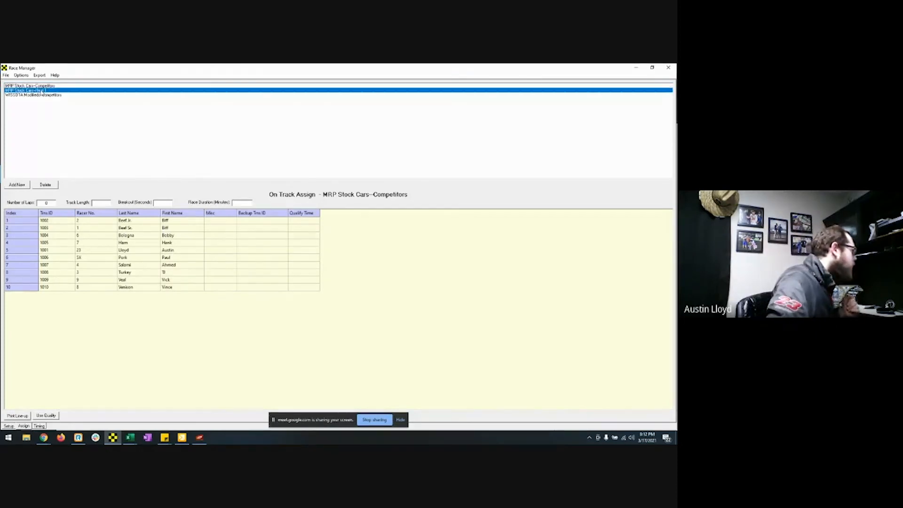
left_click(39, 427)
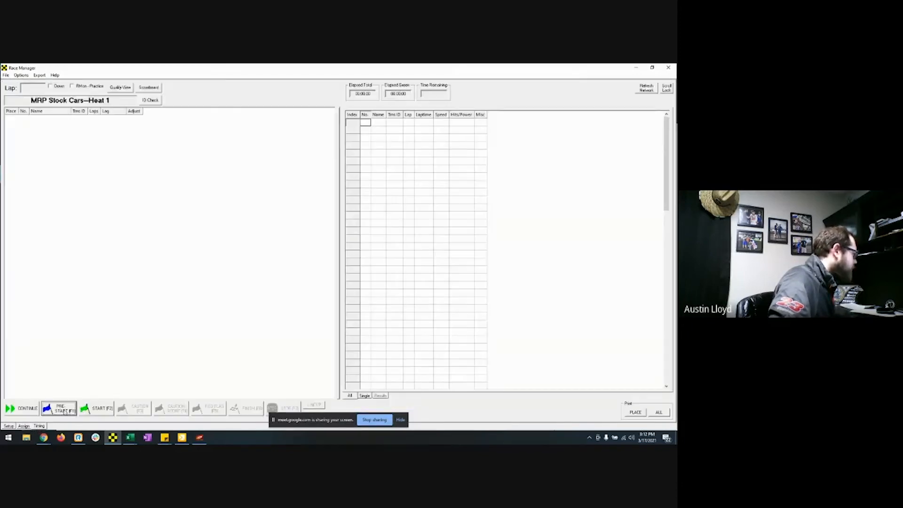
left_click(59, 408)
left_click(94, 411)
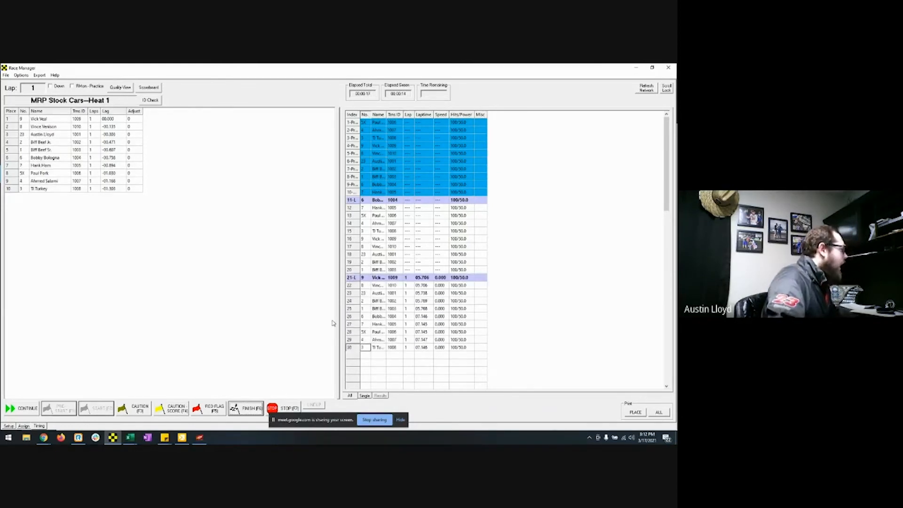
Step: Finish and stop Heat 1, saving its results over the existing file
left_click(245, 410)
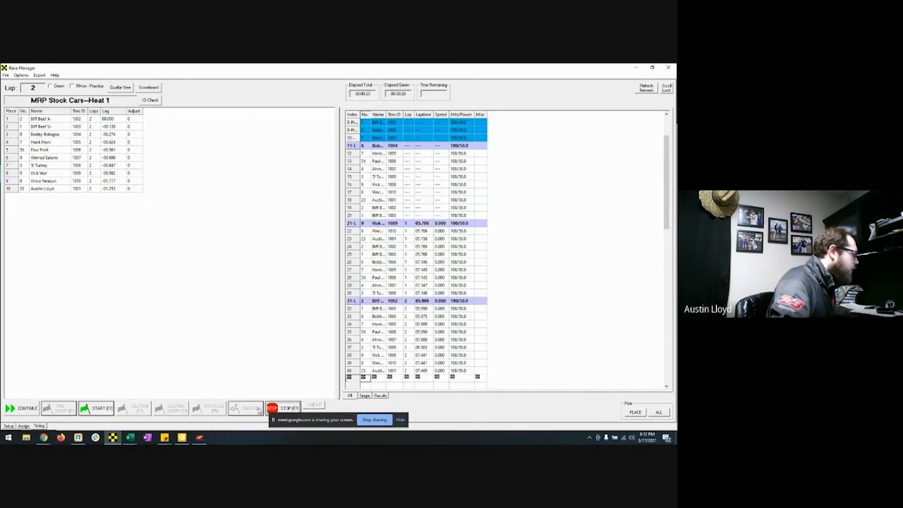
left_click(290, 407)
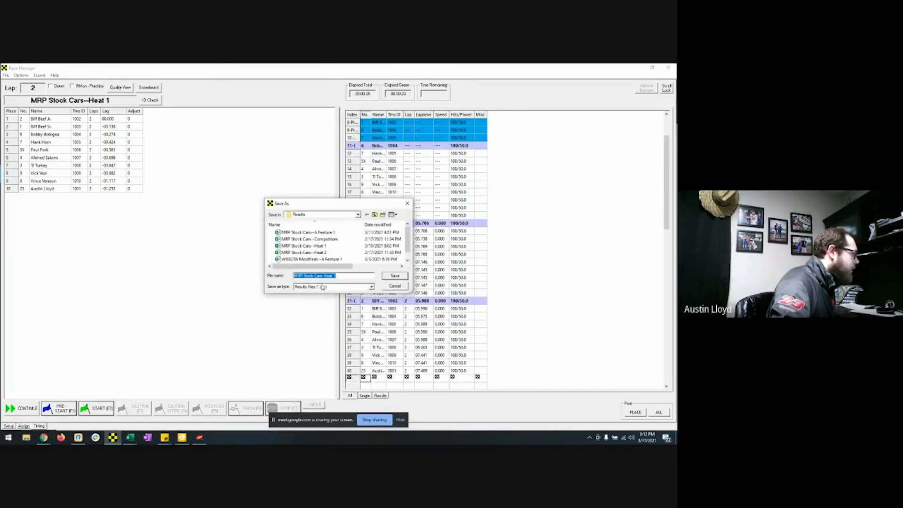
left_click(393, 277)
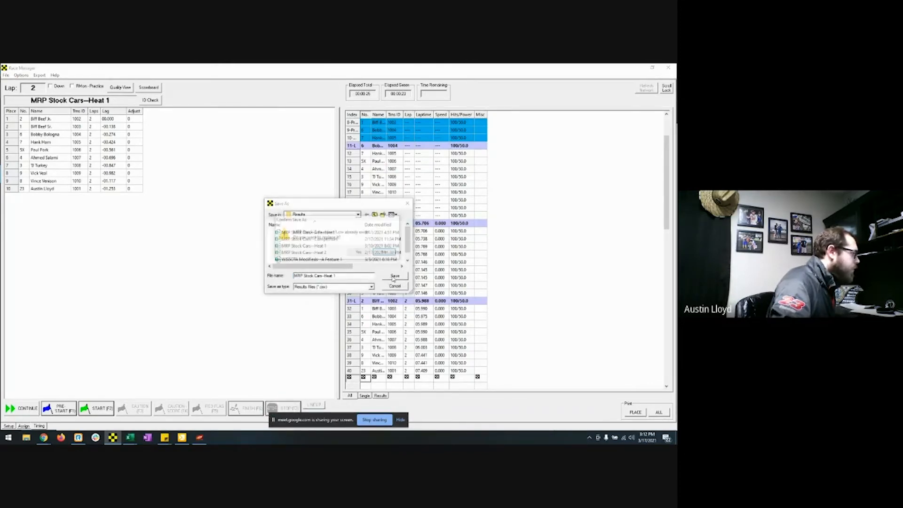
left_click(368, 249)
left_click(43, 438)
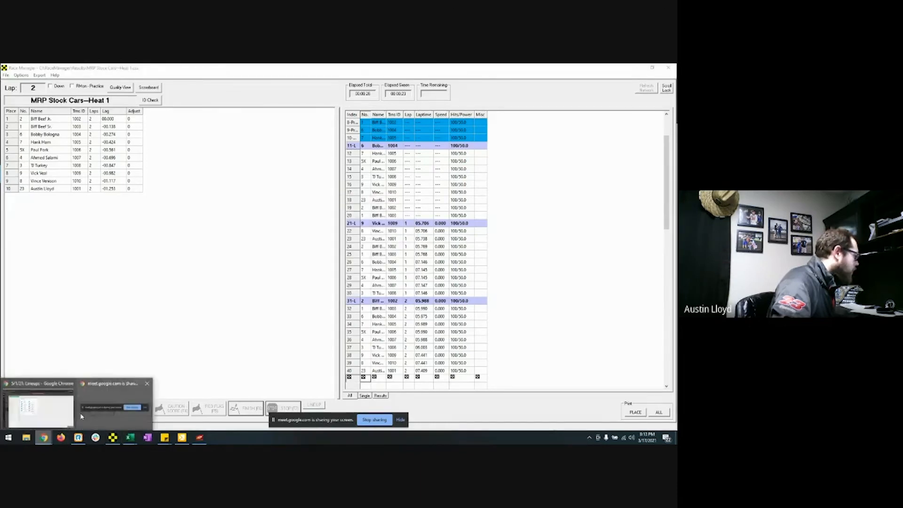
left_click(52, 413)
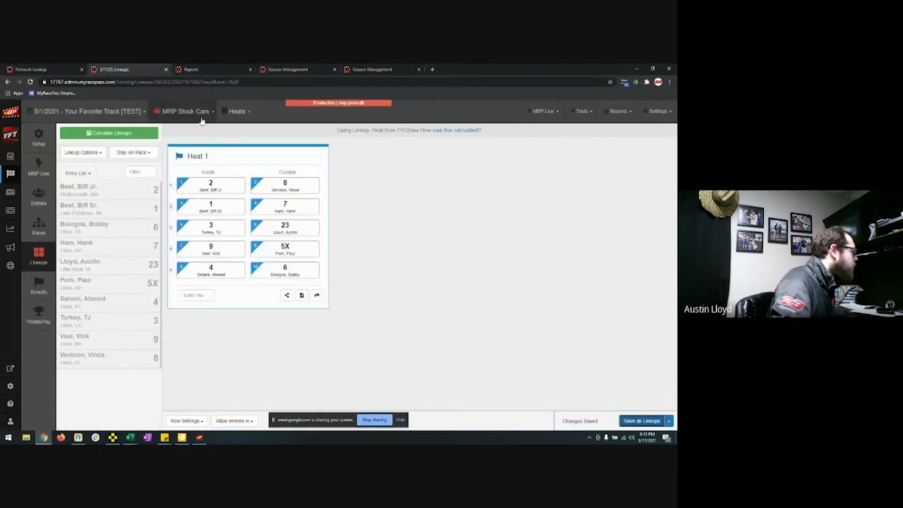
Step: Review the imported Heat 1 results, car 2 winning, and save them as completed
left_click(39, 284)
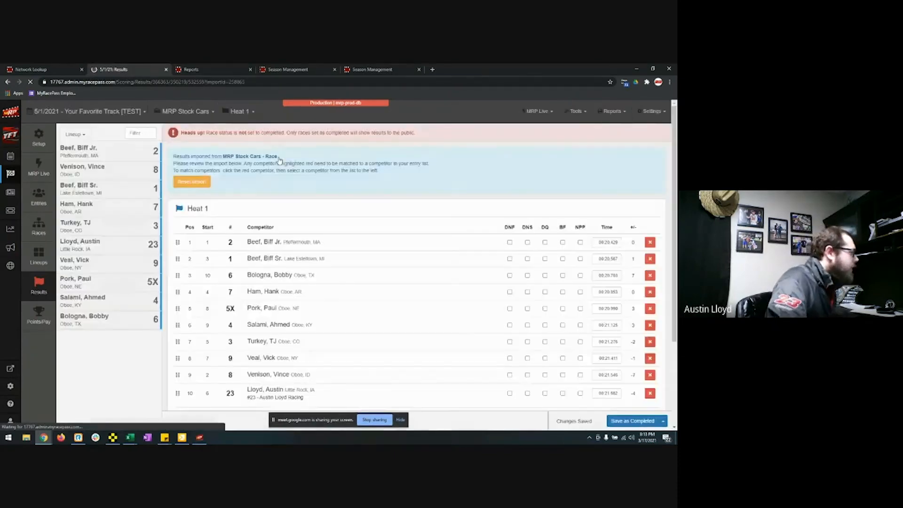
scroll(384, 257, "down", 3)
scroll(384, 259, "up", 2)
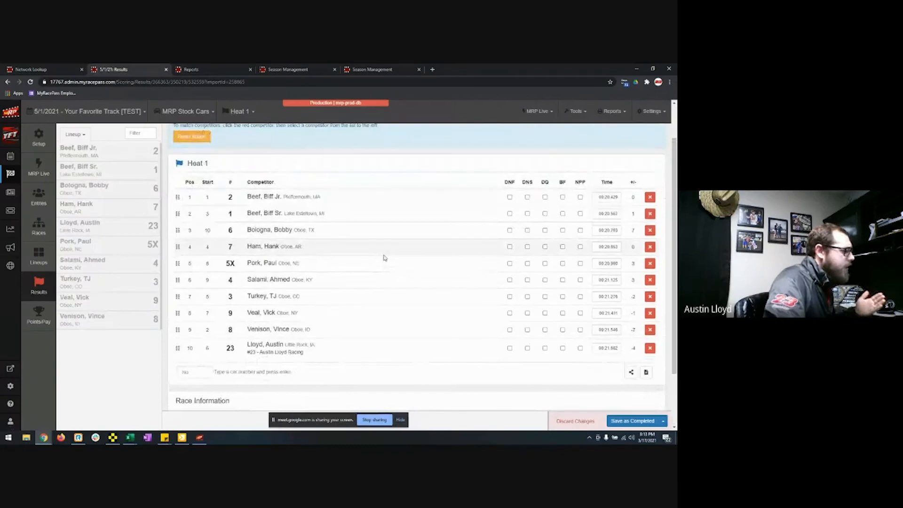
scroll(382, 258, "up", 2)
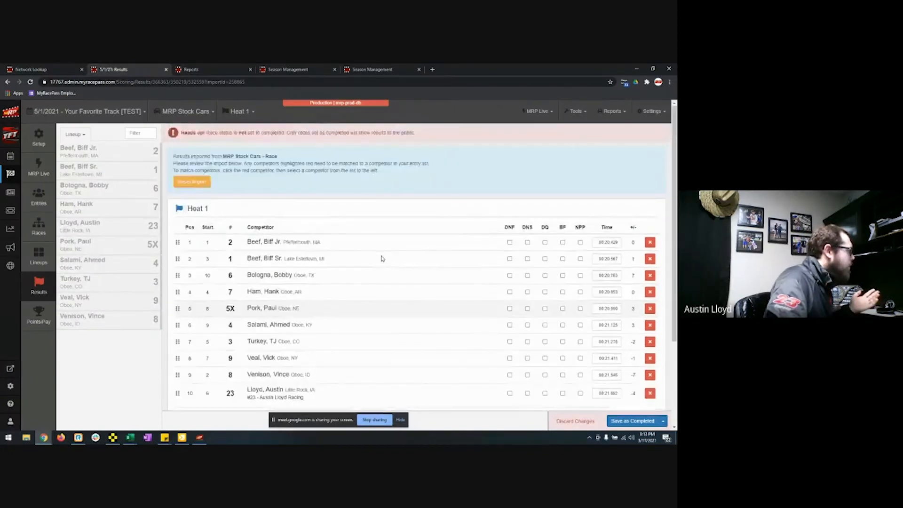
scroll(382, 258, "down", 2)
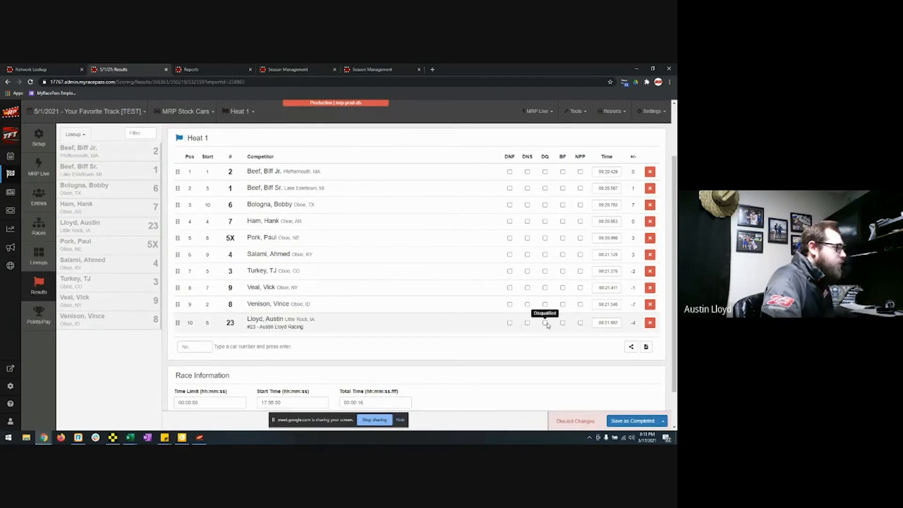
left_click(631, 420)
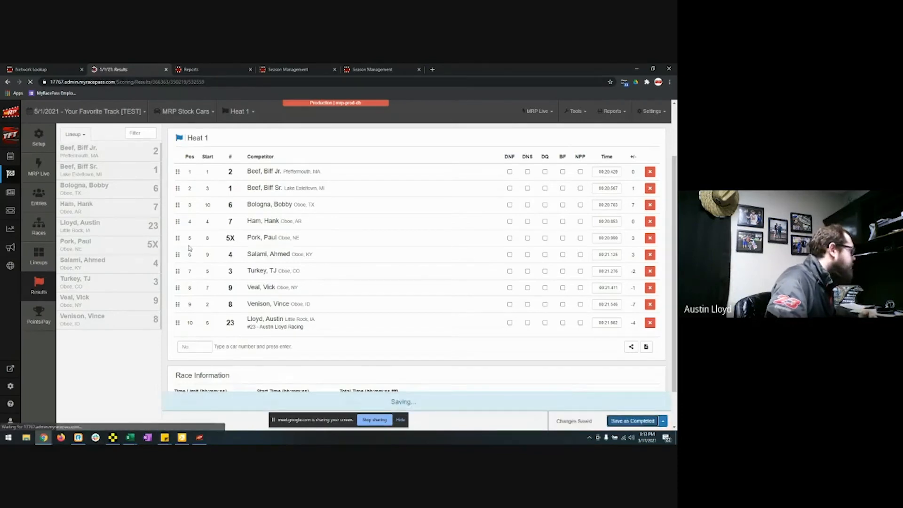
left_click(47, 261)
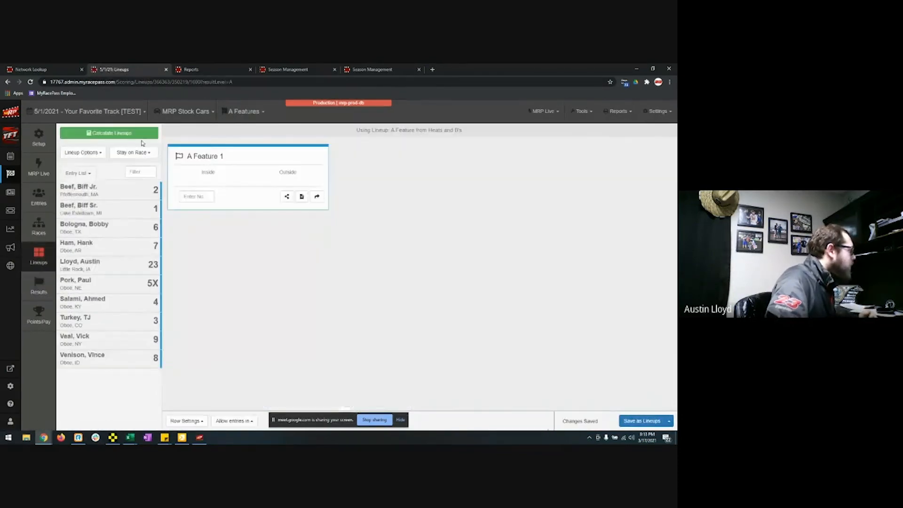
Step: Calculate the A Feature 1 lineup from Heats and B's and pull it via Get Lineups
left_click(140, 136)
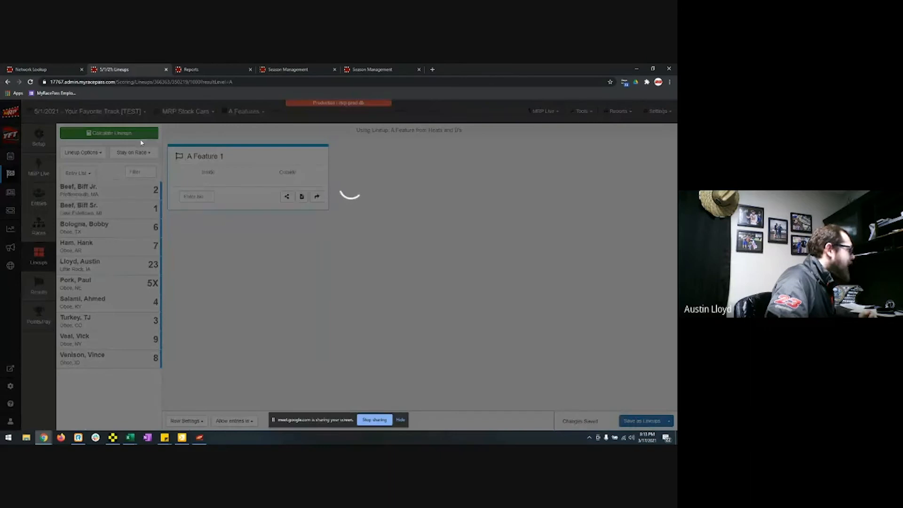
left_click(329, 181)
left_click(494, 319)
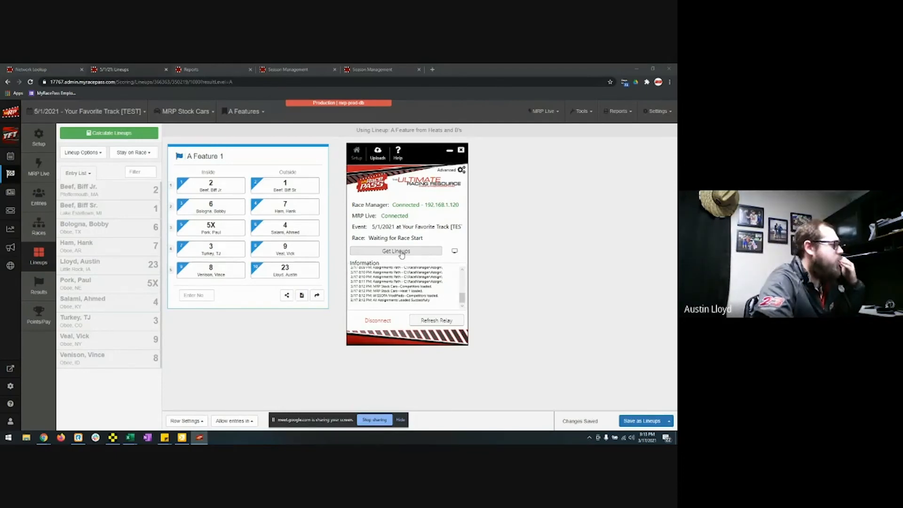
left_click(401, 253)
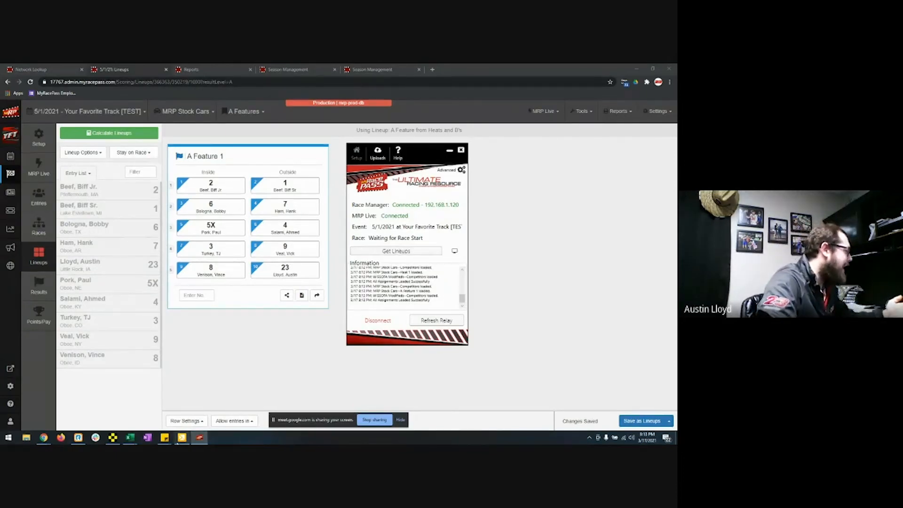
left_click(113, 437)
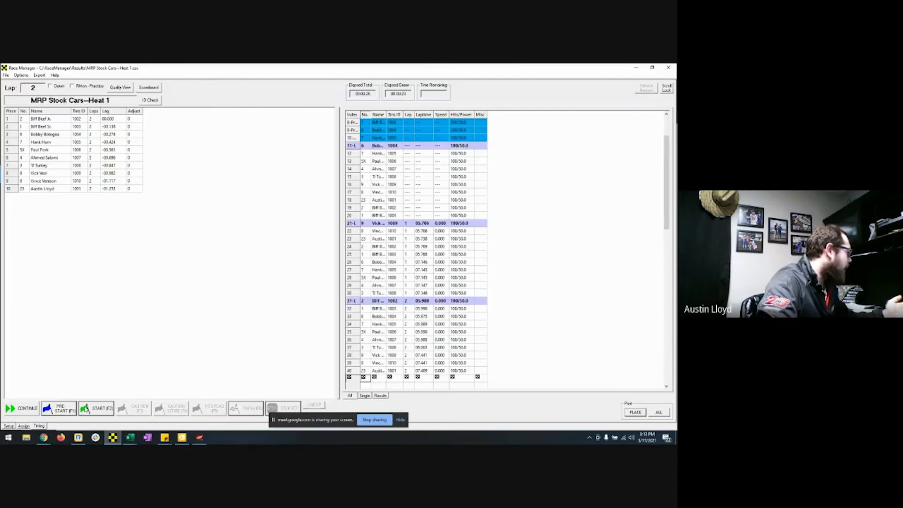
Step: Select MRP Stock Cars A Feature 1 on Assign, then pre-start and start its timing
left_click(26, 426)
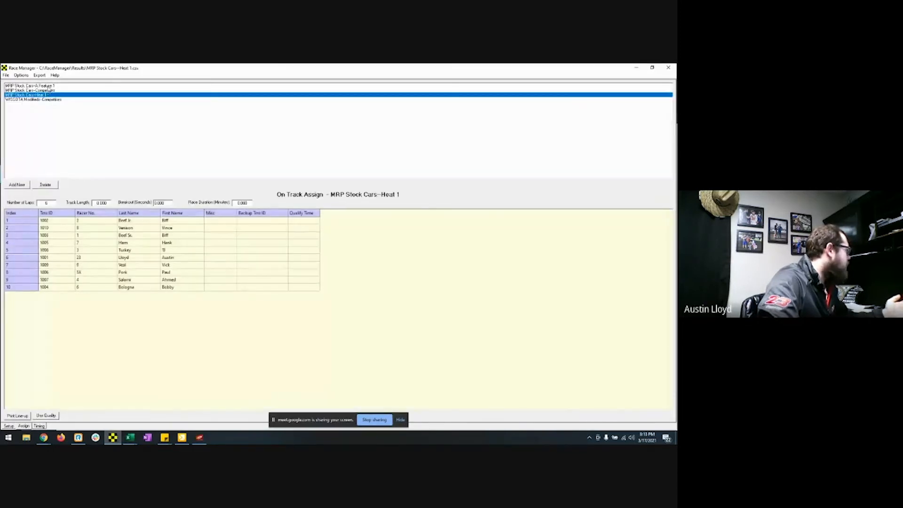
left_click(49, 86)
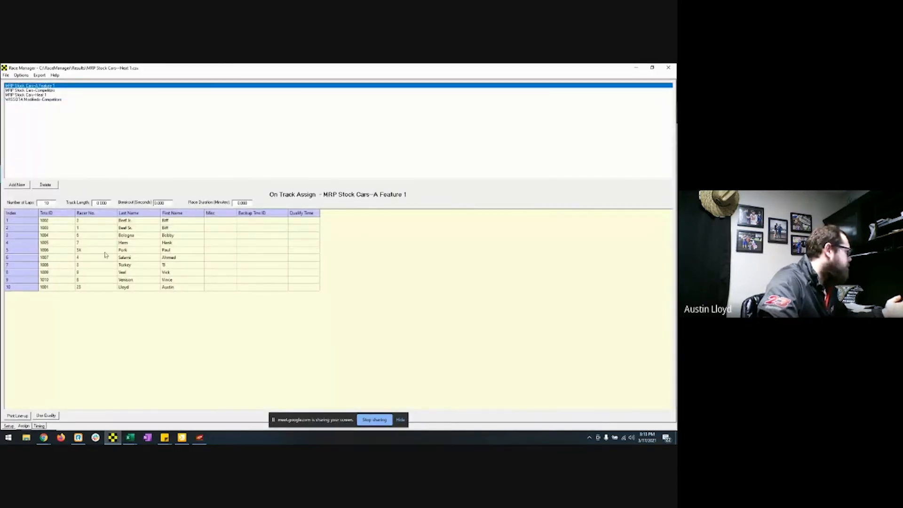
left_click(40, 426)
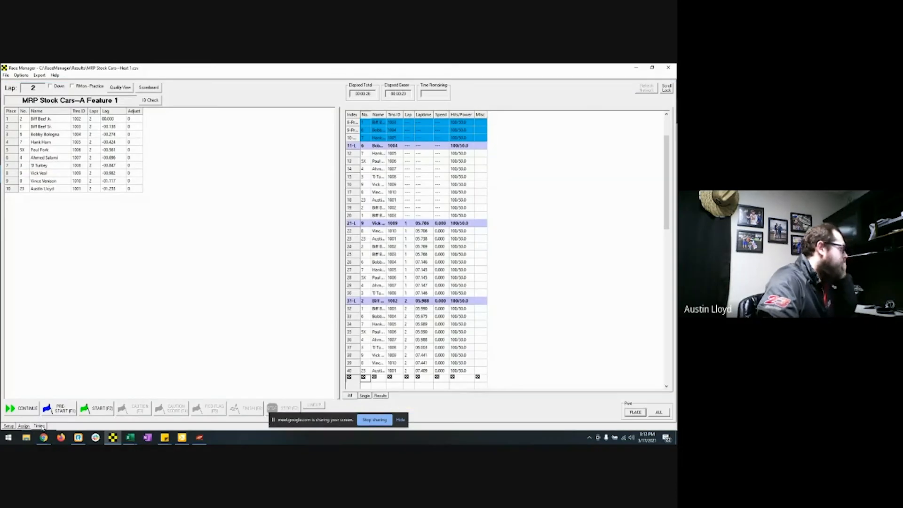
left_click(63, 411)
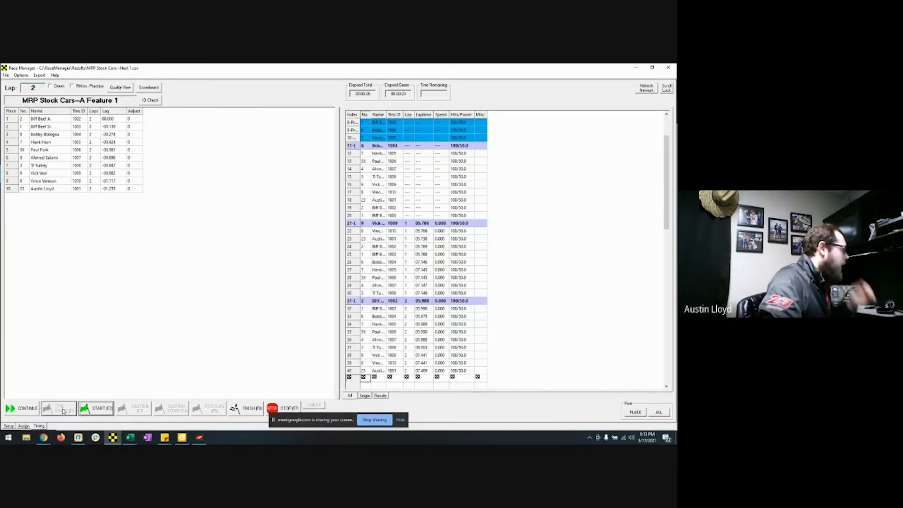
left_click(105, 410)
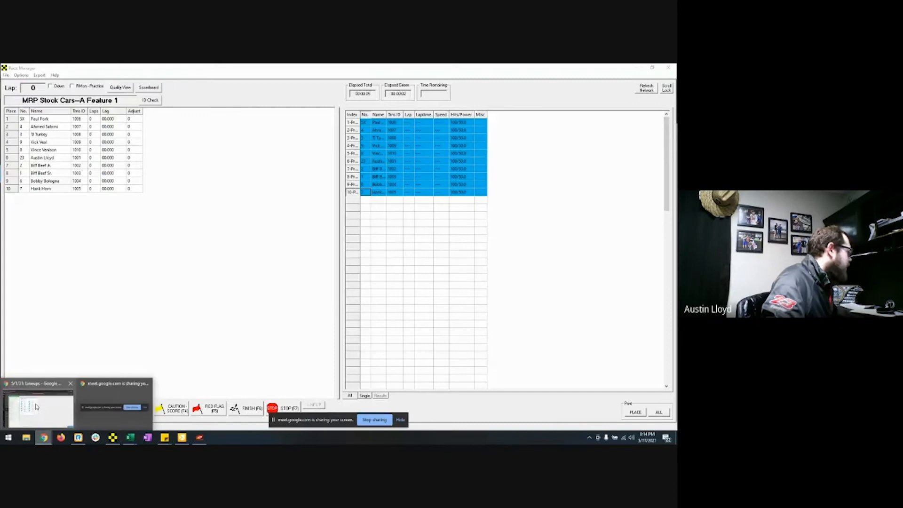
left_click(49, 424)
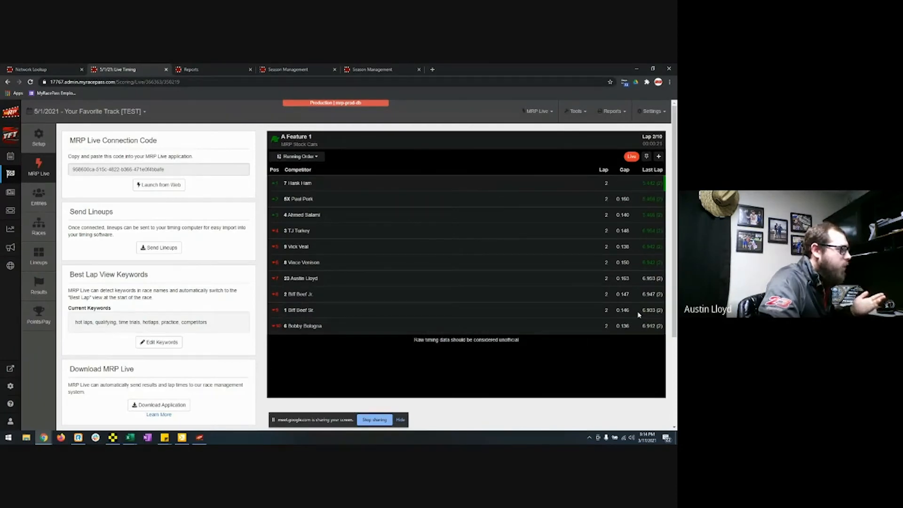
Step: Sort live timing by Best Lap, then Positions Gained, back to Running Order, and finish A Feature 1
left_click(308, 156)
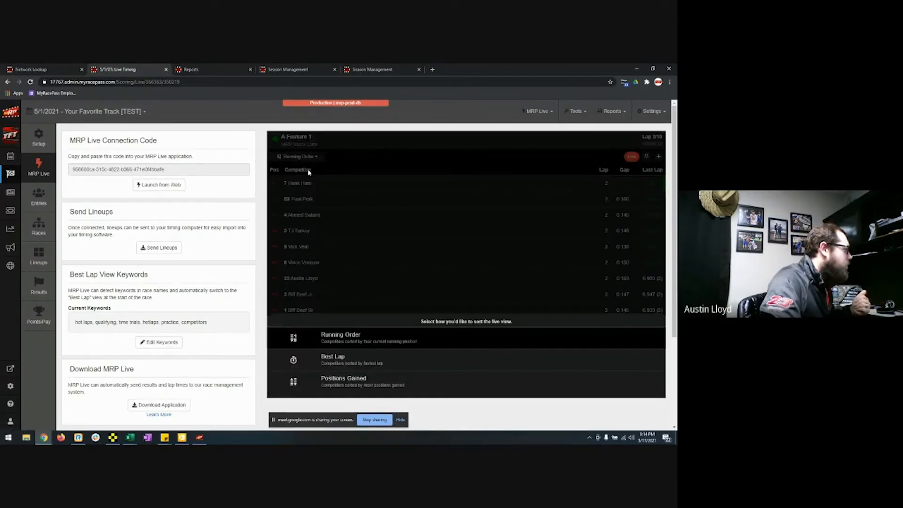
left_click(344, 363)
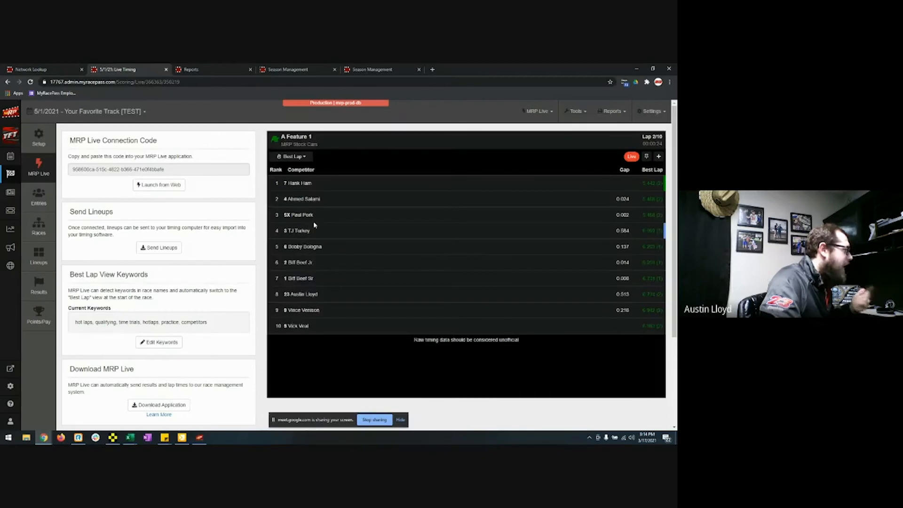
left_click(297, 156)
left_click(334, 382)
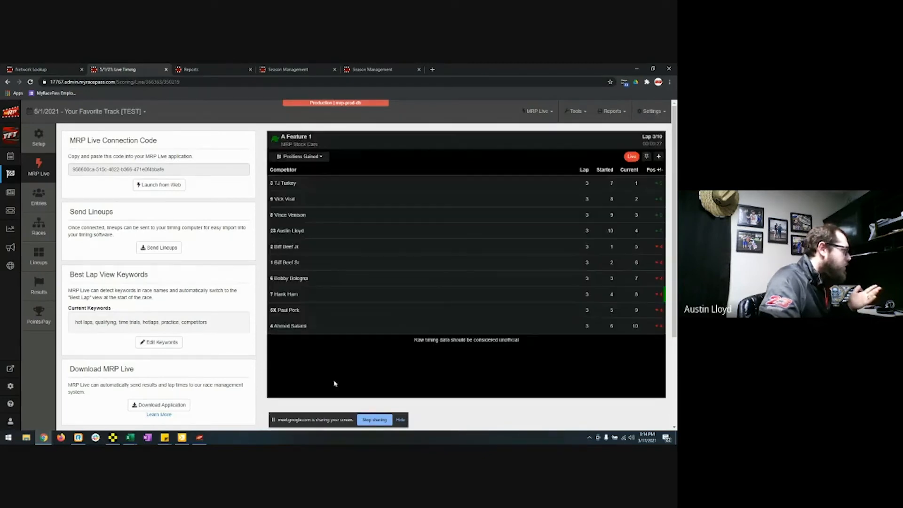
left_click(311, 156)
left_click(362, 337)
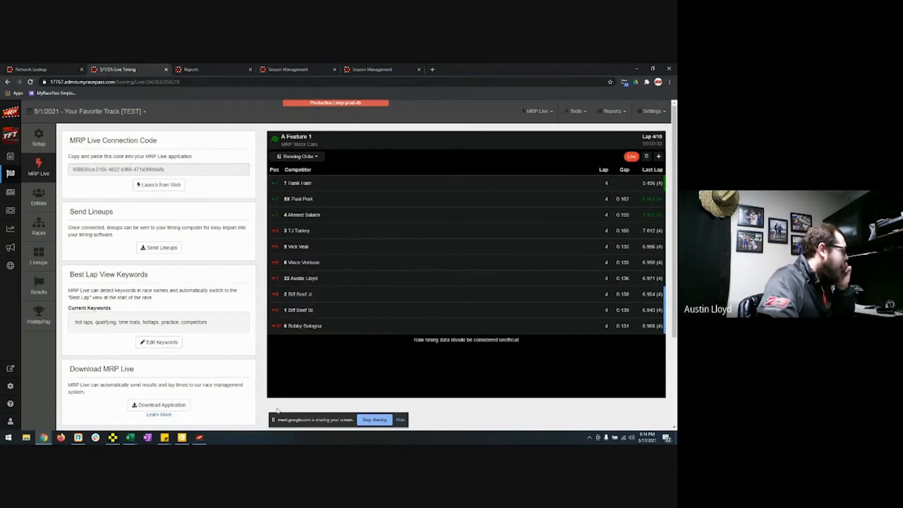
left_click(113, 438)
left_click(254, 409)
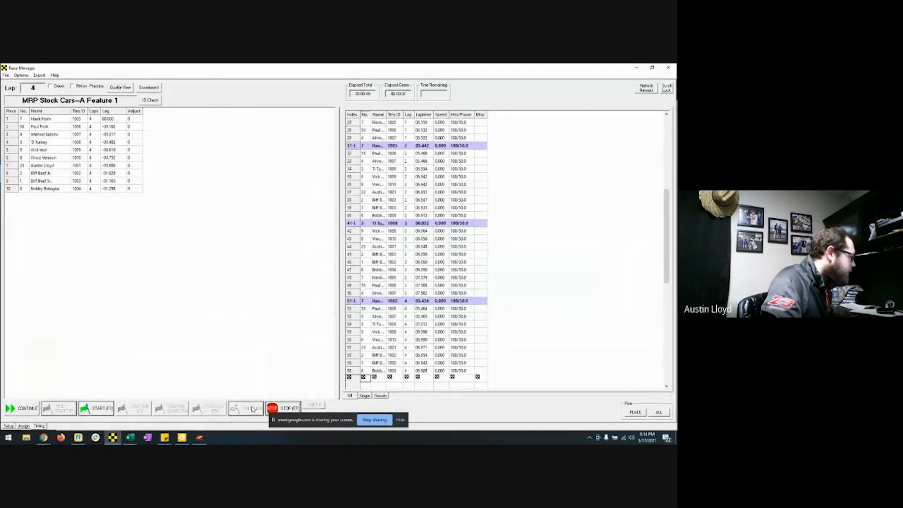
Step: Stop A Feature 1 and overwrite MRP Stock Cars--A Feature 1.csv with its results, then return to Chrome
left_click(284, 409)
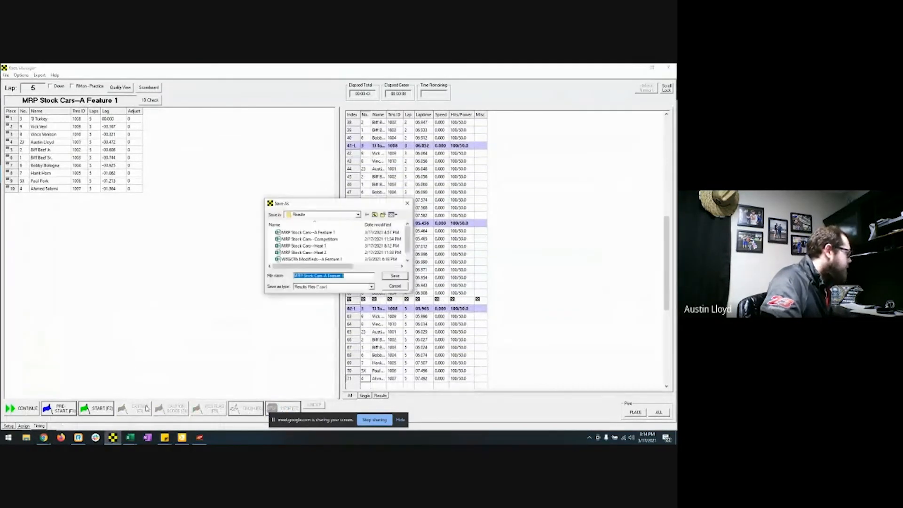
left_click(395, 275)
left_click(358, 253)
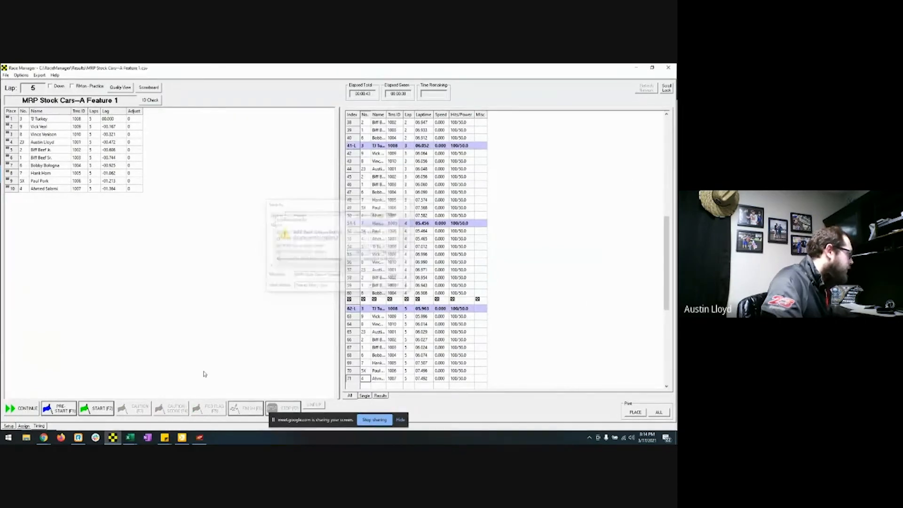
mouse_move(45, 437)
left_click(37, 410)
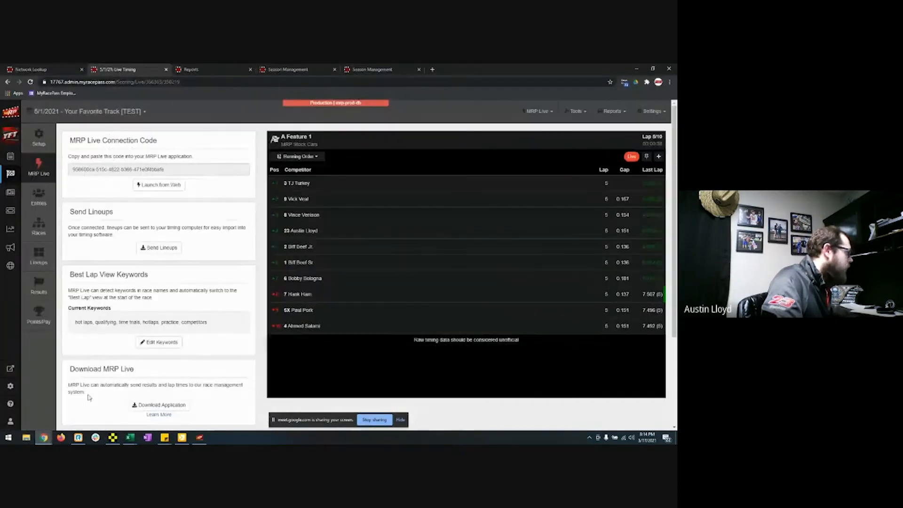
Step: Import A Feature 1 results from MRP Live via Latest Pending Race, showing car 3 winning among ten finishers
left_click(40, 301)
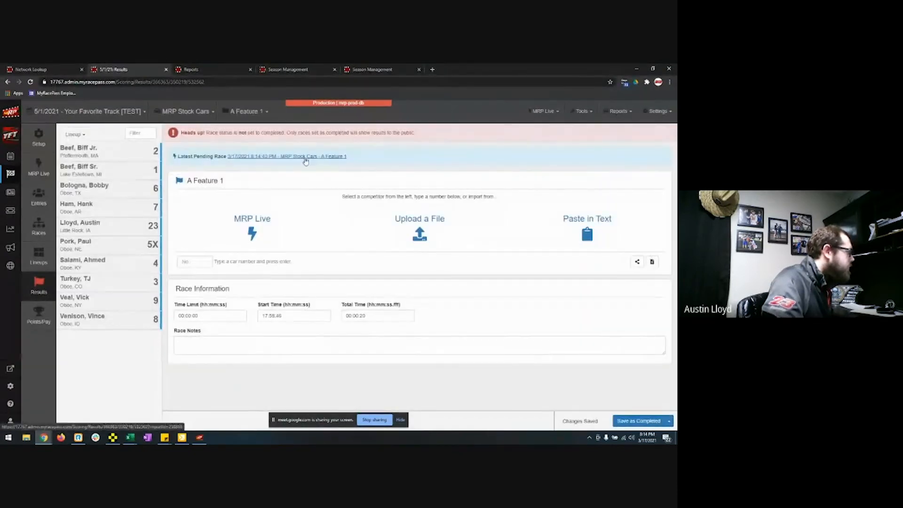
left_click(252, 228)
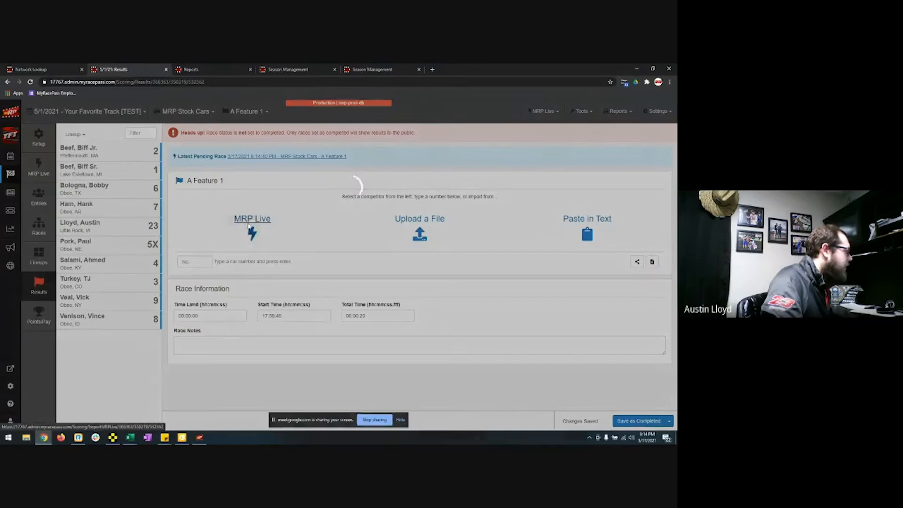
left_click(426, 177)
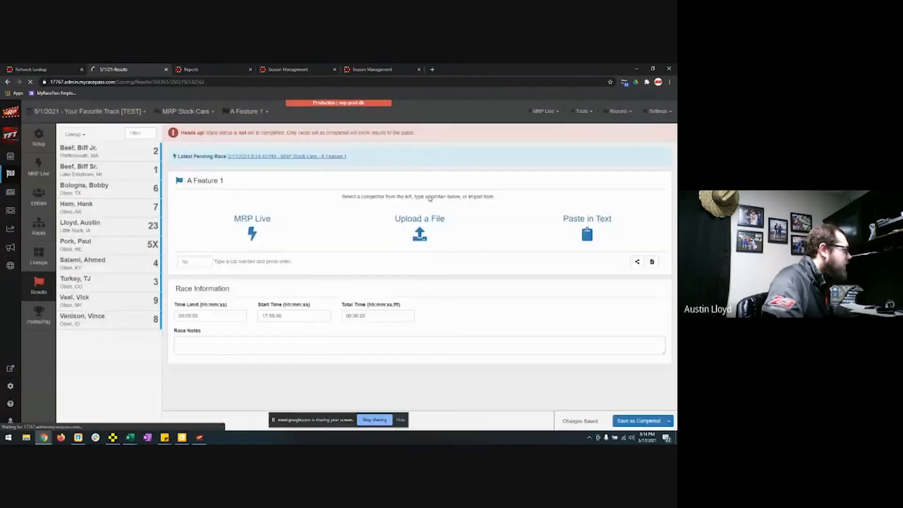
scroll(397, 276, "down", 3)
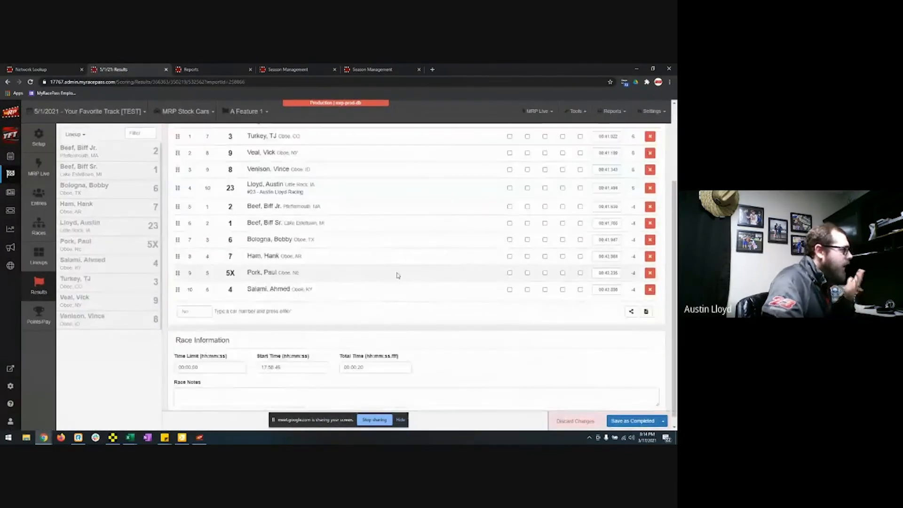
scroll(398, 276, "up", 2)
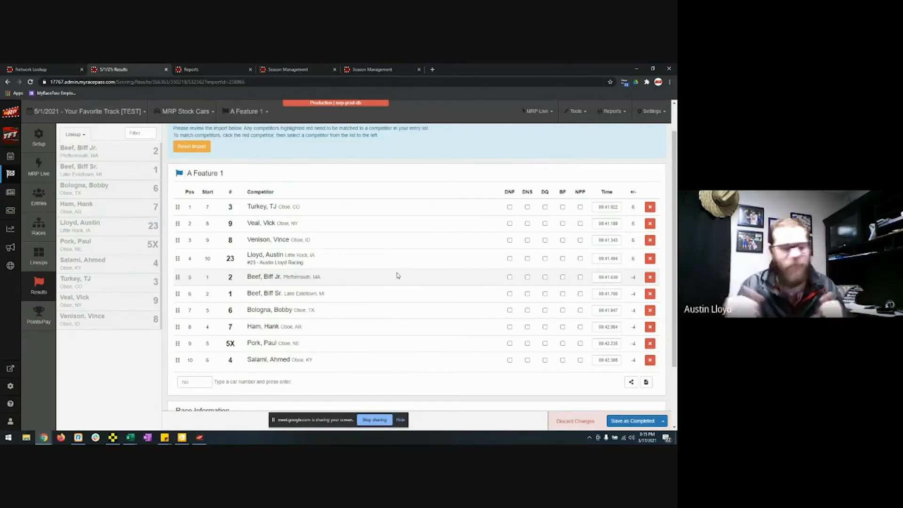
Step: Disconnect and close MRP Live, then remove cars 3, 9 and 8 from the A Feature 1 results
left_click(200, 437)
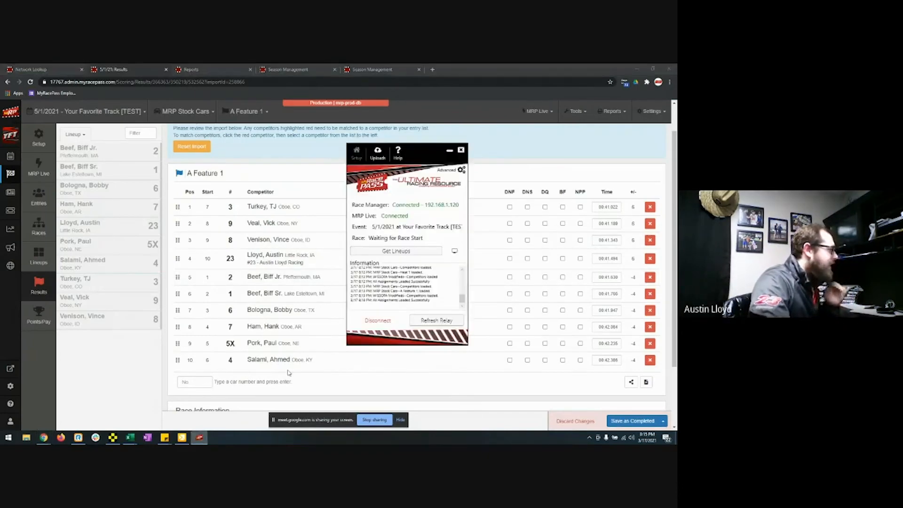
left_click(381, 323)
left_click(369, 285)
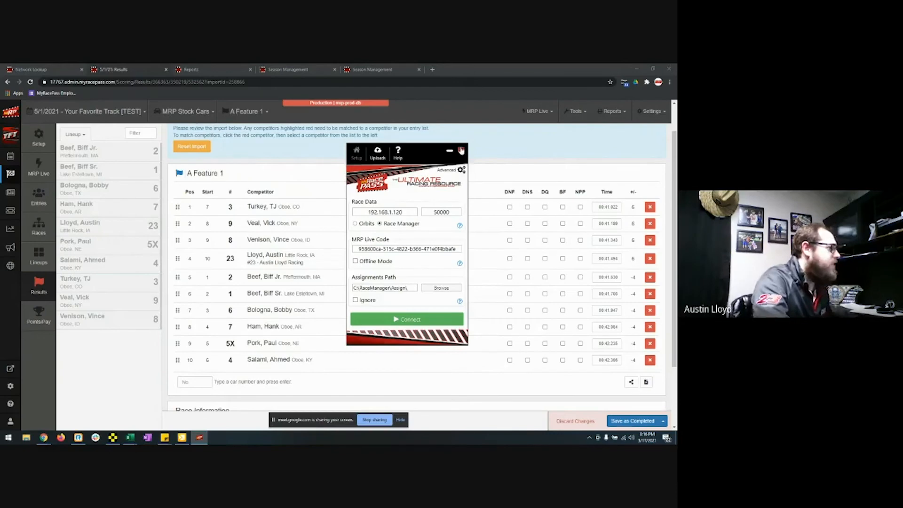
left_click(461, 150)
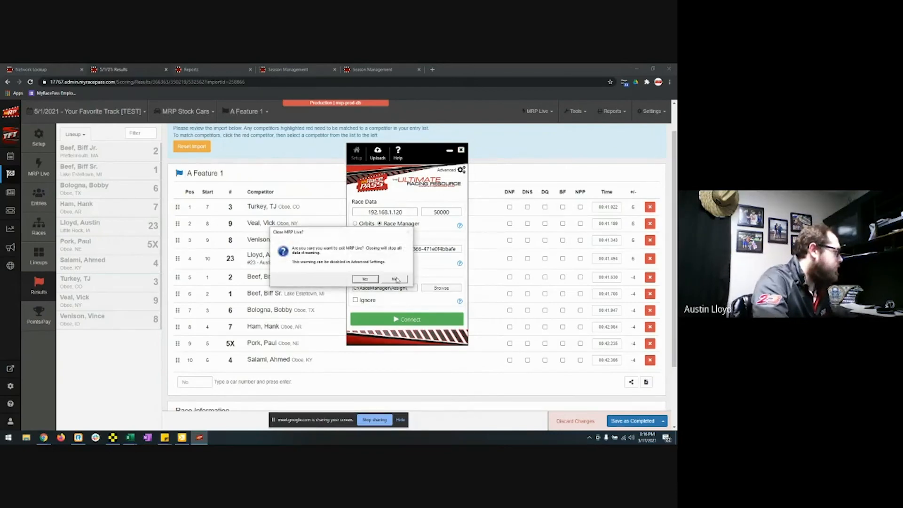
left_click(521, 158)
triple_click(650, 209)
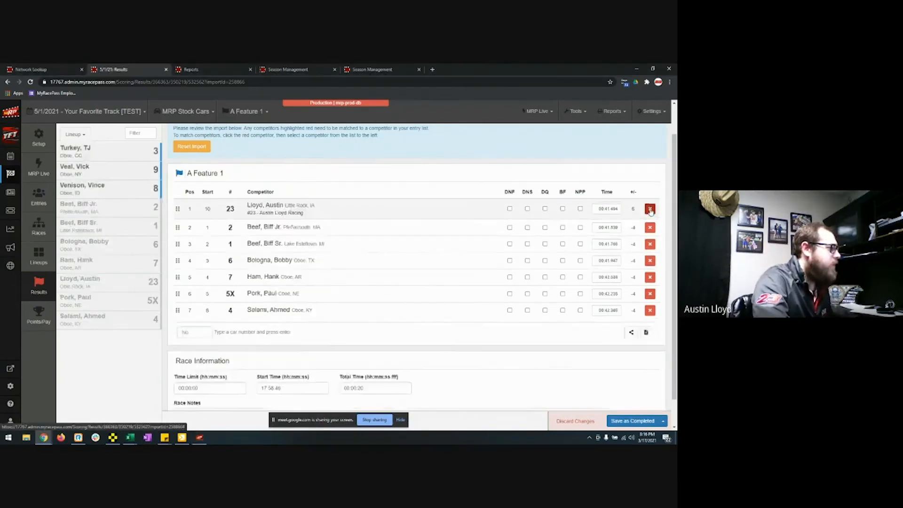
Step: Remove the remaining seven finishers from A Feature 1 and save the empty results
double_click(650, 209)
left_click(650, 209)
left_click(650, 209)
left_click(655, 242)
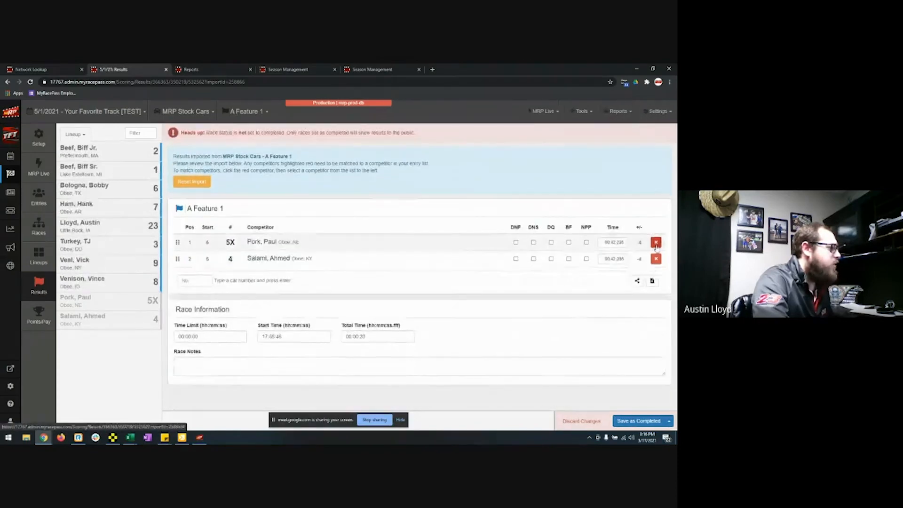
left_click(656, 242)
left_click(656, 243)
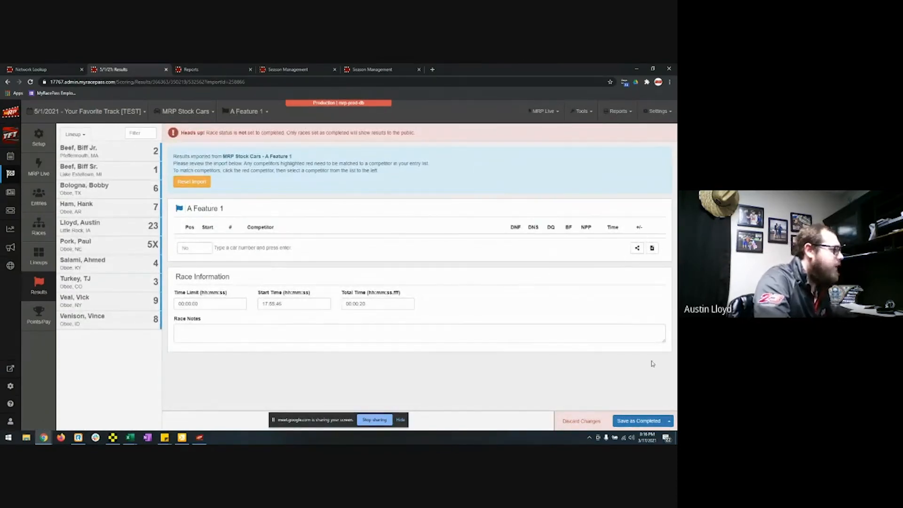
left_click(669, 421)
left_click(638, 388)
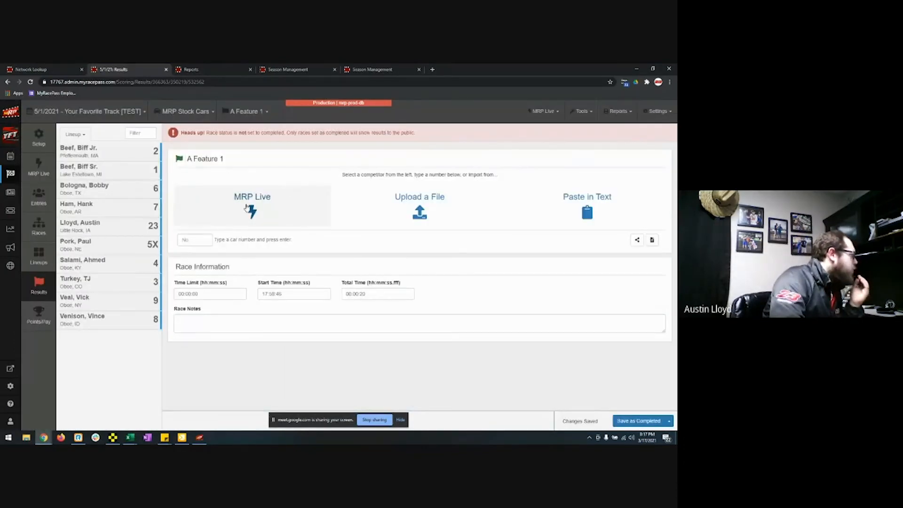
Step: Upload MRP Stock Cars--A Feature 1 from C:\RaceManager\Assign as the results import file
left_click(419, 210)
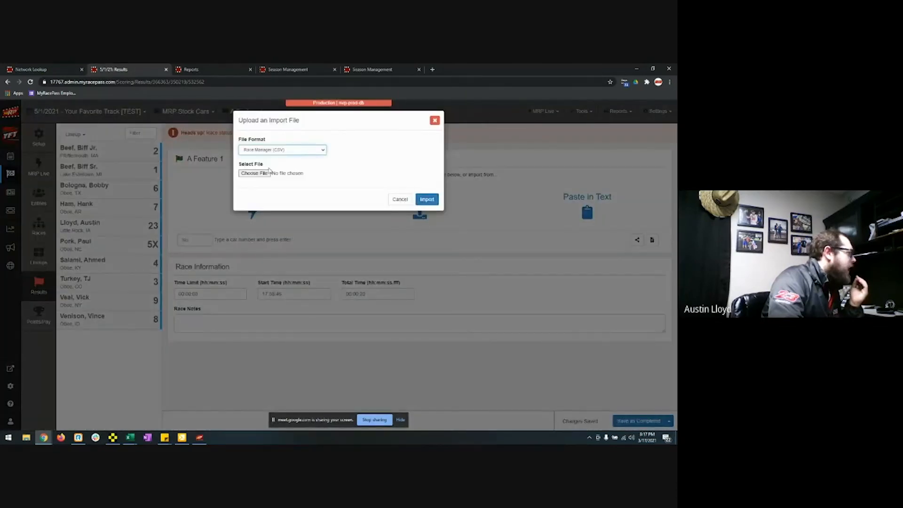
left_click(266, 175)
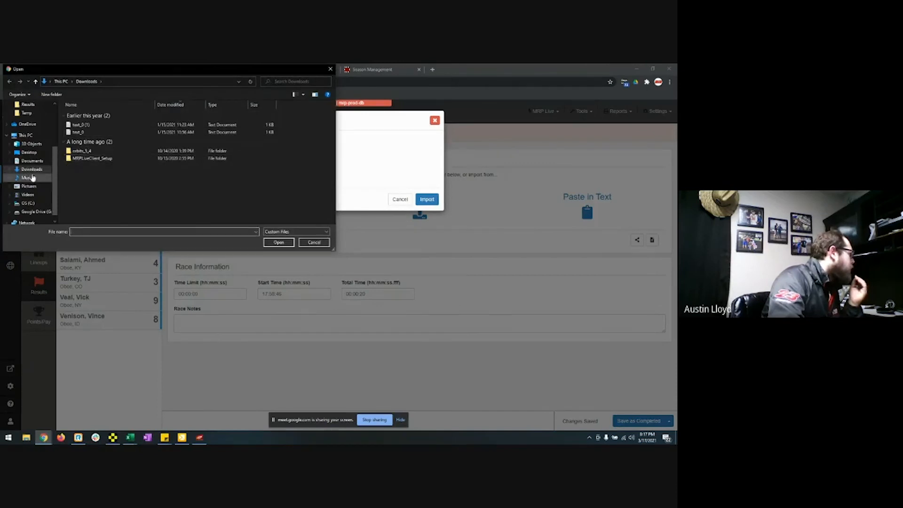
left_click(29, 202)
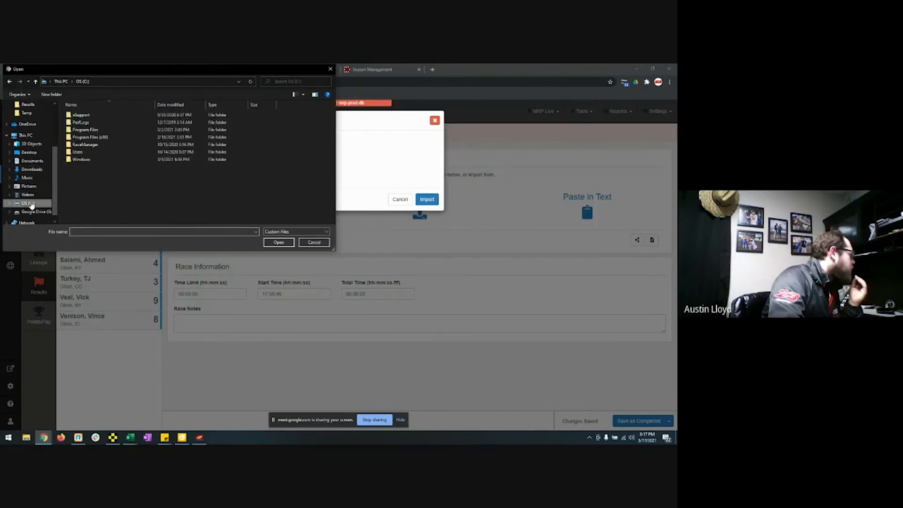
double_click(83, 144)
double_click(83, 122)
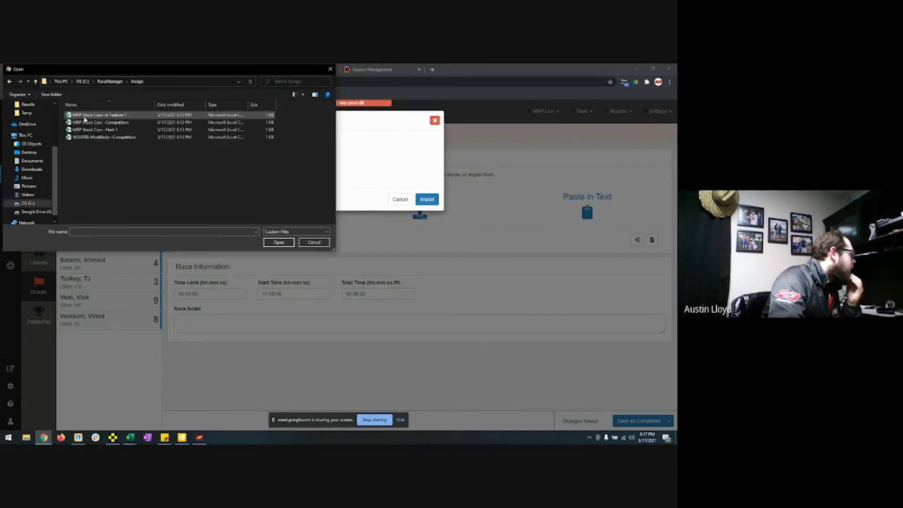
left_click(92, 115)
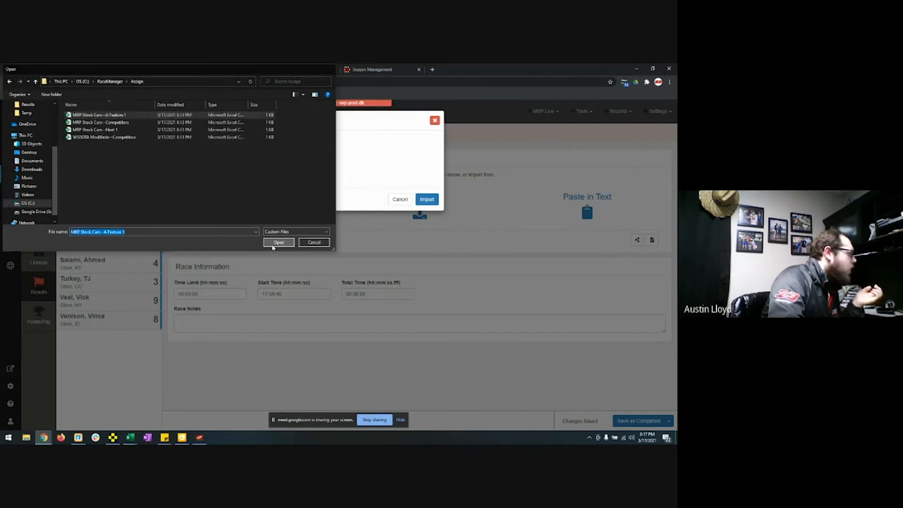
left_click(275, 242)
left_click(426, 199)
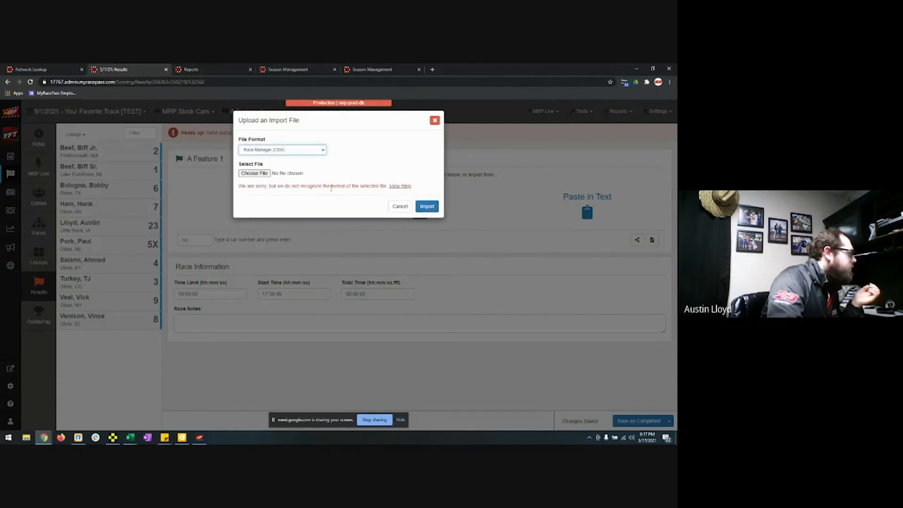
Step: Retry importing the A Feature 1 file after it is rejected as an unrecognized format
left_click(261, 175)
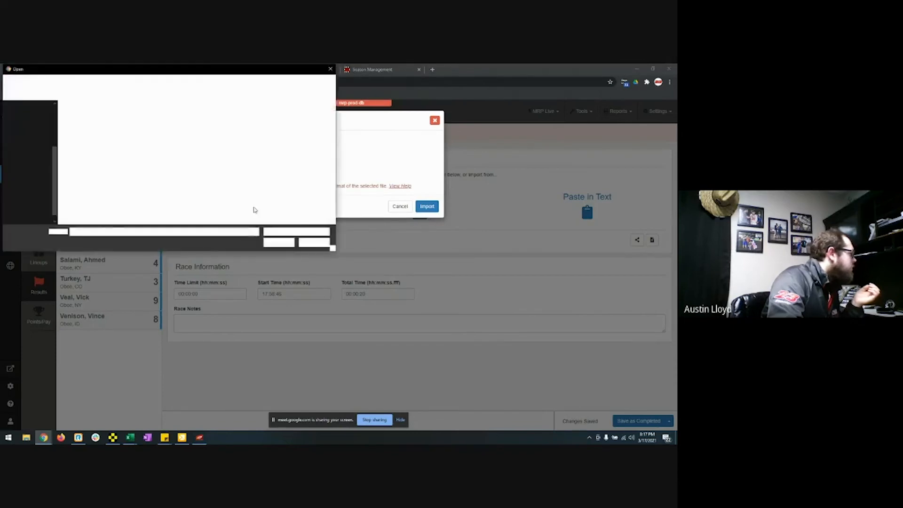
left_click(111, 116)
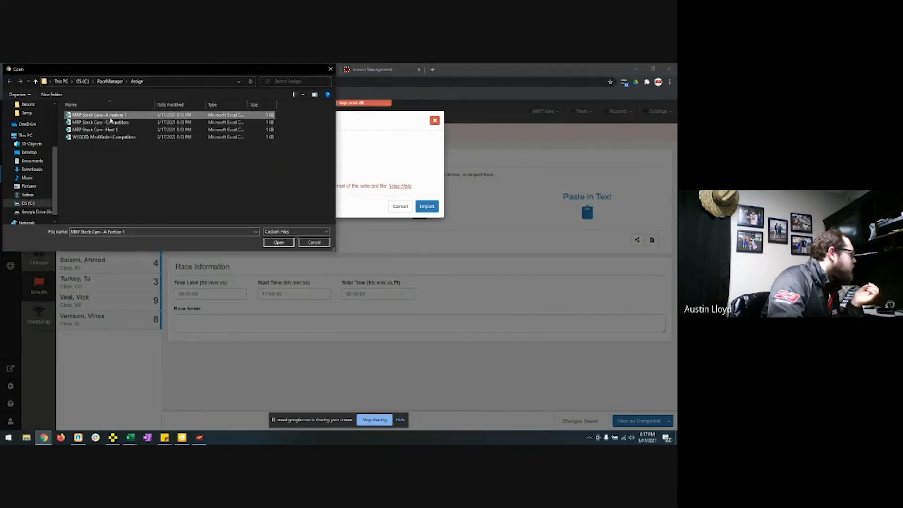
double_click(113, 116)
left_click(426, 207)
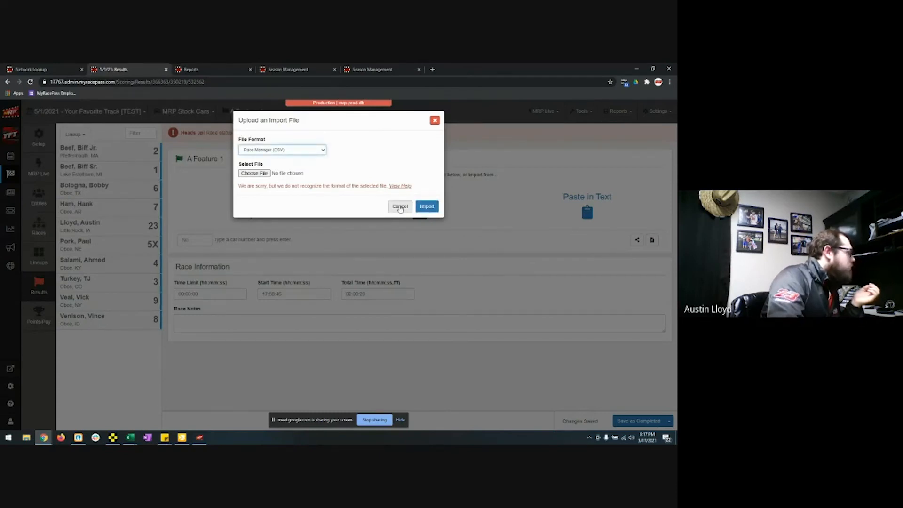
Step: Try importing the MRP Stock Cars--Competitors file instead
left_click(254, 173)
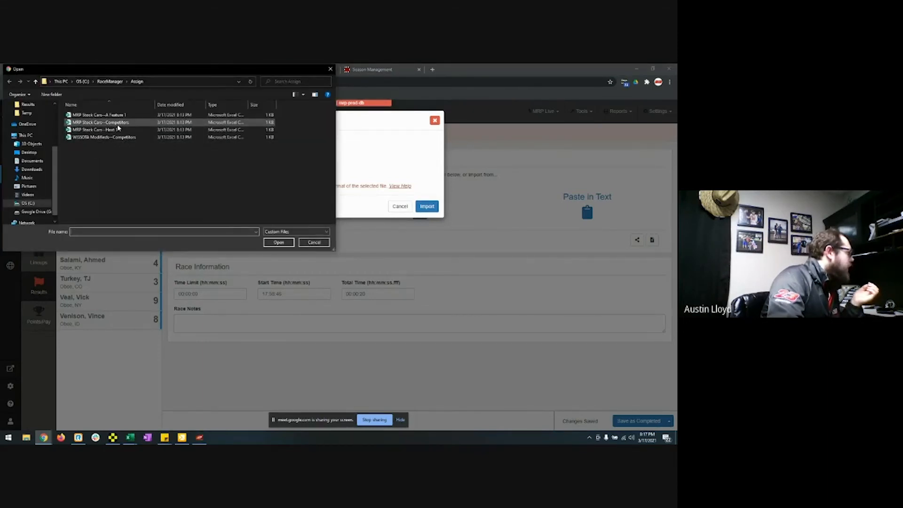
left_click(113, 122)
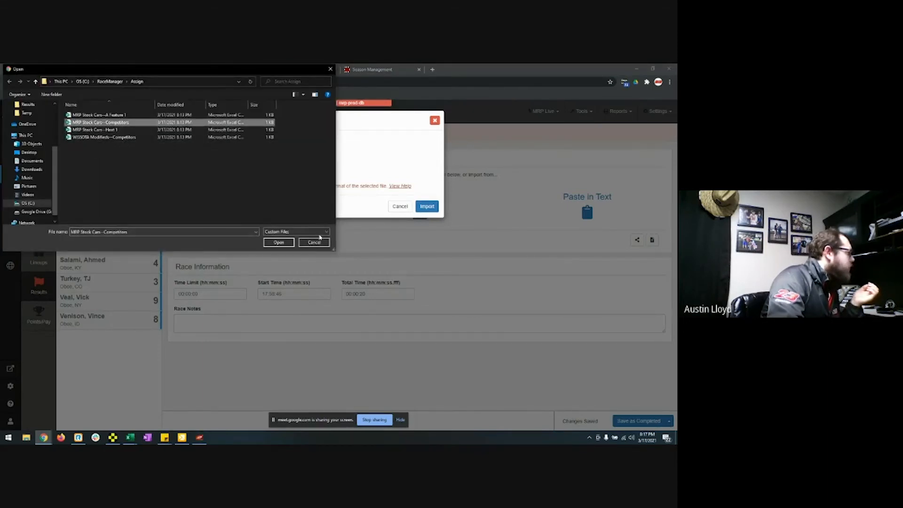
left_click(279, 242)
left_click(423, 210)
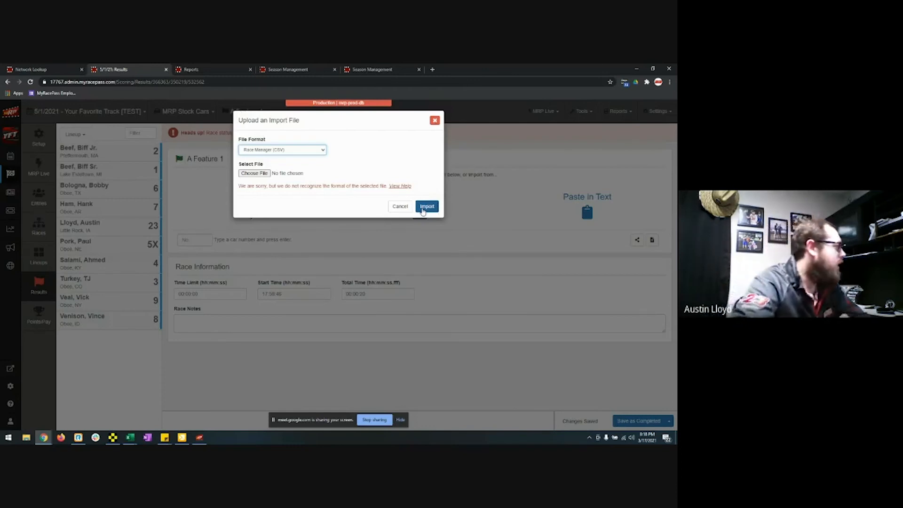
Step: Cancel the file upload and re-enter all ten A Feature 1 finishers in order, saving as completed
left_click(427, 206)
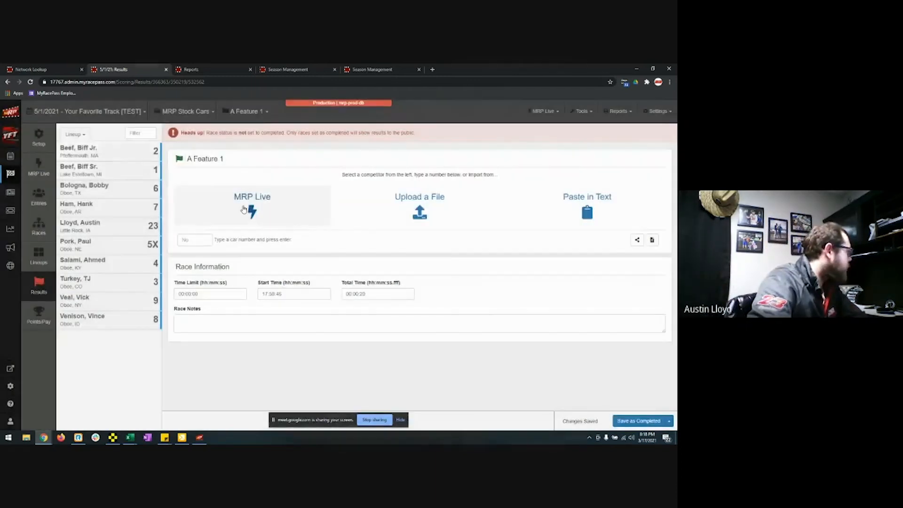
double_click(112, 153)
triple_click(111, 153)
left_click(111, 155)
left_click(112, 155)
left_click(113, 155)
left_click(114, 154)
left_click(116, 153)
left_click(625, 424)
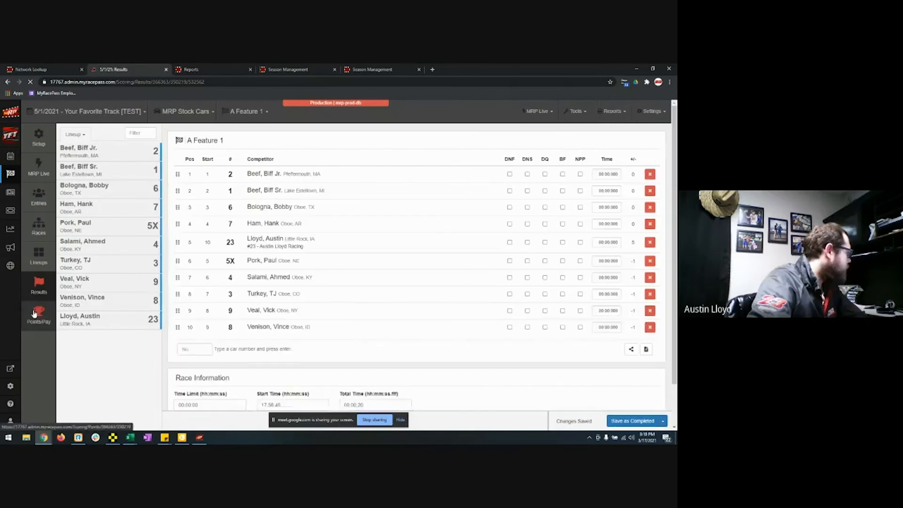
left_click(34, 314)
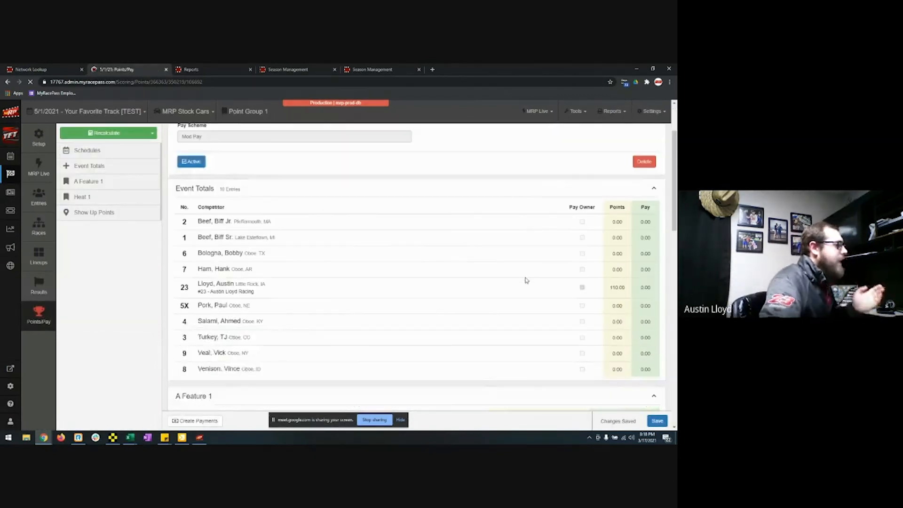
Step: Recalculate points and pay using the 5/15 points scheme and 5/154 Pay scheme
left_click(107, 134)
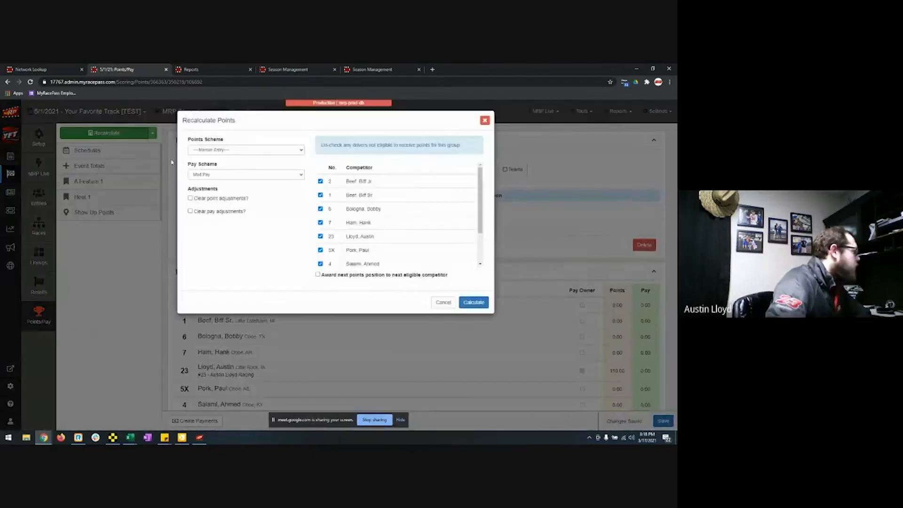
left_click(237, 150)
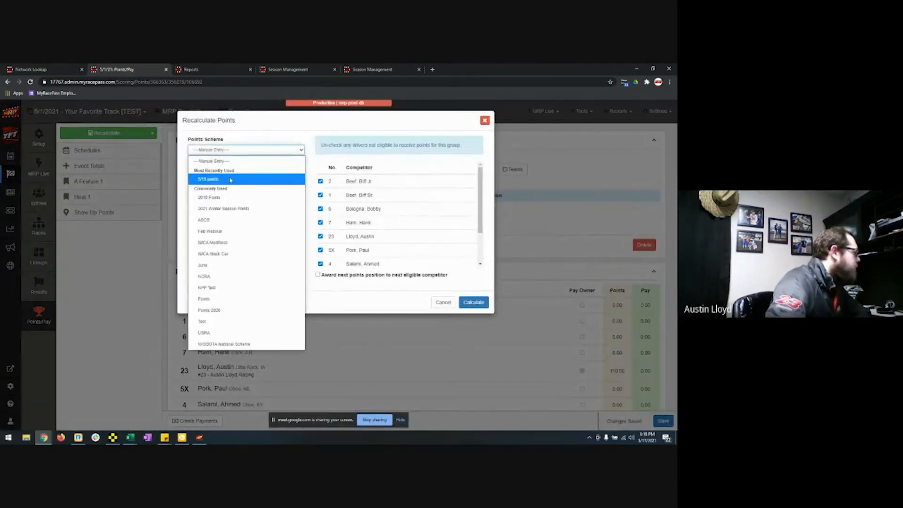
left_click(233, 178)
left_click(244, 175)
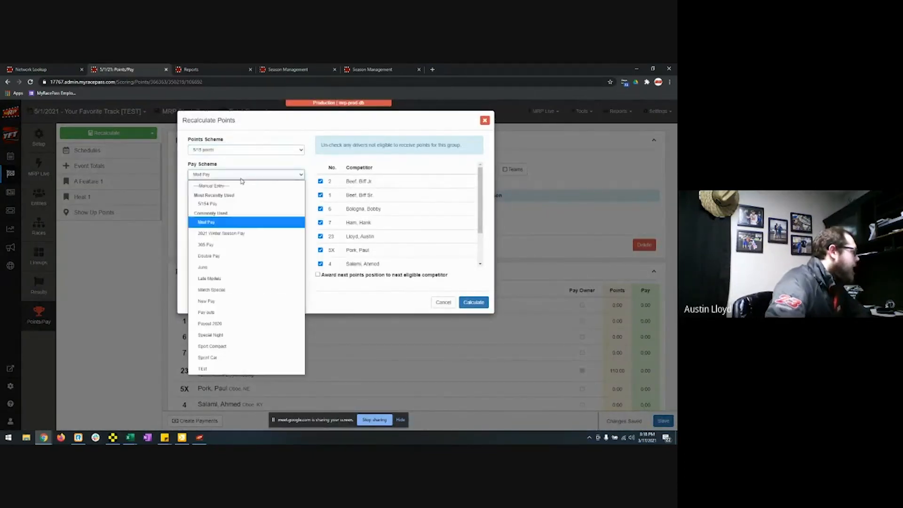
left_click(228, 203)
left_click(466, 304)
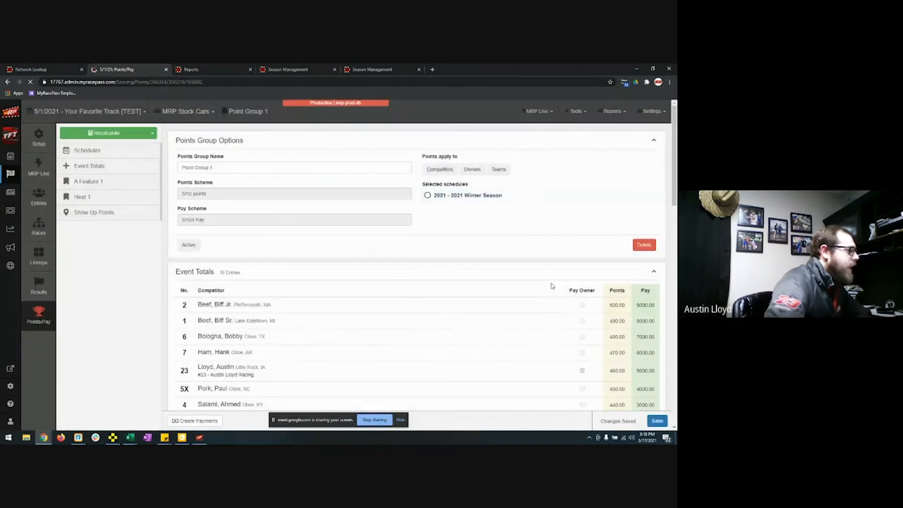
scroll(552, 285, "down", 3)
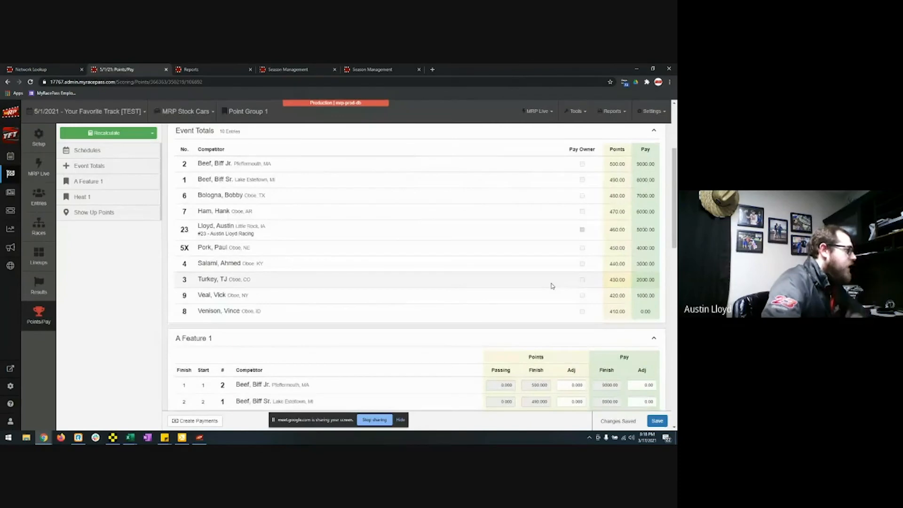
scroll(551, 284, "up", 3)
Step: Recalculate again with IMCA Modifieds points and 2021 Winter Season Pay, putting car 2 first with 40 points
left_click(125, 136)
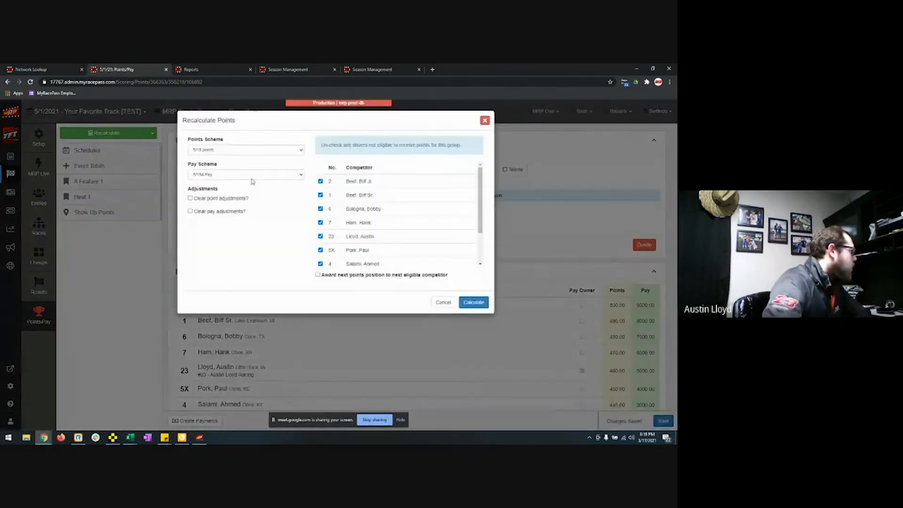
left_click(251, 152)
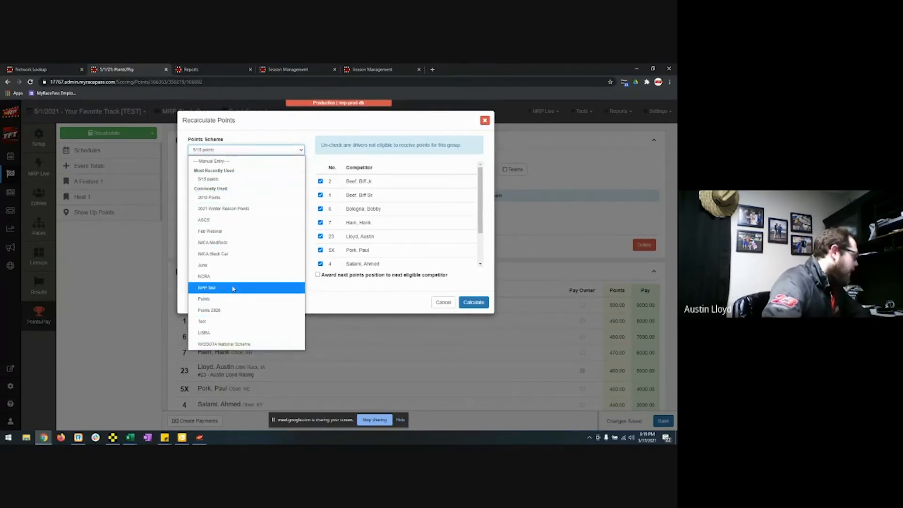
left_click(234, 243)
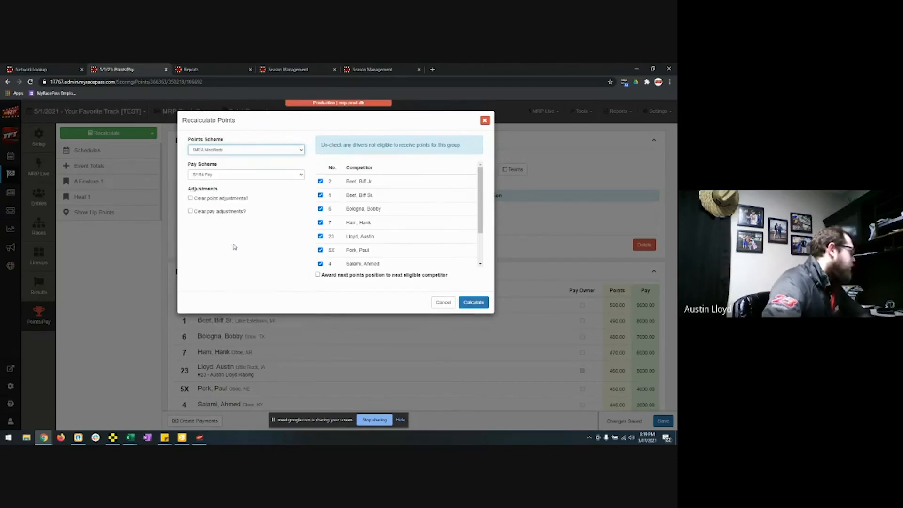
left_click(234, 176)
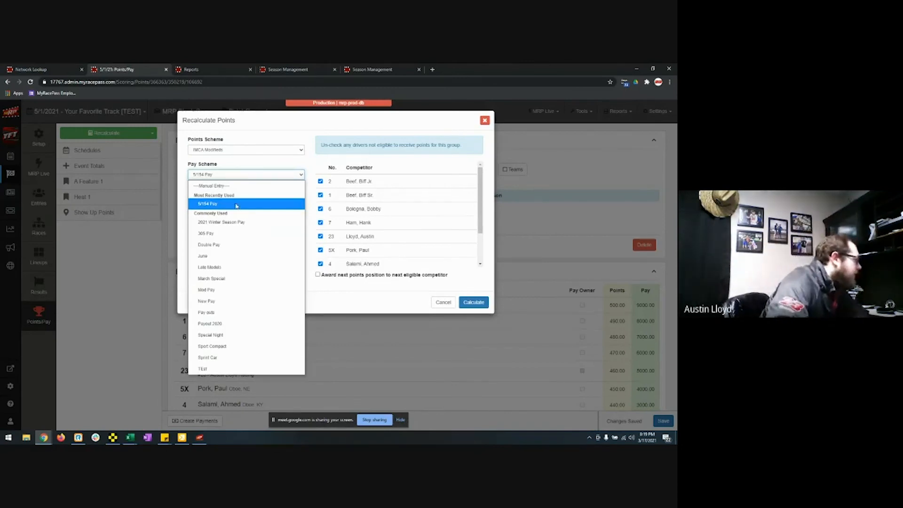
left_click(240, 222)
left_click(261, 179)
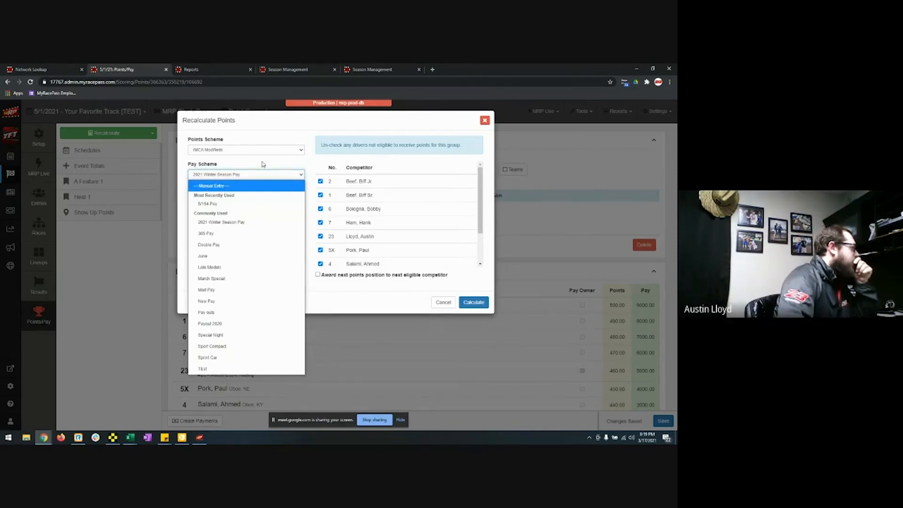
left_click(264, 170)
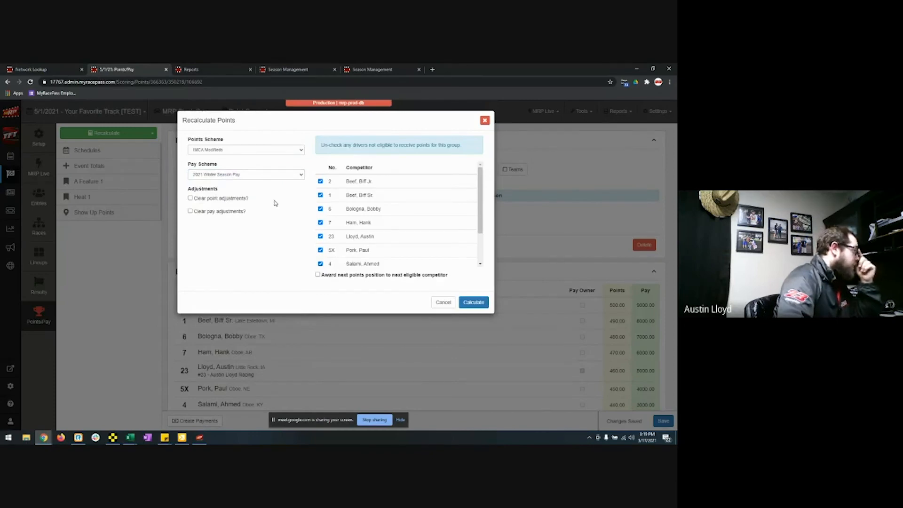
scroll(337, 235, "down", 2)
scroll(344, 237, "up", 2)
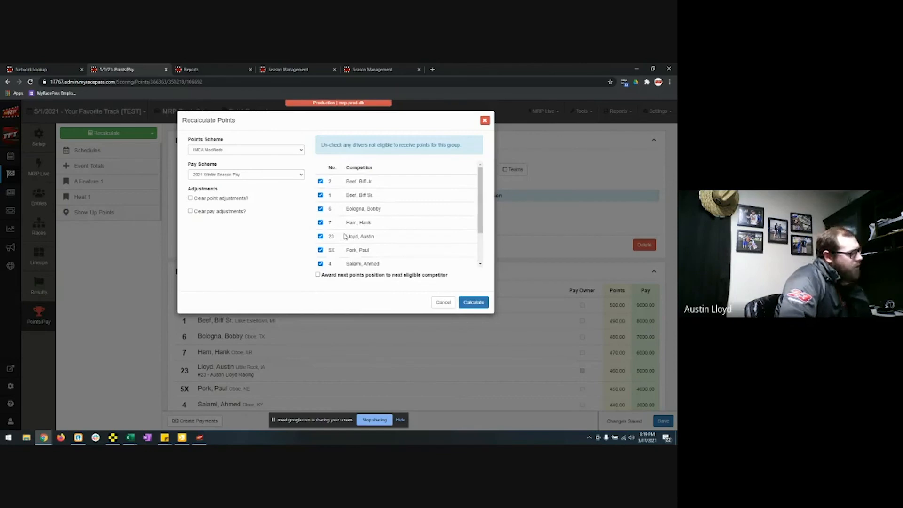
left_click(475, 303)
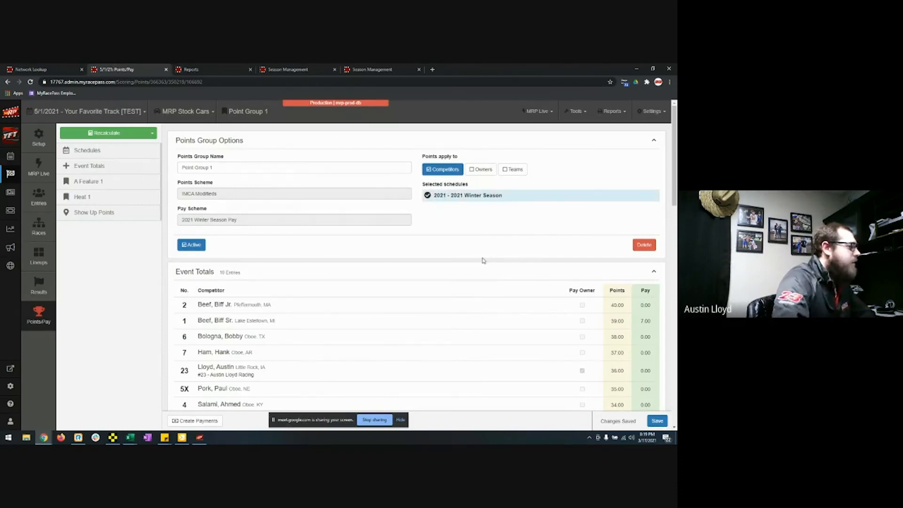
scroll(483, 261, "down", 7)
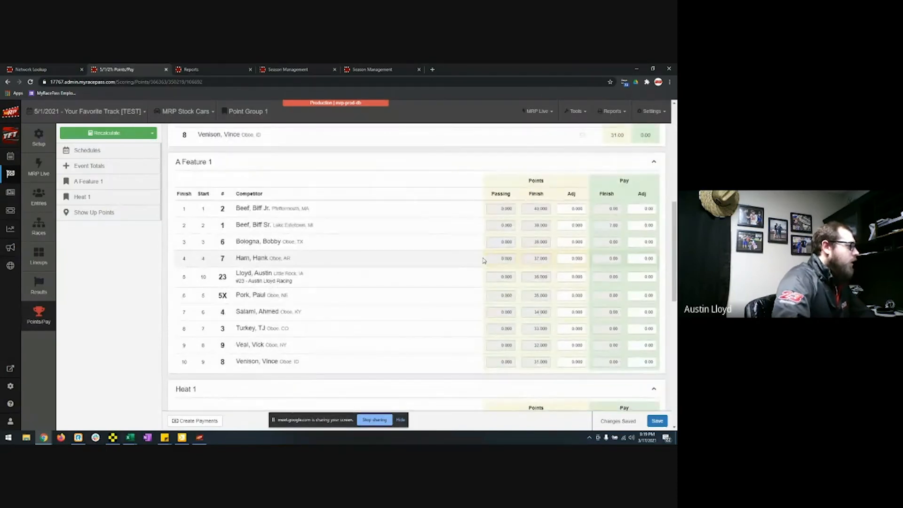
Step: Enter a 20-point and $100 pay adjustment for the A Feature 1 winner and save
scroll(483, 259, "down", 1)
scroll(501, 230, "up", 1)
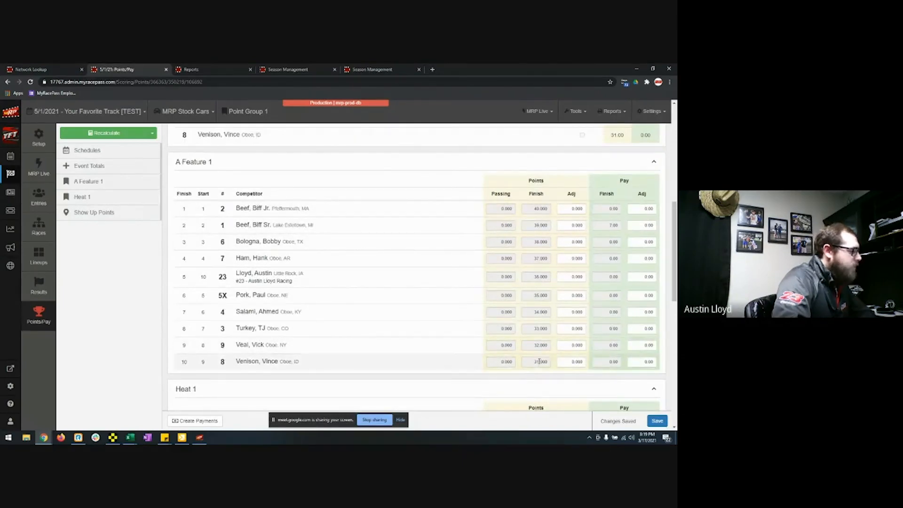
left_click(563, 208)
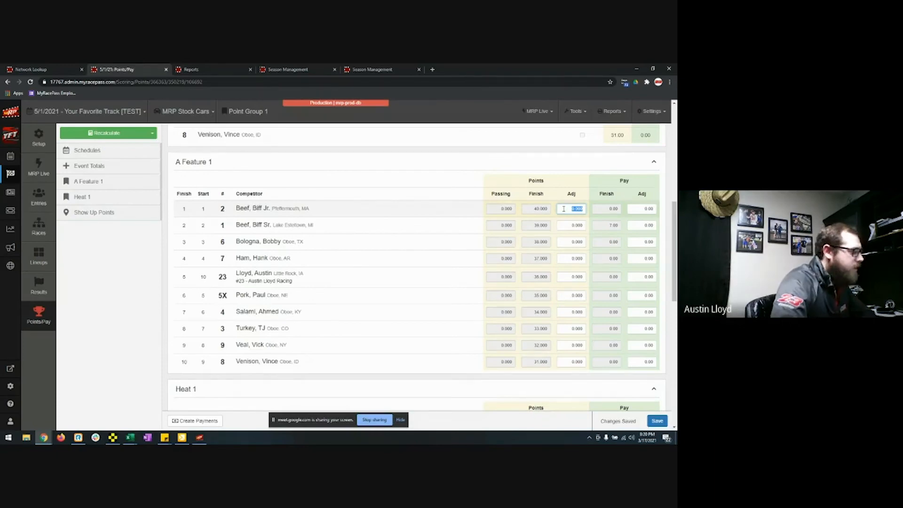
type("200")
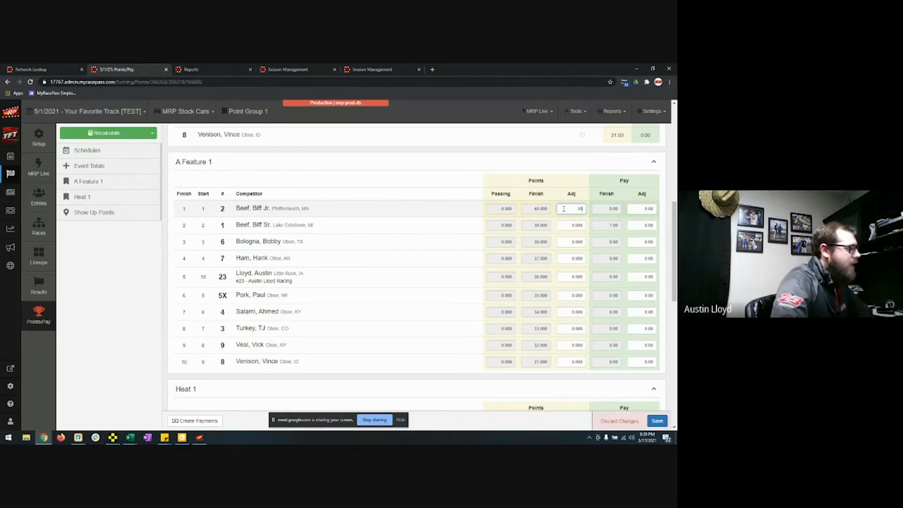
left_click(642, 209)
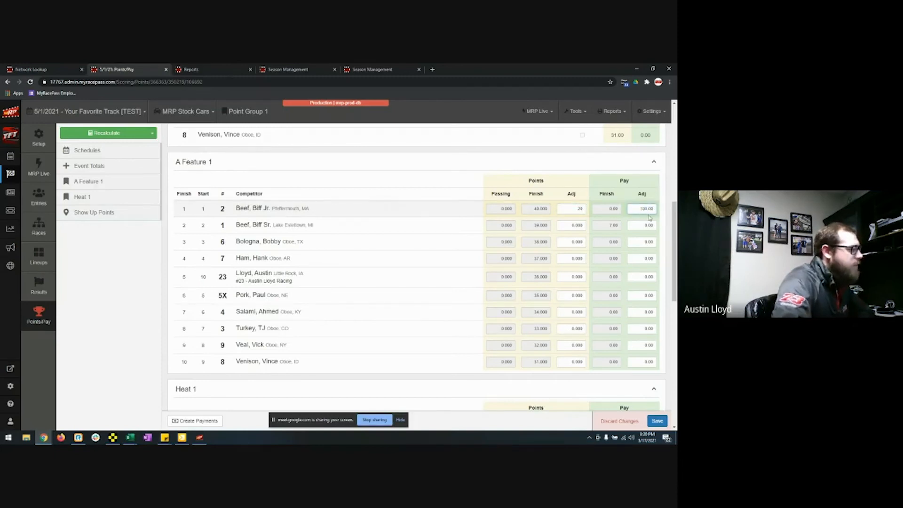
left_click(657, 421)
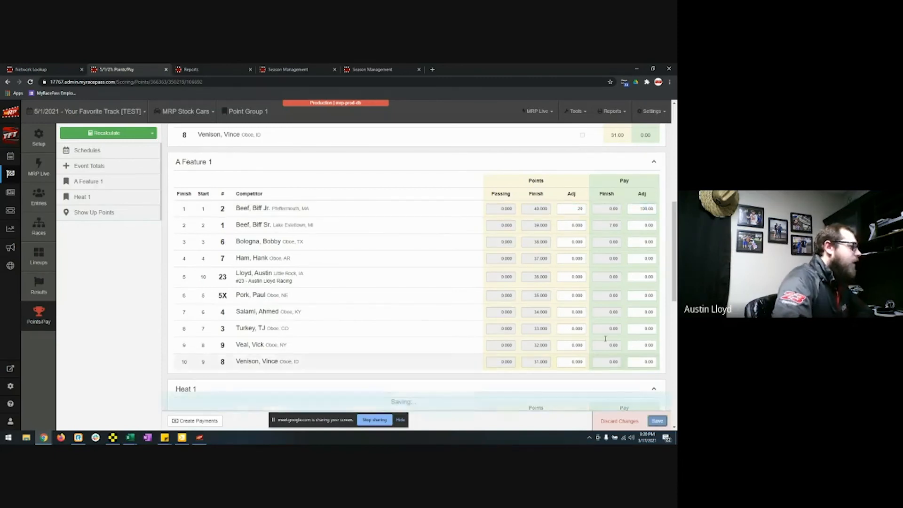
Step: Review the updated totals and create payments for the event's payouts
scroll(571, 278, "down", 4)
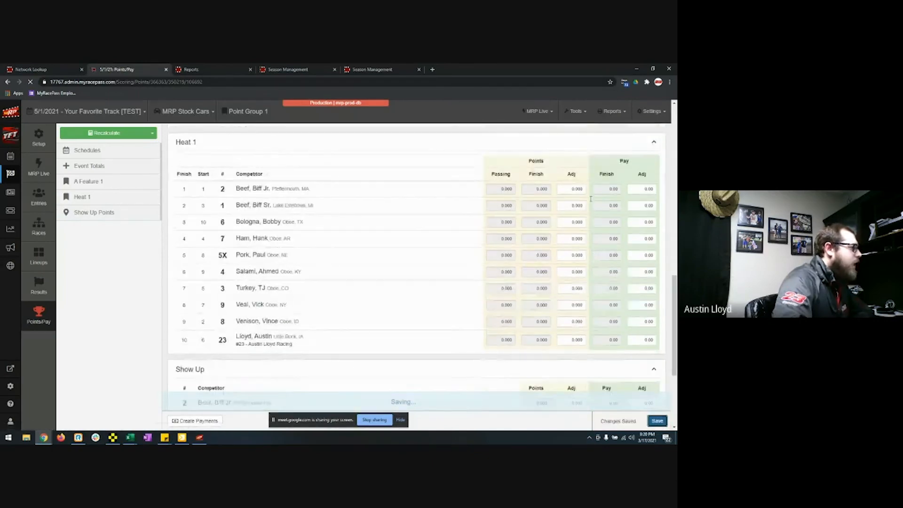
scroll(539, 294, "down", 3)
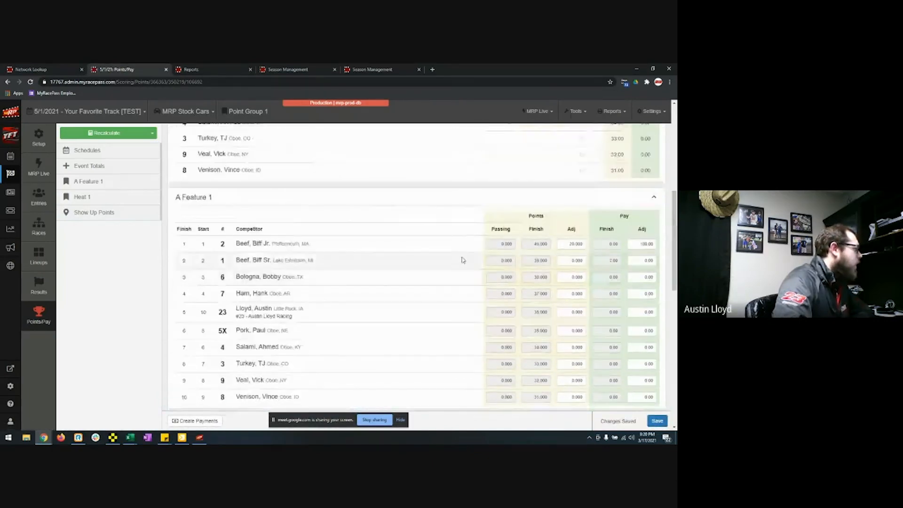
scroll(541, 305, "down", 4)
scroll(541, 309, "down", 7)
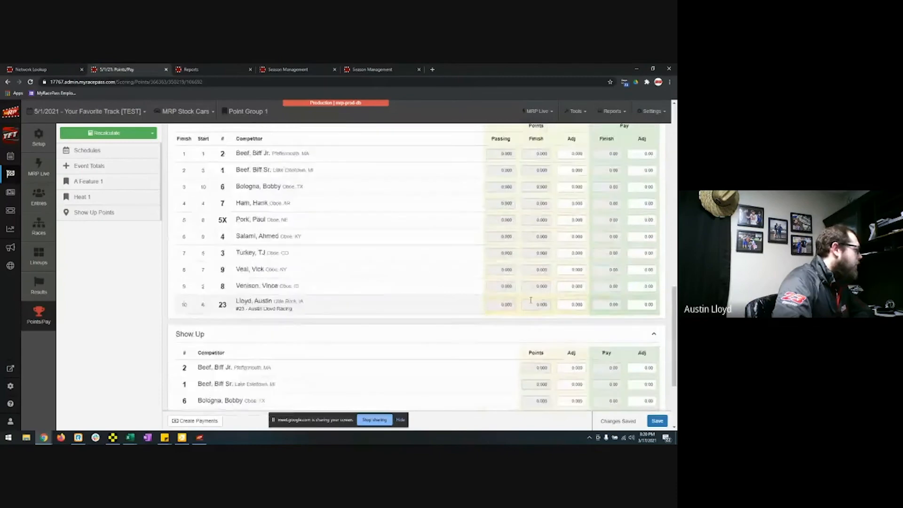
scroll(478, 286, "up", 12)
scroll(478, 286, "up", 6)
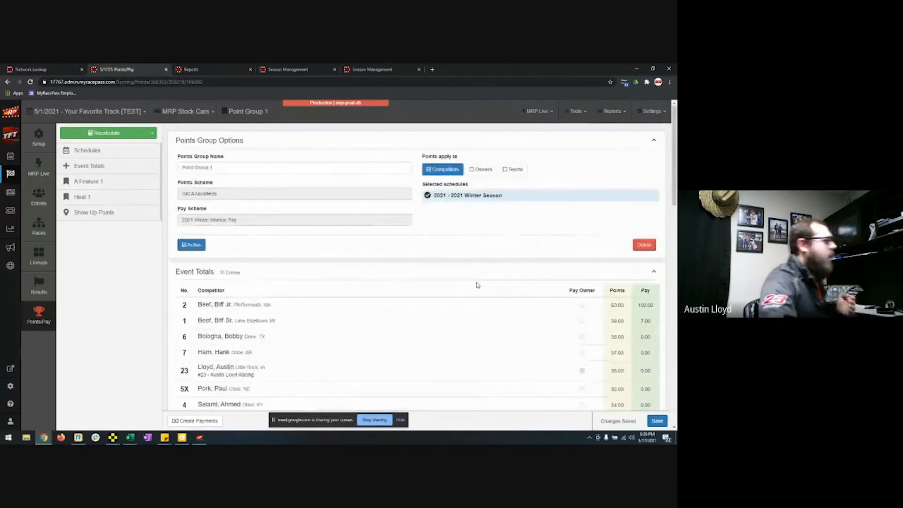
scroll(602, 264, "down", 2)
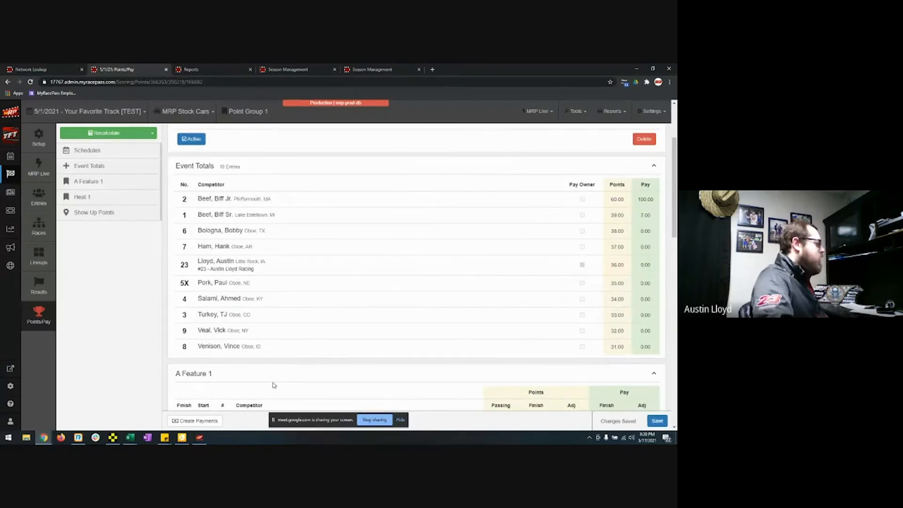
left_click(195, 420)
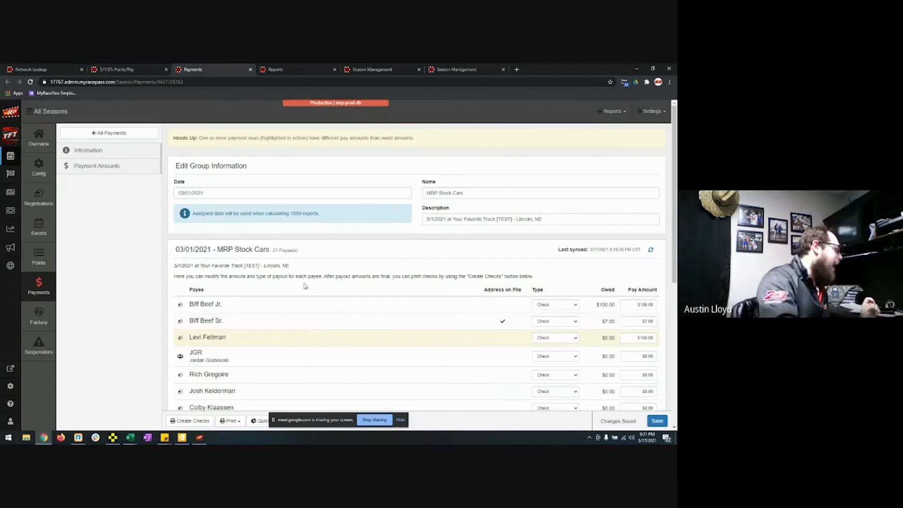
Step: Preview two check layouts in Create Checks and close it without creating checks
left_click(204, 425)
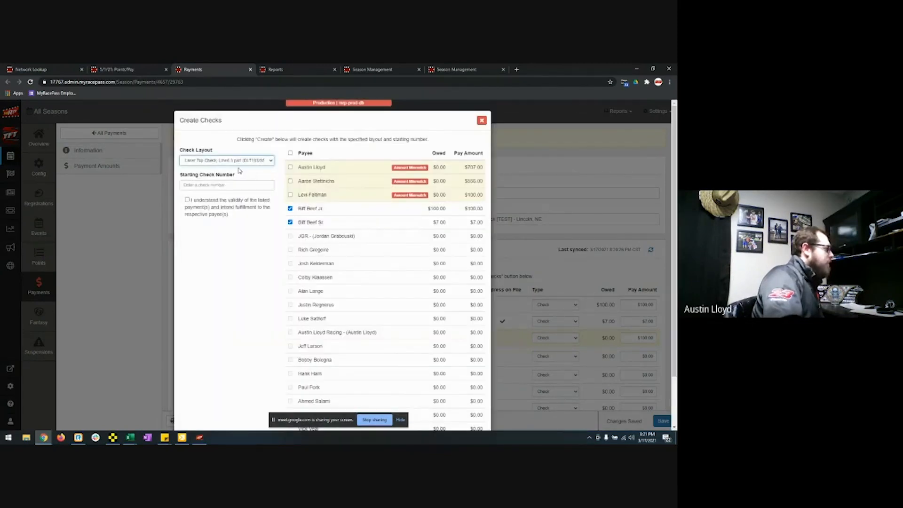
left_click(235, 162)
left_click(235, 206)
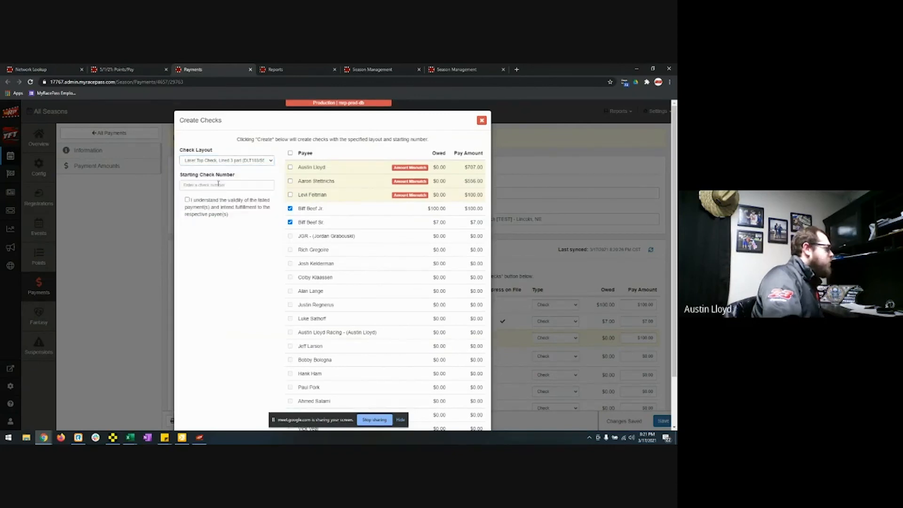
scroll(358, 311, "down", 2)
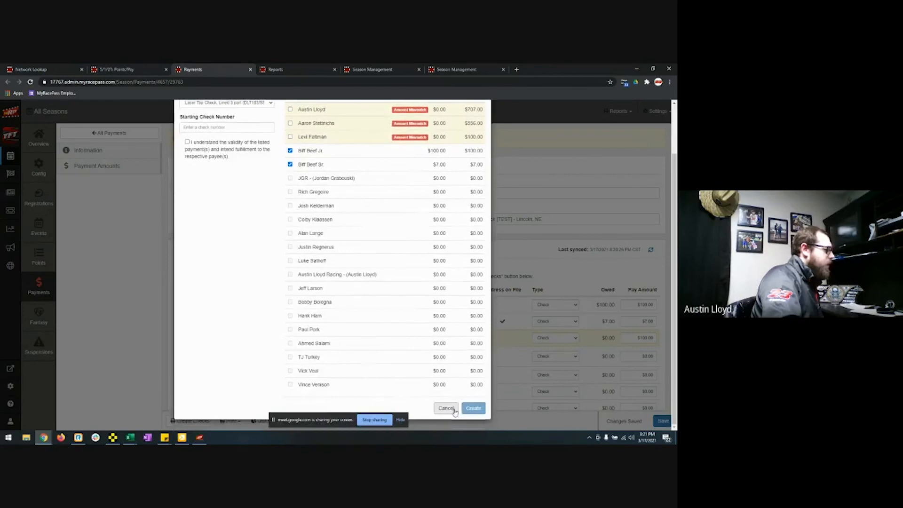
scroll(475, 125, "up", 2)
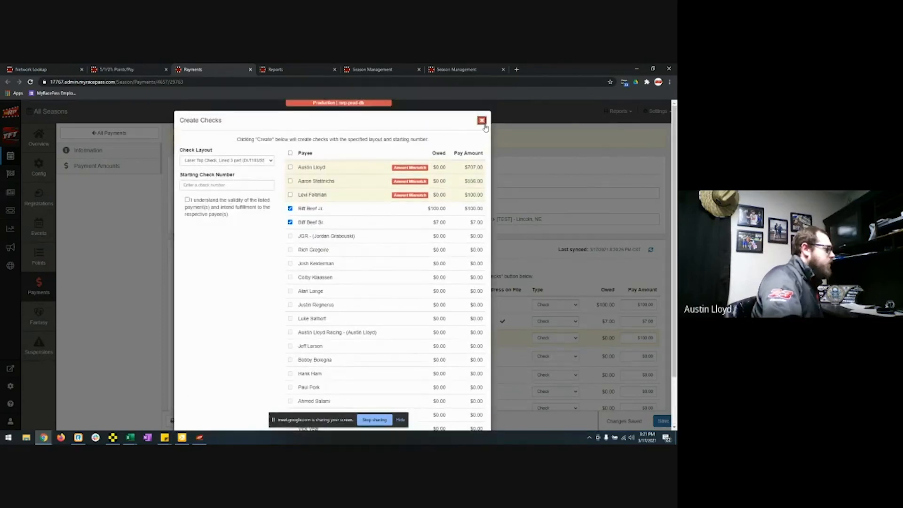
left_click(481, 120)
left_click(231, 420)
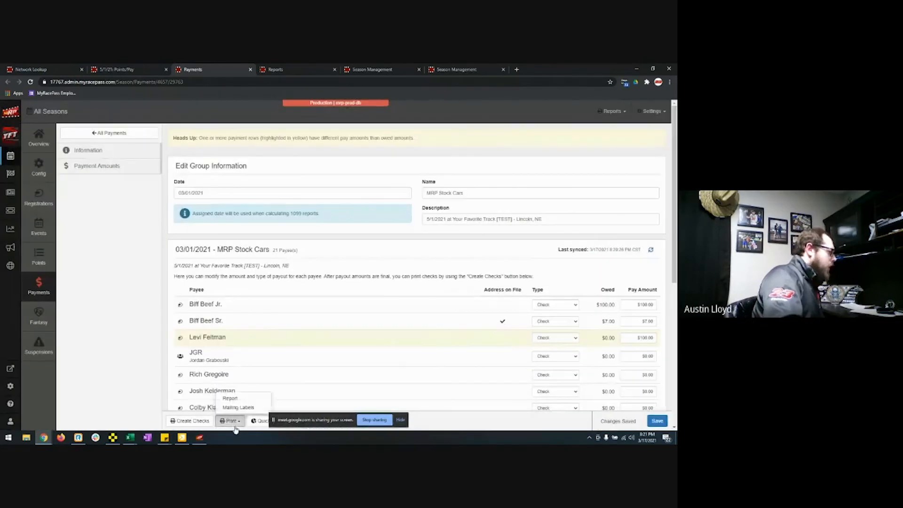
left_click(230, 399)
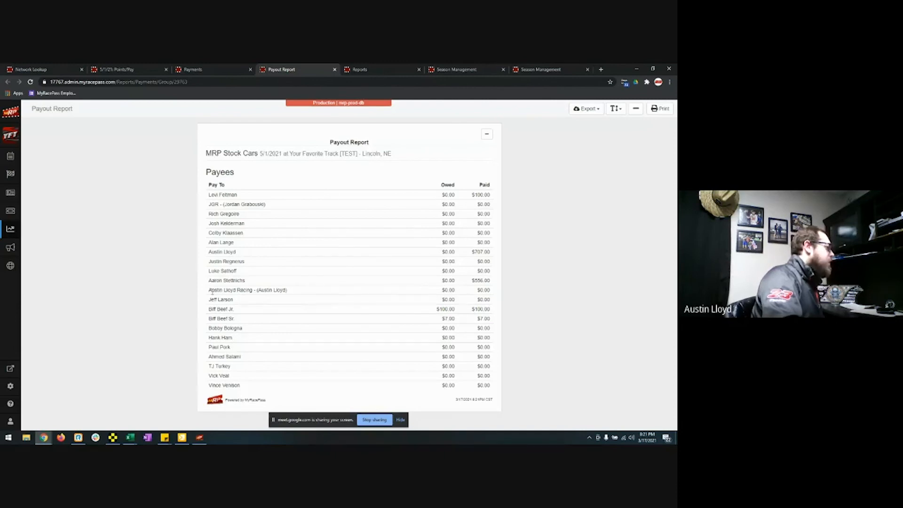
left_click_drag(211, 290, 252, 292)
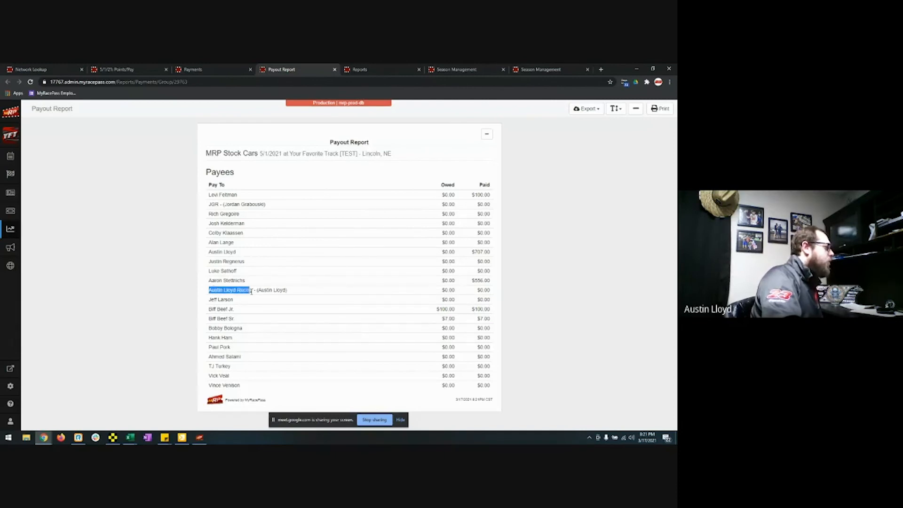
left_click(253, 292)
left_click_drag(257, 290, 284, 290)
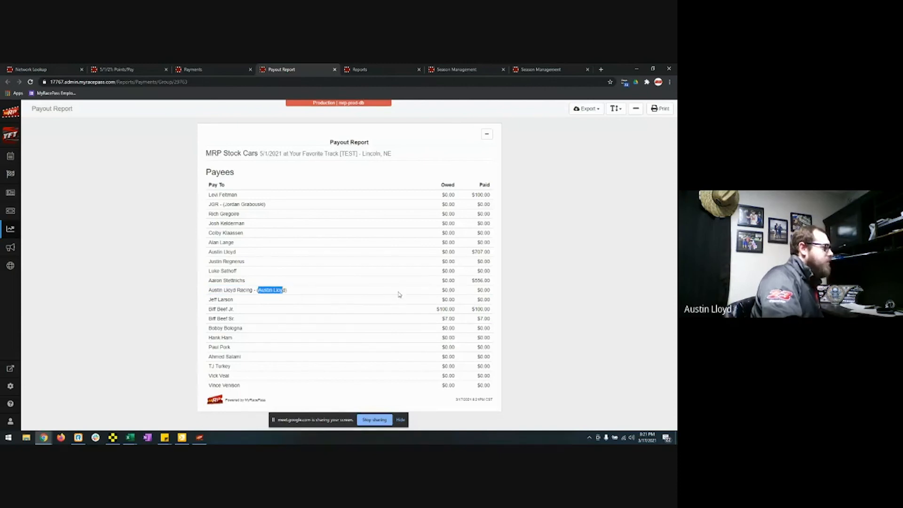
left_click(477, 292)
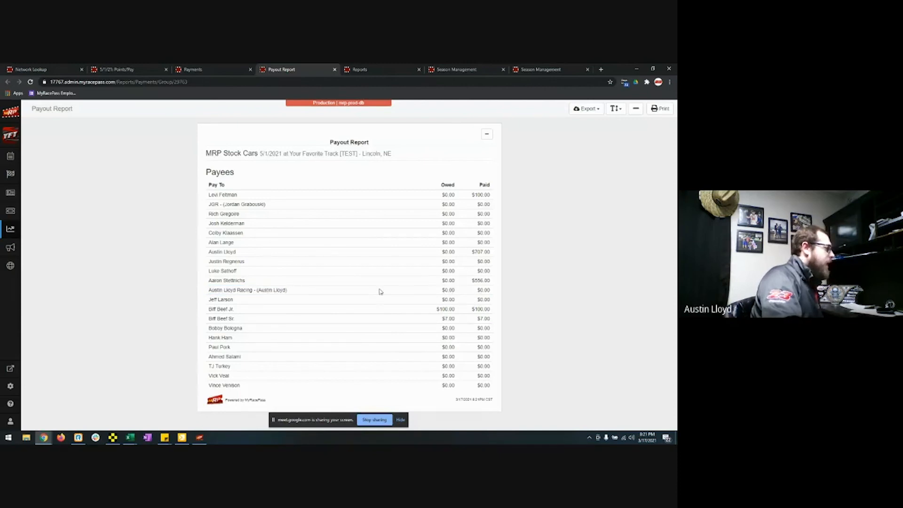
left_click(334, 70)
scroll(277, 333, "down", 3)
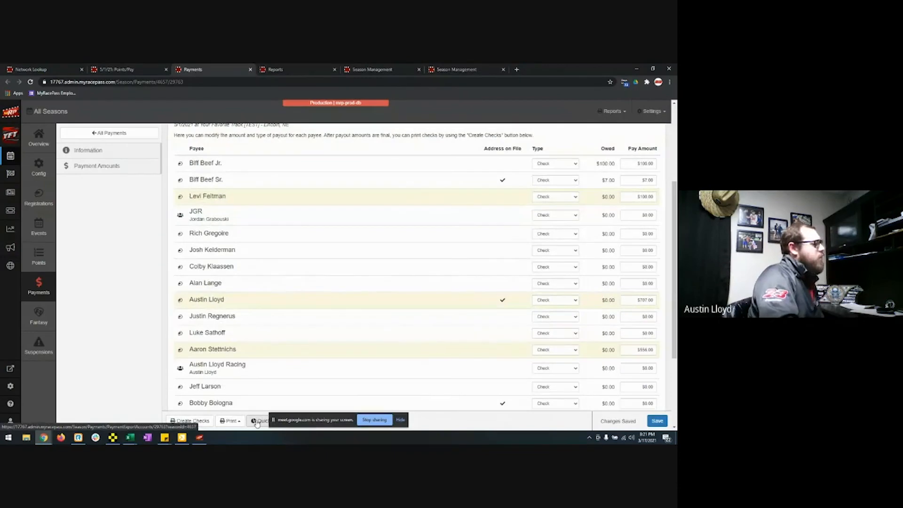
scroll(231, 290, "up", 3)
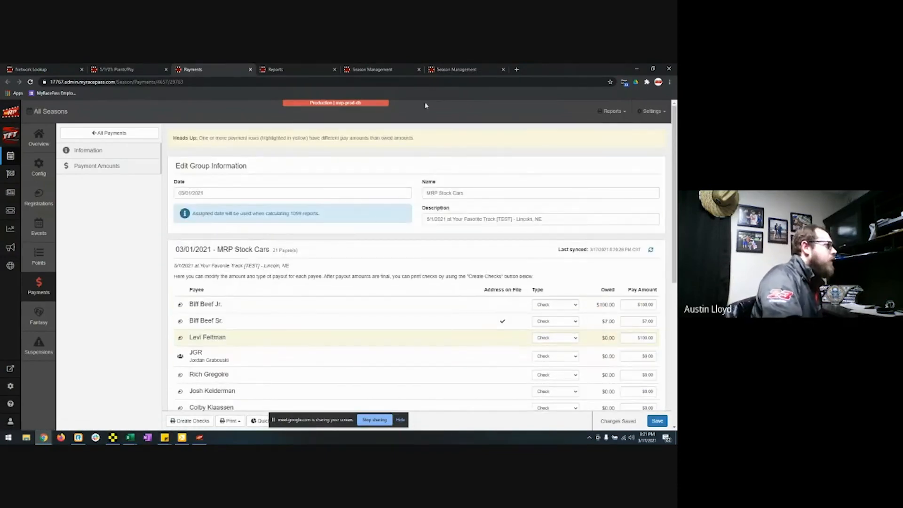
Step: Open the Yearly Payout (1099 Report) from the reports list
left_click(282, 69)
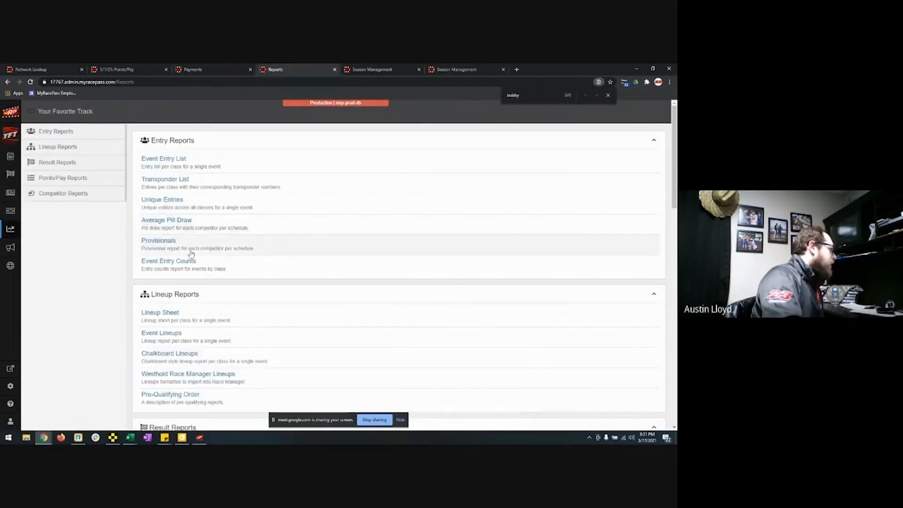
scroll(222, 298, "down", 6)
scroll(215, 362, "down", 8)
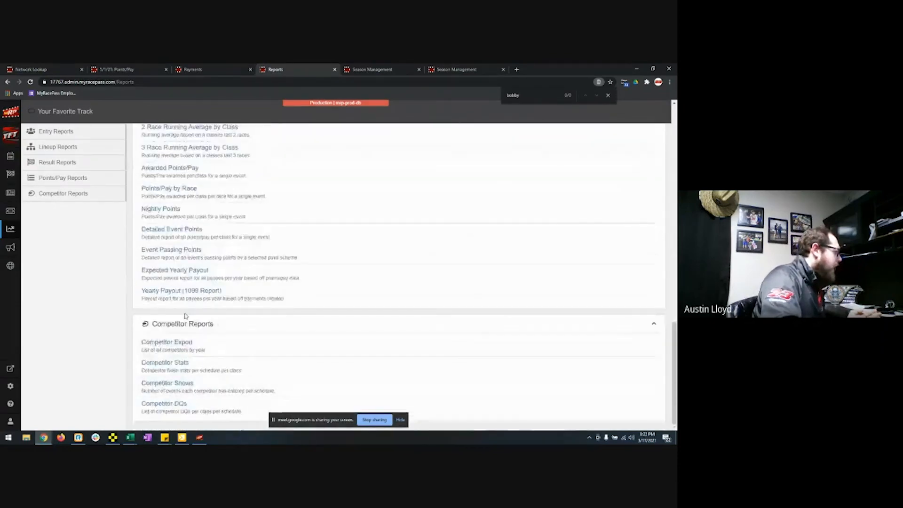
left_click(179, 291)
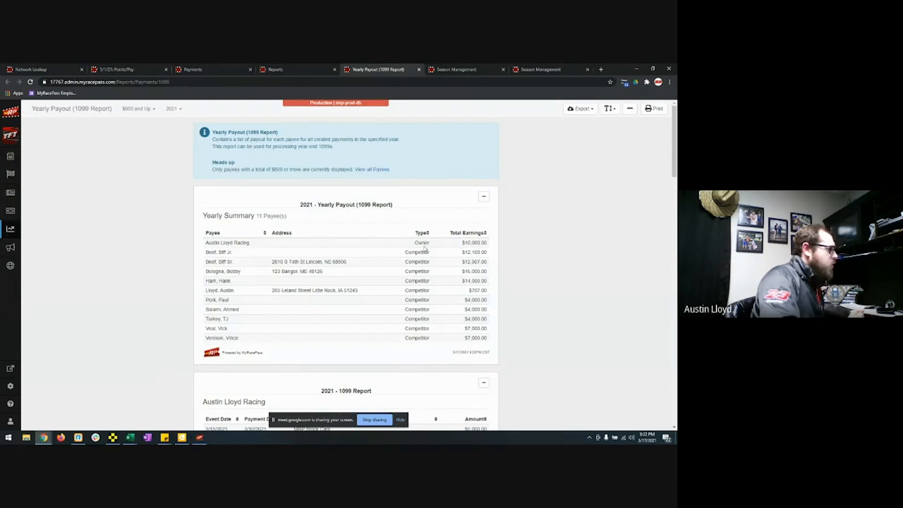
Step: Review the 2021 payout cards for all 11 payees and show the PDF and Excel export options
scroll(464, 276, "down", 5)
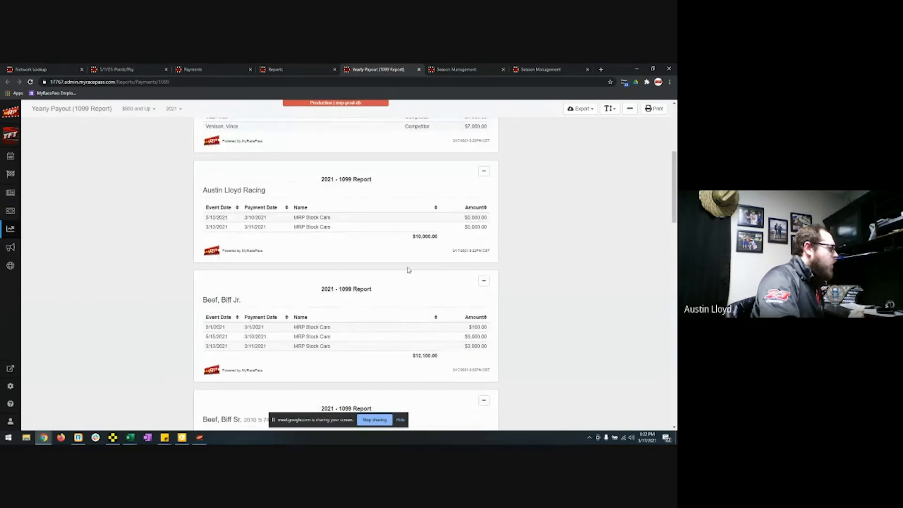
scroll(255, 338, "down", 2)
scroll(264, 360, "down", 3)
scroll(268, 365, "down", 3)
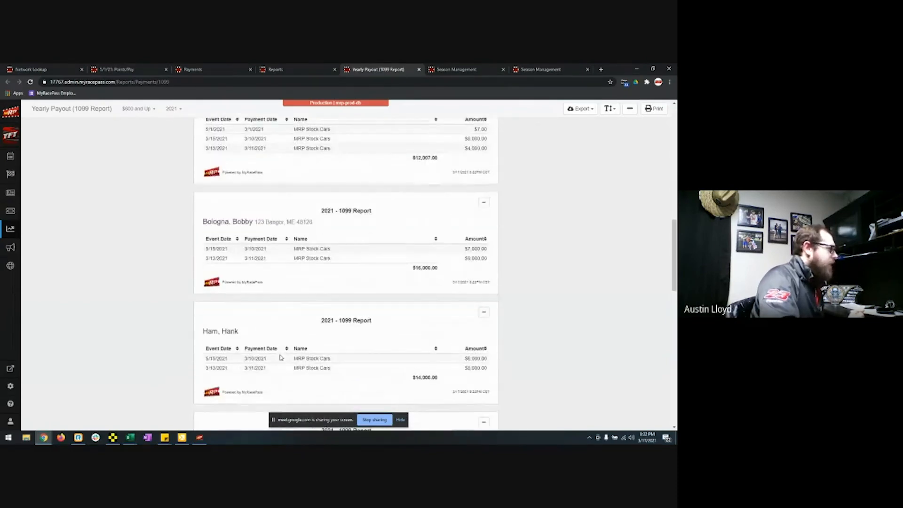
scroll(268, 315, "down", 4)
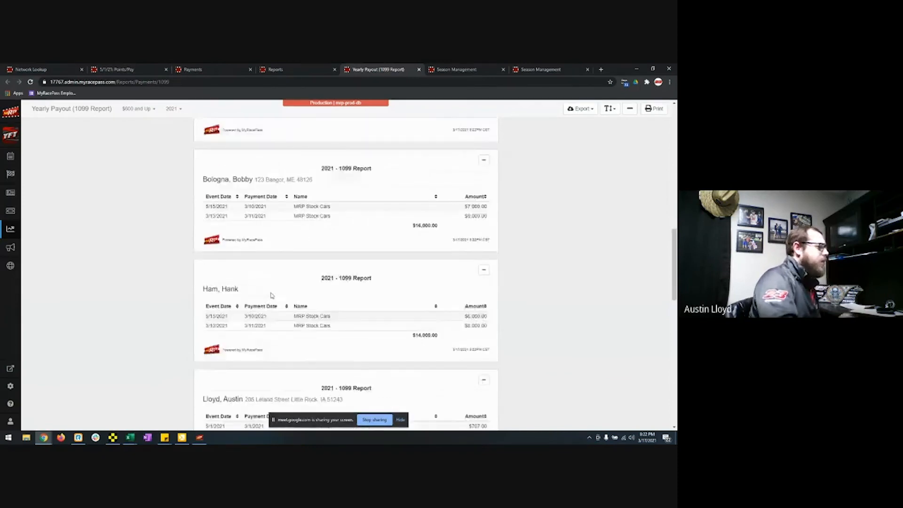
scroll(275, 296, "down", 1)
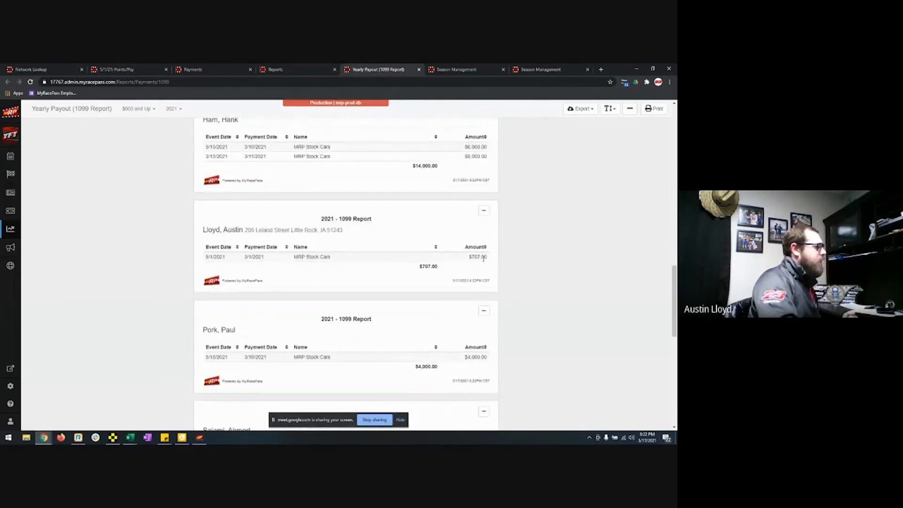
scroll(536, 311, "up", 20)
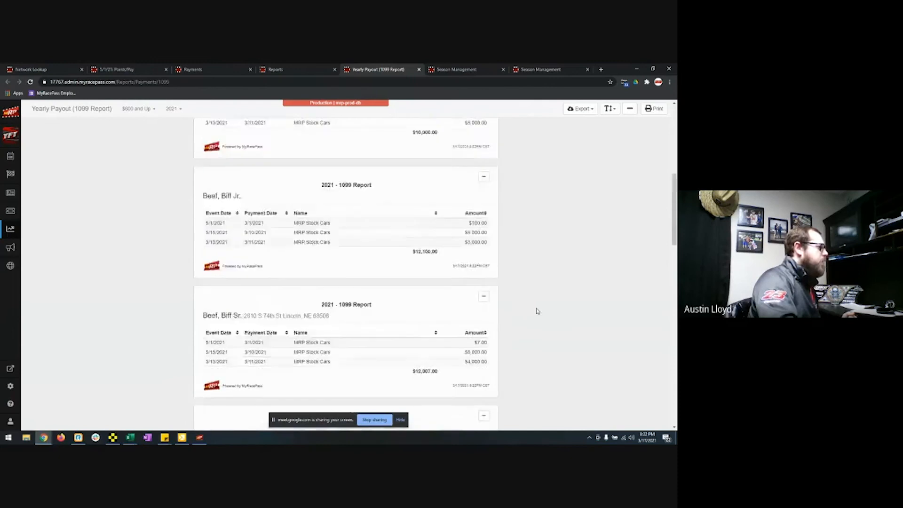
left_click(588, 113)
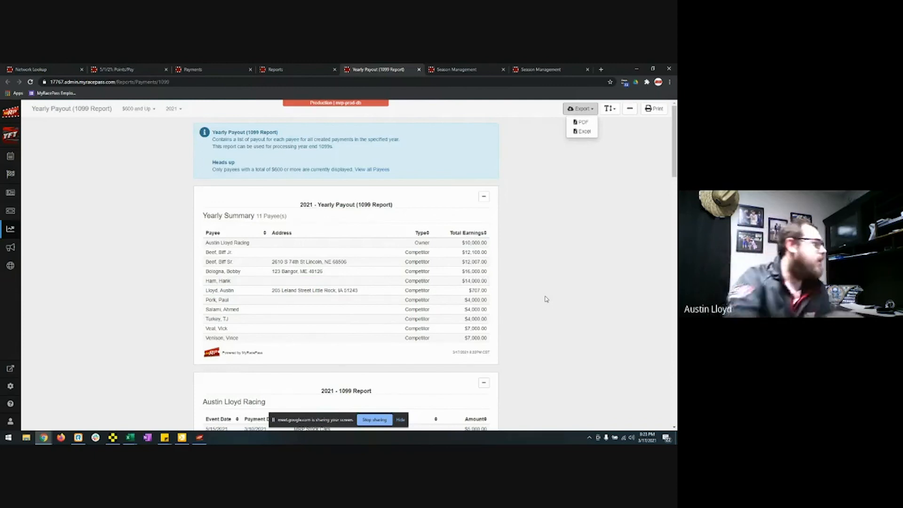
Step: On the points and pay page, select the 5/1/2021 event and the MRP Stock Cars class
left_click(14, 175)
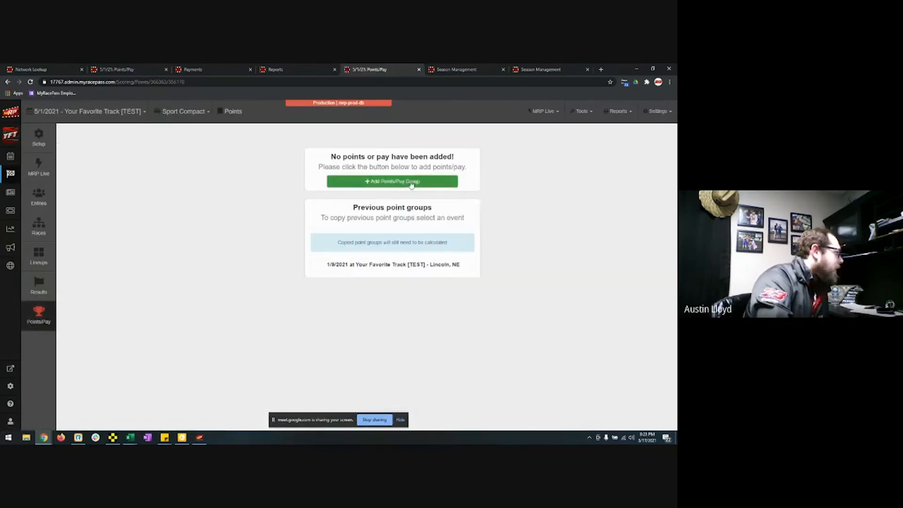
left_click(108, 120)
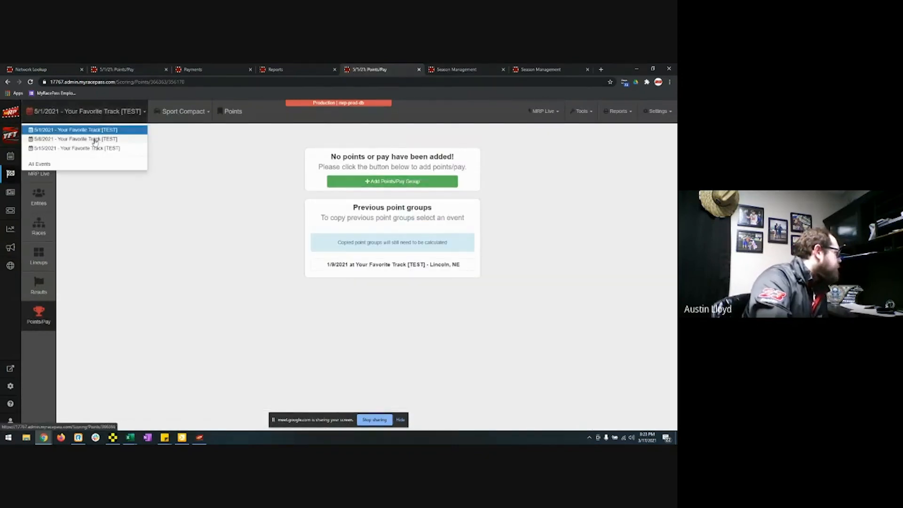
left_click(94, 137)
left_click(93, 129)
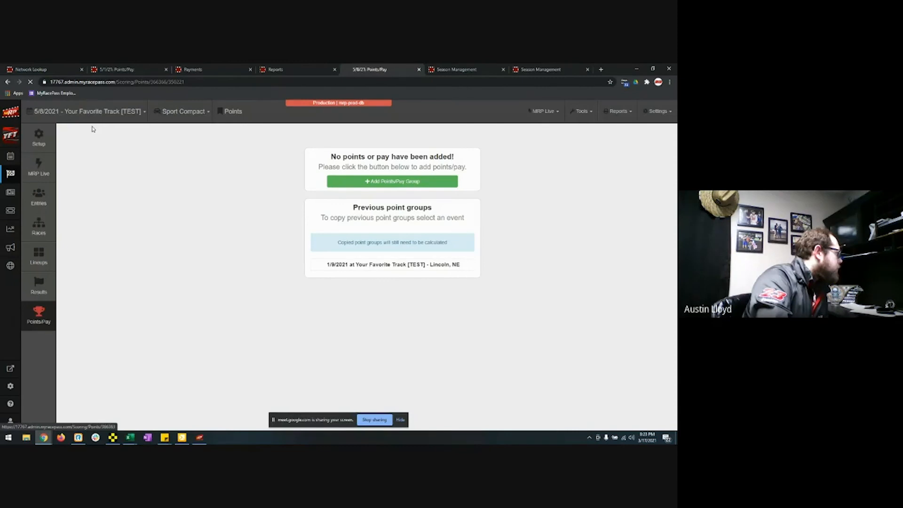
left_click(177, 112)
left_click(174, 113)
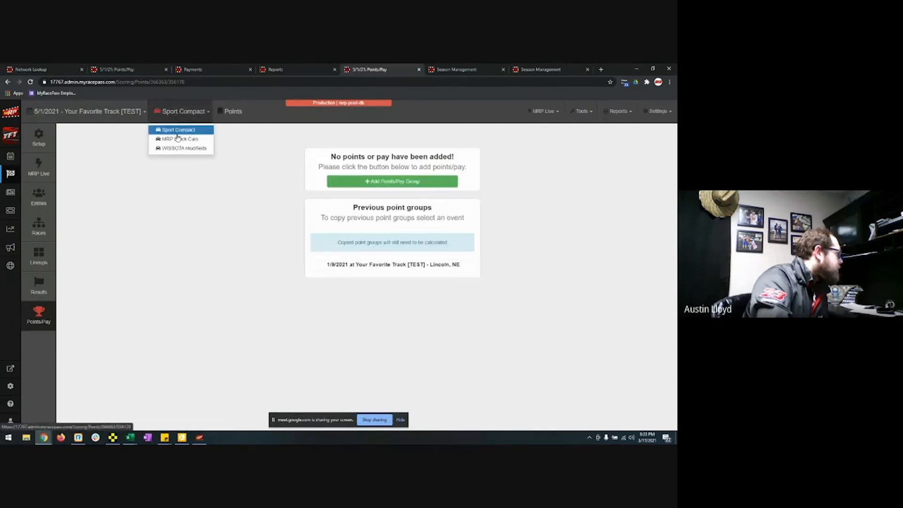
left_click(178, 137)
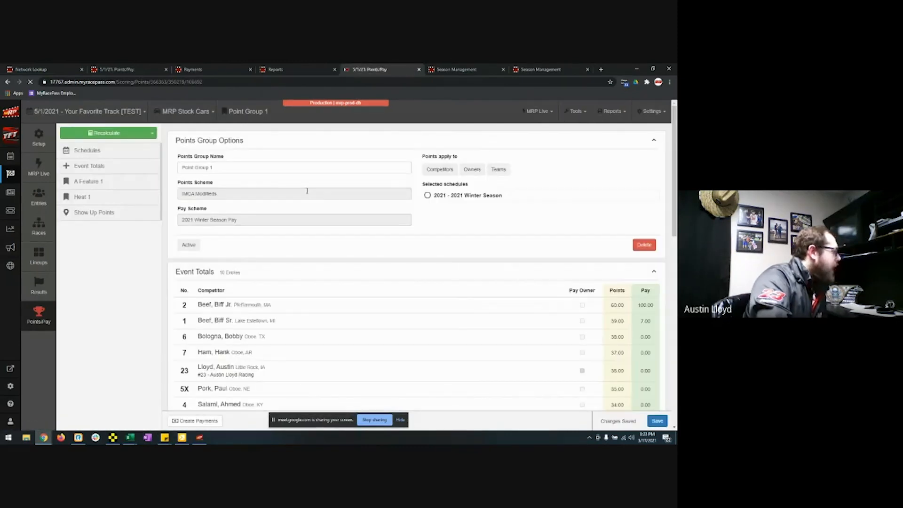
Step: Save the point group's points and pay, then go to the season management overview
scroll(387, 333, "down", 9)
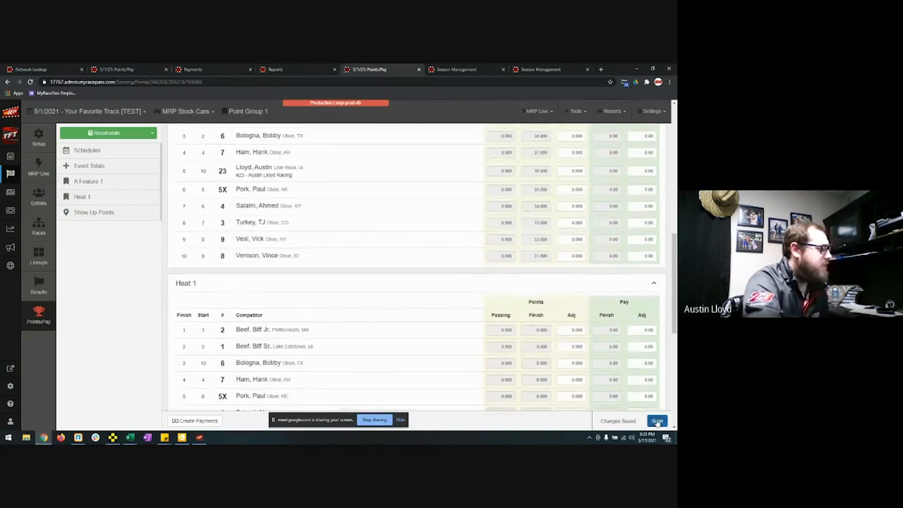
left_click(657, 421)
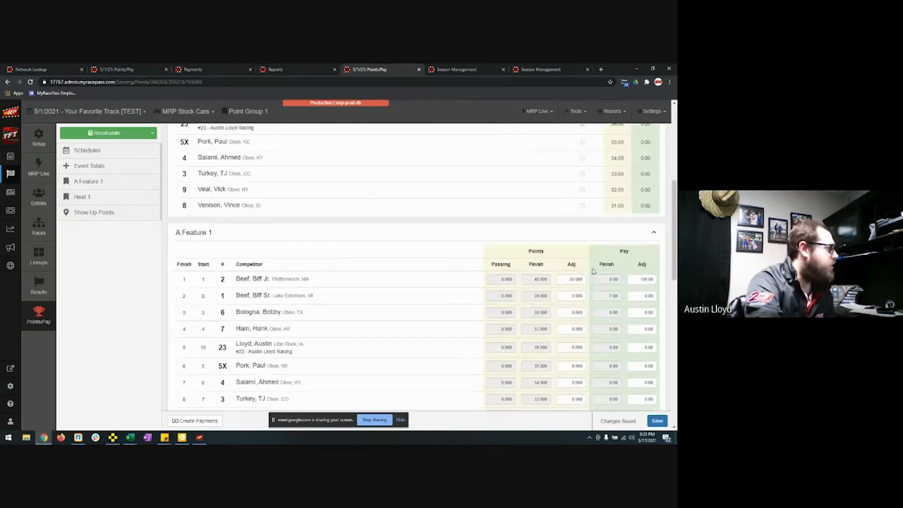
scroll(551, 241, "down", 3)
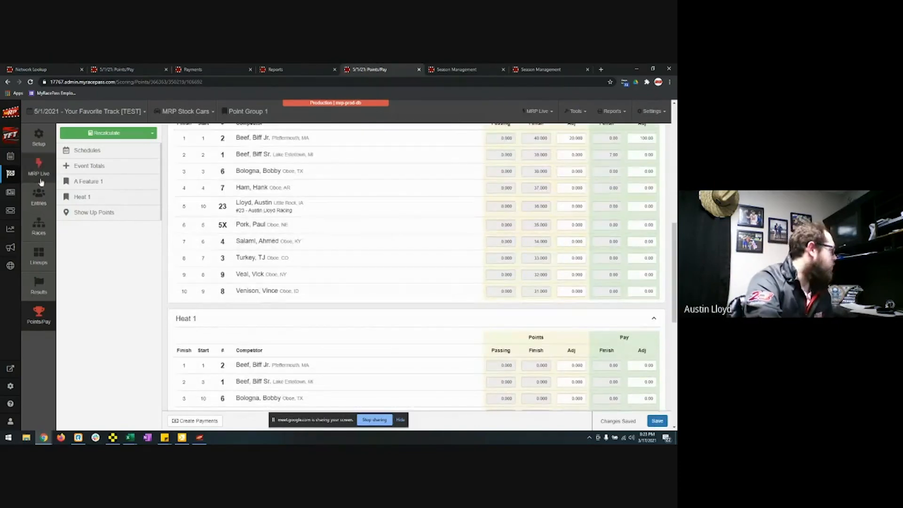
left_click(13, 160)
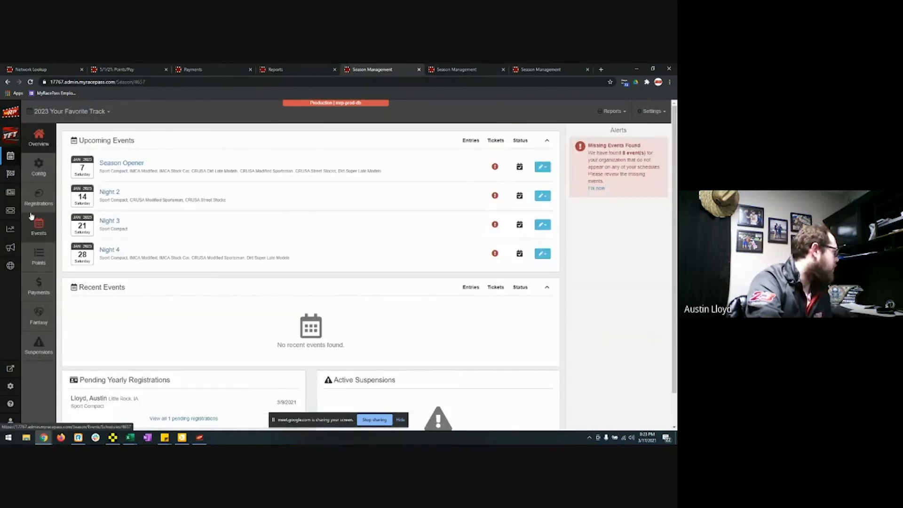
Step: Show the 2021 Winter Season point standings and scroll down to the Included Events
left_click(41, 259)
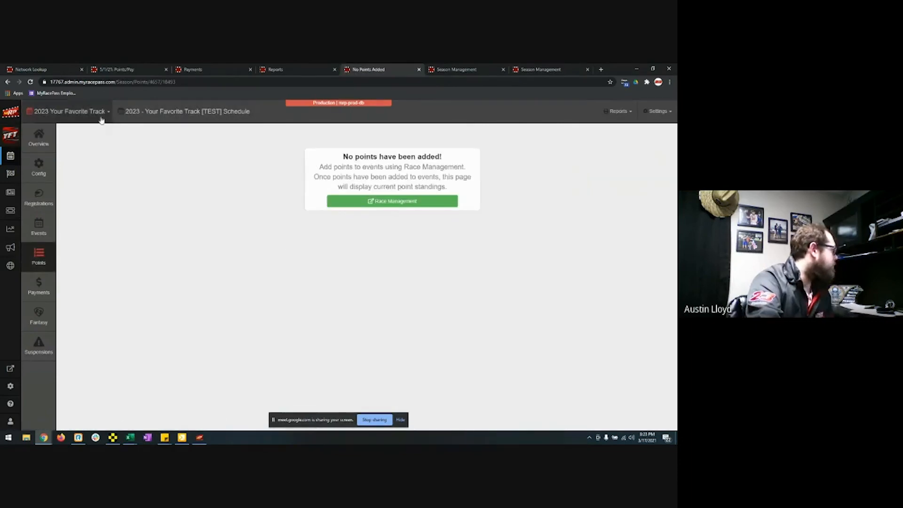
left_click(101, 120)
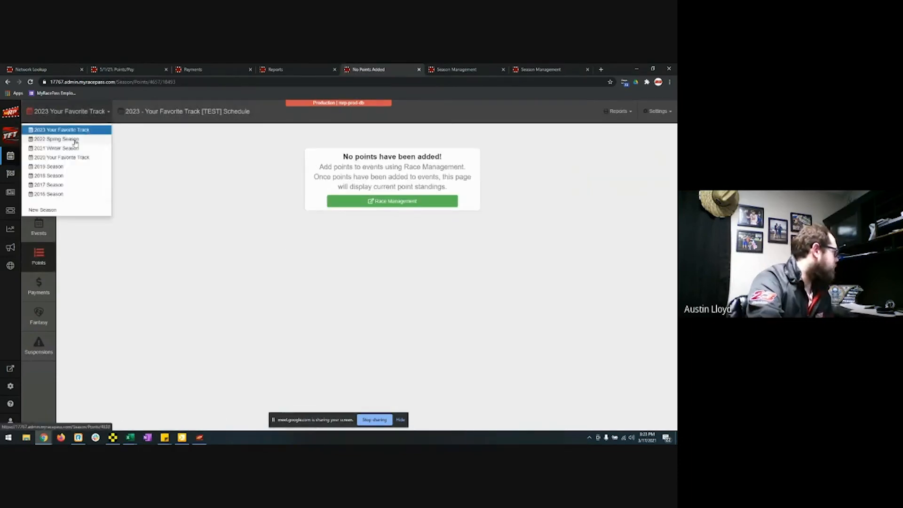
left_click(69, 148)
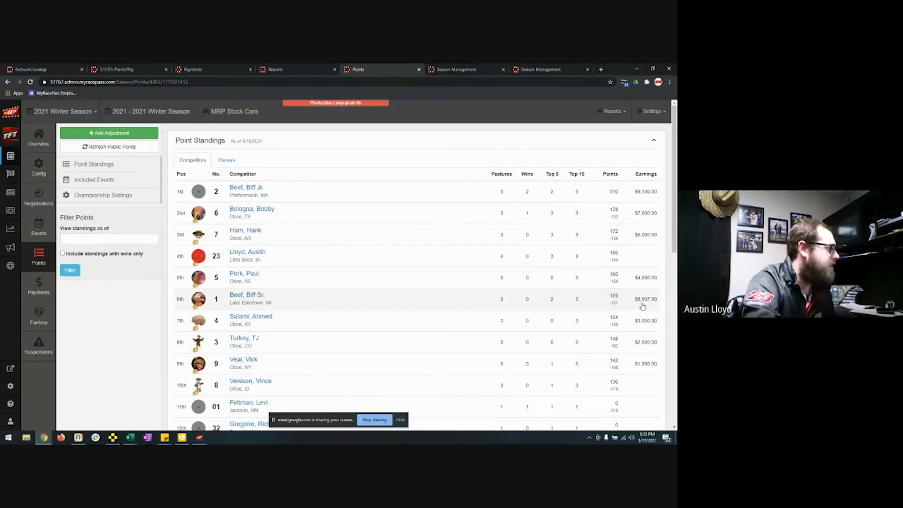
mouse_move(553, 175)
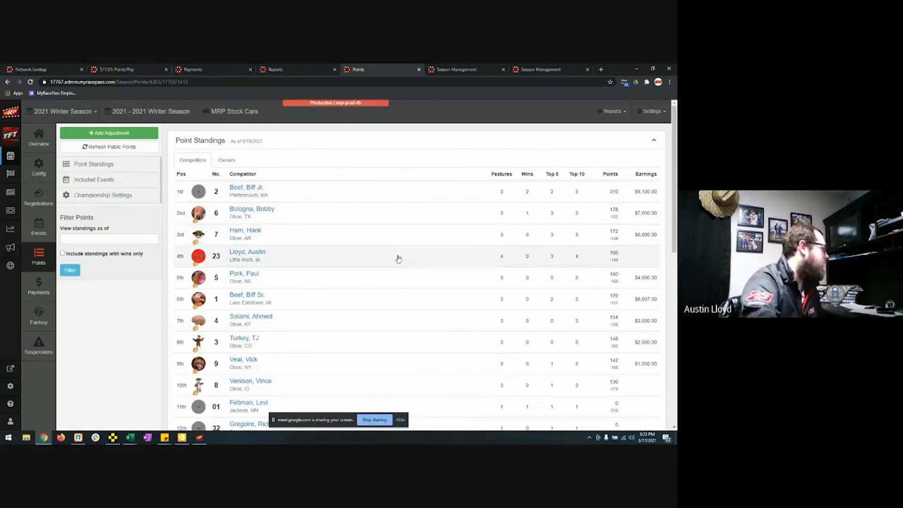
scroll(398, 258, "down", 8)
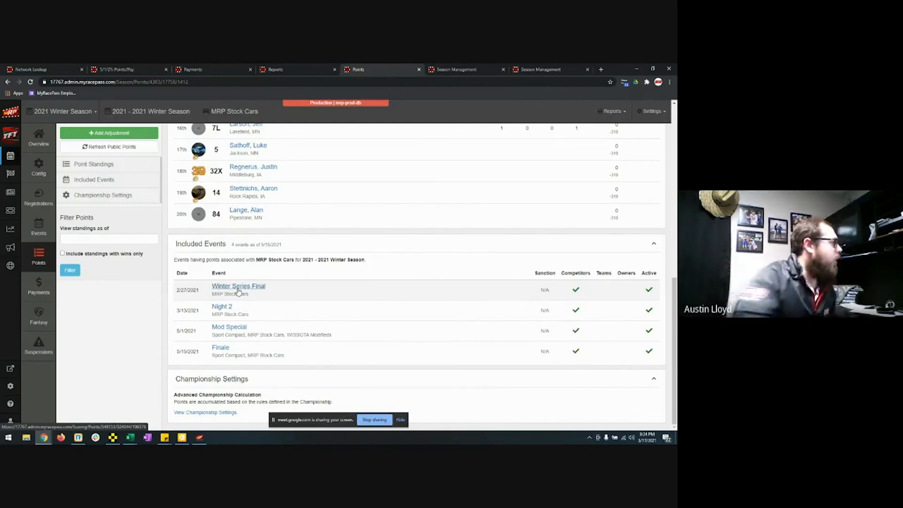
Step: Generate the Transponder List for the 5/1/2021 Mod Special event, then close it
left_click(297, 69)
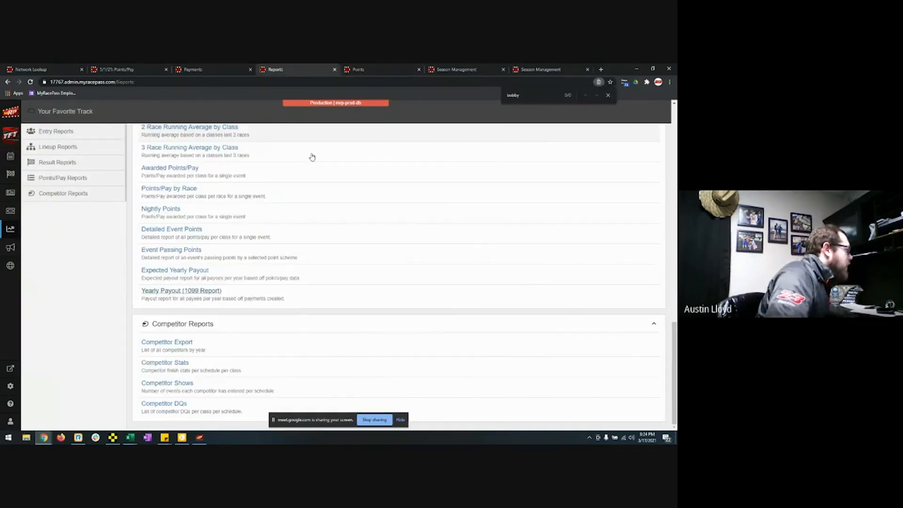
scroll(329, 228, "up", 15)
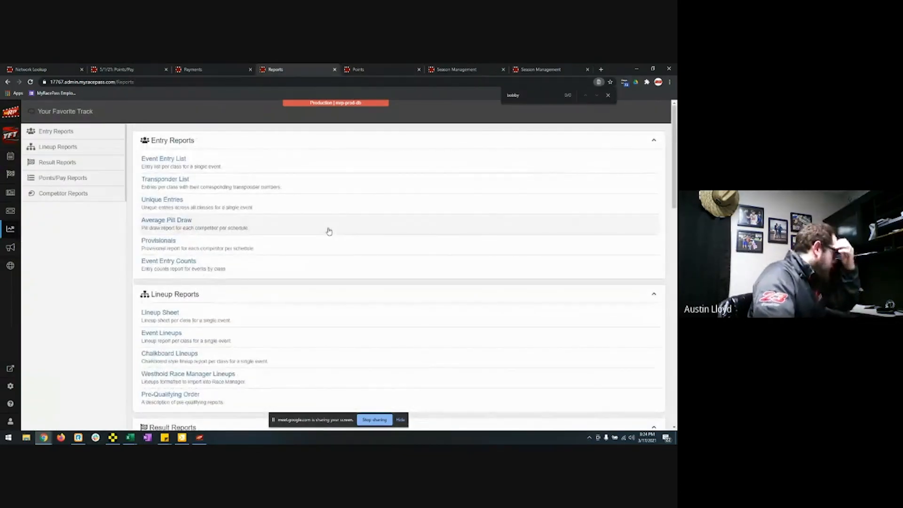
left_click(176, 184)
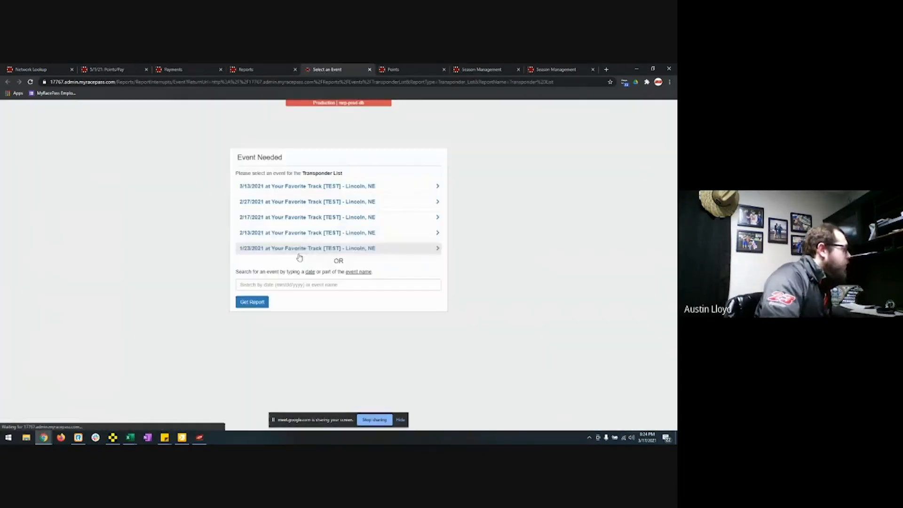
left_click(283, 286)
type("5/1/2021")
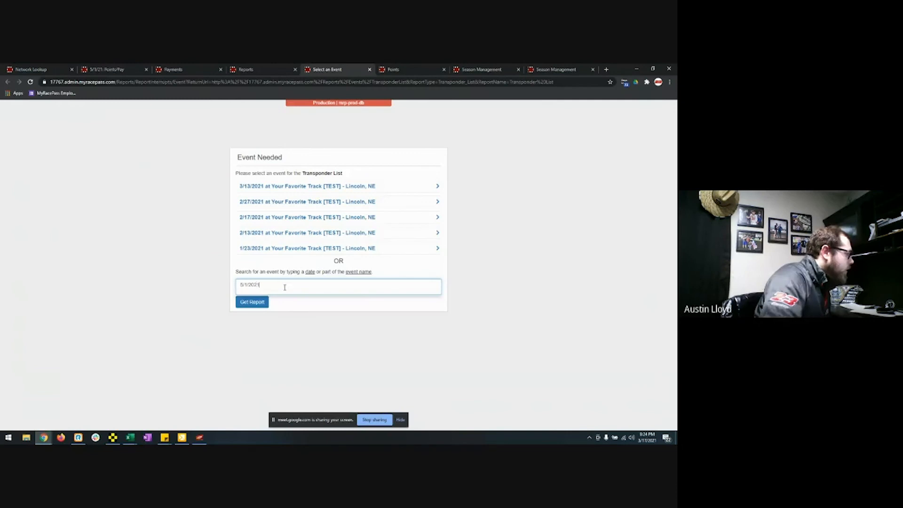
left_click(285, 301)
left_click(263, 301)
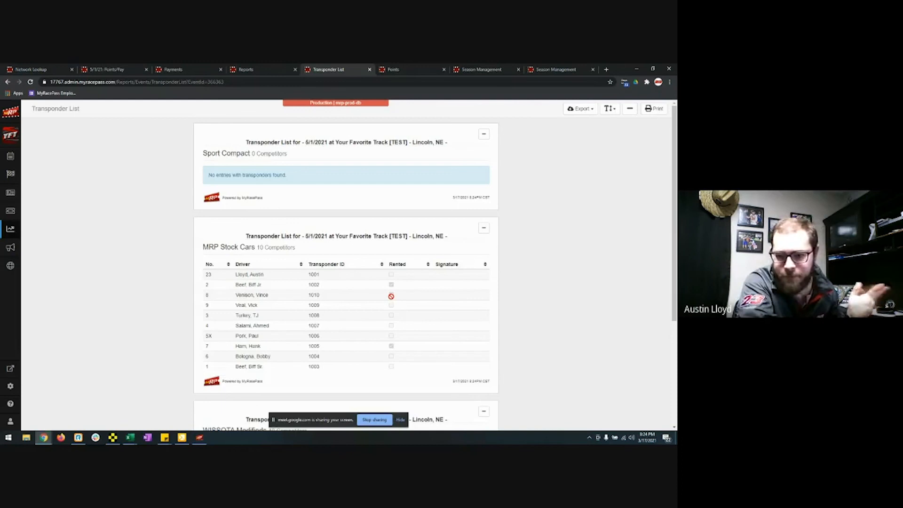
left_click(370, 70)
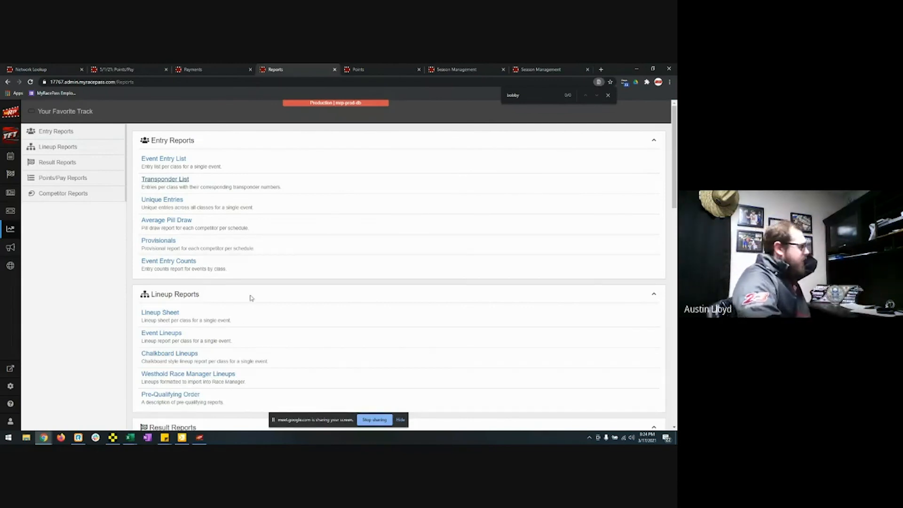
Step: Generate the event lineups report for the Superhero Night event found by searching '5/1/202'
left_click(164, 332)
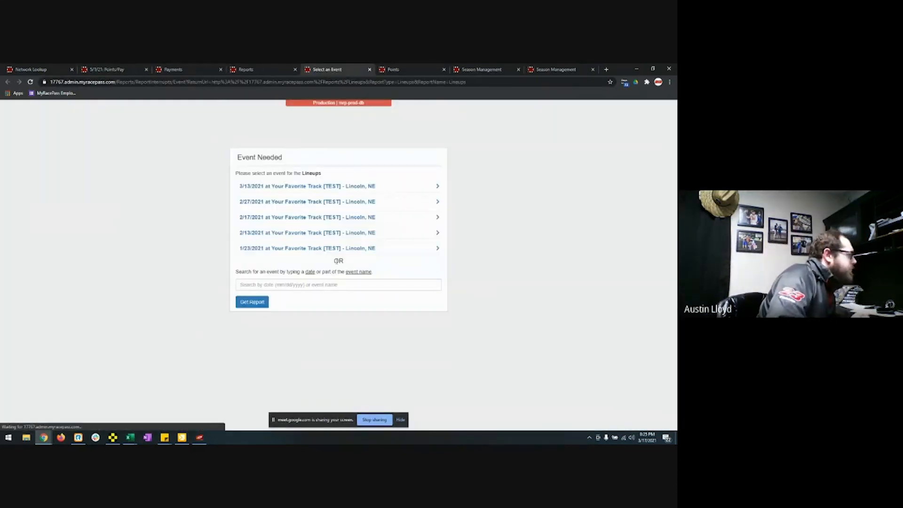
left_click(308, 288)
type("5")
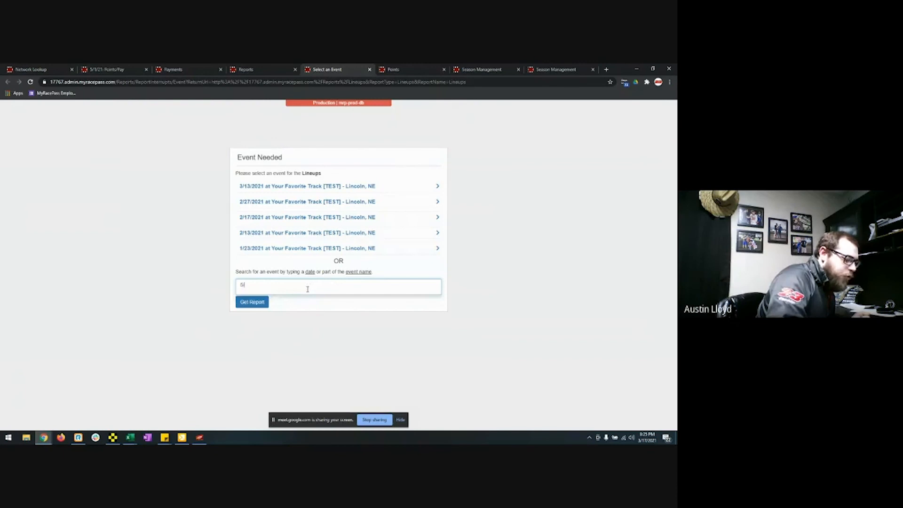
type("/1/")
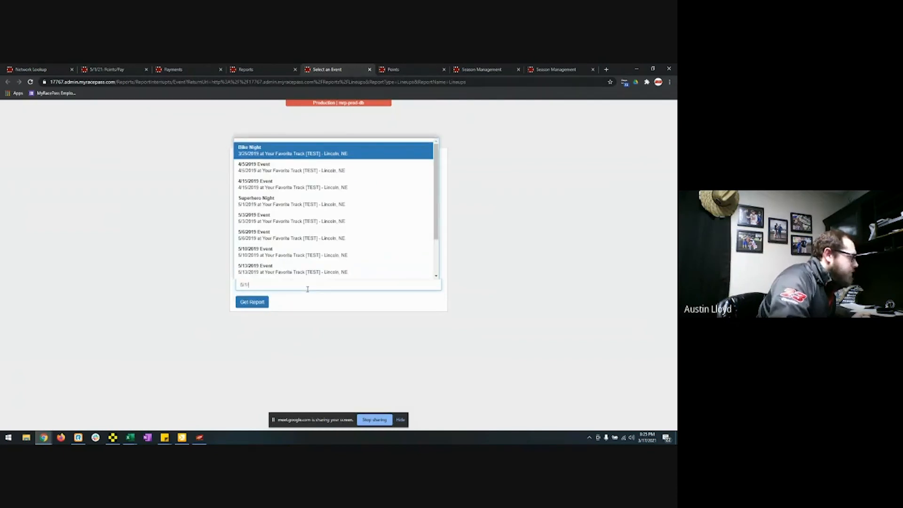
type("202")
key("Return")
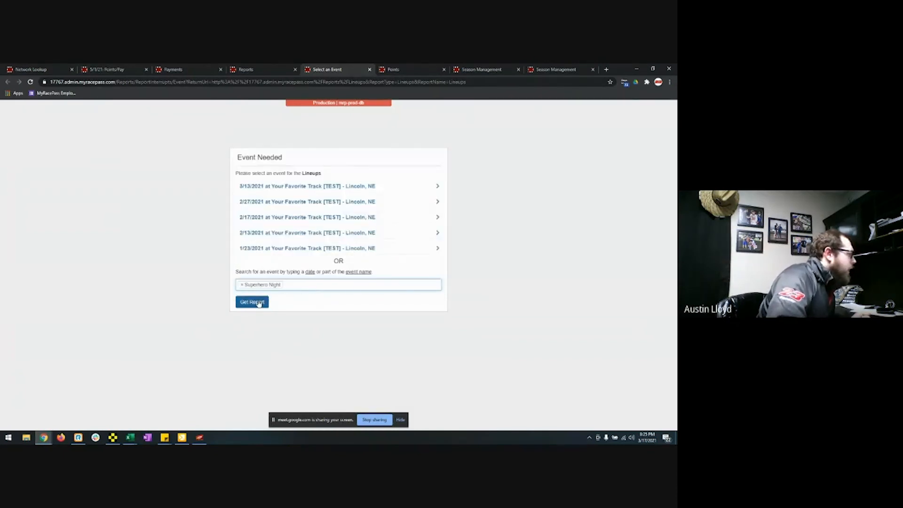
left_click(258, 302)
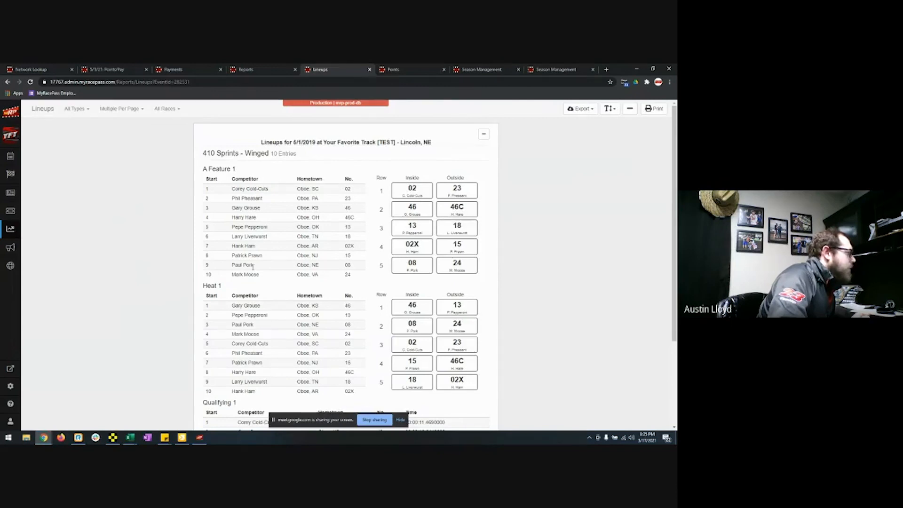
Step: Review the 5/1/2019 lineups report, close it, and open the Lineup Sheet report
scroll(492, 273, "down", 3)
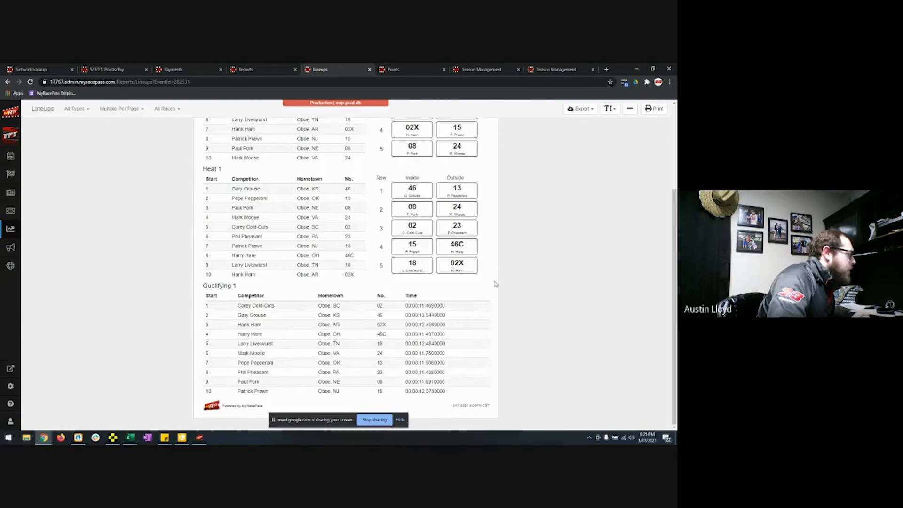
scroll(347, 293, "up", 3)
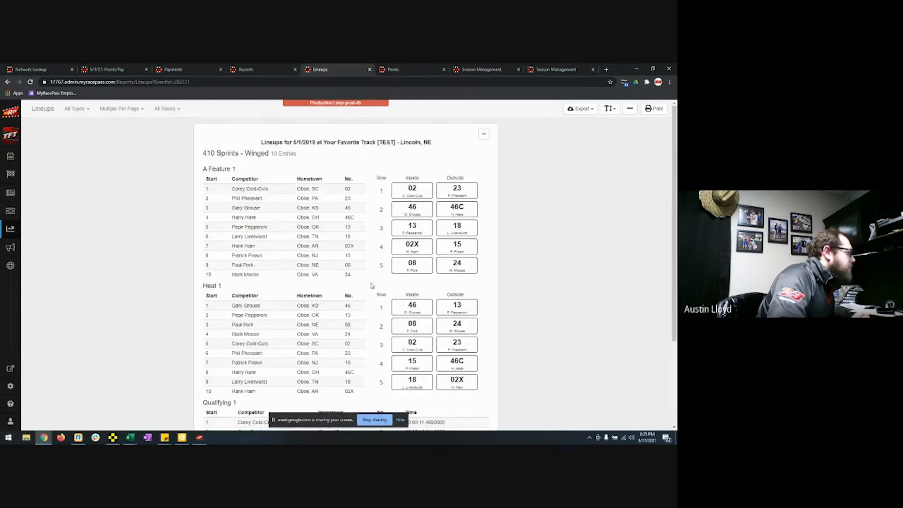
left_click(370, 69)
left_click(171, 315)
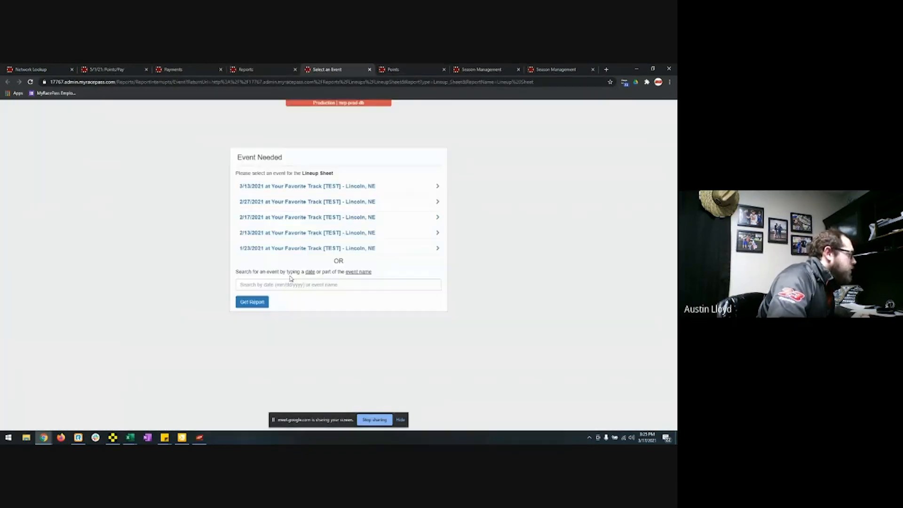
Step: Generate and review the Lineup Sheet for the 5/1/2021 event, then close it
left_click(288, 282)
type("5/1/2021")
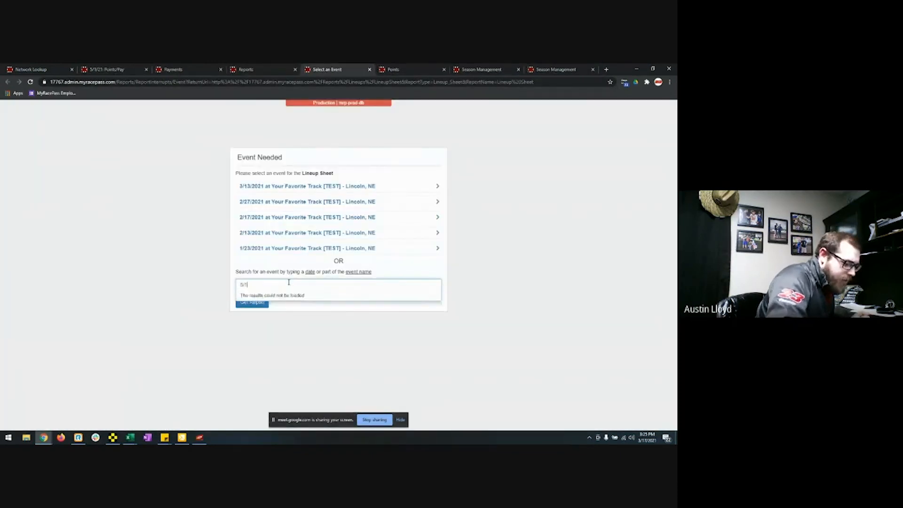
left_click(291, 301)
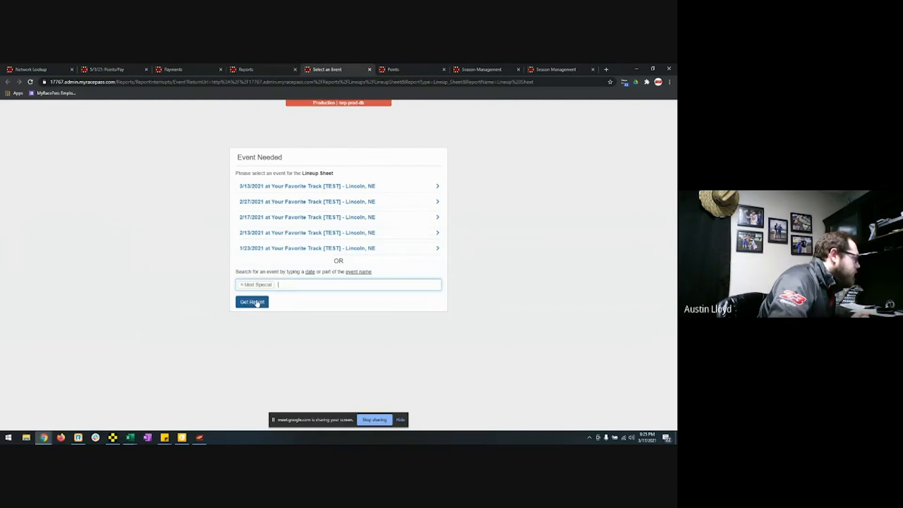
left_click(252, 302)
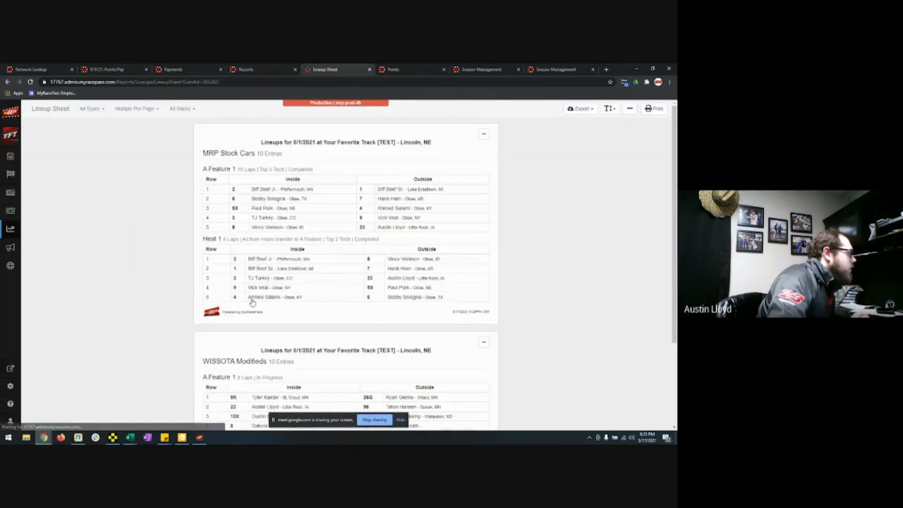
scroll(447, 281, "down", 3)
scroll(437, 263, "up", 3)
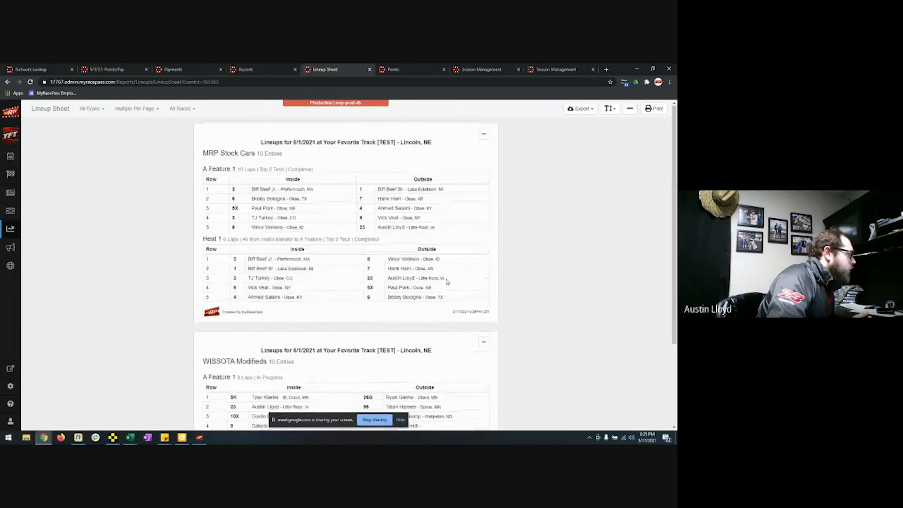
left_click(369, 69)
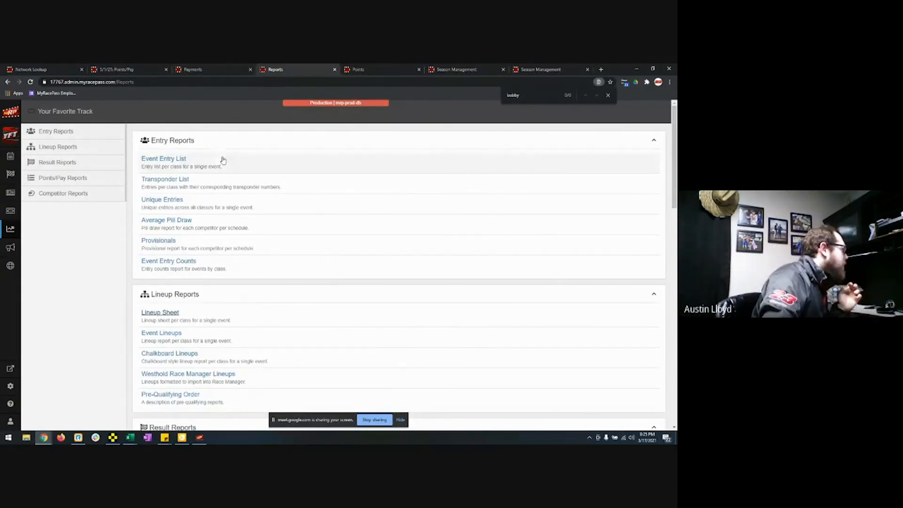
Step: Launch the Lineup Monitor from the 5/1/2021 race setup with a four-column screen size
left_click(11, 176)
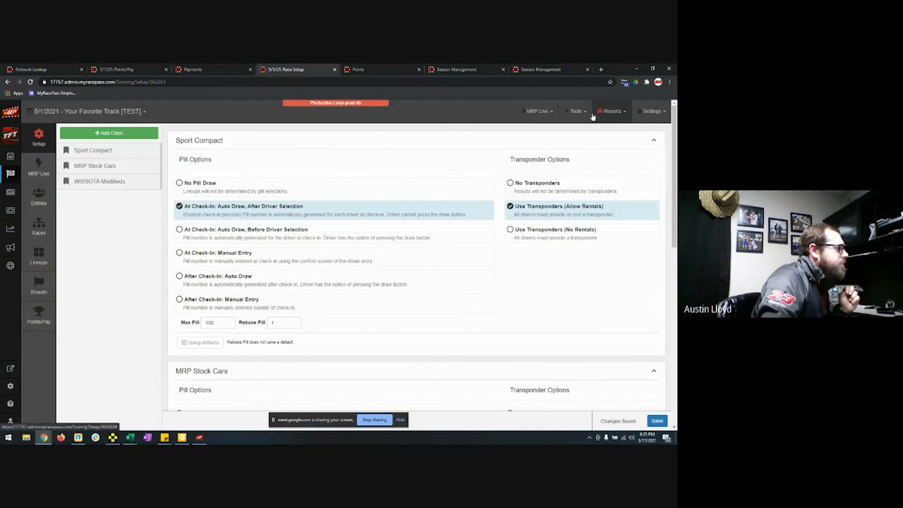
left_click(577, 113)
left_click(564, 128)
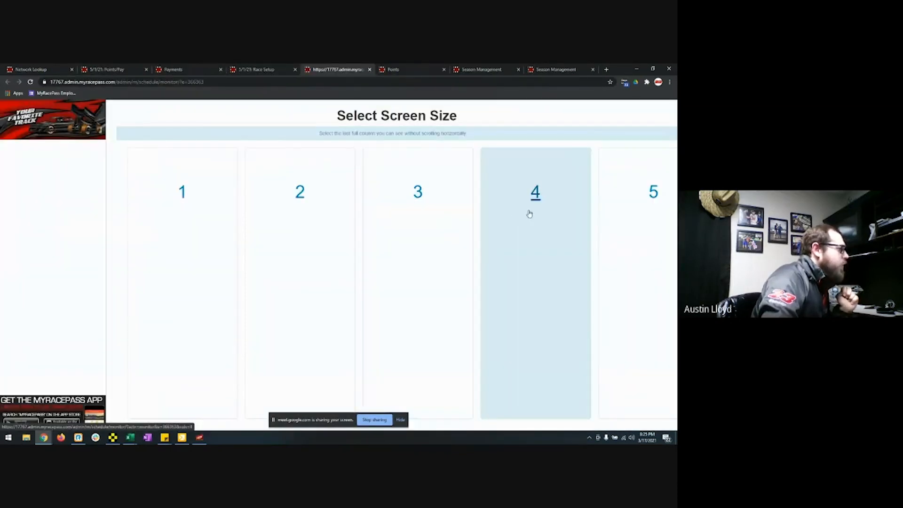
left_click(540, 214)
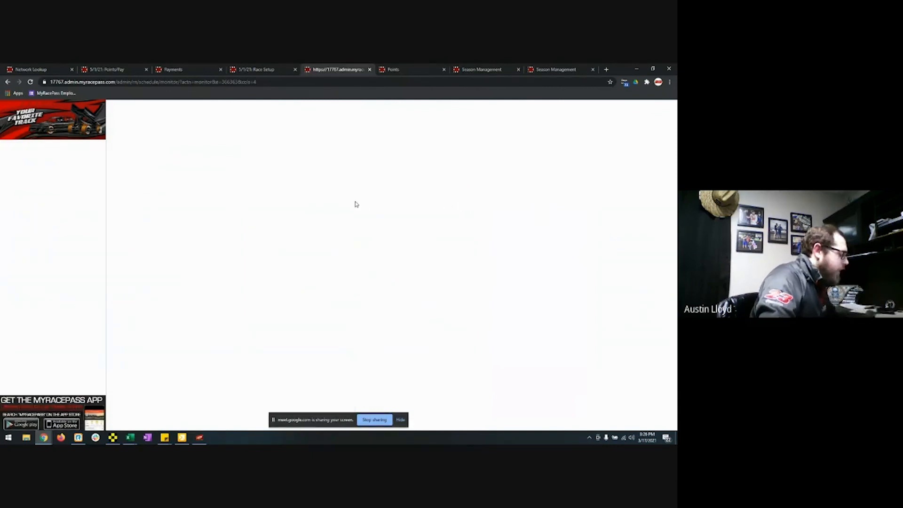
left_click(270, 70)
left_click(331, 71)
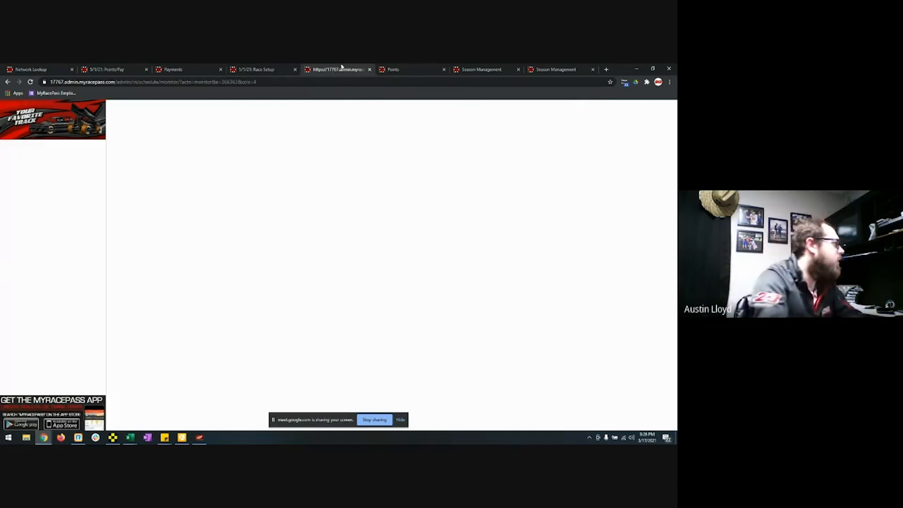
Step: Return to the payments page after flipping through the open event pages
left_click(197, 69)
left_click(257, 70)
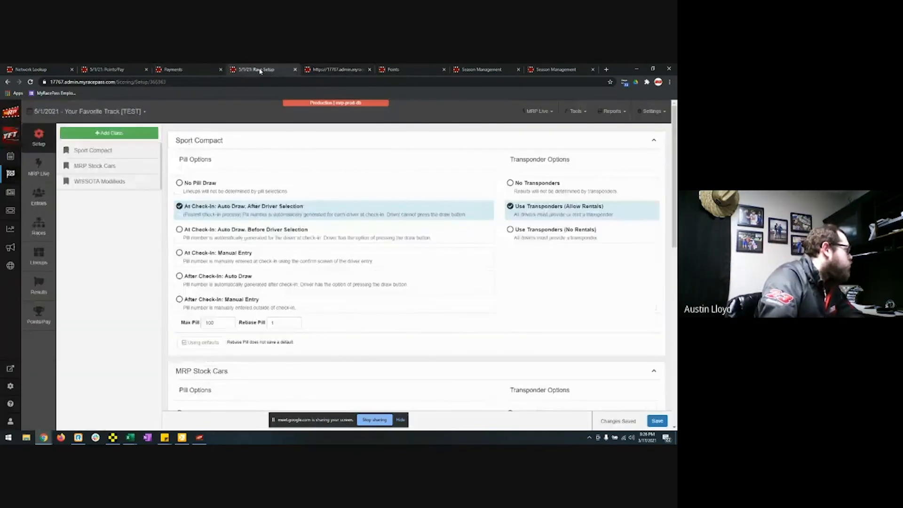
left_click(331, 70)
left_click(258, 70)
left_click(196, 69)
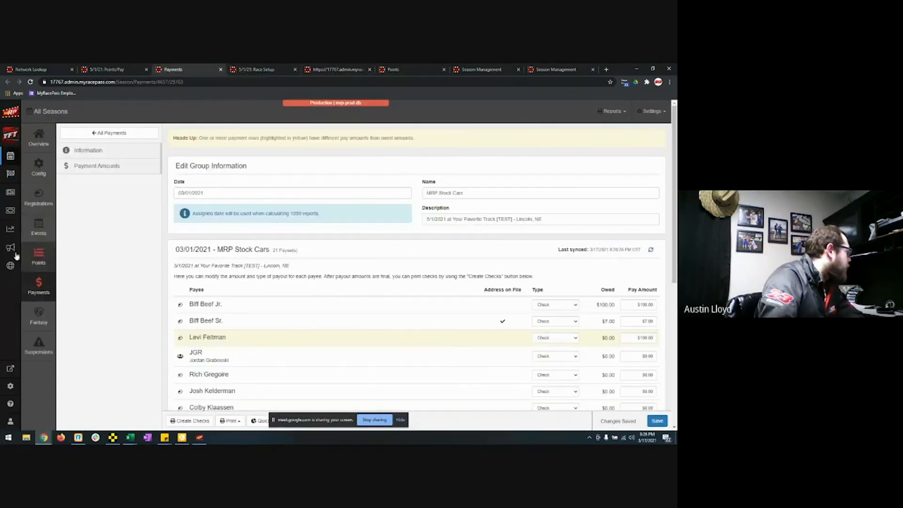
Step: Browse the full list of reports looking for the passing points report
left_click(9, 231)
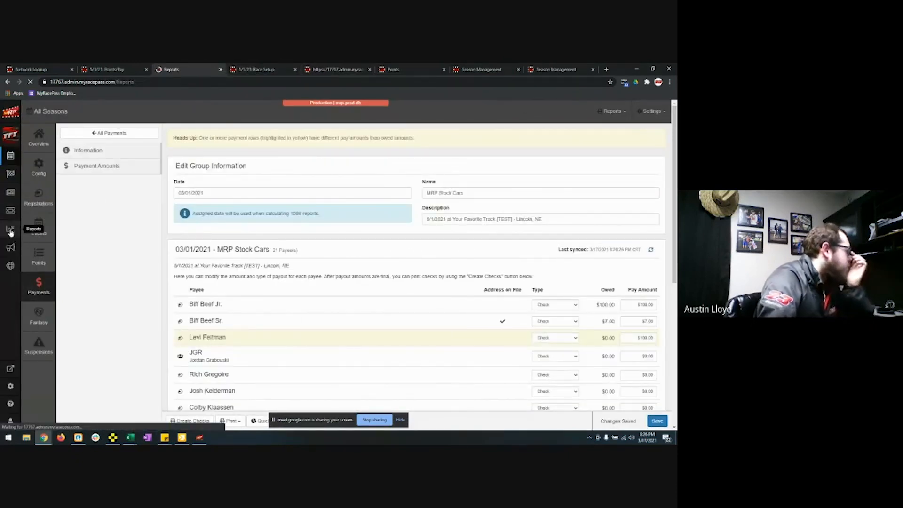
scroll(248, 240, "down", 6)
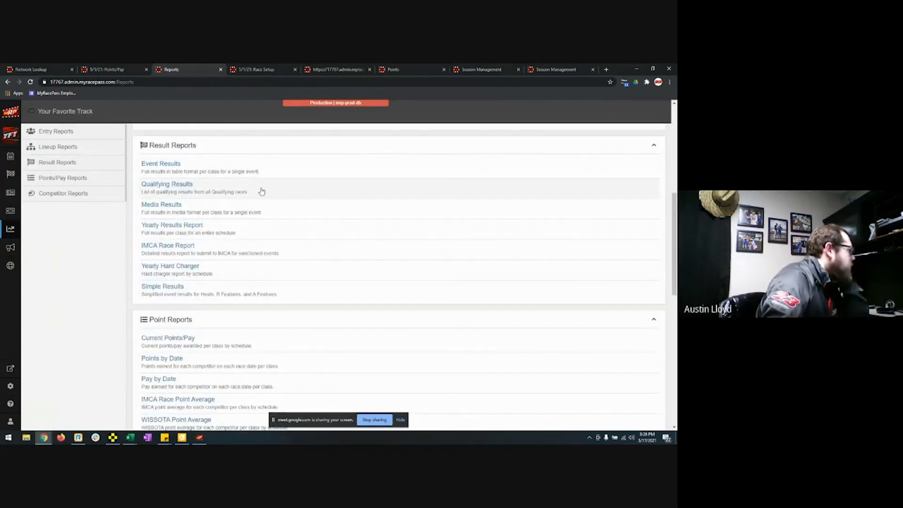
scroll(271, 255, "down", 3)
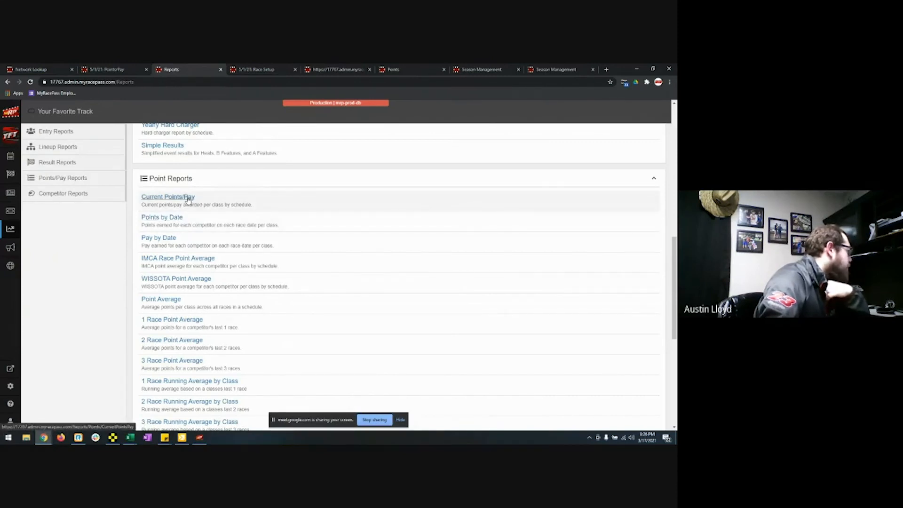
scroll(188, 200, "down", 1)
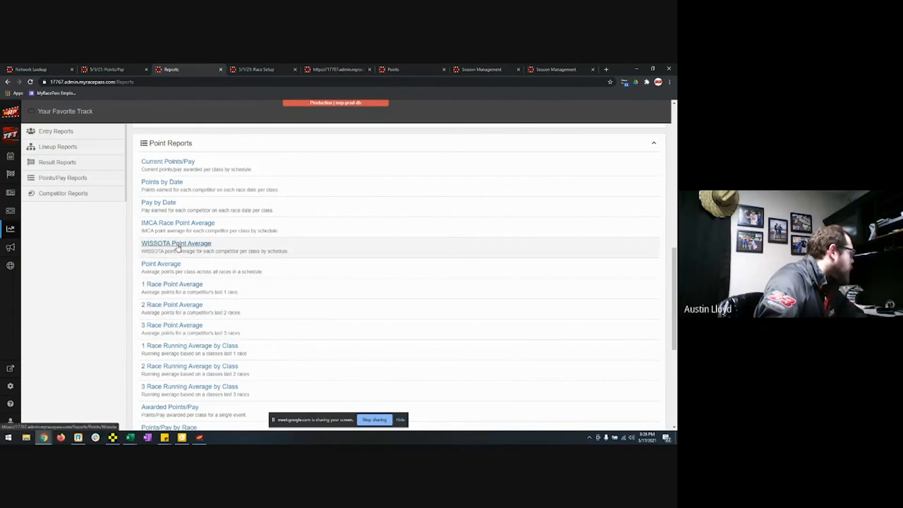
scroll(287, 292, "down", 2)
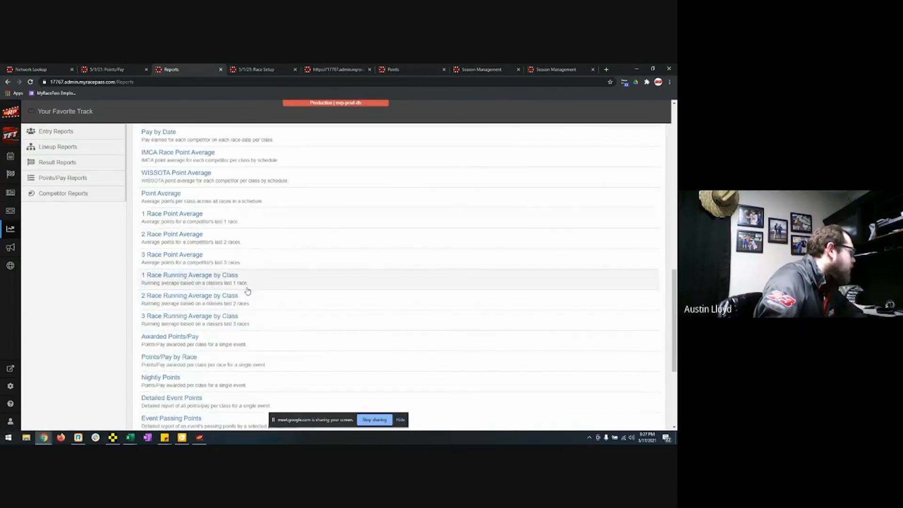
scroll(275, 292, "down", 3)
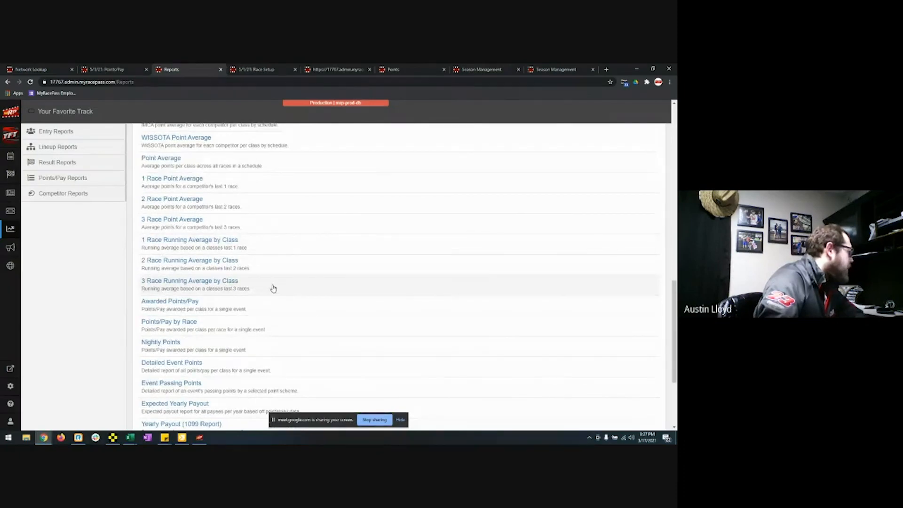
scroll(273, 288, "down", 2)
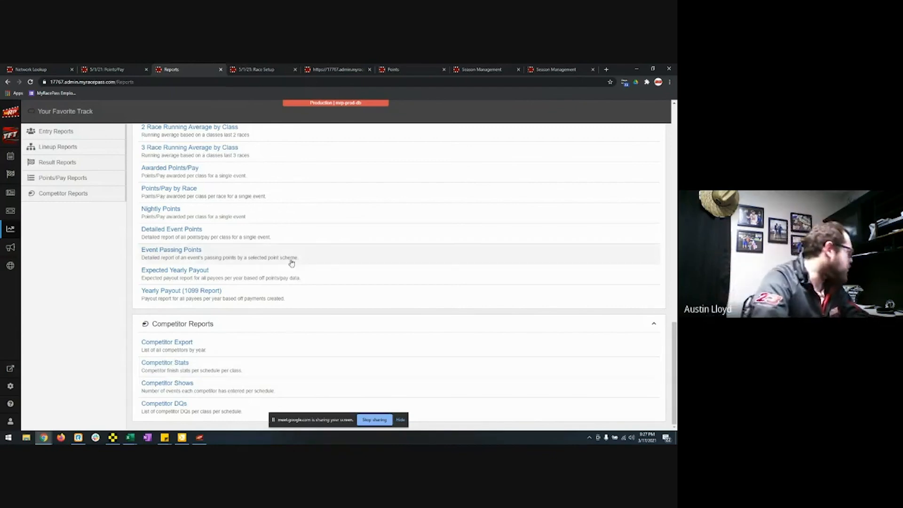
scroll(273, 292, "up", 1)
scroll(272, 292, "up", 5)
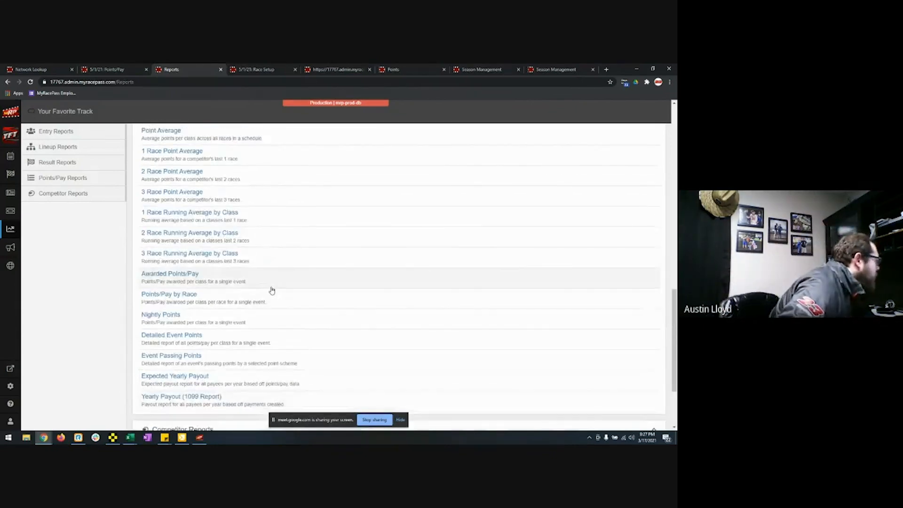
scroll(254, 245, "up", 1)
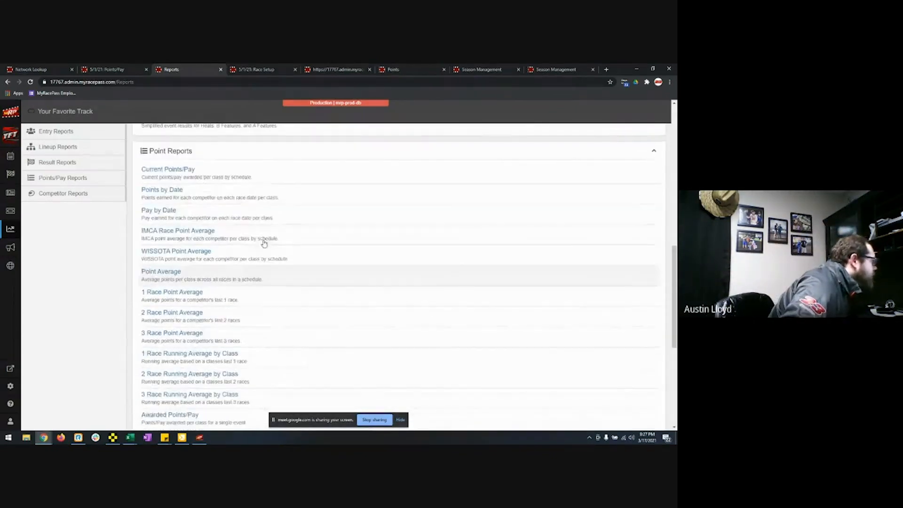
scroll(264, 243, "up", 1)
scroll(263, 242, "up", 2)
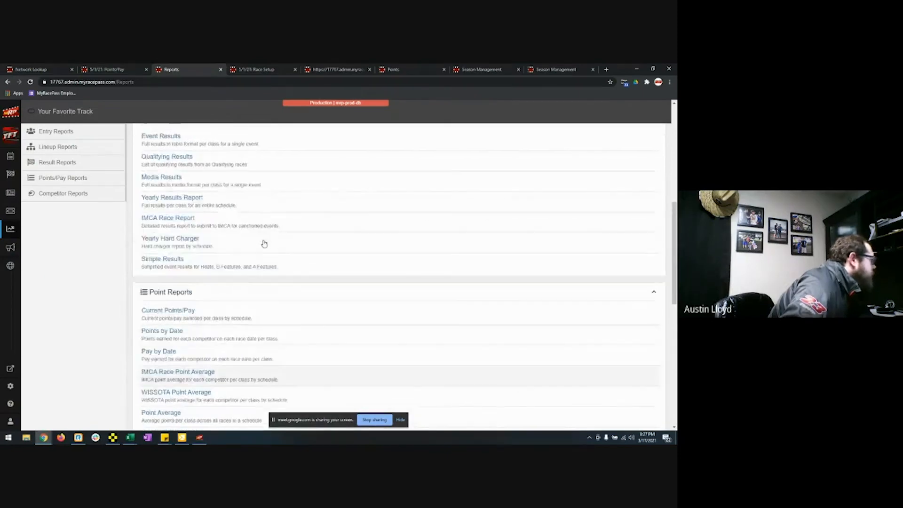
scroll(230, 240, "up", 1)
scroll(229, 240, "up", 6)
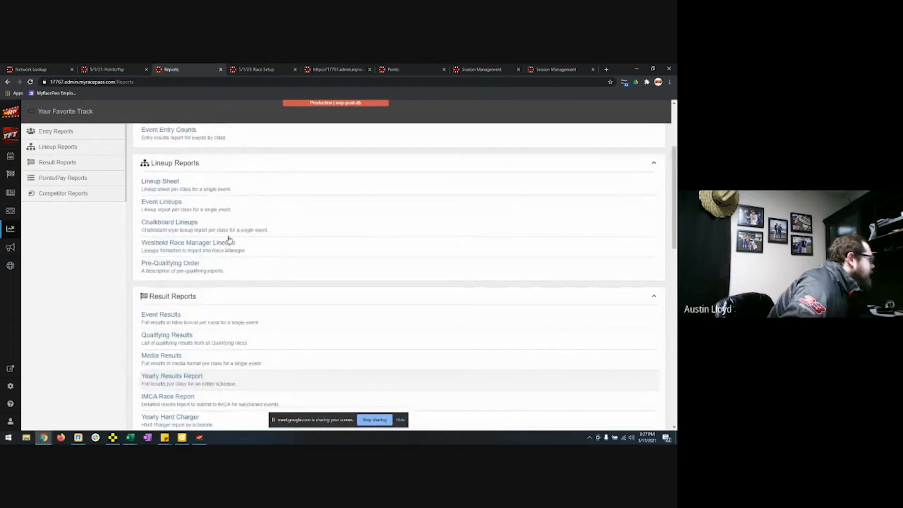
scroll(229, 239, "down", 3)
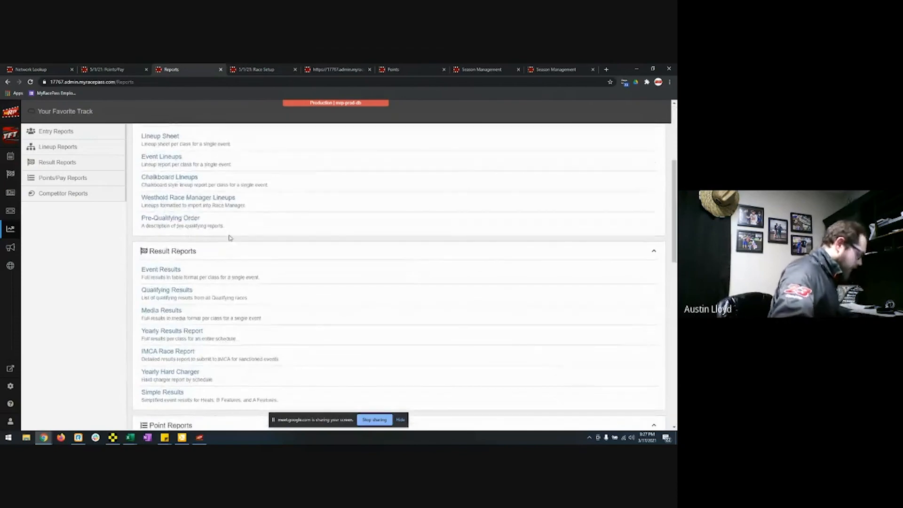
Step: Find 'passing' on the page and open the Event Passing Points report
key("ctrl+f")
type("passing")
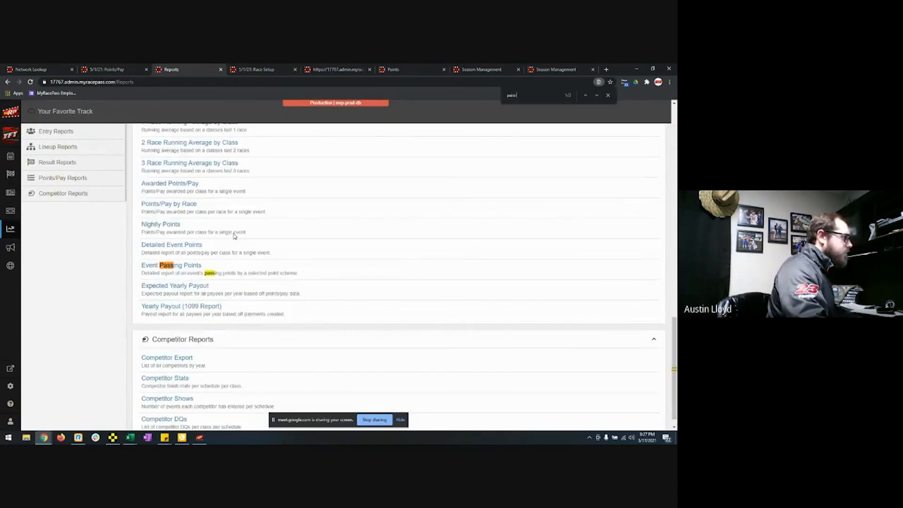
left_click(191, 265)
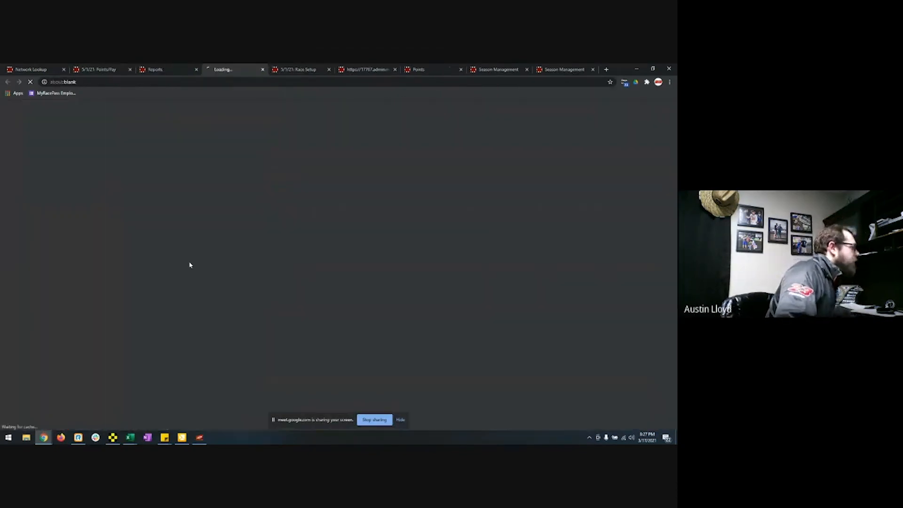